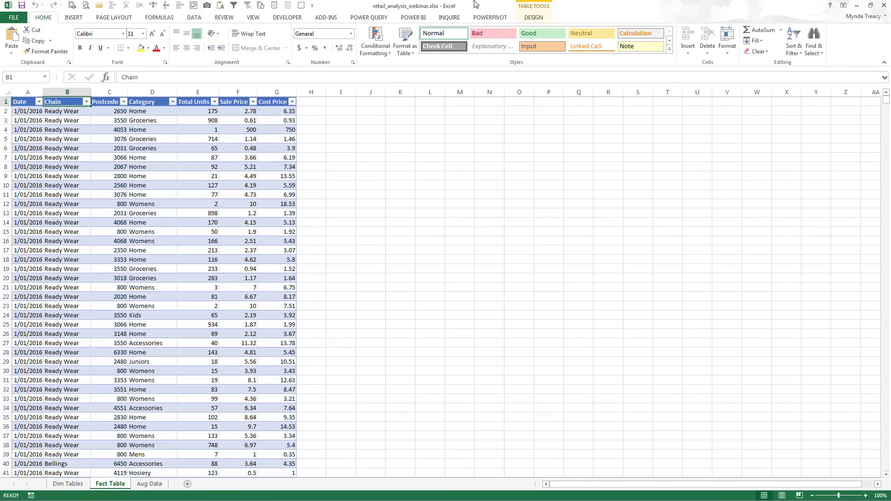
# Review Fact Table rows such as the Ready Wear and Bellings chain entries, and glance at the Date filter
pyautogui.click(62, 130)
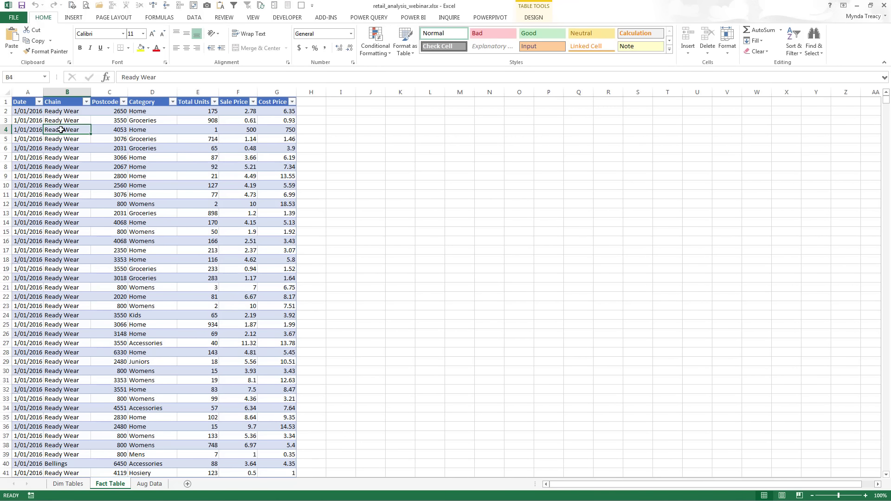
pyautogui.click(65, 465)
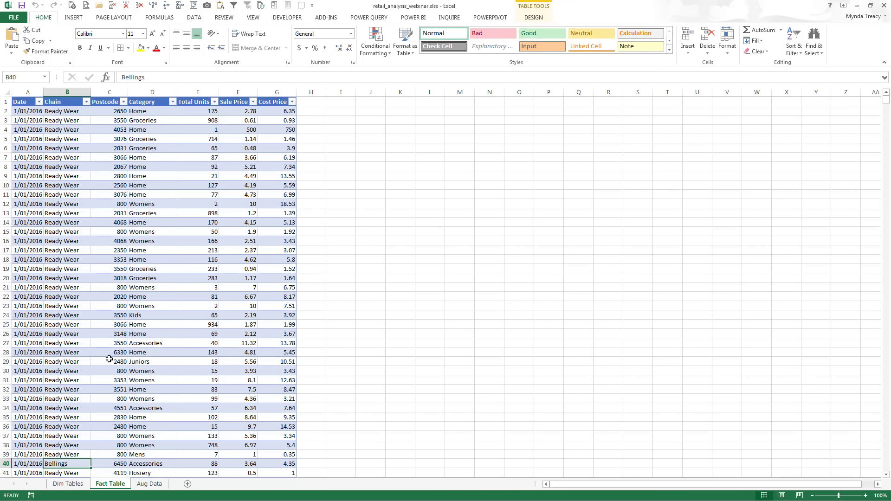
pyautogui.click(38, 101)
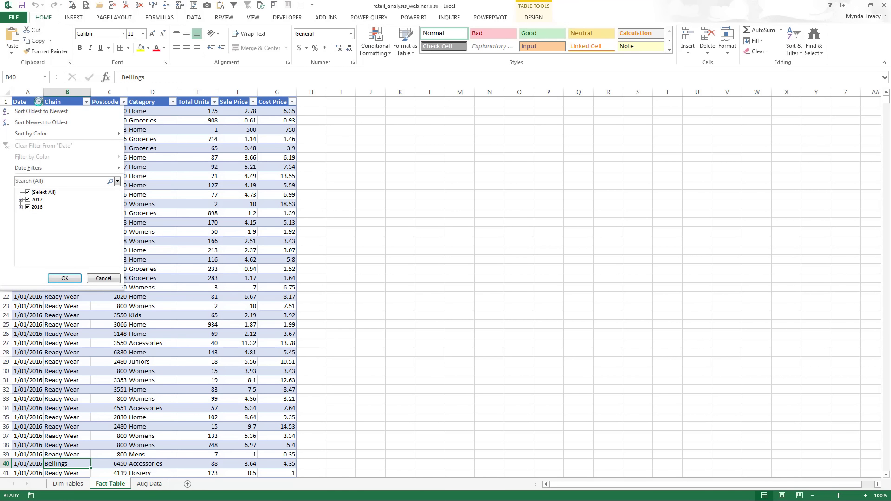
pyautogui.click(127, 184)
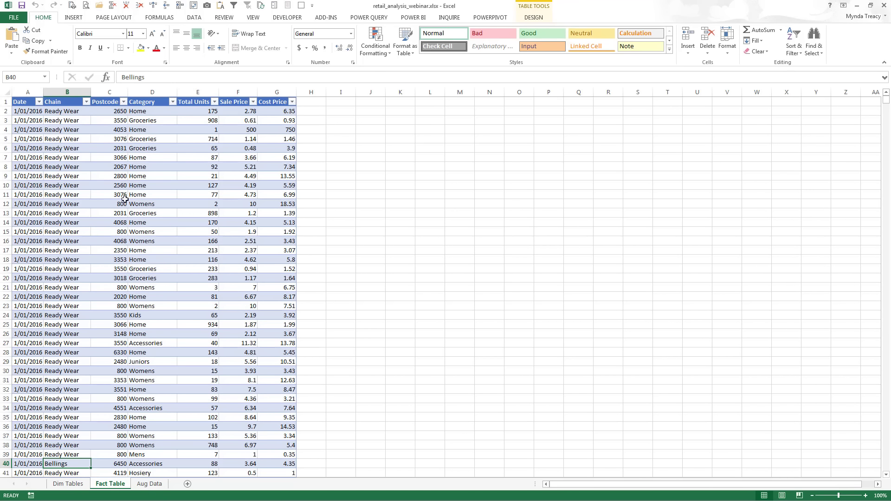
# On Dim Tables, inspect the dates table values: 1/05/2016, financial year 2015/16, 2016 Q4, FY month 11
pyautogui.click(75, 486)
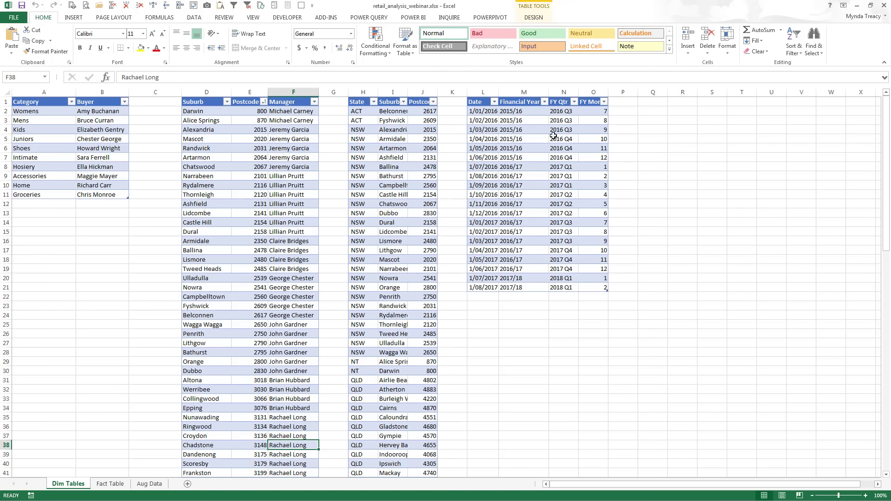
pyautogui.click(531, 102)
pyautogui.moveTo(531, 123); pyautogui.dragTo(534, 288)
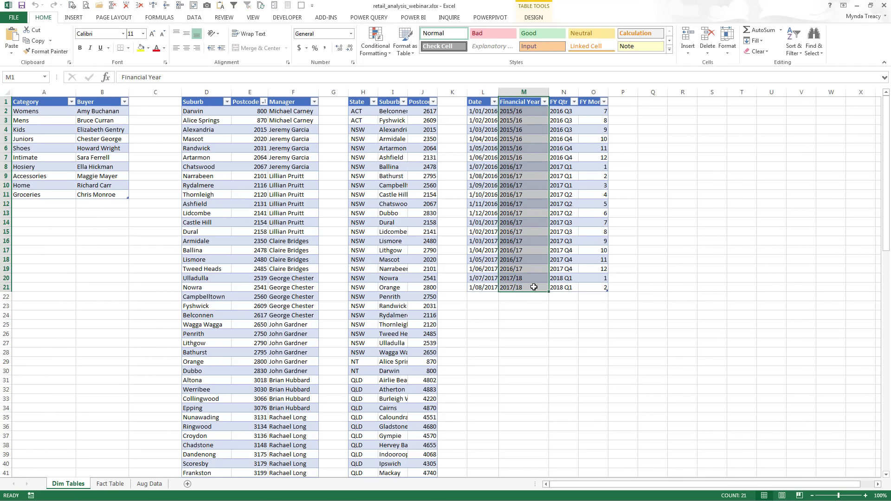
pyautogui.click(491, 149)
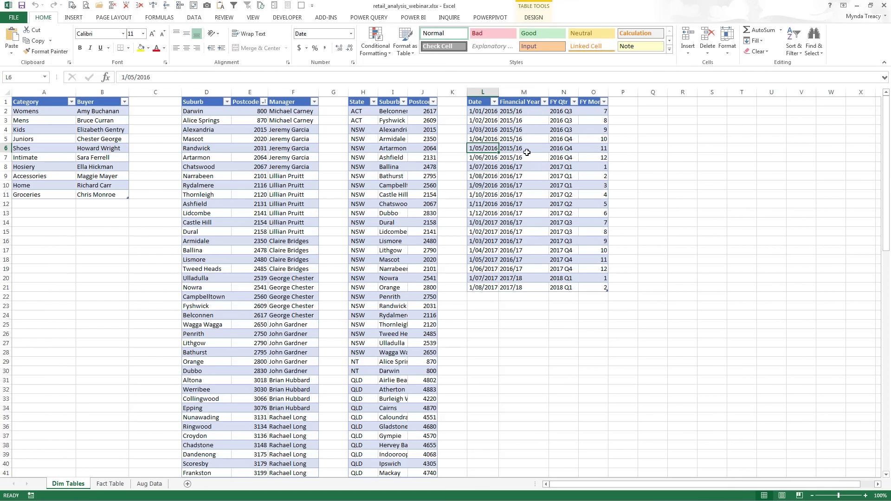
pyautogui.click(530, 152)
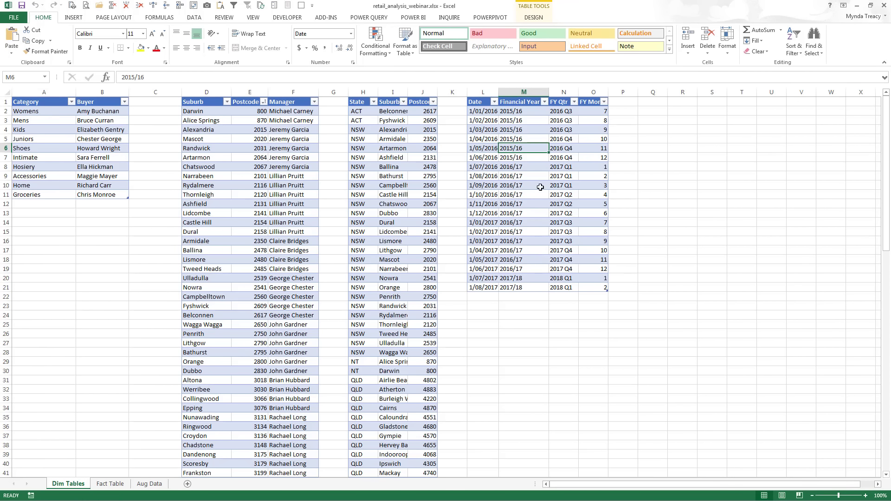
pyautogui.click(562, 148)
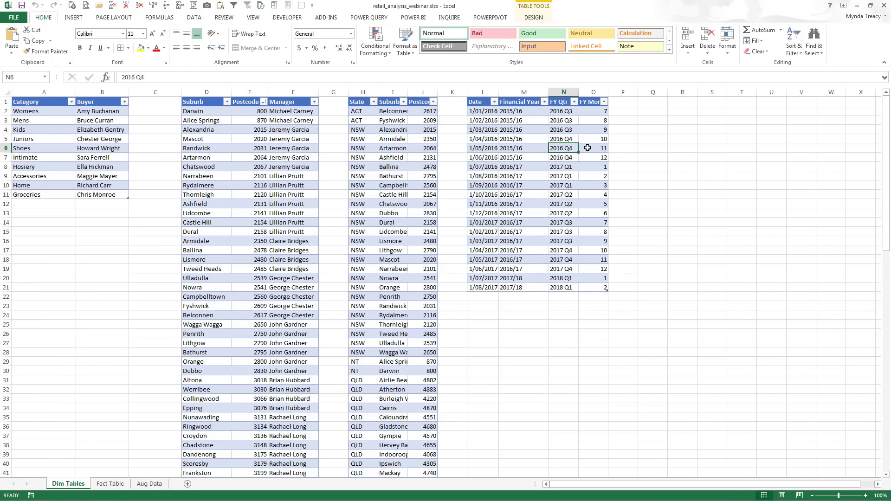
pyautogui.click(588, 148)
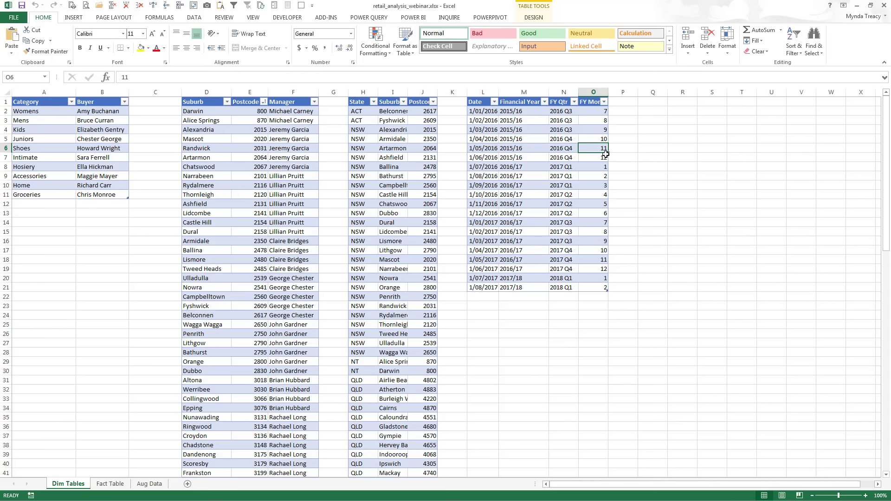
# Look over the regions, category and managers tables, e.g. Alexandria postcode 2015 and Juniors
pyautogui.click(402, 129)
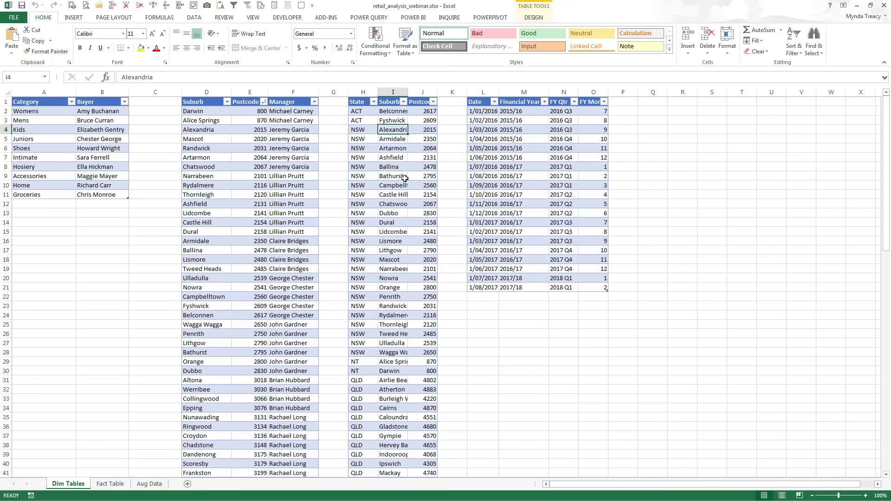
pyautogui.click(426, 131)
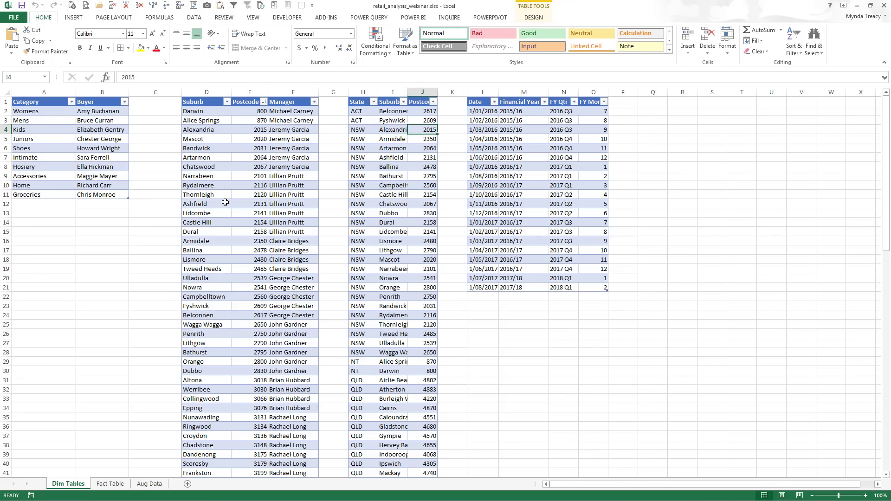
pyautogui.click(57, 135)
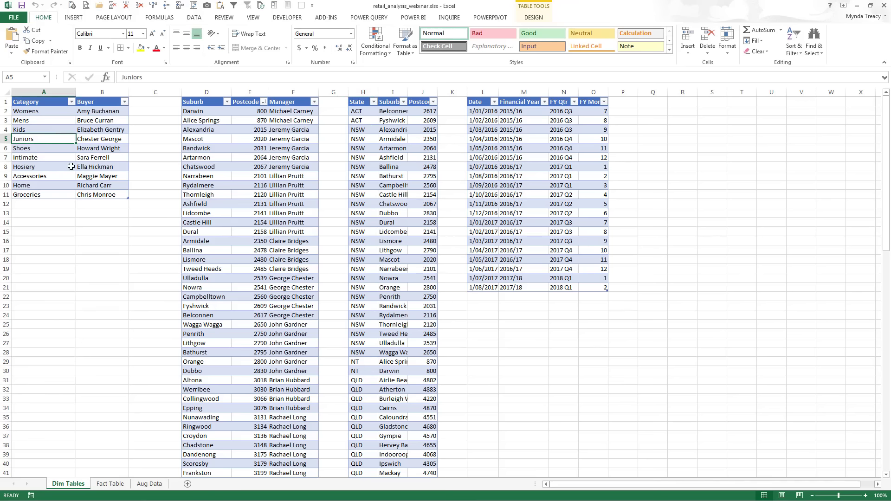
pyautogui.click(289, 156)
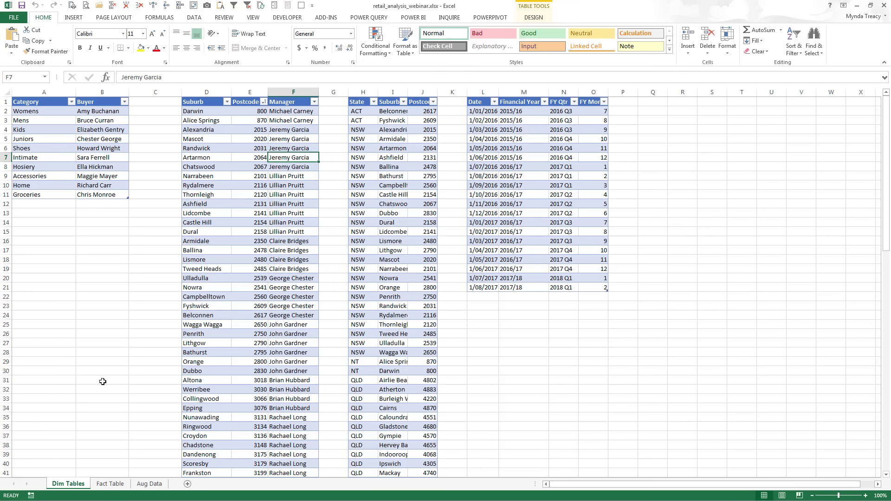
# Return to Fact Table and select empty cells beside the sales table
pyautogui.click(110, 484)
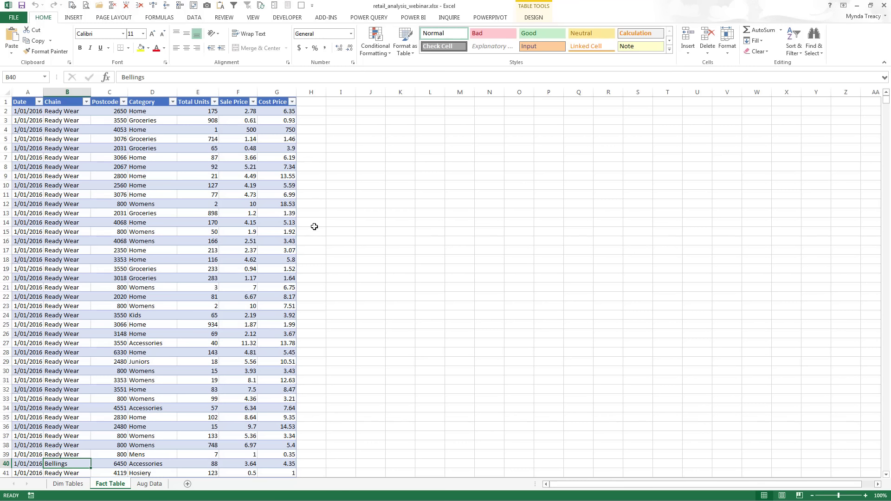
pyautogui.click(327, 139)
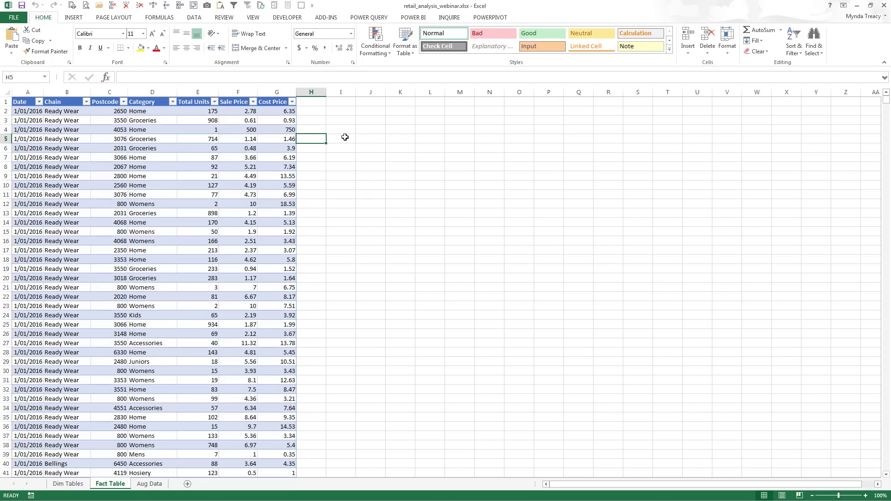
pyautogui.click(369, 137)
pyautogui.click(397, 137)
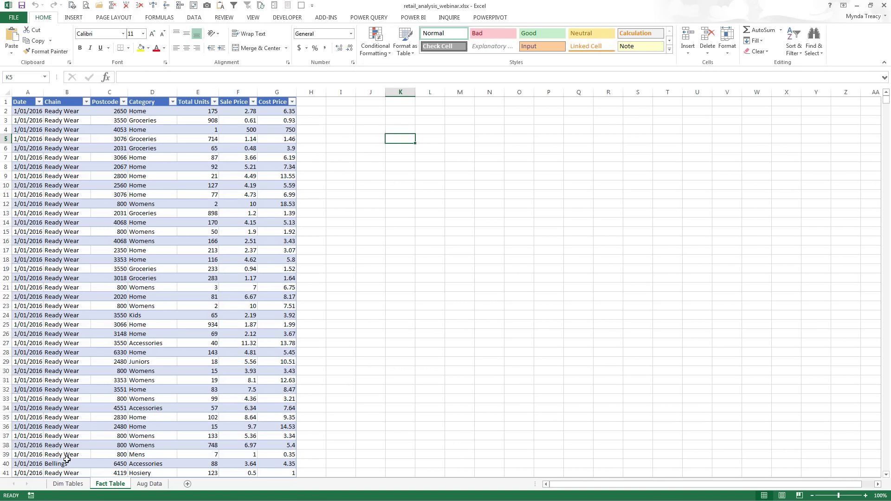
# On Dim Tables, check each table's name in Table Design, including Managers, Regions and Dates
pyautogui.click(68, 483)
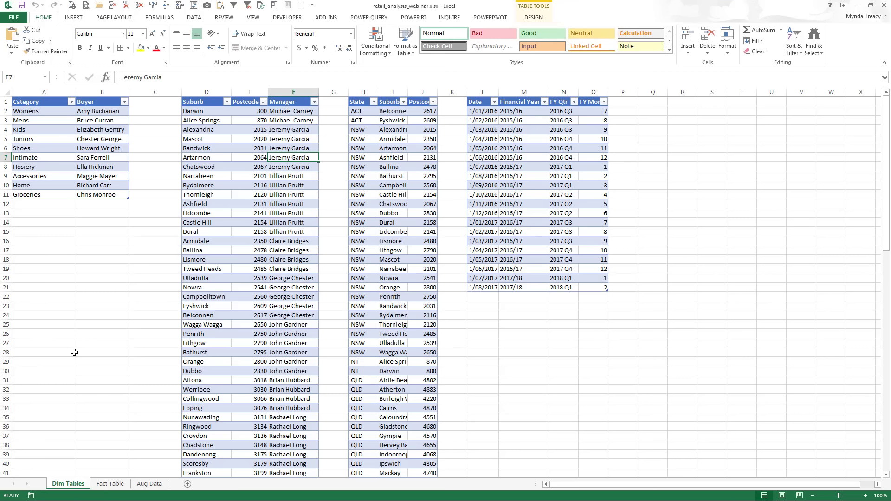
pyautogui.click(109, 167)
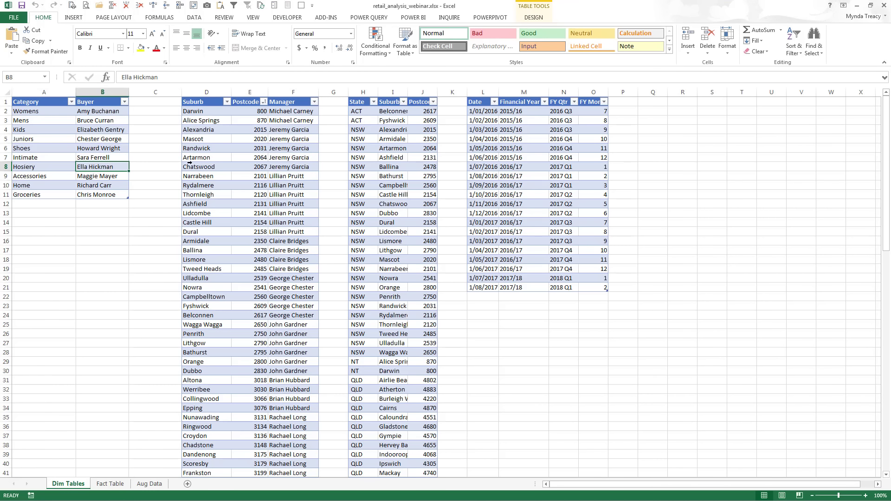
pyautogui.click(215, 158)
pyautogui.click(534, 17)
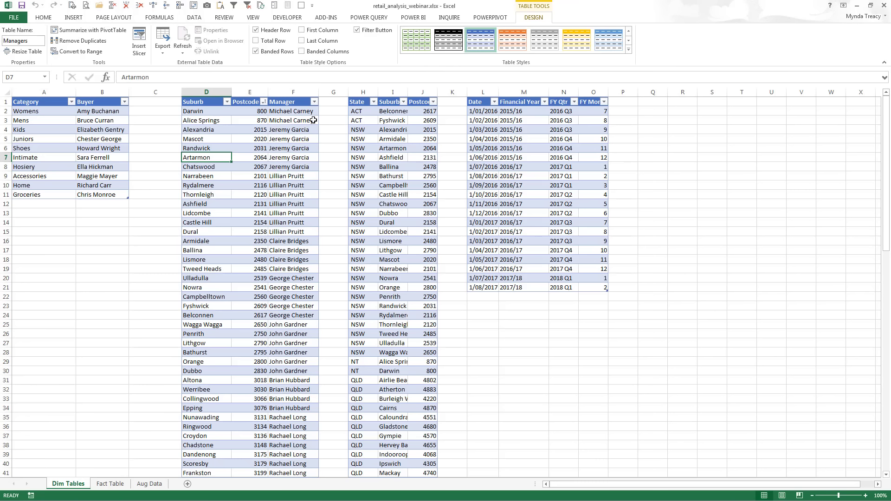
pyautogui.click(361, 139)
pyautogui.click(501, 166)
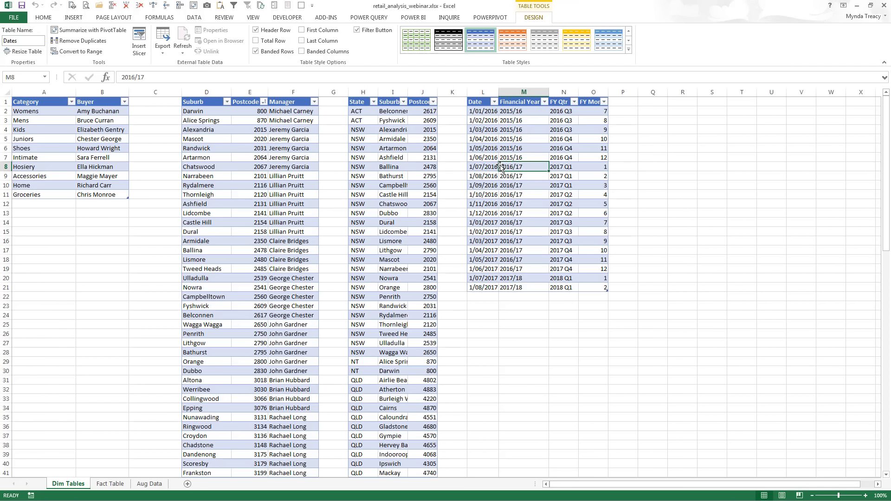
# Confirm the Fact Table's table is named Sales, then minimise Excel
pyautogui.click(111, 483)
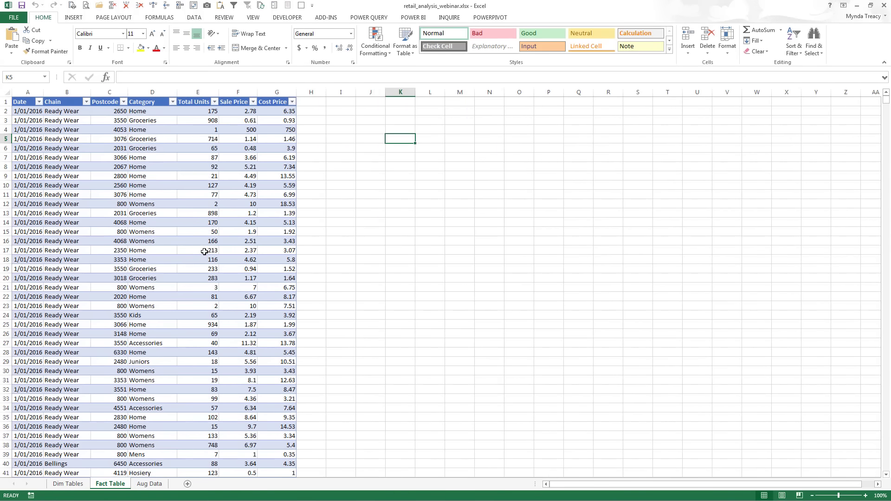
pyautogui.click(198, 251)
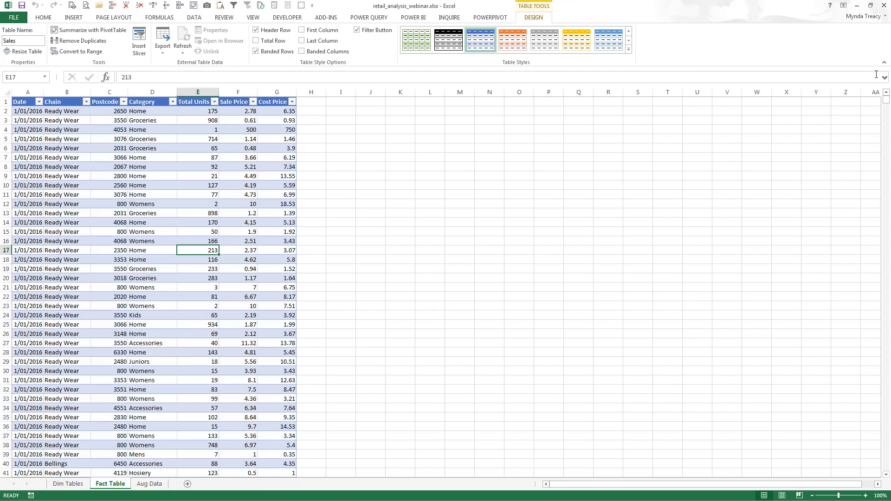
pyautogui.click(857, 6)
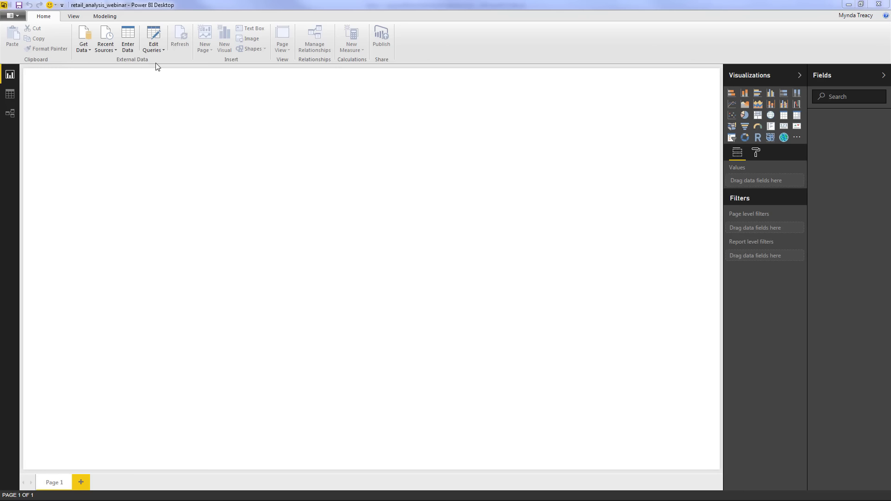
# Open the full Get Data catalogue and browse the File, Database, Azure, Online Services and Other categories
pyautogui.click(85, 49)
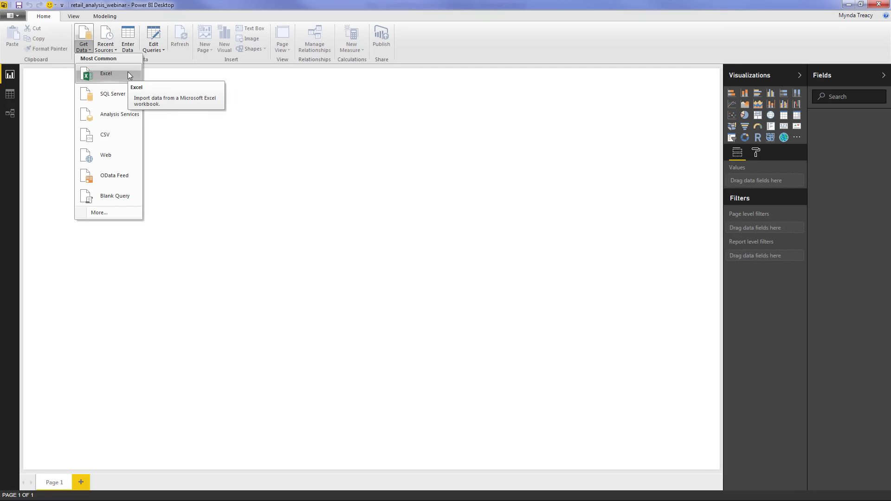
pyautogui.click(131, 213)
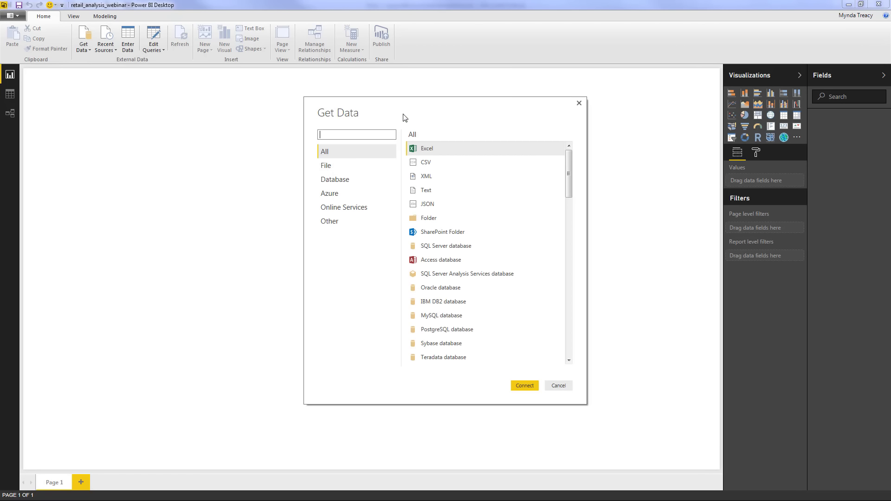
pyautogui.click(376, 167)
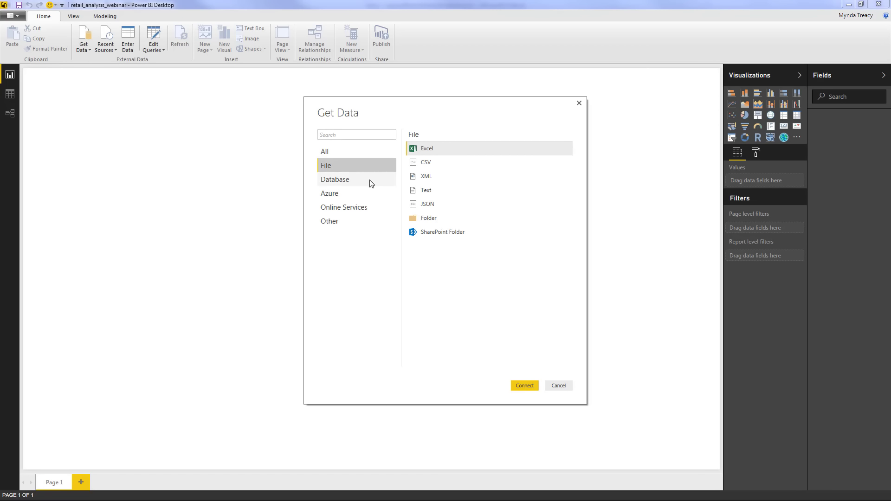
pyautogui.click(370, 181)
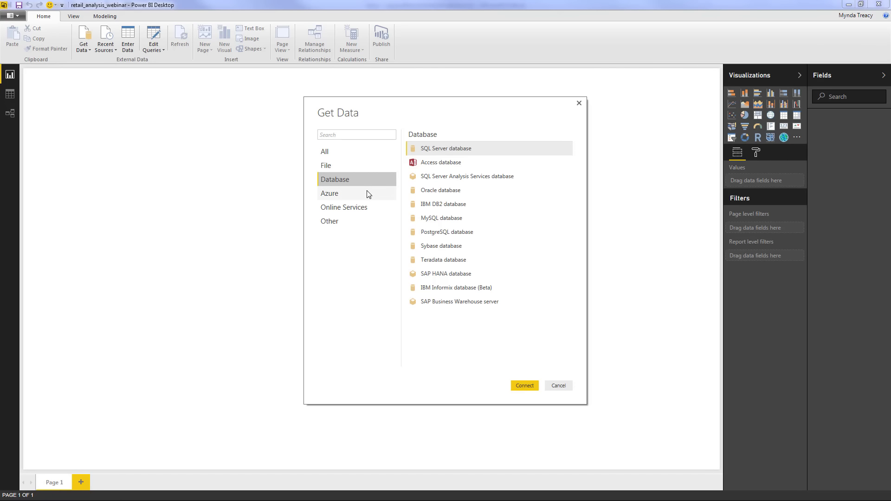
pyautogui.click(366, 192)
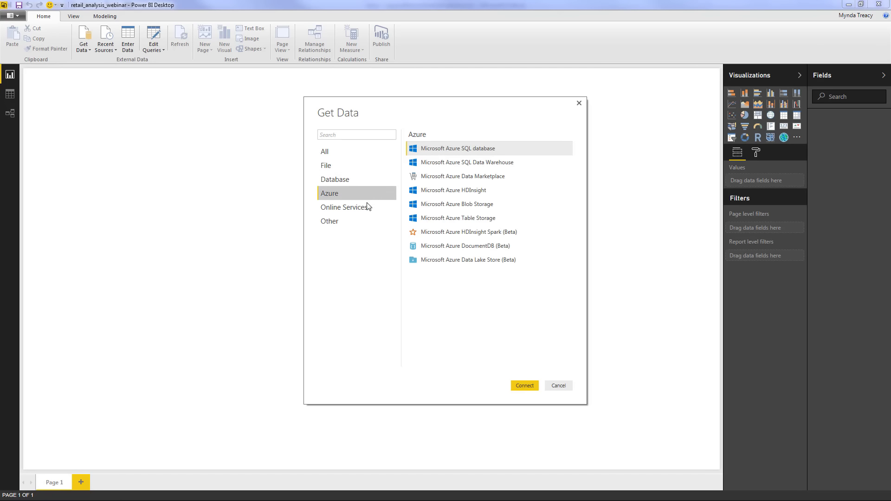
pyautogui.click(369, 208)
pyautogui.scroll(-5, 516, 214)
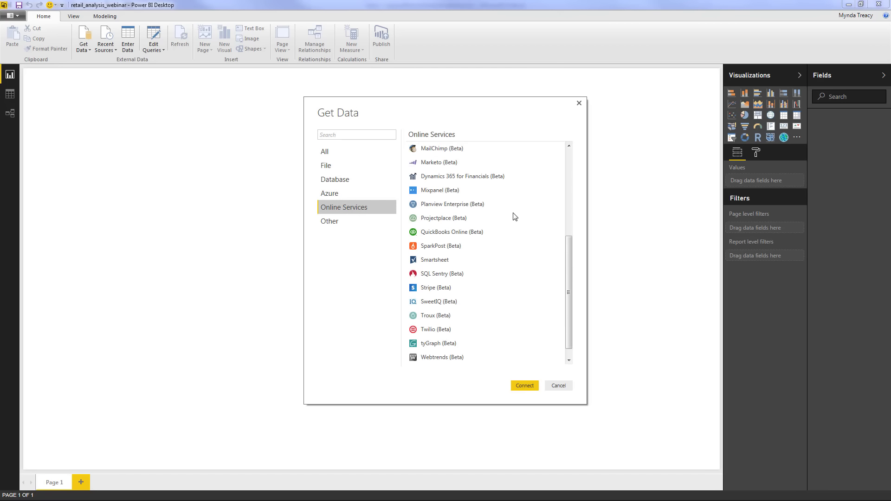
pyautogui.click(329, 224)
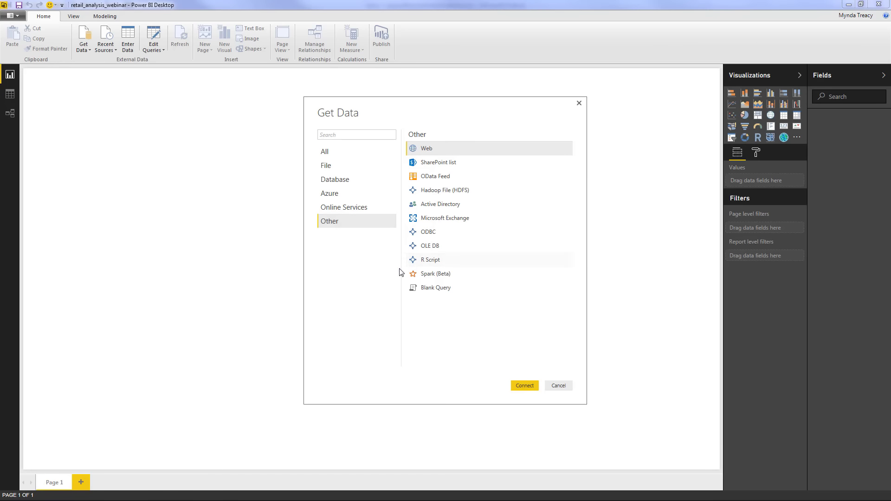
# Choose the Excel connector under File and connect to browse for the workbook
pyautogui.click(383, 212)
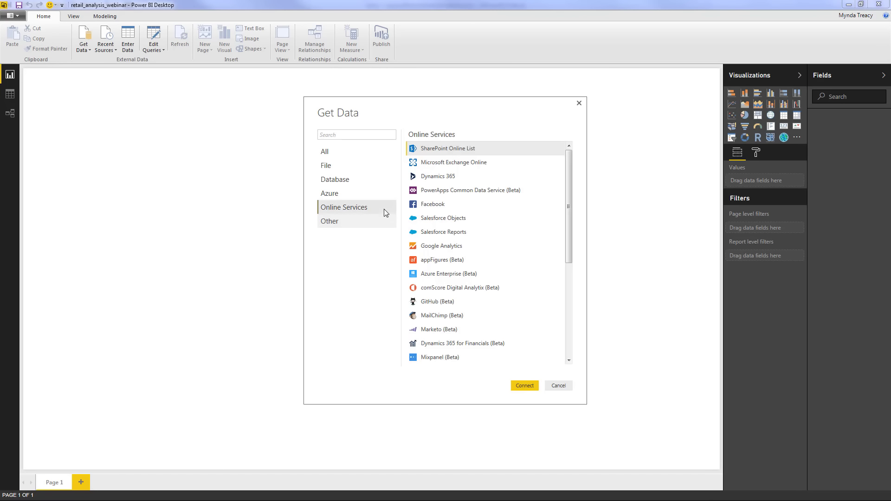
pyautogui.click(366, 167)
pyautogui.click(455, 148)
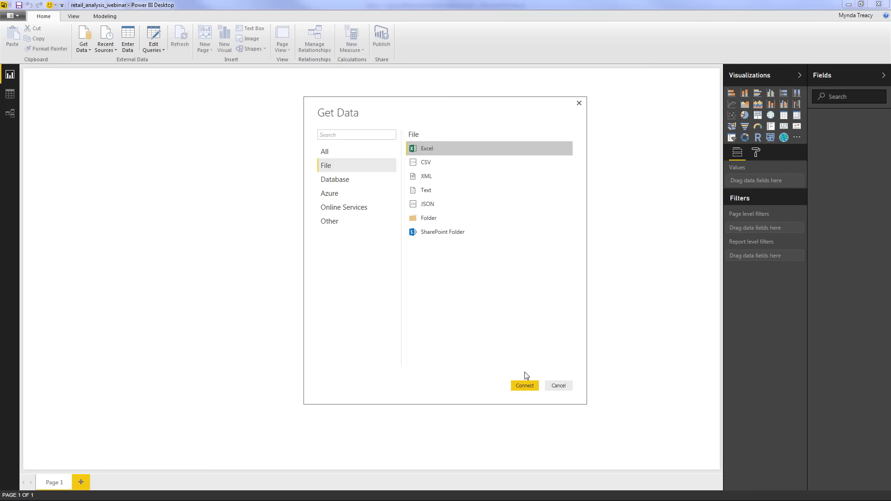
pyautogui.click(527, 386)
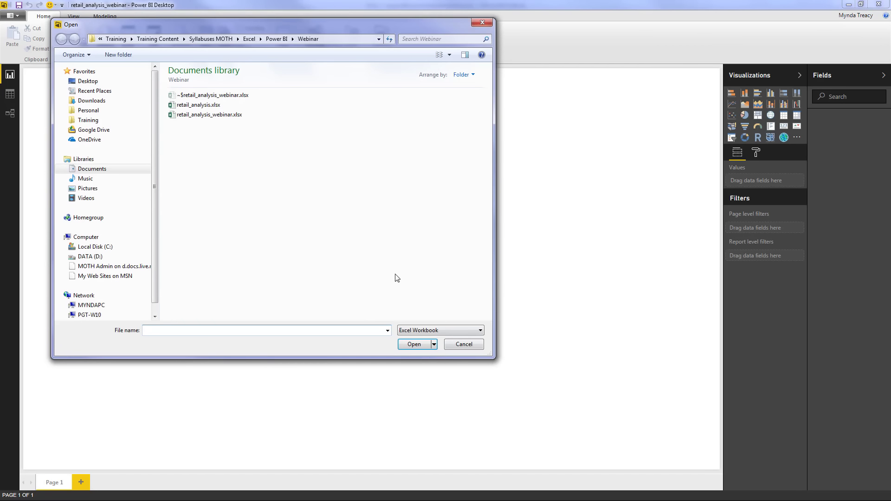
# Open retail_analysis_webinar.xlsx from the Webinar folder into the Navigator
pyautogui.click(233, 115)
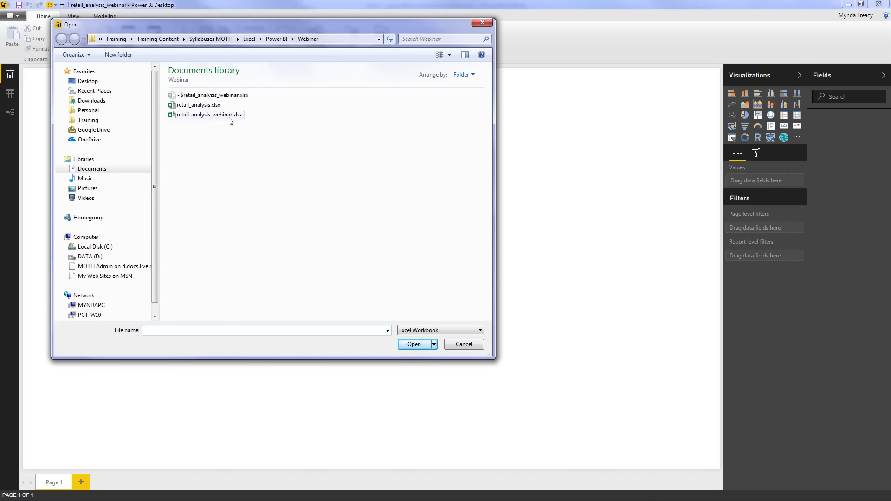
pyautogui.click(410, 344)
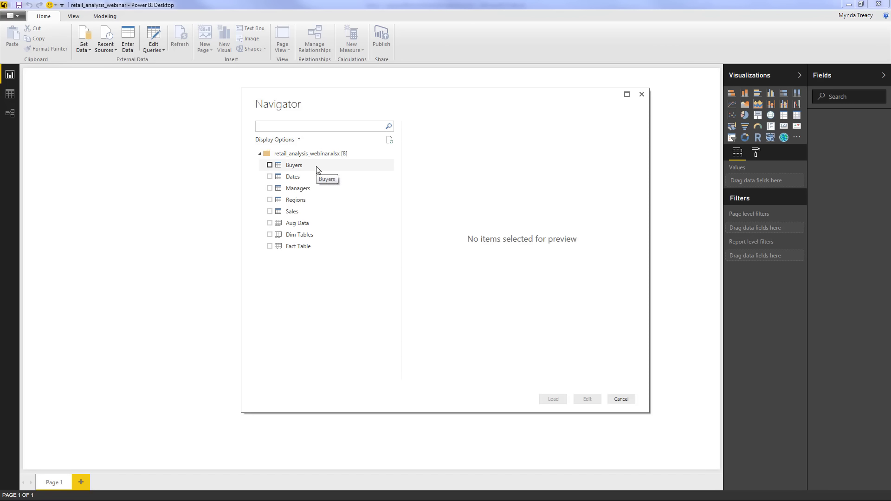
# Tick the Sales, Regions, Managers, Dates and Buyers tables for import
pyautogui.click(270, 211)
pyautogui.click(269, 201)
pyautogui.click(270, 188)
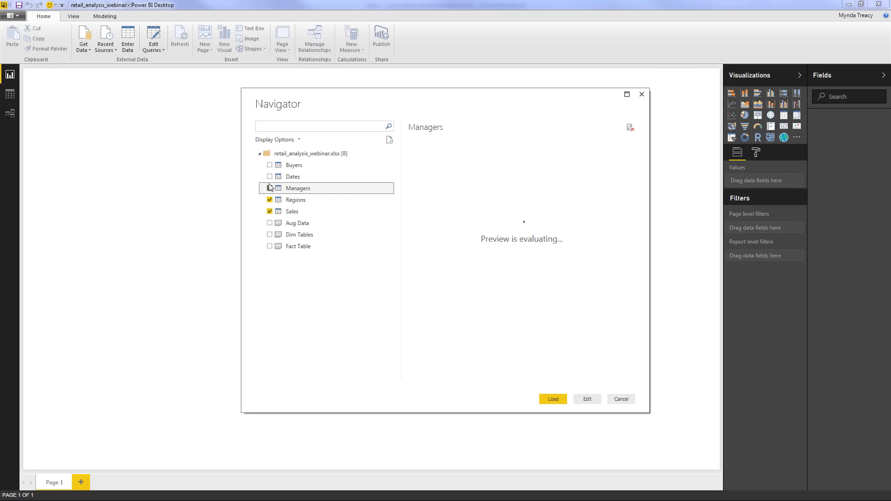
pyautogui.click(270, 176)
pyautogui.click(272, 166)
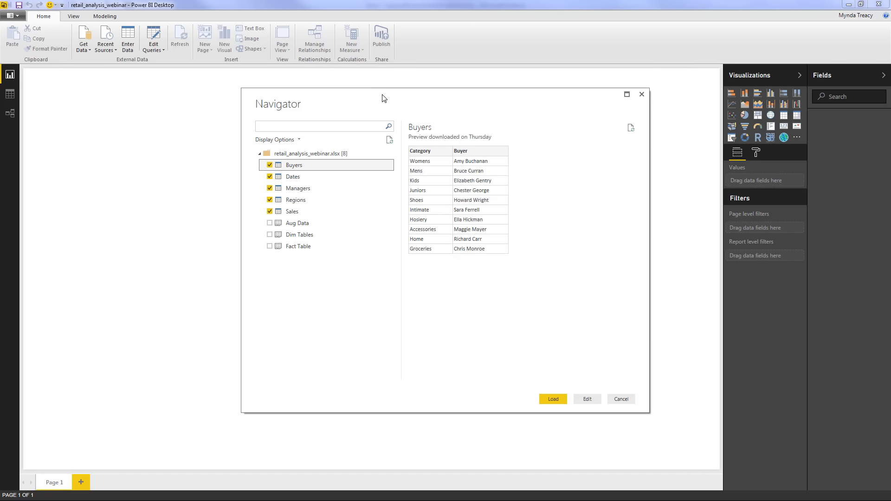
# Preview the Dates, Managers, Regions and Sales tables, then choose Edit instead of loading directly
pyautogui.click(293, 176)
pyautogui.click(299, 190)
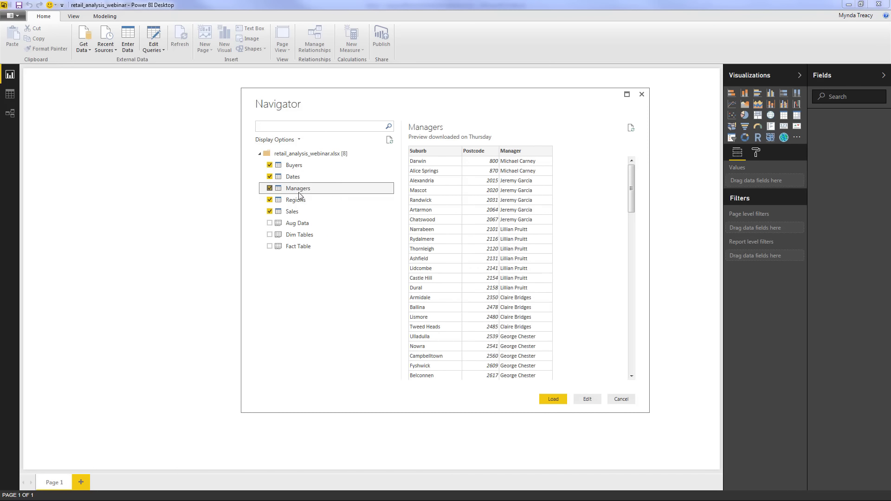
pyautogui.click(298, 201)
pyautogui.click(302, 213)
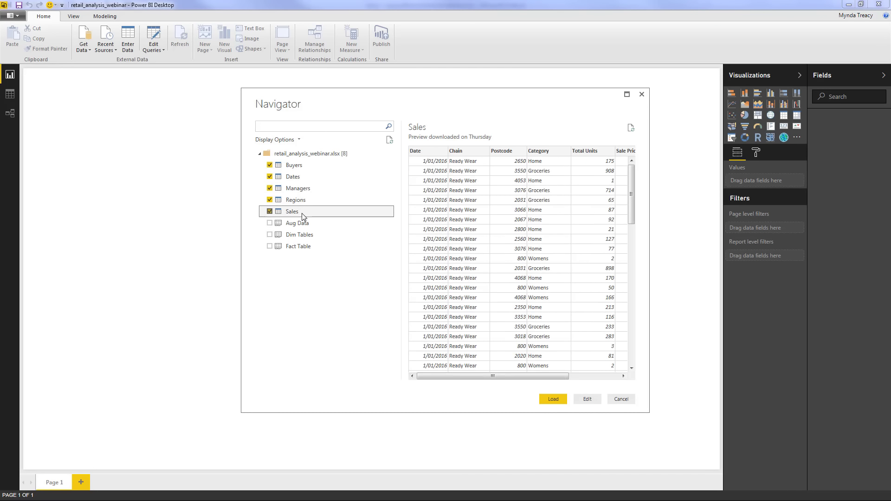
pyautogui.click(554, 400)
pyautogui.click(596, 403)
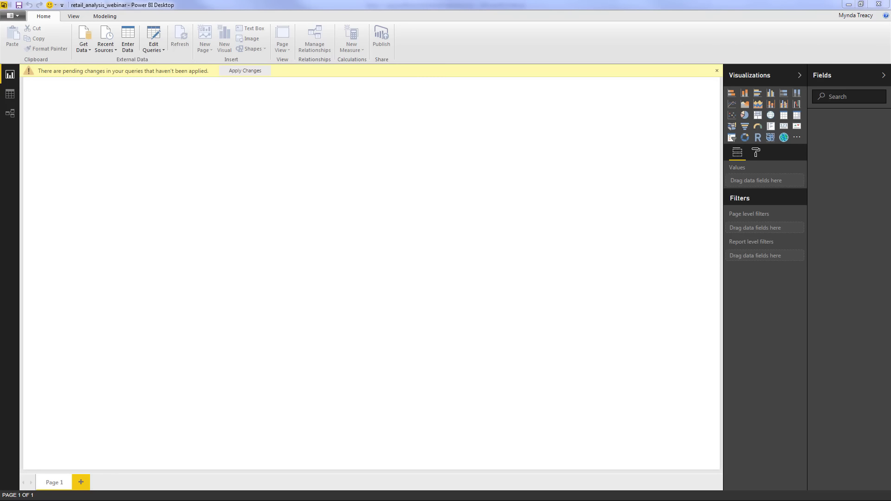
# Move the Query Editor window fully on screen and check the Close & Apply options without choosing one
pyautogui.moveTo(0, 103); pyautogui.dragTo(380, 110)
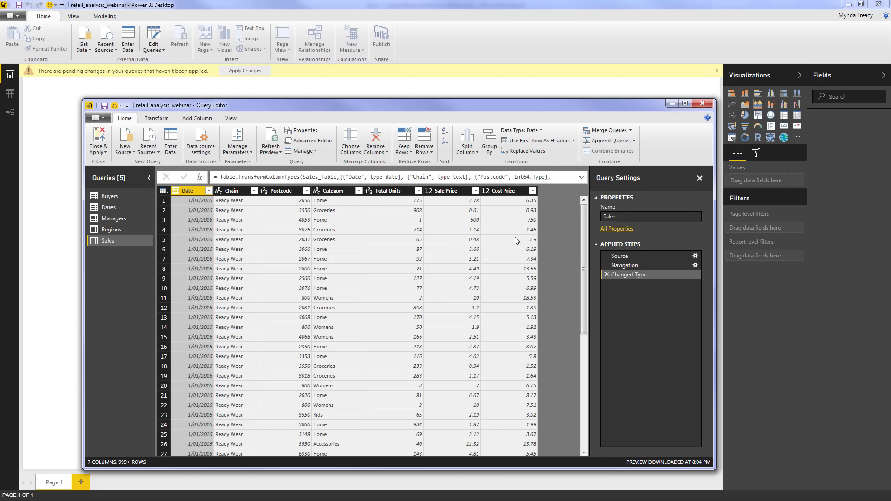
pyautogui.click(100, 152)
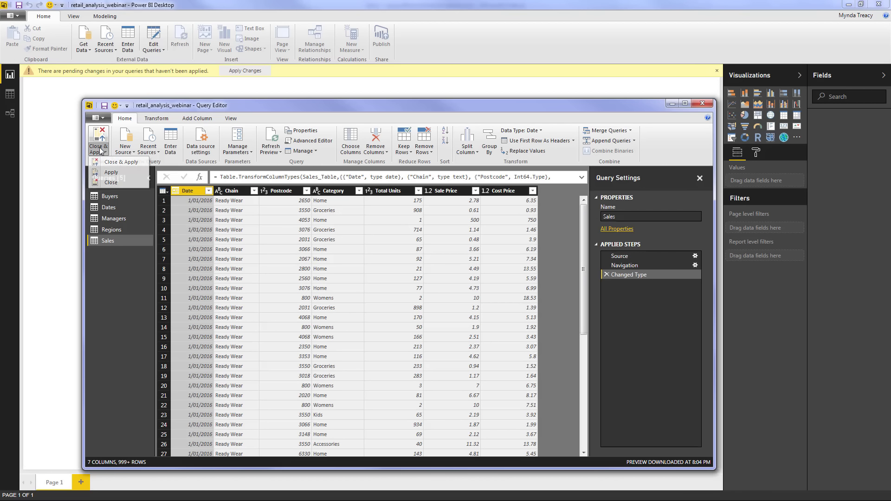
pyautogui.click(101, 152)
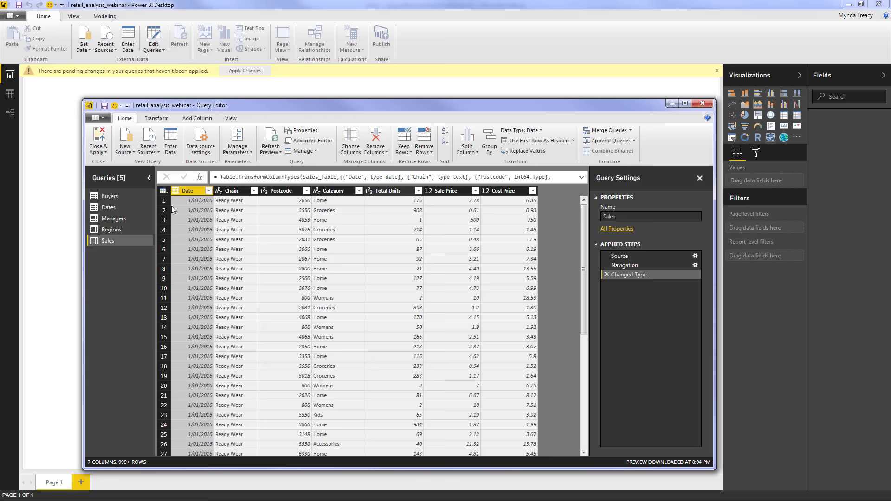
pyautogui.click(121, 228)
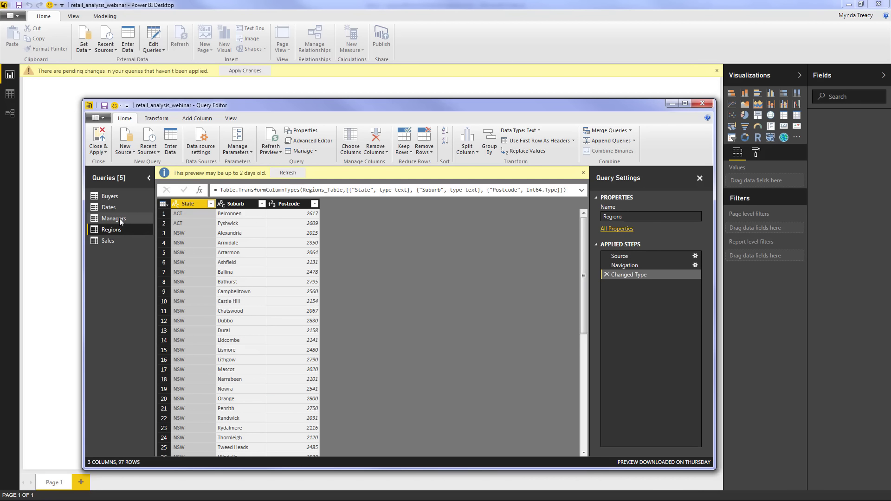
pyautogui.click(120, 219)
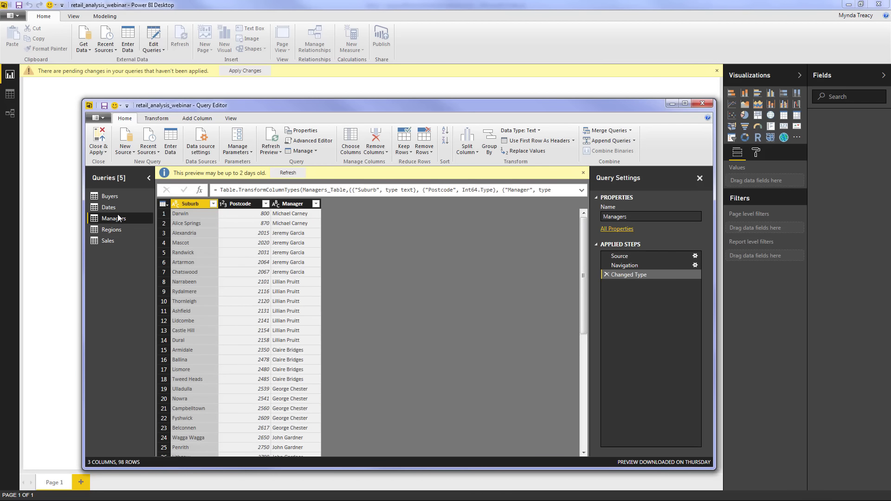
pyautogui.click(116, 207)
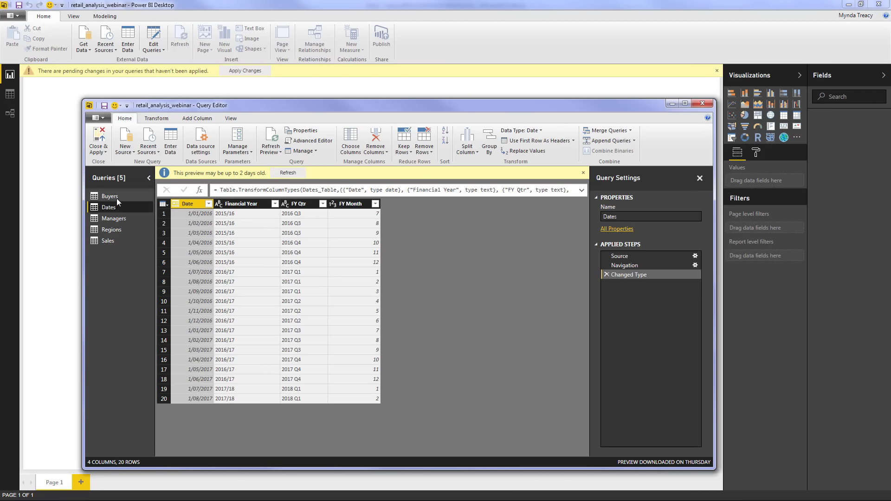
pyautogui.click(116, 198)
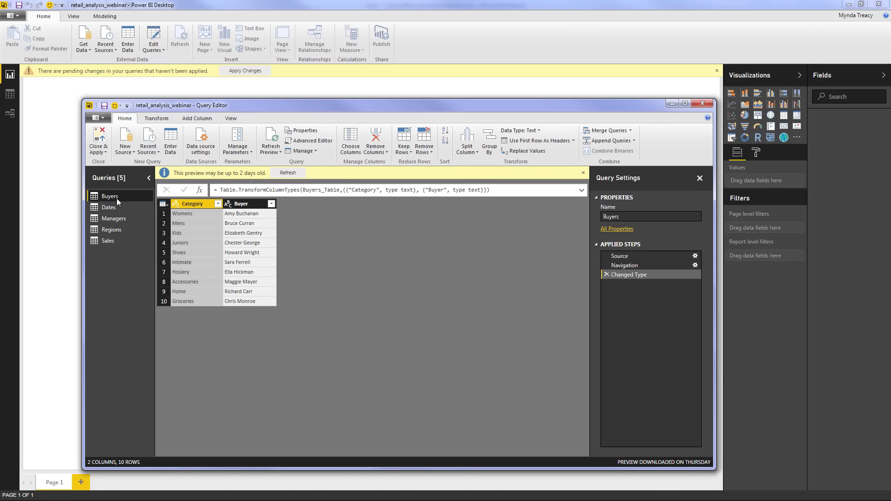
pyautogui.click(113, 241)
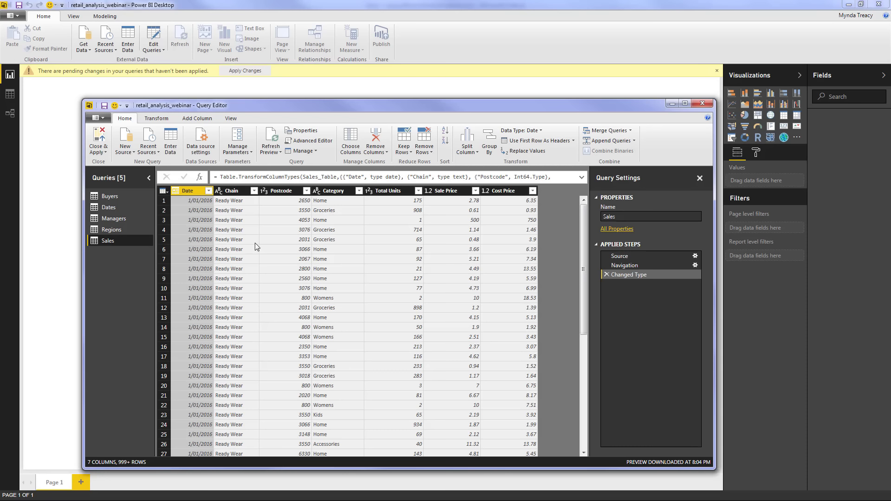
# Check the Chain column's data type choices without changing anything, then switch to the Add Column tab
pyautogui.click(220, 195)
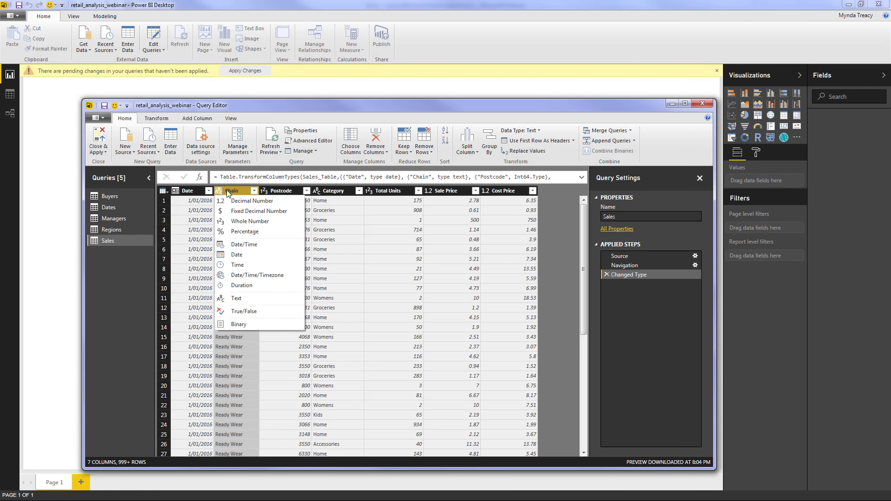
pyautogui.click(244, 187)
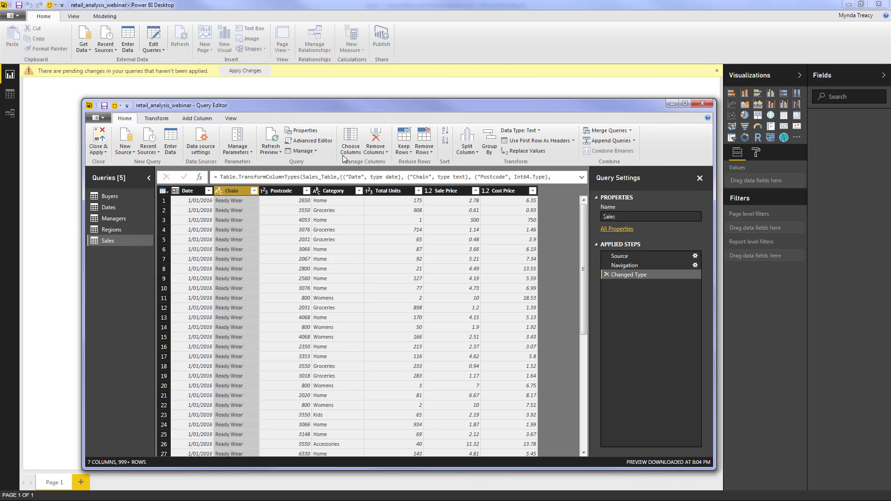
pyautogui.click(539, 132)
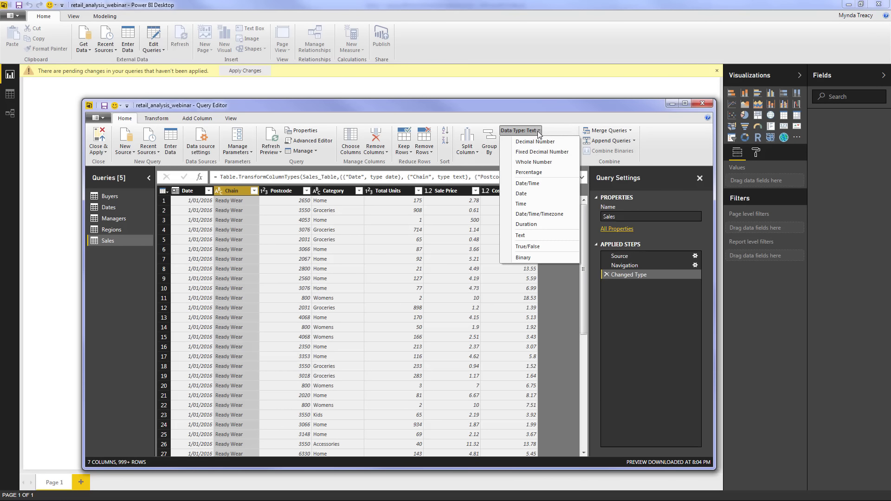
pyautogui.click(256, 243)
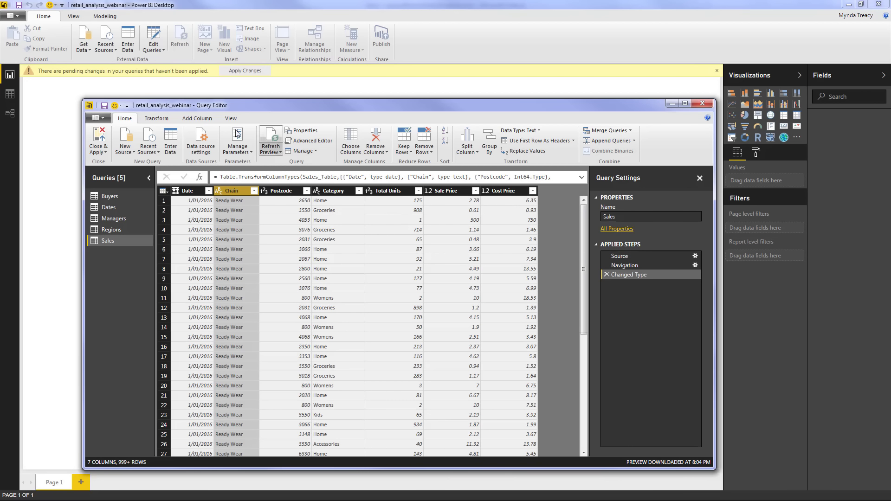
pyautogui.click(209, 121)
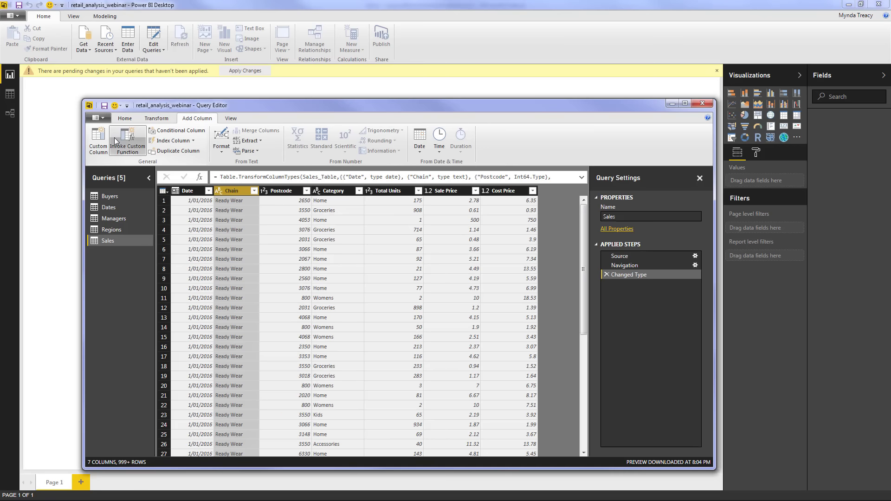
# Add a custom column Sales = [Sale Price]*[Total Units]
pyautogui.click(103, 147)
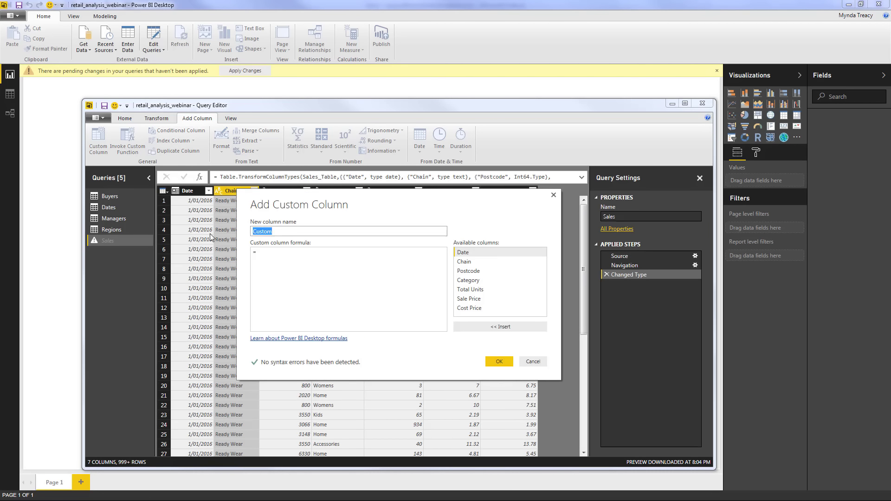
pyautogui.write('Sales')
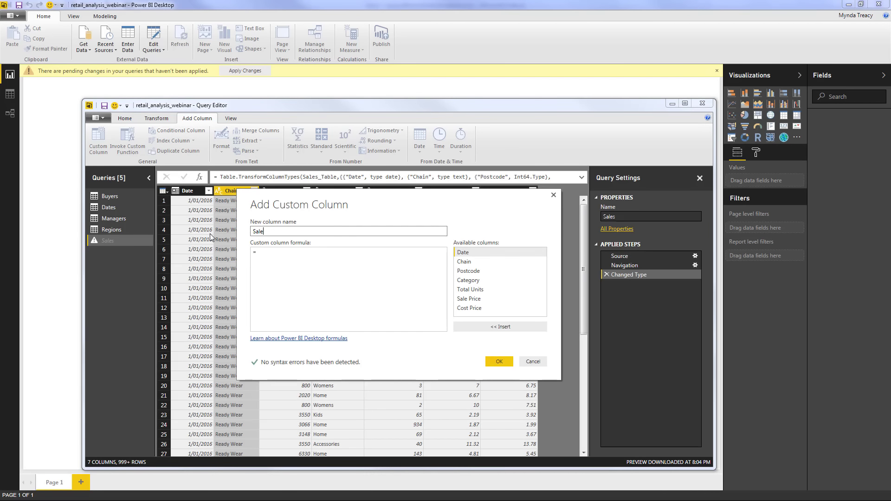
pyautogui.click(330, 256)
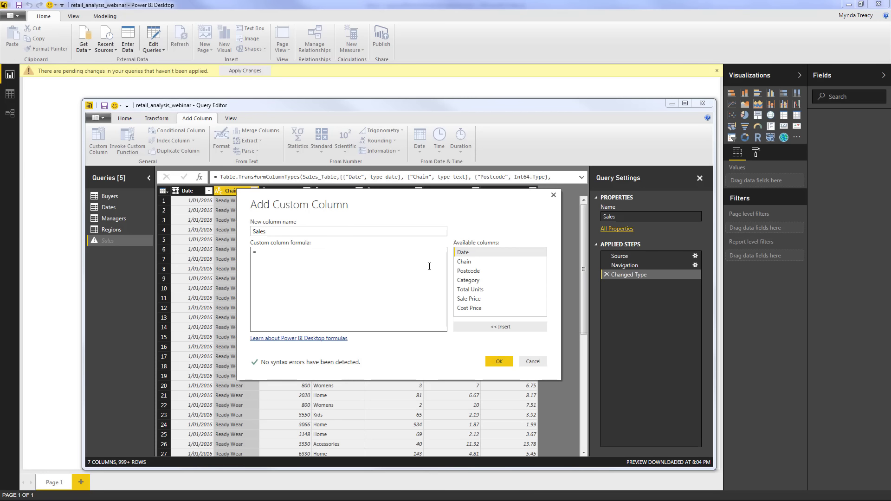
pyautogui.click(483, 299)
pyautogui.doubleClick(484, 300)
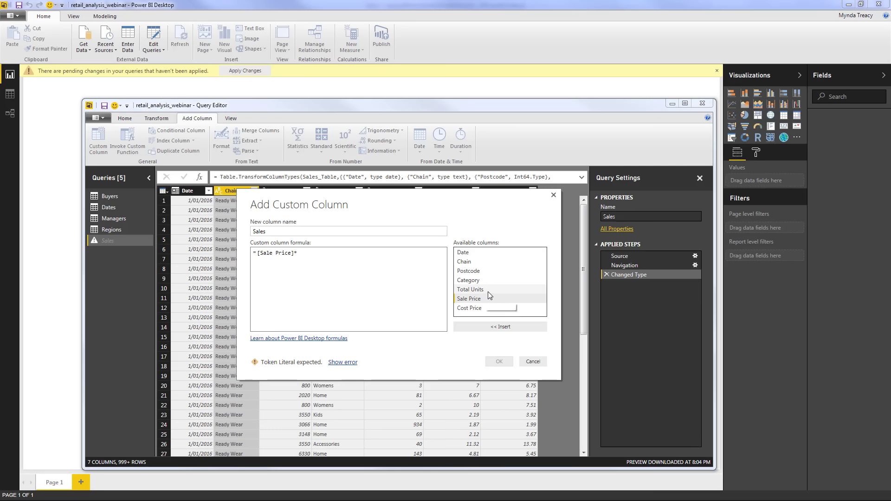
pyautogui.doubleClick(488, 291)
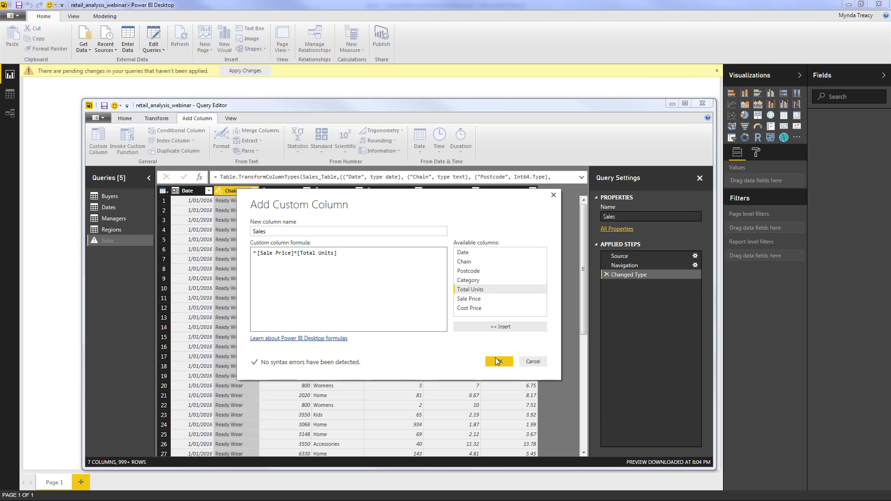
pyautogui.click(499, 362)
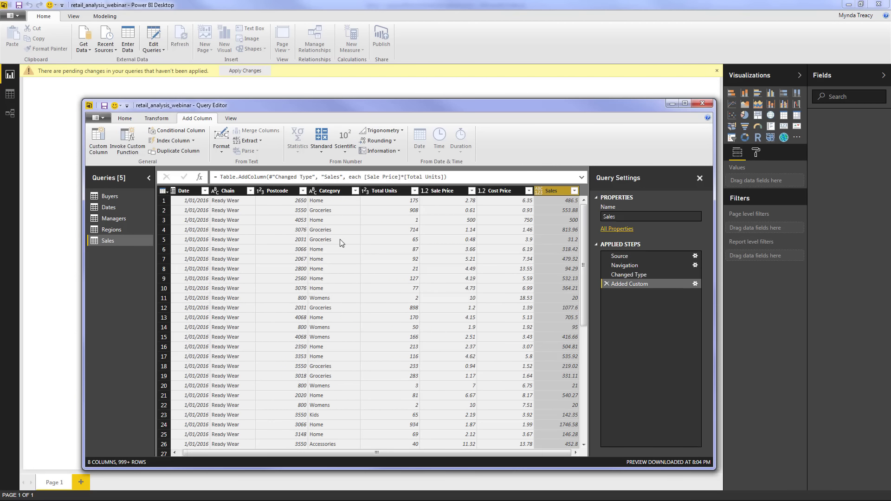
# Add a custom column Cost = [Cost Price]*[Total Units]
pyautogui.click(98, 139)
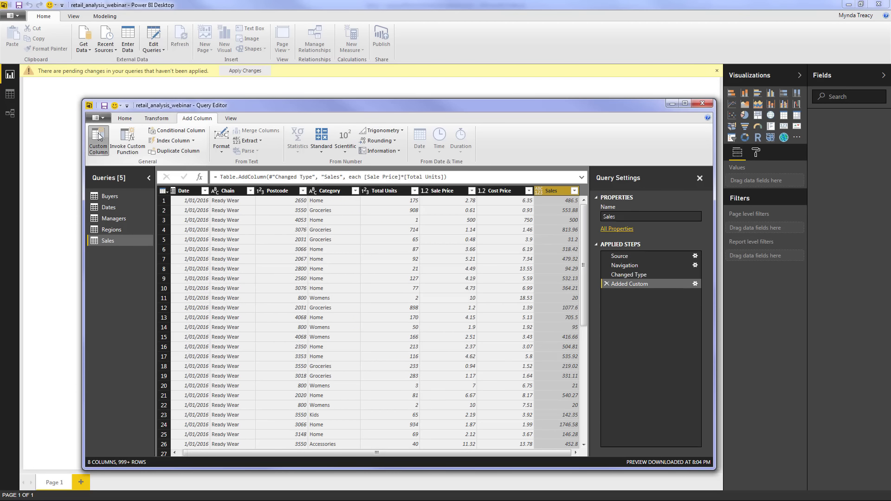
pyautogui.doubleClick(254, 231)
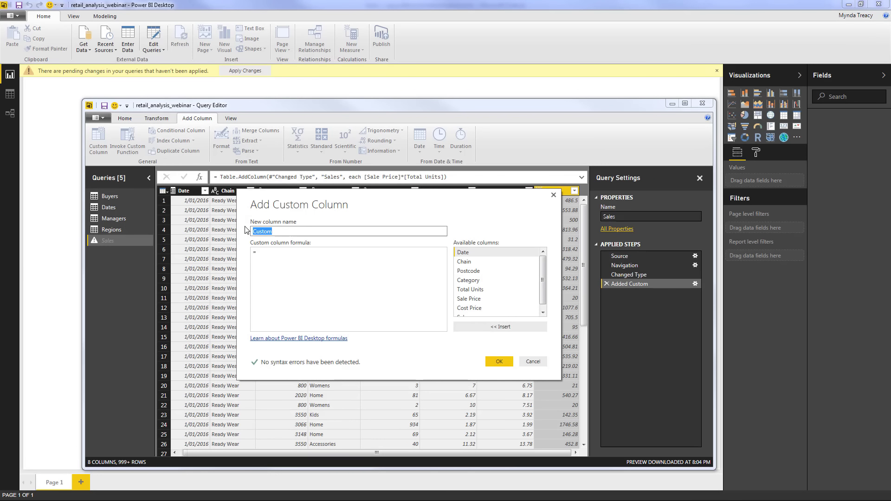
pyautogui.write('Cost')
pyautogui.click(327, 254)
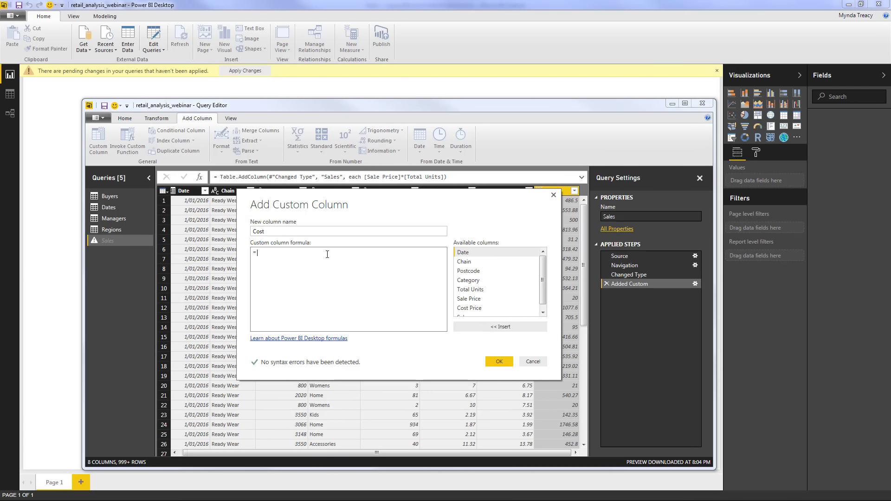
pyautogui.doubleClick(470, 308)
pyautogui.write('*')
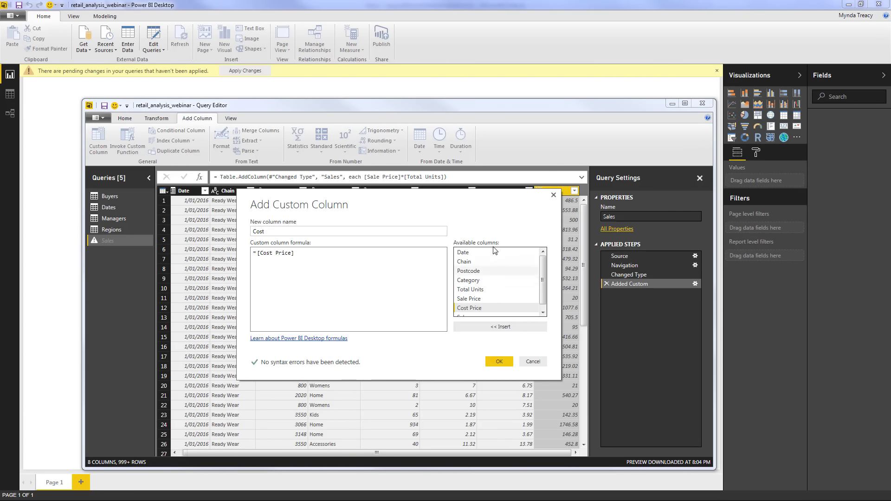
pyautogui.doubleClick(478, 289)
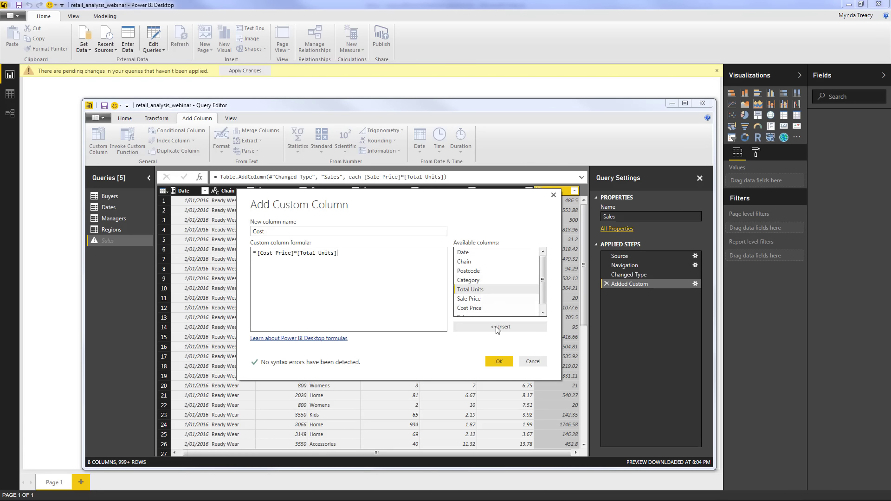
pyautogui.click(503, 361)
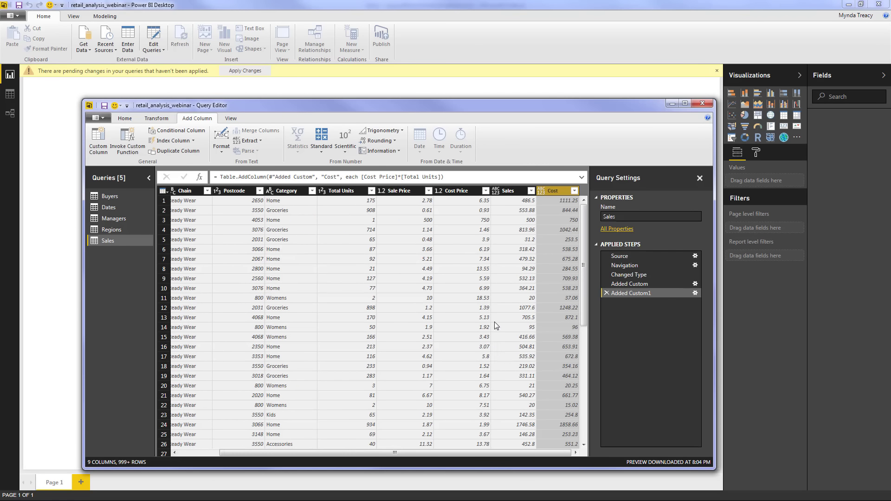
# Add a custom column Gross Profit = [Sales]-[Cost]
pyautogui.click(95, 138)
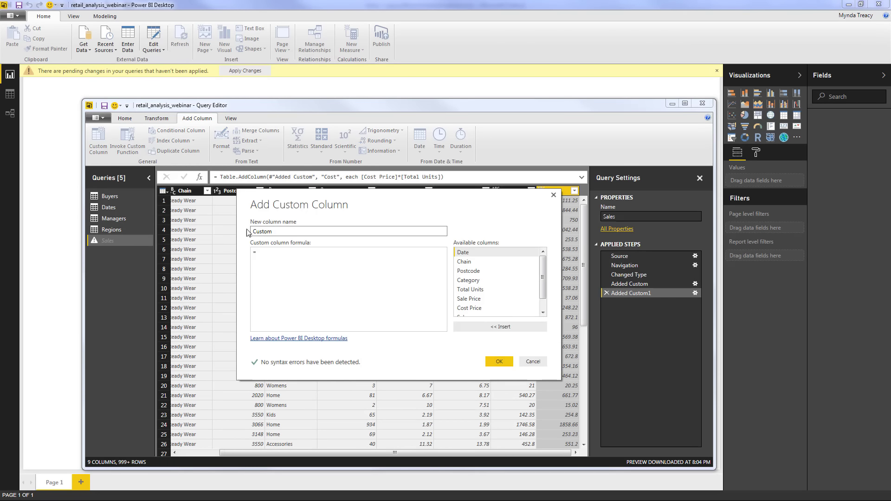
pyautogui.write('Gross Profit')
pyautogui.click(268, 255)
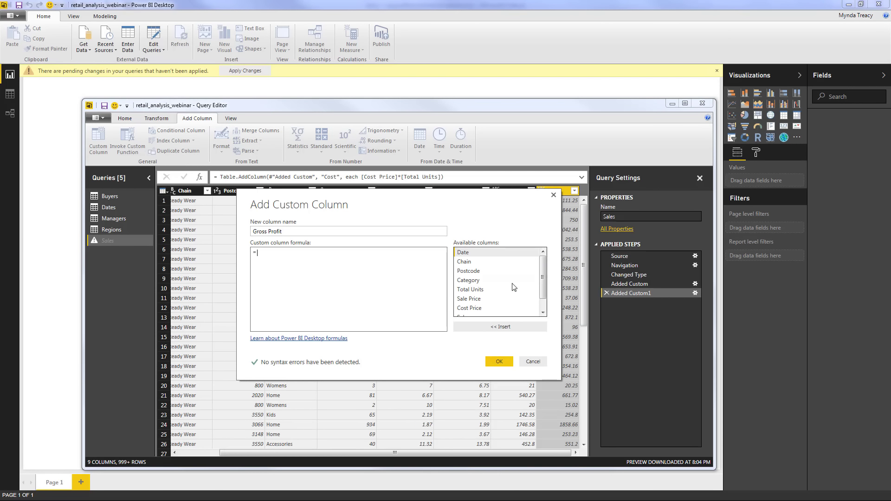
pyautogui.scroll(-1, 532, 313)
pyautogui.doubleClick(491, 304)
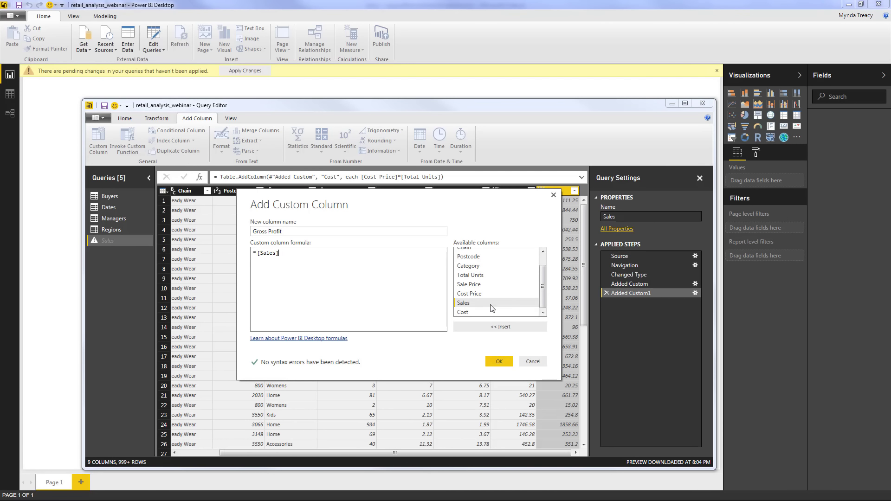
pyautogui.write('-')
pyautogui.doubleClick(492, 312)
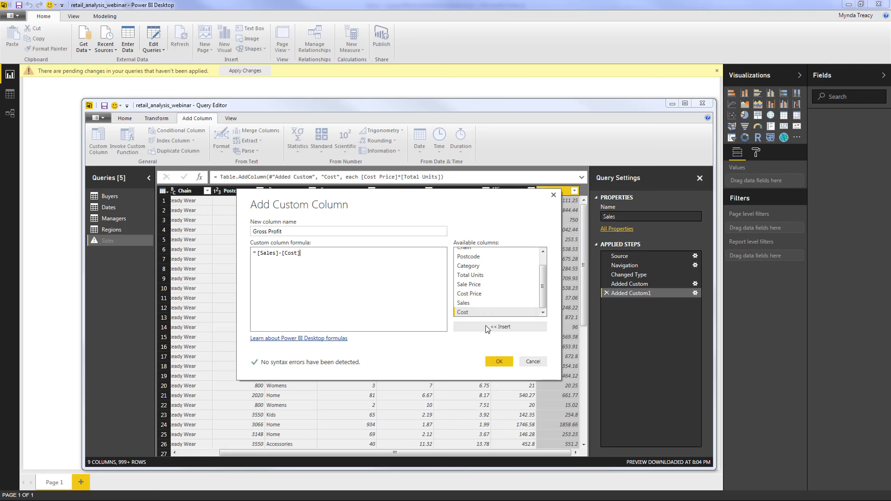
pyautogui.click(495, 360)
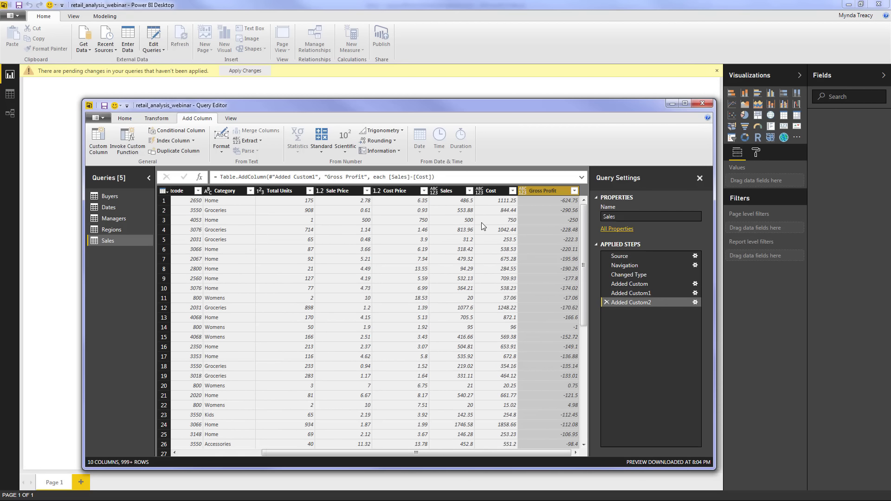
# Change the selected Sales, Cost and Gross Profit columns to Decimal Number via Home > Data Type
pyautogui.keyDown('shift'); pyautogui.click(534, 191); pyautogui.keyUp('shift')
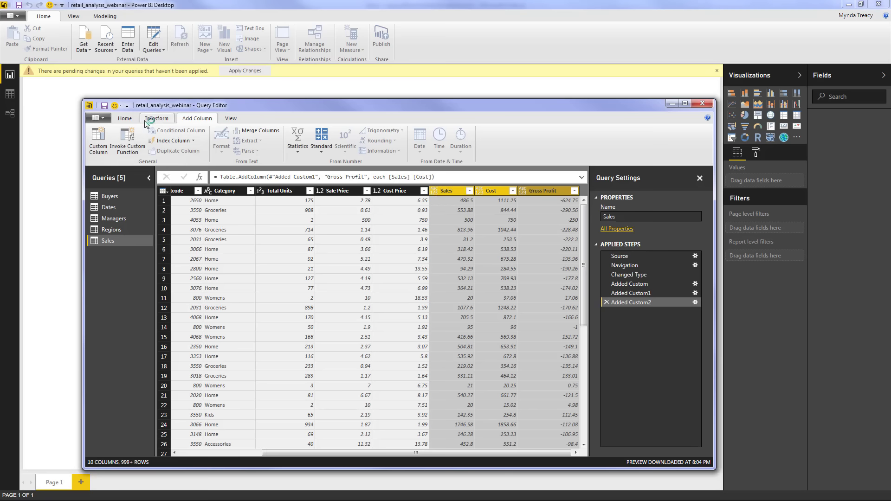
pyautogui.click(124, 118)
pyautogui.click(538, 132)
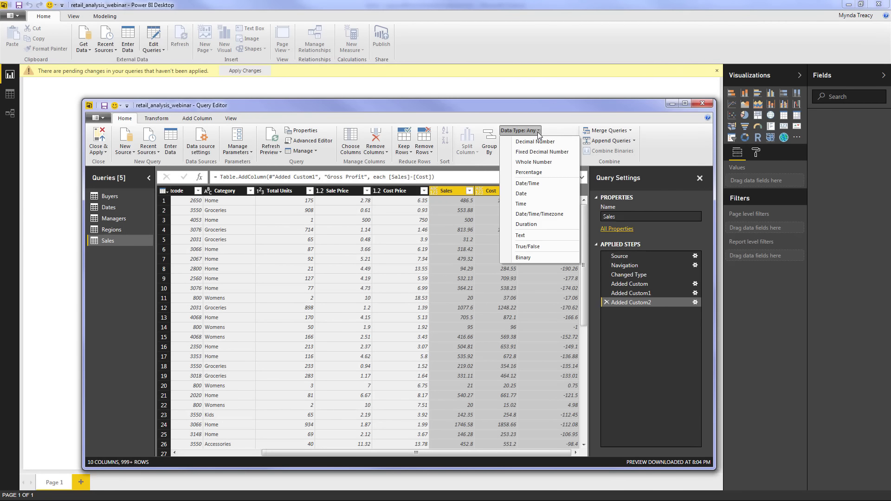
pyautogui.click(561, 141)
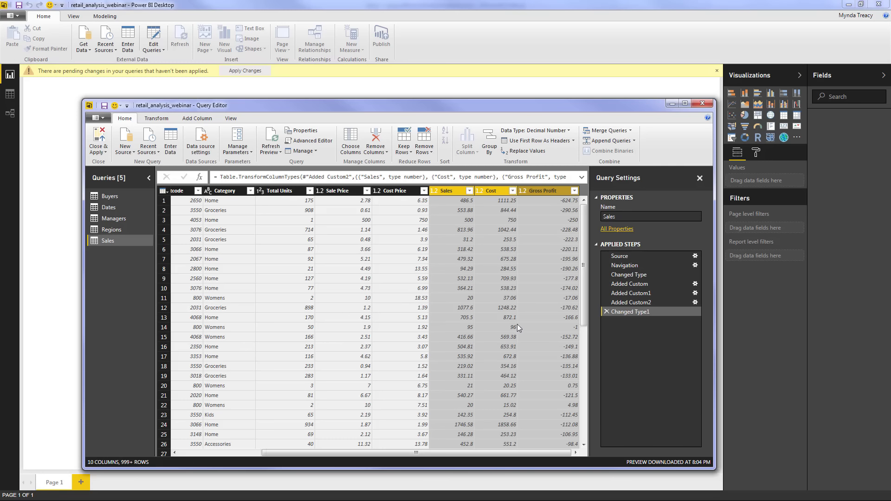
# Close & Apply the query changes, then expand Sales in the Fields pane to see Cost and Gross Profit
pyautogui.click(112, 151)
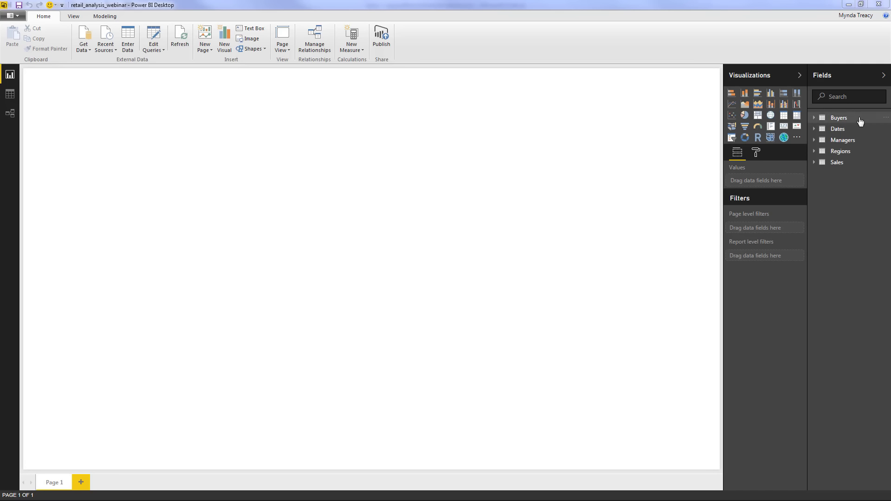
pyautogui.click(859, 168)
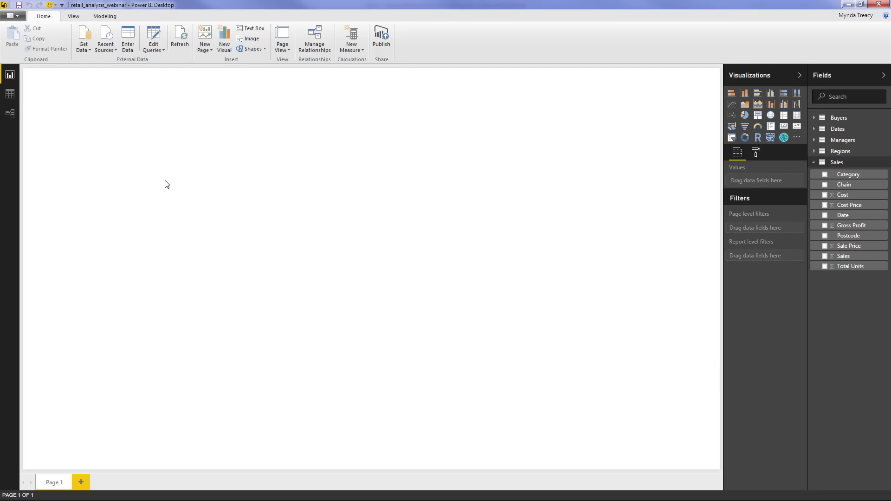
# In Data view, browse the Dates, Managers, Regions and Sales tables, then switch to Relationships view
pyautogui.click(16, 93)
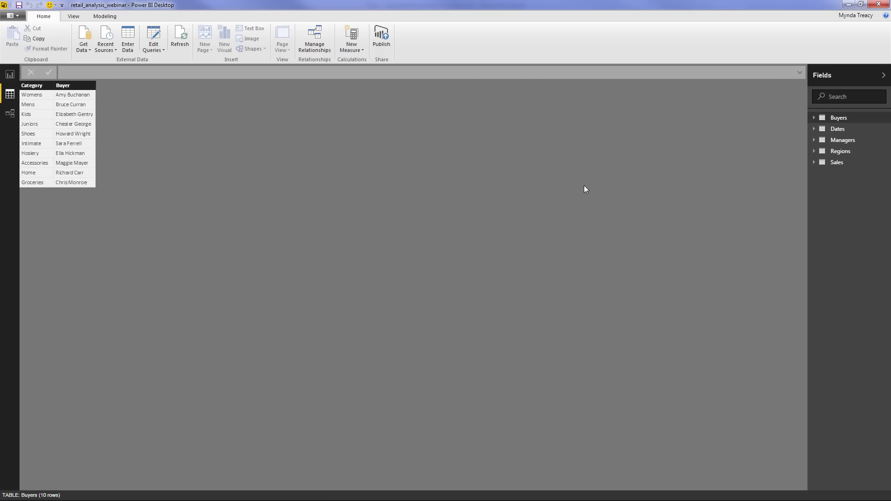
pyautogui.click(853, 130)
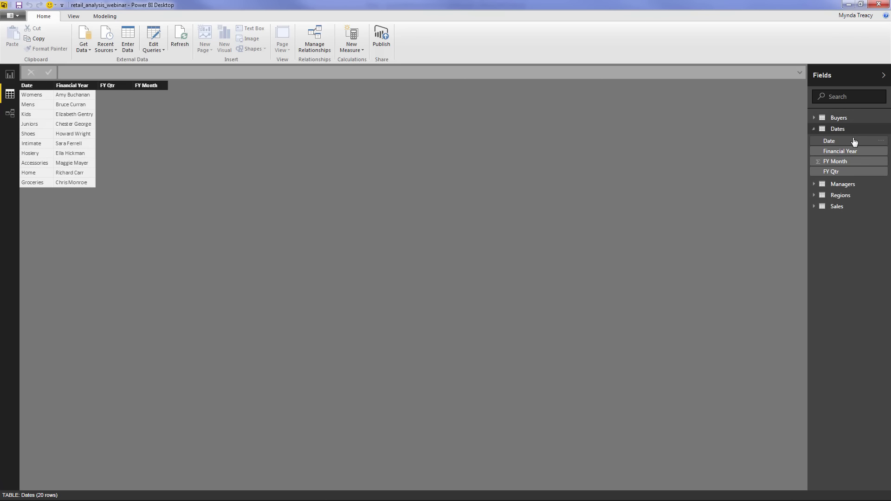
pyautogui.click(854, 187)
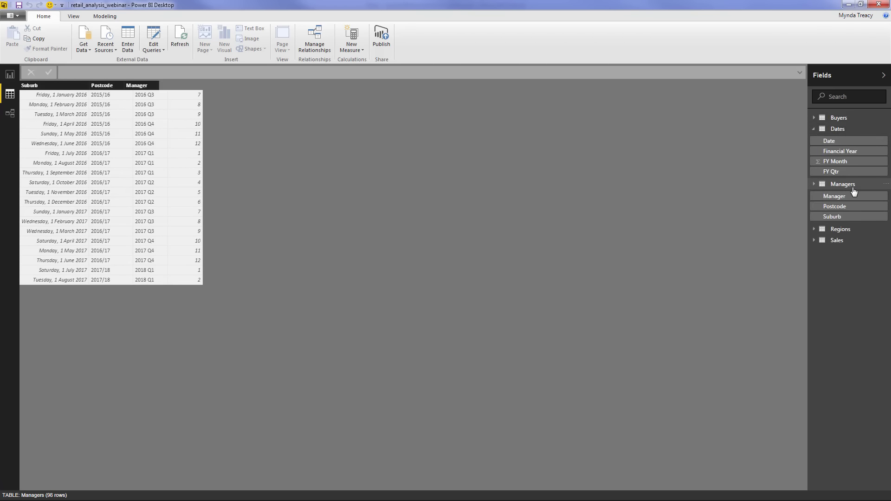
pyautogui.click(854, 233)
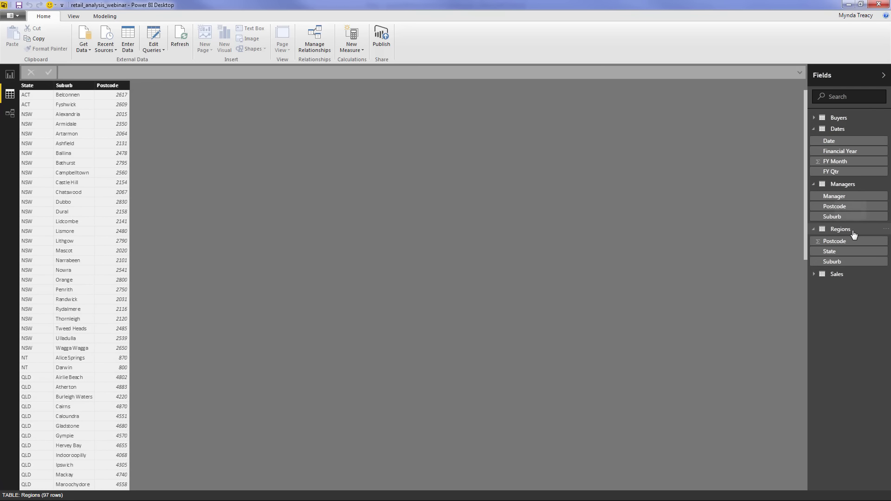
pyautogui.click(853, 274)
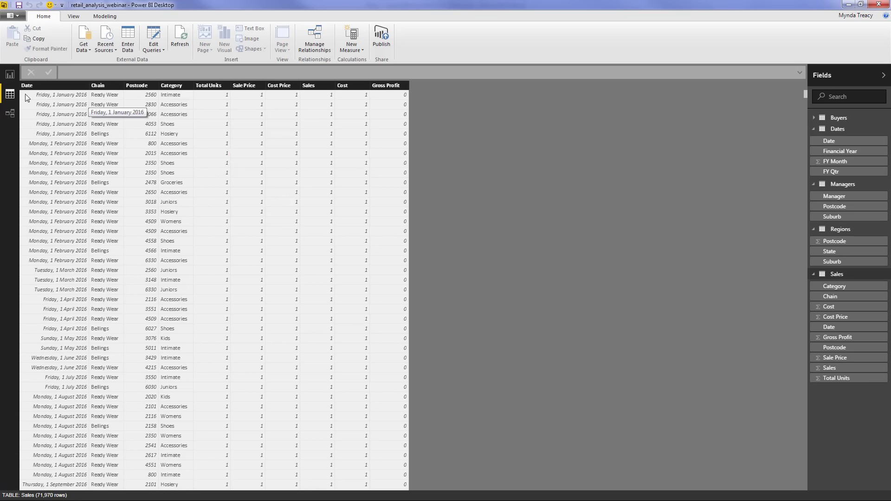
pyautogui.click(10, 114)
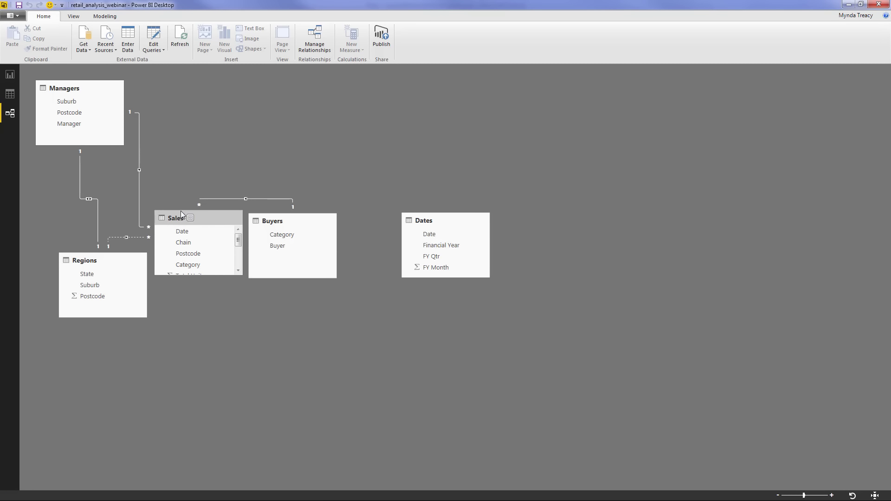
# Move the Sales, Buyers and Dates tables together, then relate Sales[Date] to Dates[Date]
pyautogui.moveTo(181, 212); pyautogui.dragTo(178, 111)
pyautogui.moveTo(299, 222); pyautogui.dragTo(336, 181)
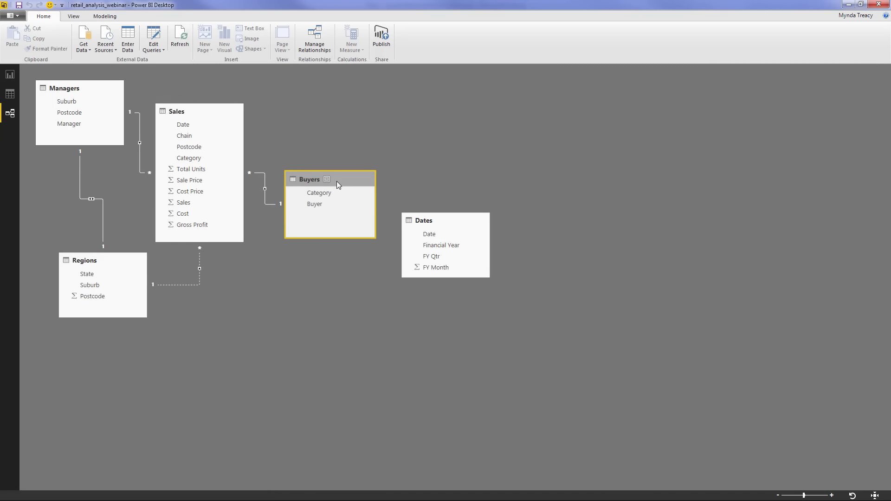
pyautogui.click(263, 171)
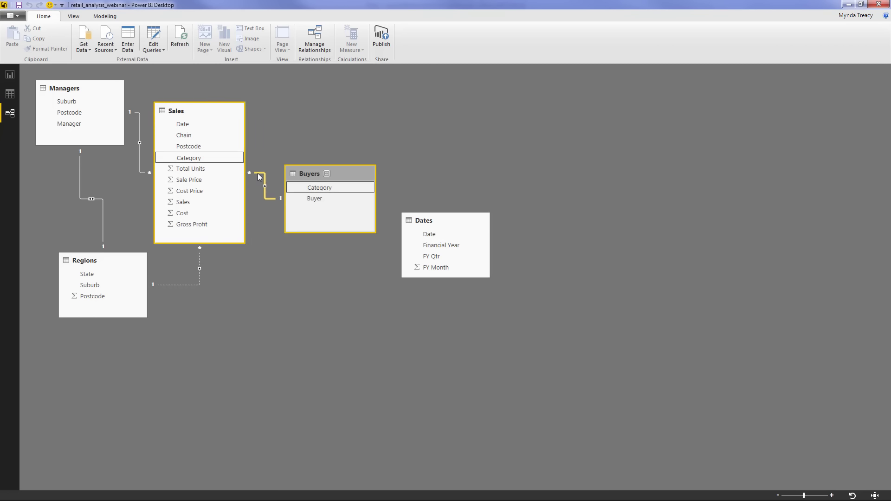
pyautogui.moveTo(450, 219); pyautogui.dragTo(338, 89)
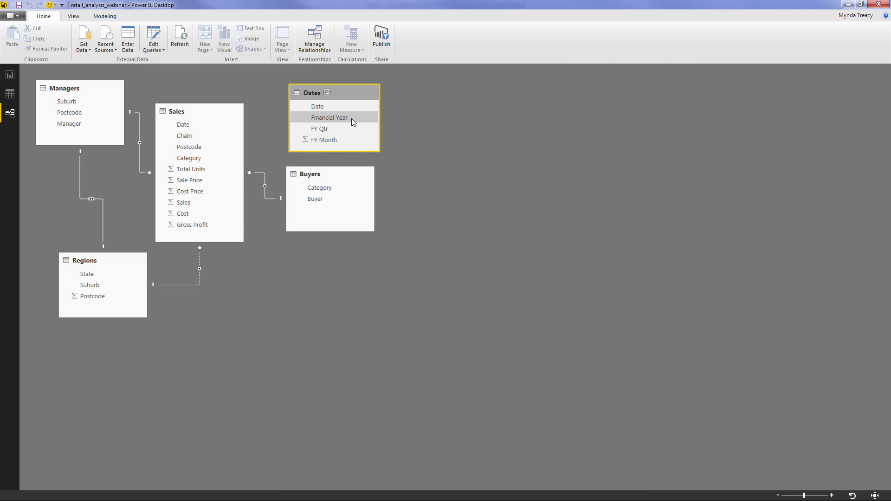
pyautogui.moveTo(189, 125); pyautogui.dragTo(330, 111)
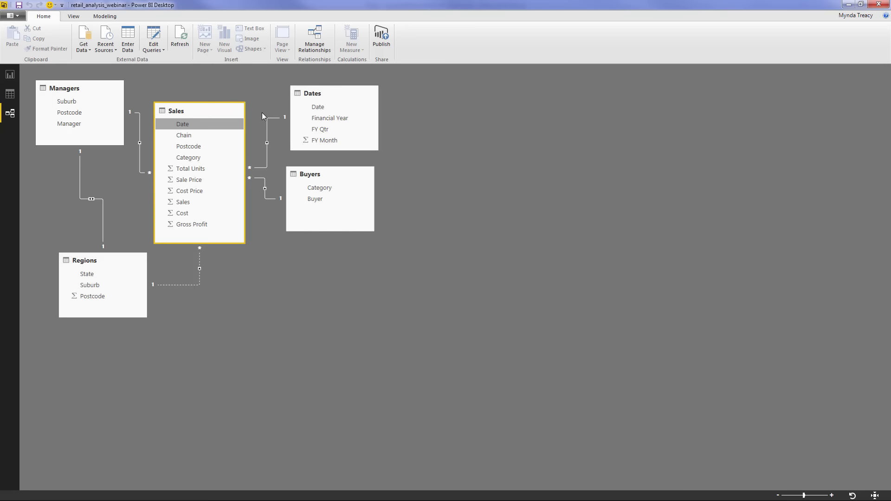
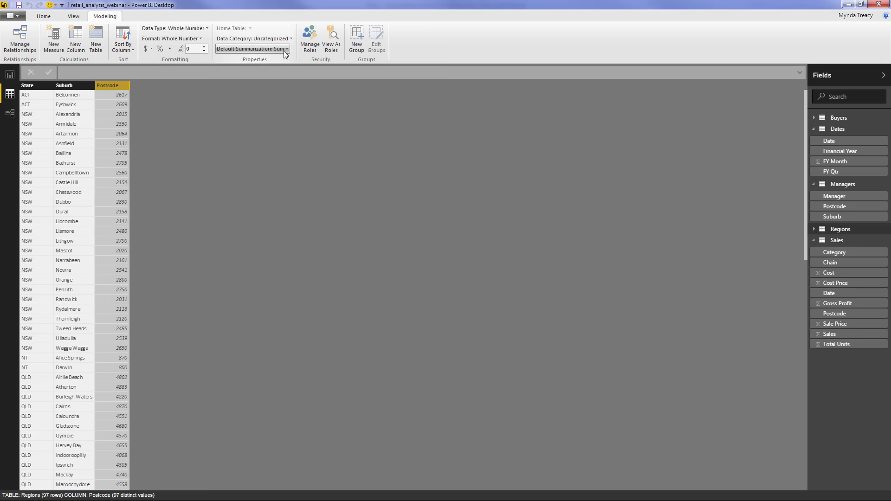
# Set Default Summarization to Do Not Summarize for Regions Postcode, then for Dates FY Month
pyautogui.click(281, 51)
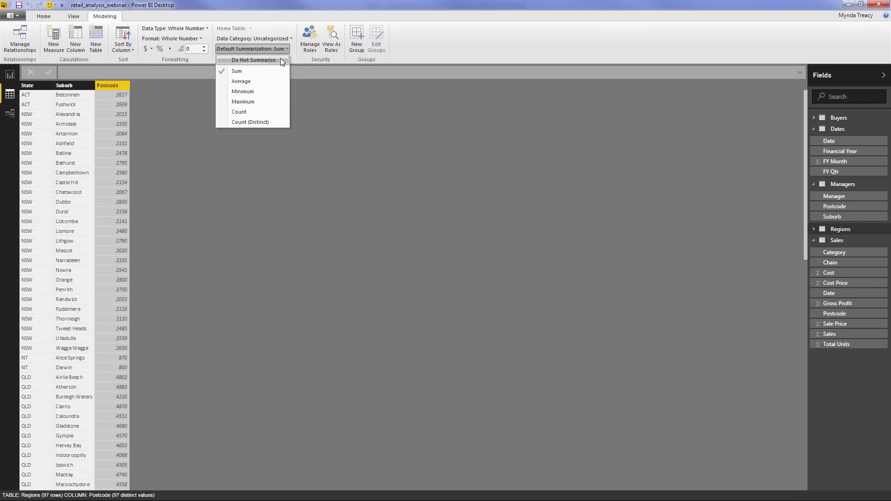
pyautogui.click(281, 59)
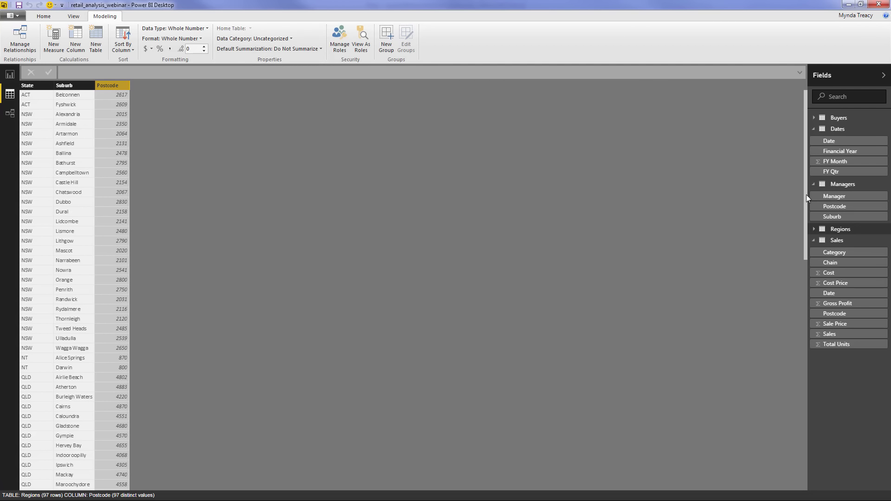
pyautogui.click(853, 132)
pyautogui.click(184, 88)
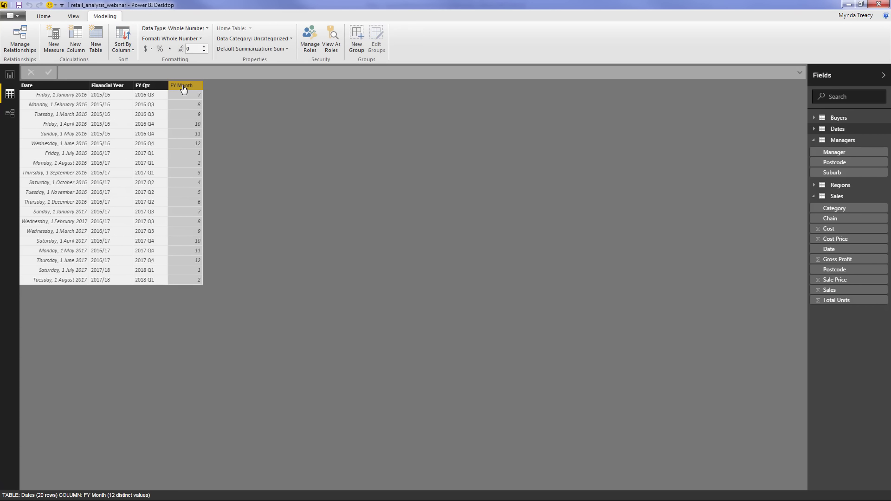
pyautogui.click(286, 49)
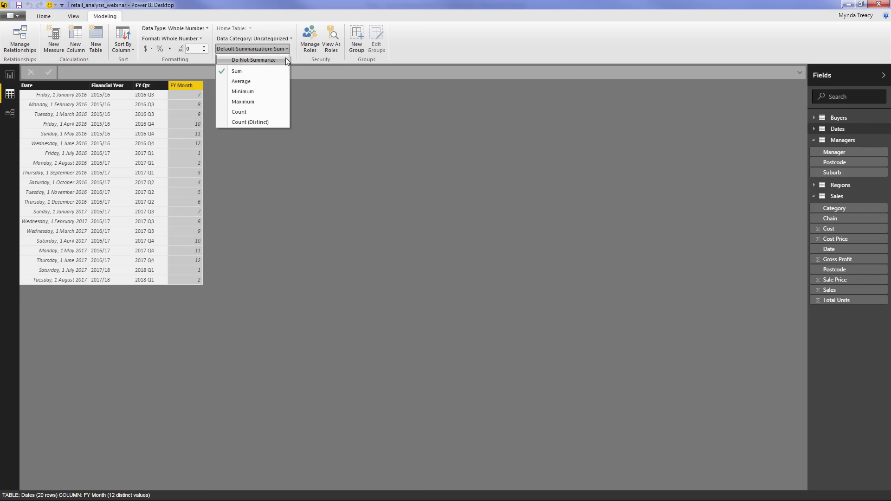
pyautogui.click(286, 59)
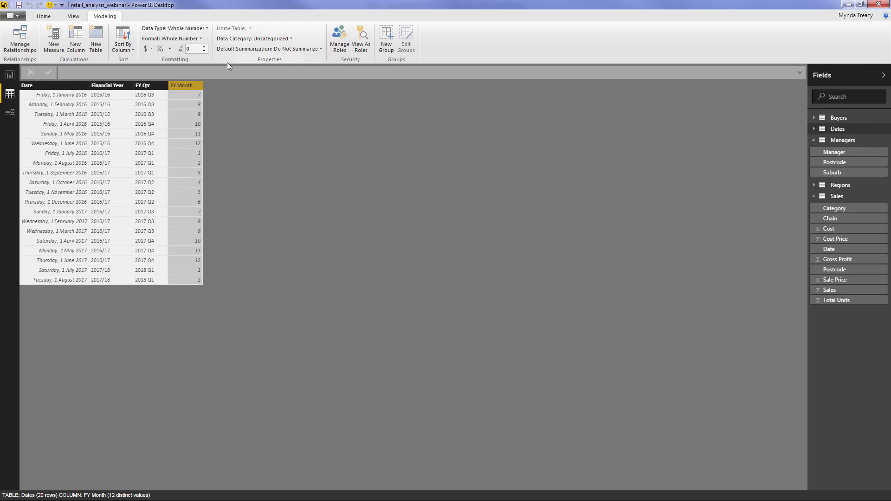
pyautogui.click(15, 115)
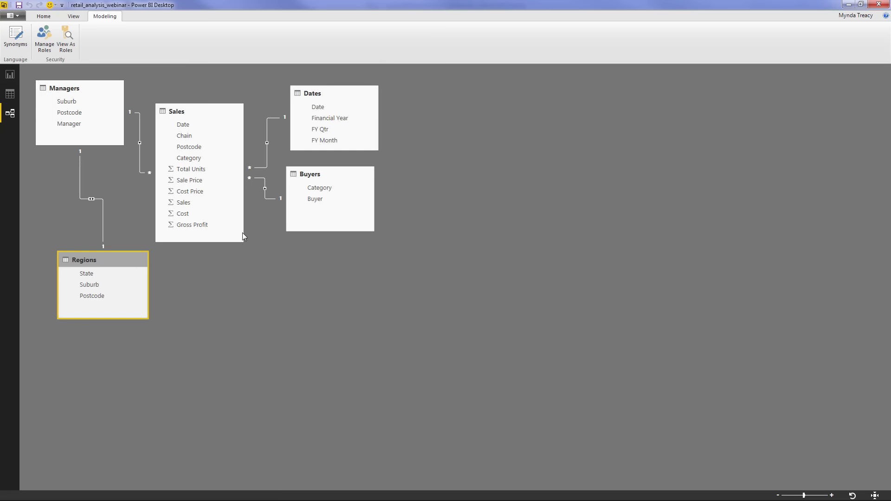
pyautogui.click(14, 98)
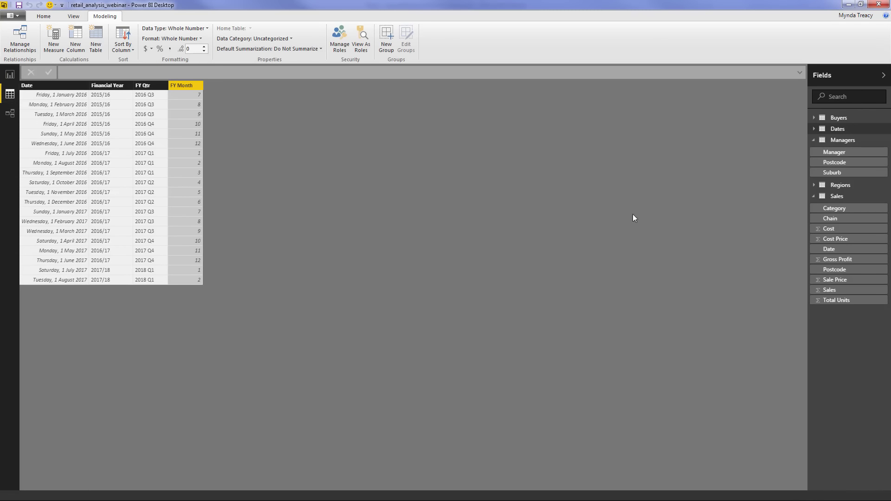
# Format the Sales column as $ English (United States) currency with 0 decimal places
pyautogui.click(855, 200)
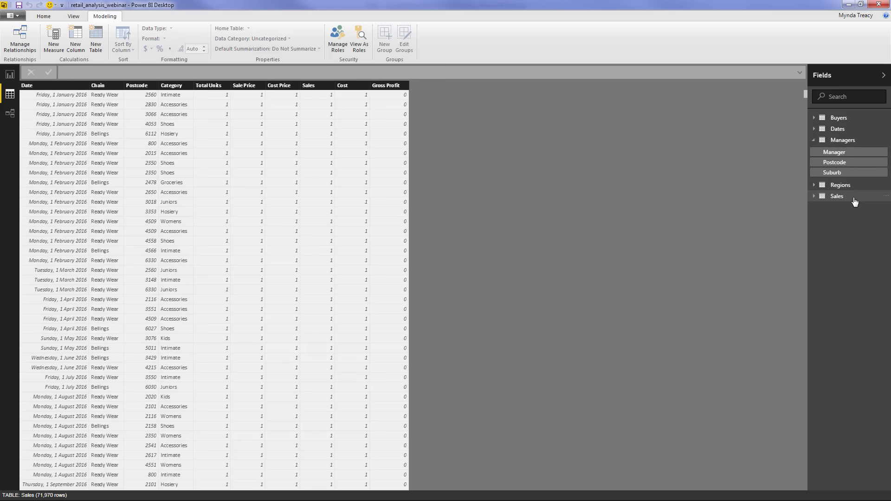
pyautogui.click(398, 88)
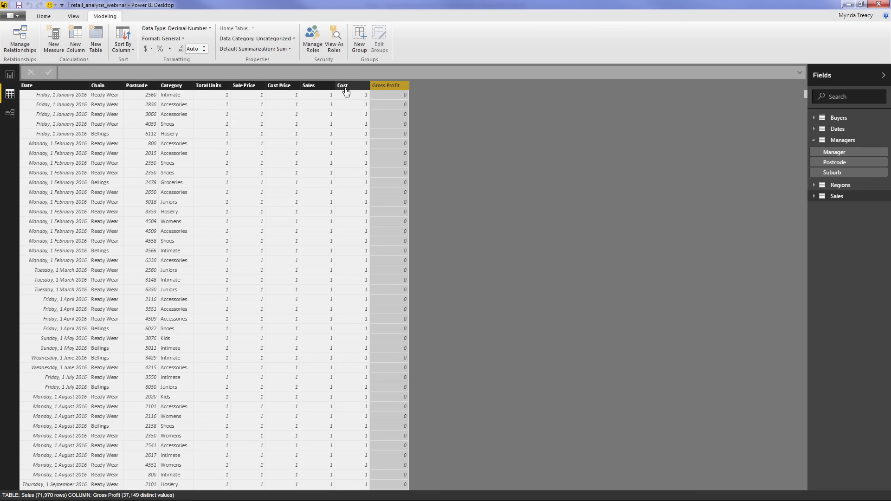
pyautogui.click(320, 89)
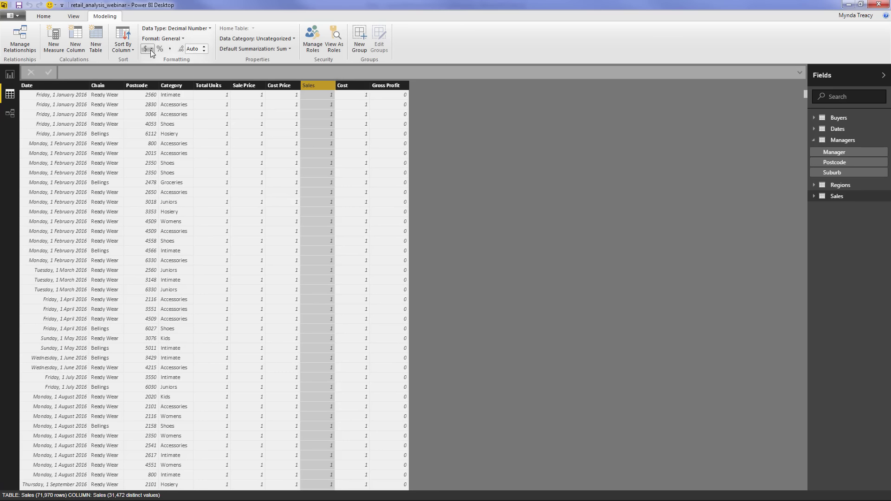
pyautogui.click(151, 52)
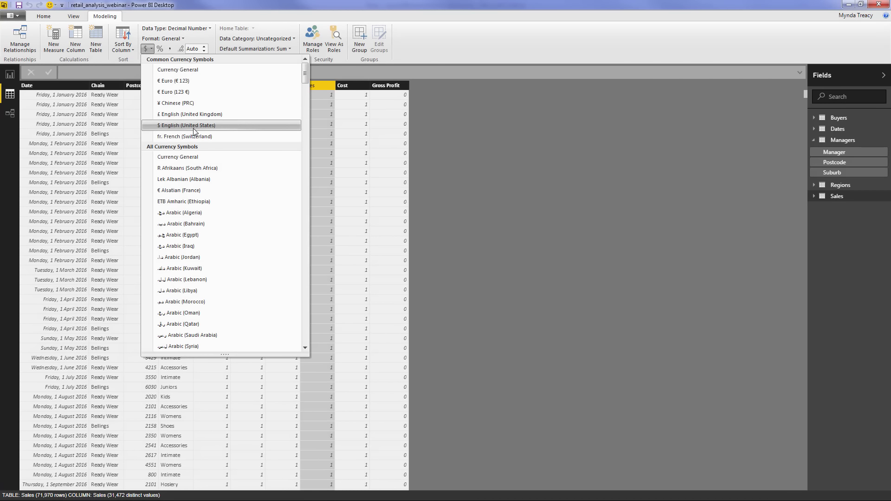
pyautogui.click(207, 126)
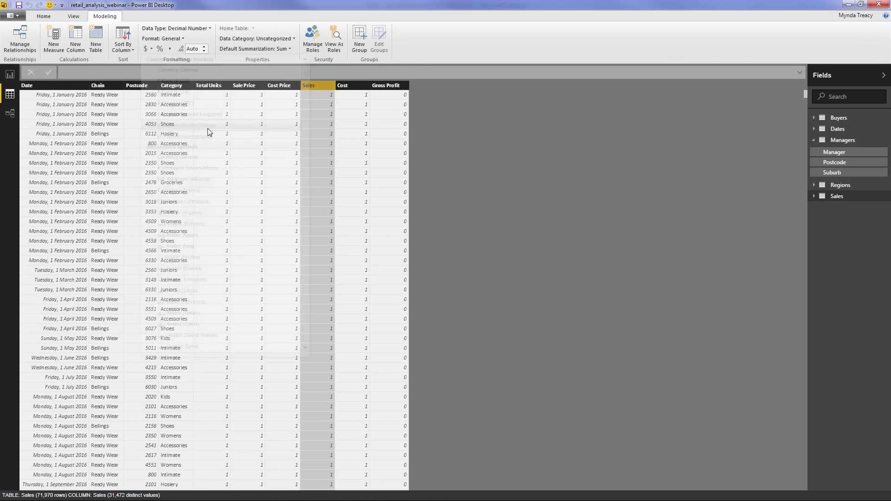
pyautogui.doubleClick(189, 51)
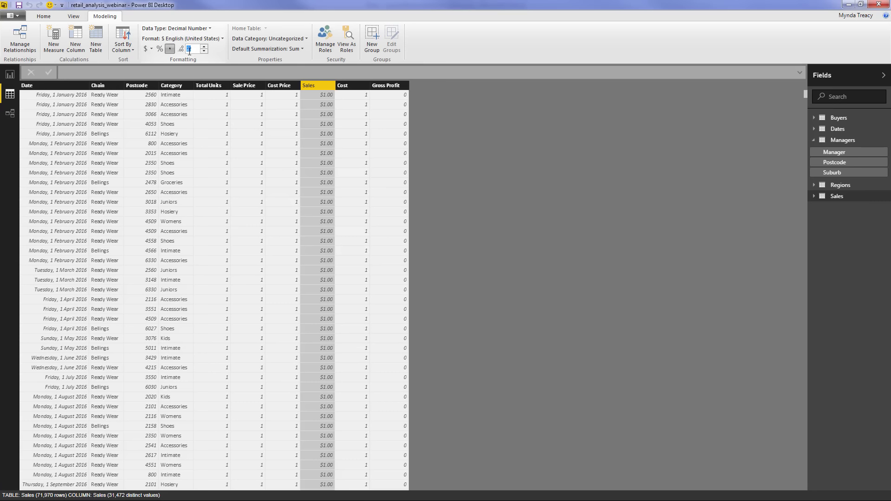
pyautogui.write('0')
# Format the Cost and Gross Profit columns as $ English (United States) currency
pyautogui.click(352, 93)
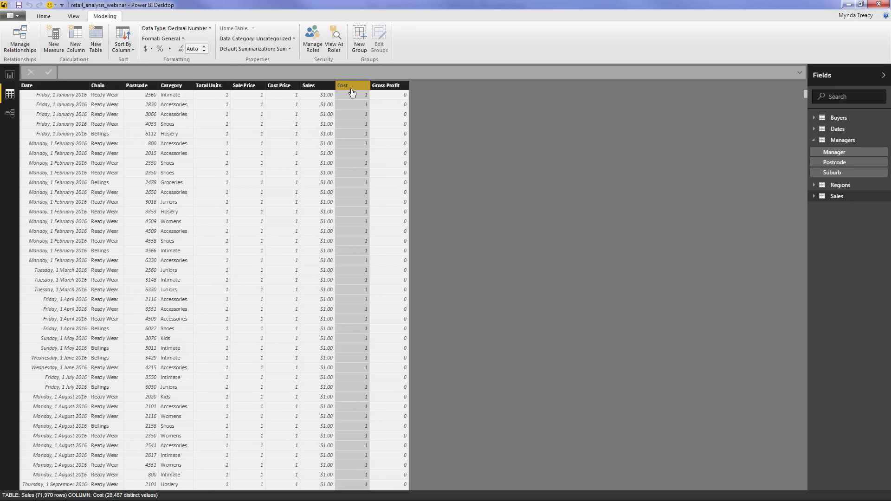
pyautogui.click(149, 51)
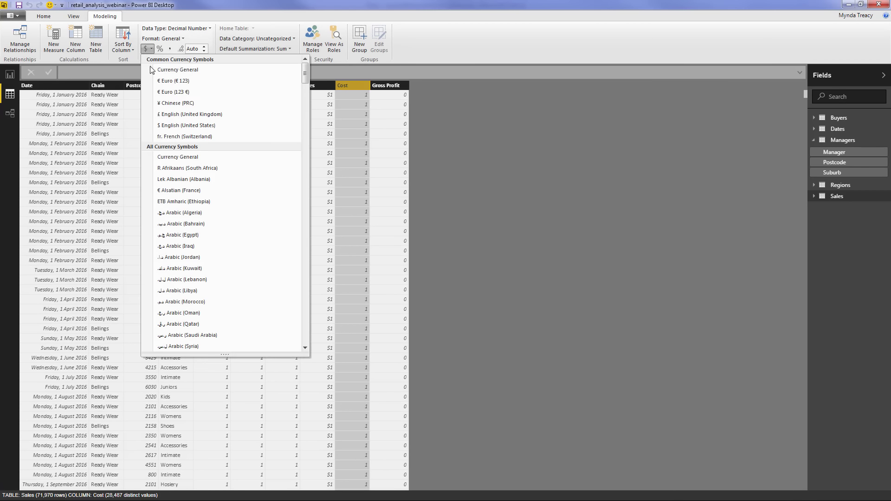
pyautogui.click(171, 124)
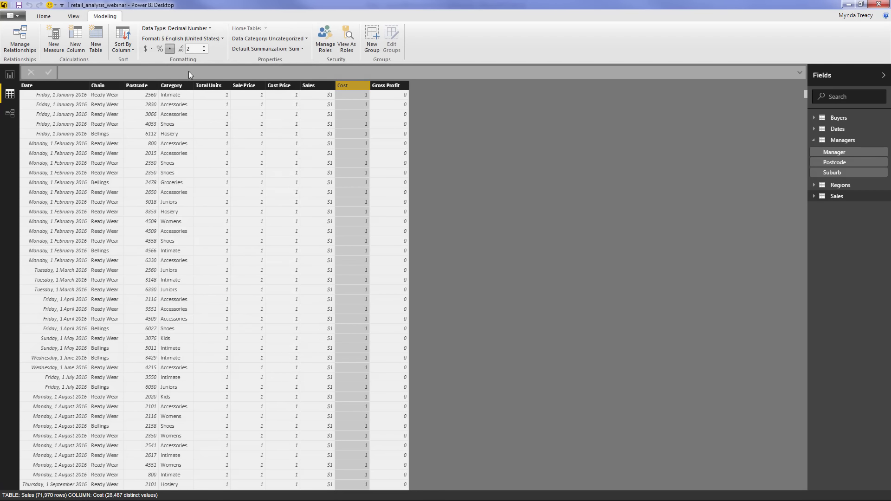
pyautogui.moveTo(191, 49); pyautogui.dragTo(195, 50)
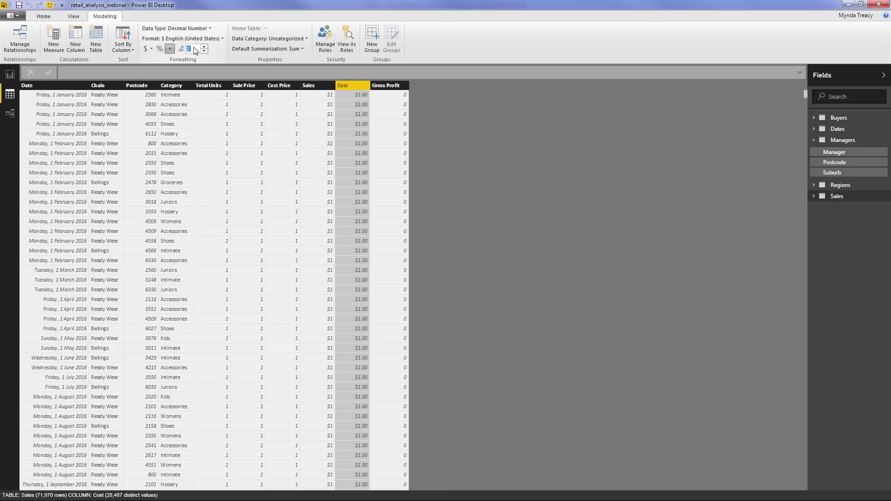
pyautogui.click(396, 87)
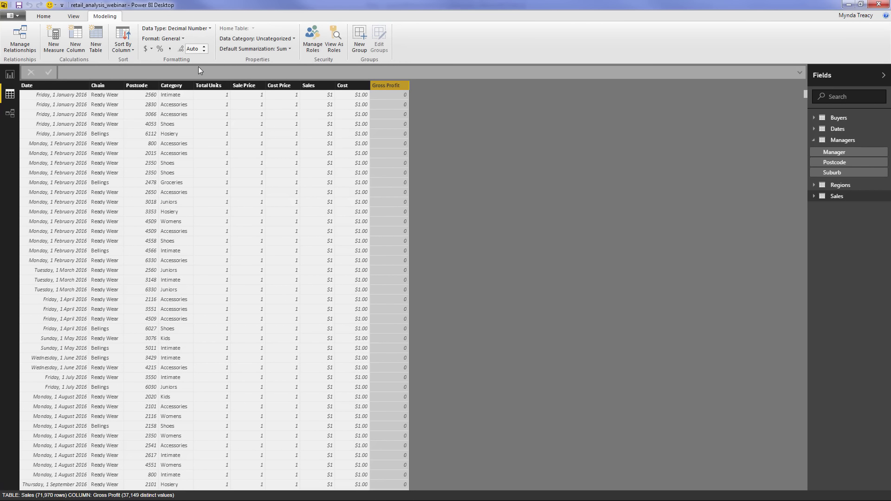
pyautogui.click(149, 48)
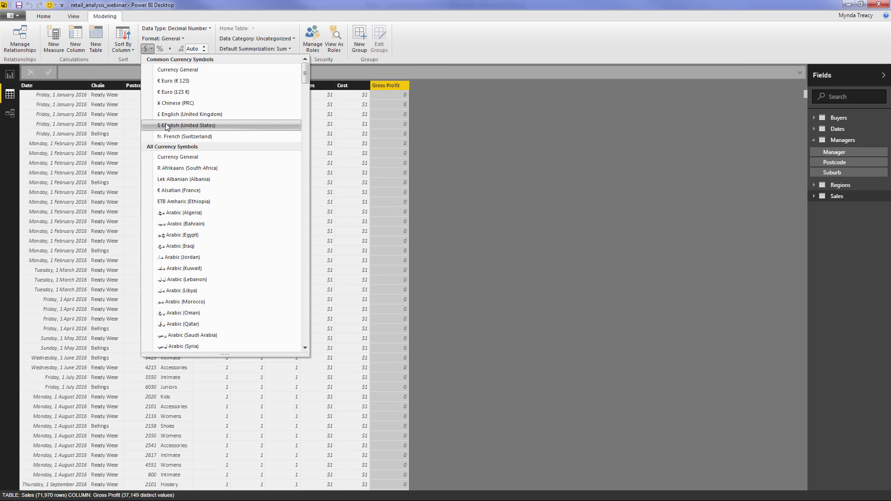
pyautogui.click(186, 125)
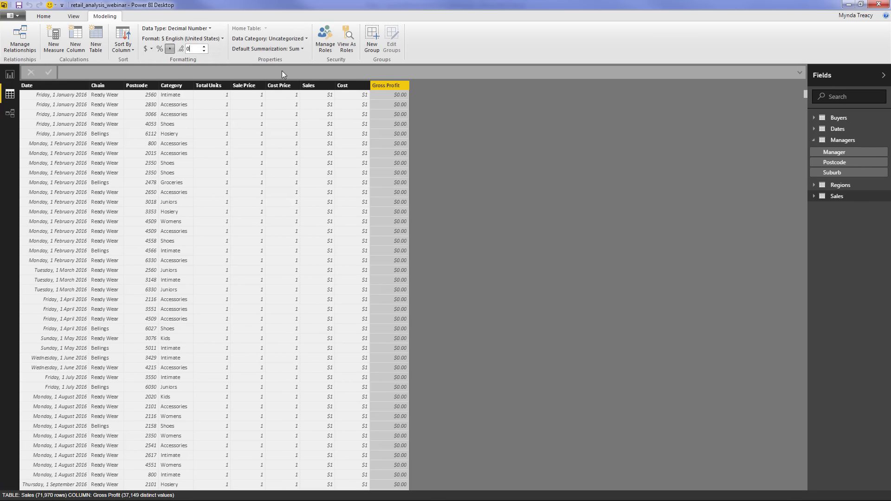
pyautogui.click(255, 88)
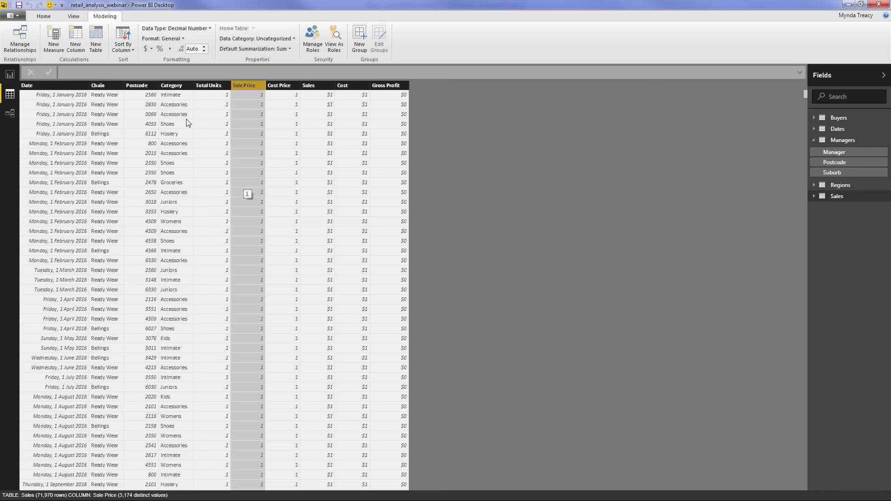
# Set the Data Category of the Sales and Regions Postcode columns to Postal Code
pyautogui.click(149, 87)
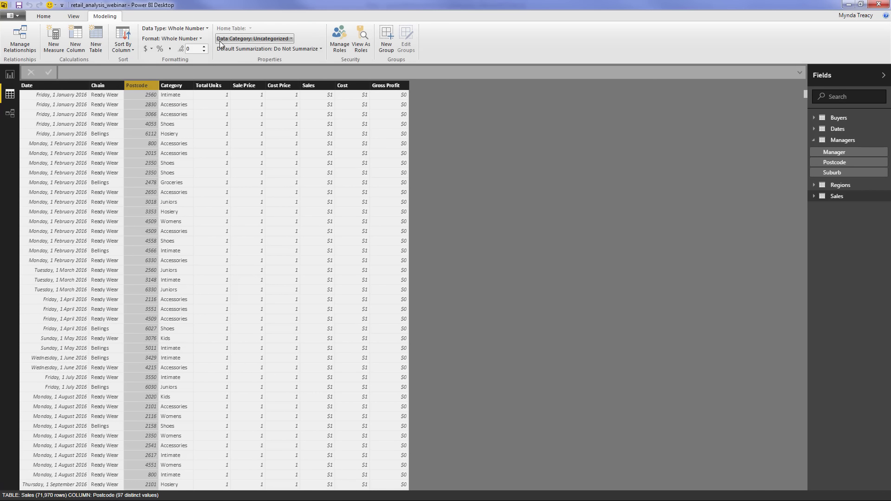
pyautogui.click(291, 40)
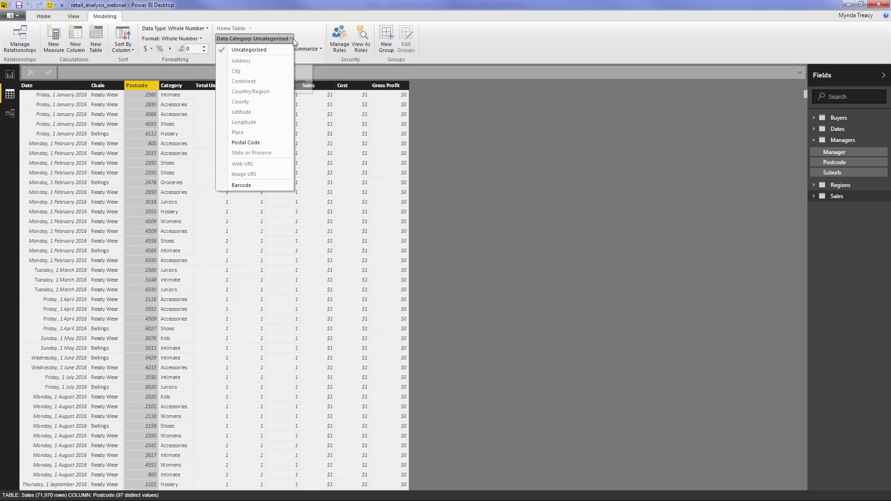
pyautogui.click(263, 142)
pyautogui.click(829, 185)
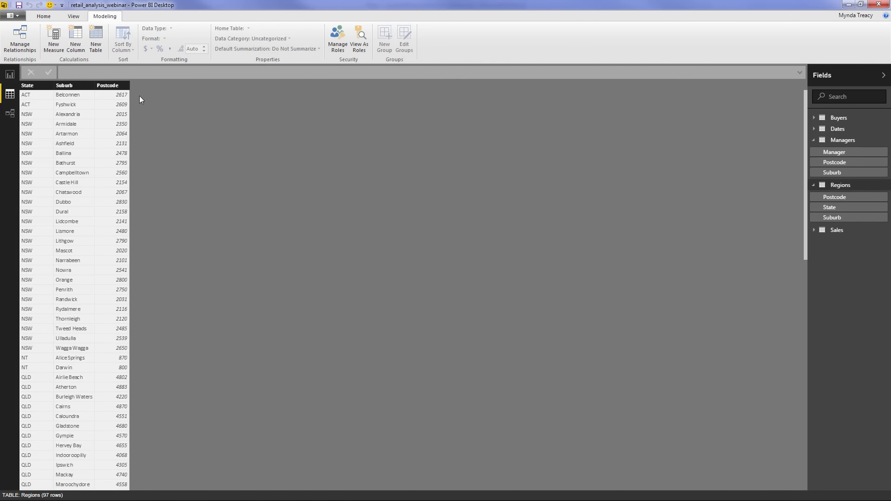
pyautogui.click(116, 86)
pyautogui.click(269, 38)
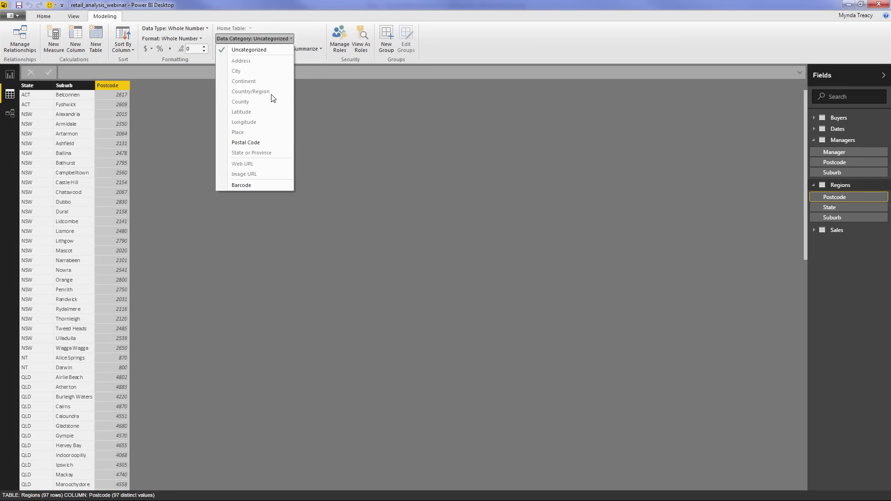
pyautogui.click(256, 142)
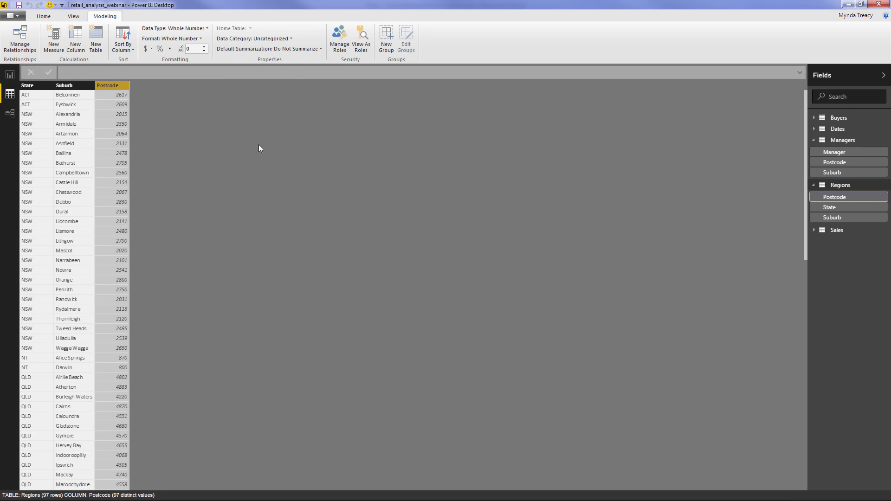
# Categorise Suburb as Place and State as State or Province, then switch to Report view
pyautogui.click(73, 87)
pyautogui.click(269, 39)
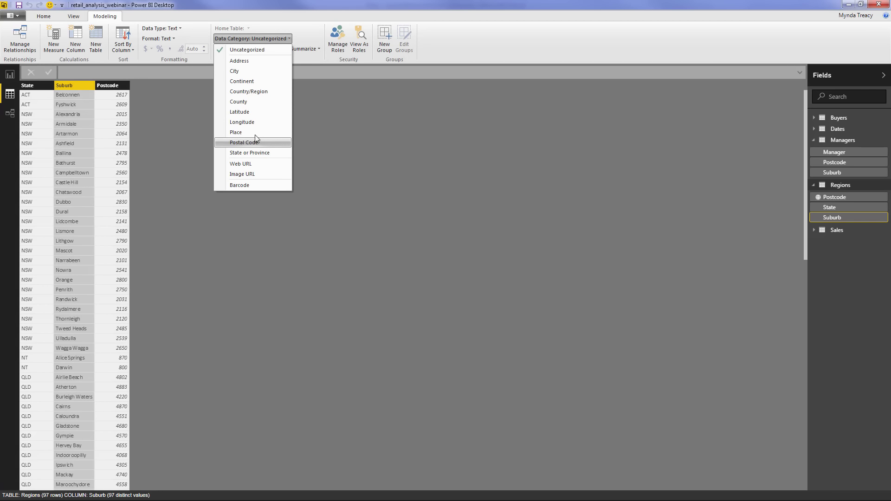
pyautogui.click(255, 134)
pyautogui.click(36, 86)
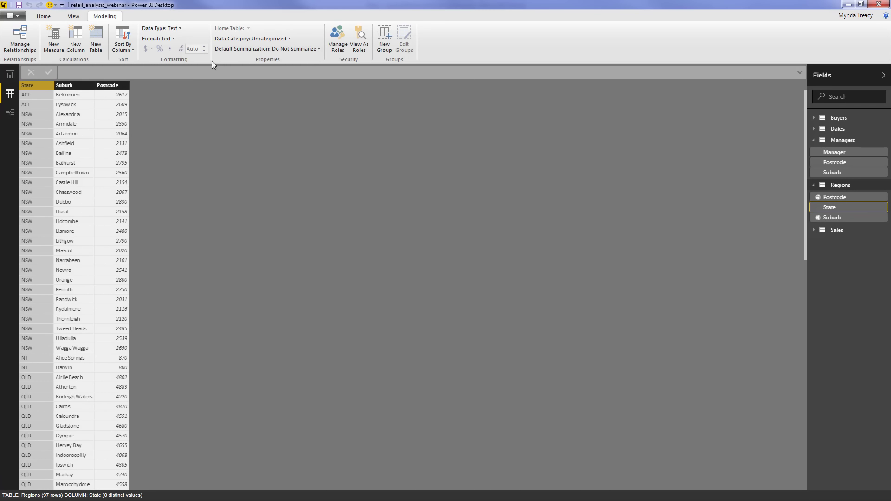
pyautogui.click(269, 38)
pyautogui.click(271, 153)
pyautogui.click(10, 75)
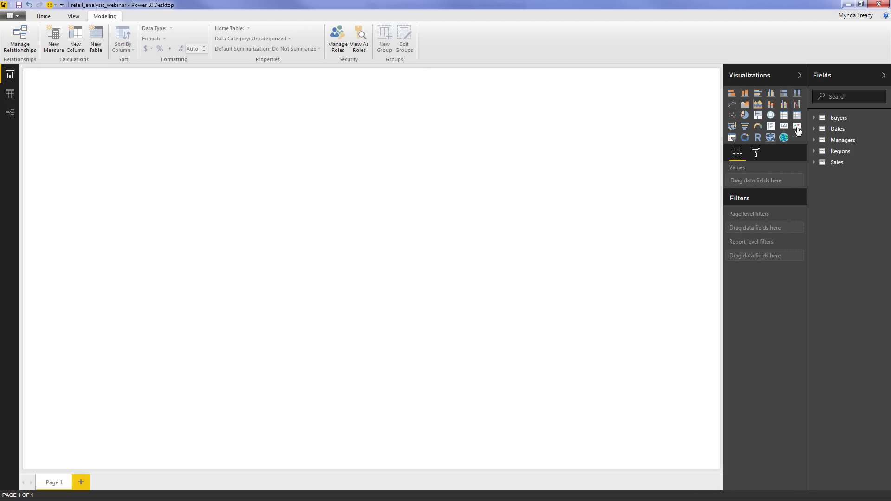
# Add a KPI visual with Sales as the indicator and Date on the trend axis
pyautogui.click(797, 128)
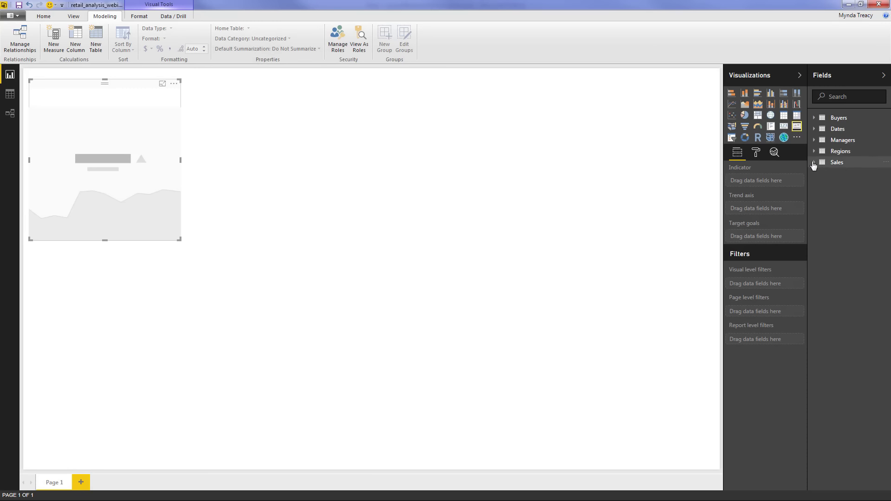
pyautogui.click(815, 162)
pyautogui.click(825, 257)
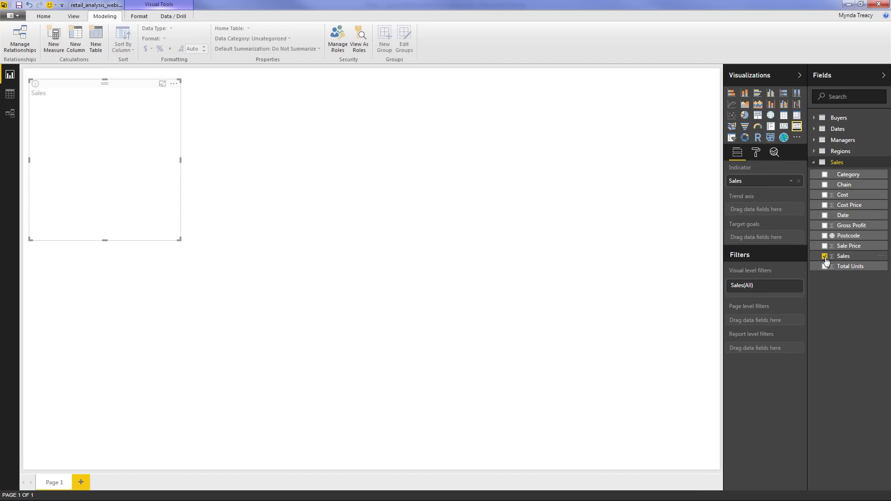
pyautogui.click(816, 130)
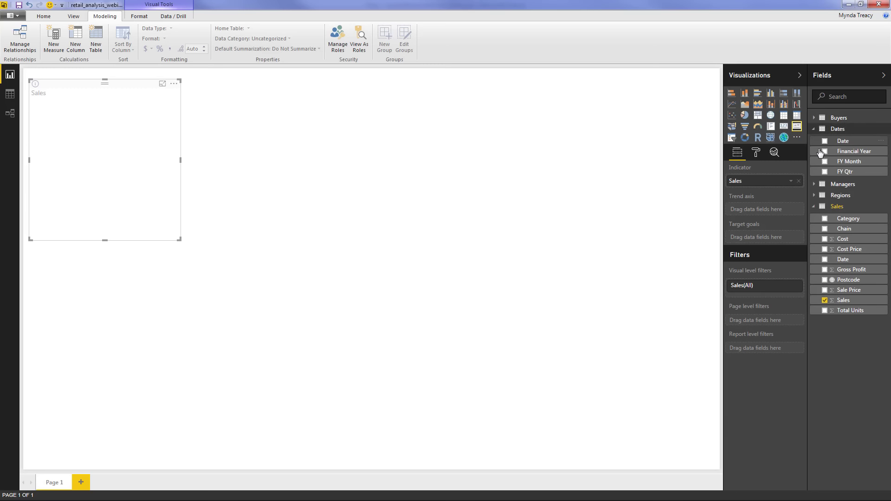
pyautogui.moveTo(839, 145); pyautogui.dragTo(753, 214)
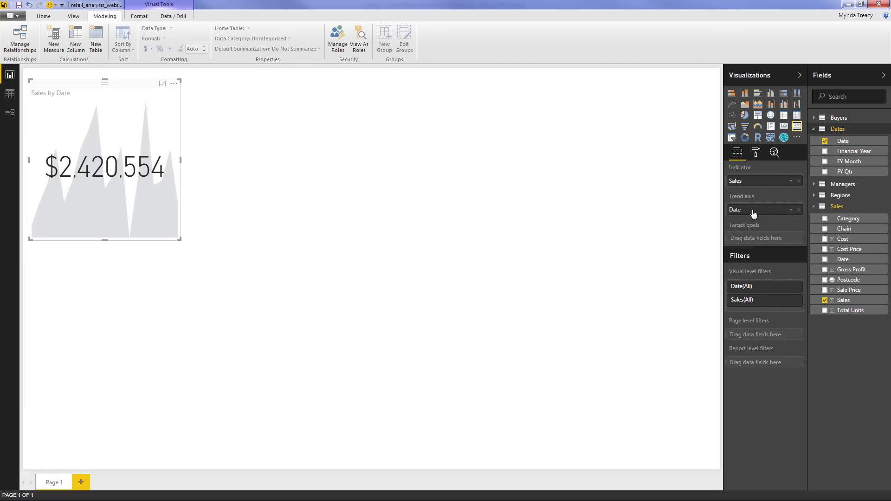
pyautogui.moveTo(179, 239); pyautogui.dragTo(190, 170)
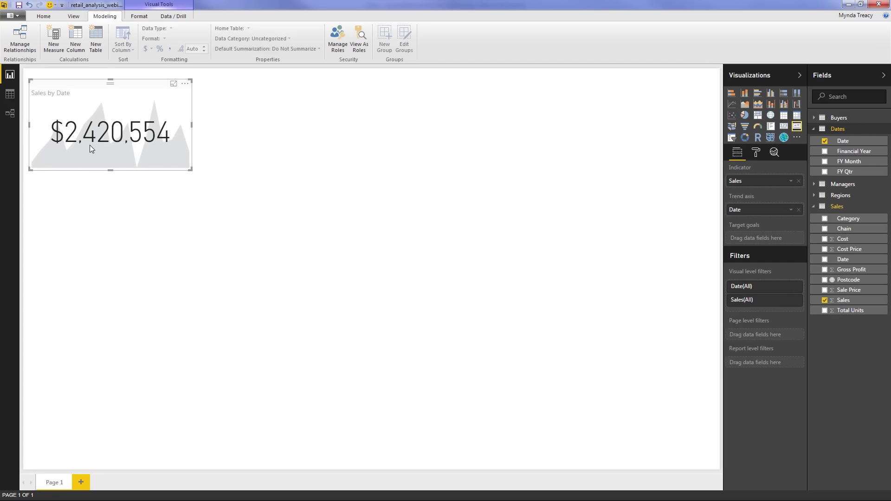
# Show the KPI indicator in Millions display units ($2.42M) and nudge the card into place
pyautogui.click(757, 153)
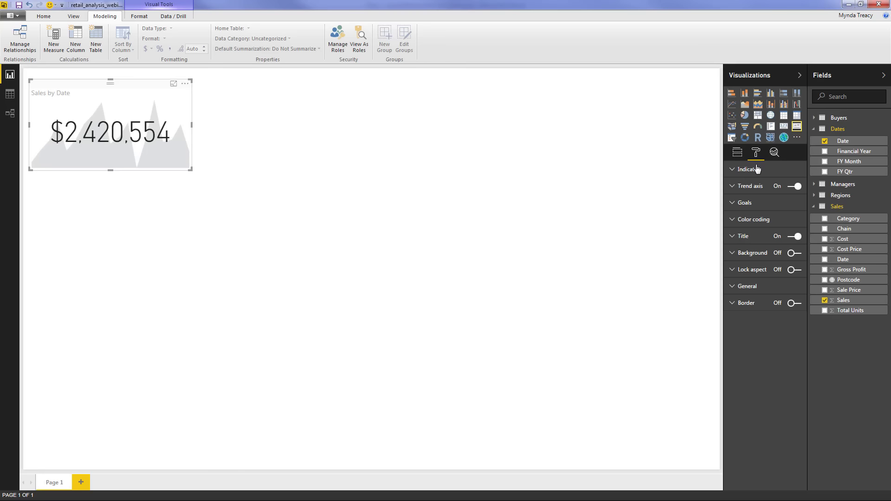
pyautogui.click(757, 169)
pyautogui.click(791, 190)
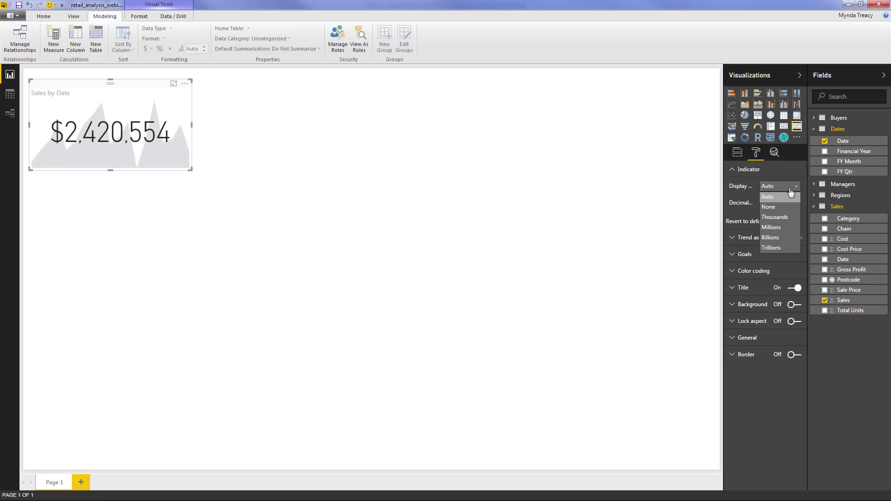
pyautogui.click(784, 228)
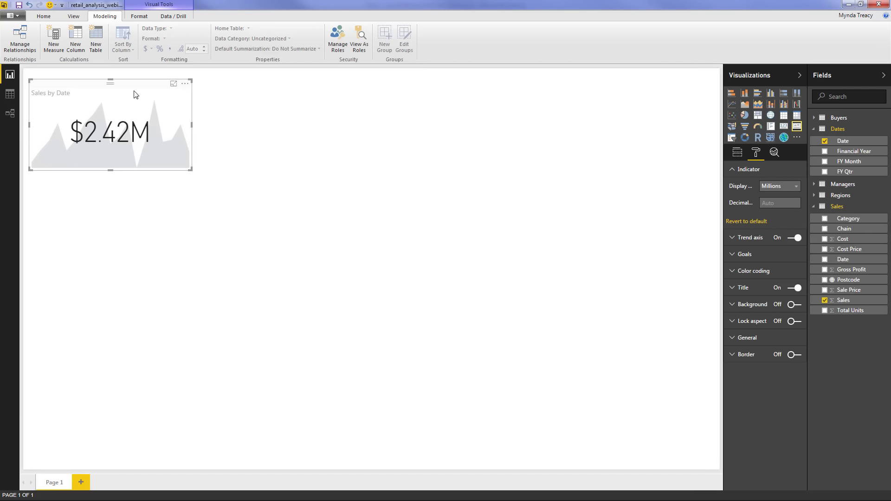
pyautogui.moveTo(135, 94); pyautogui.dragTo(129, 104)
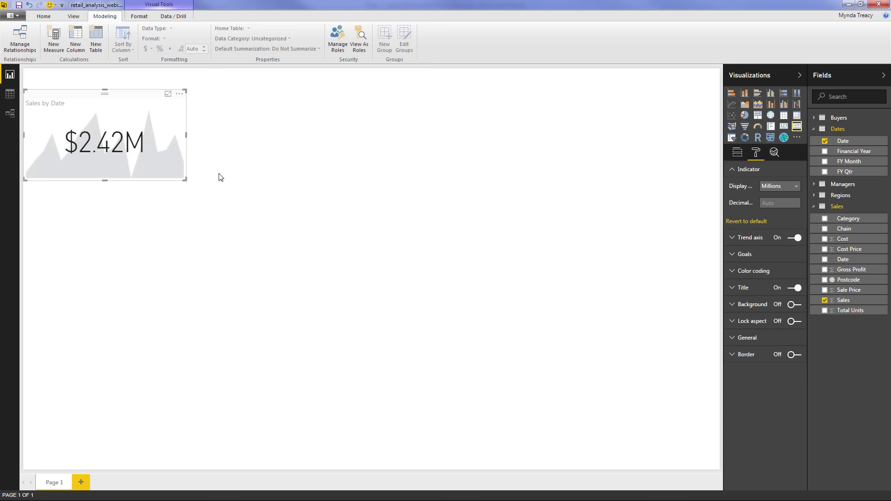
pyautogui.click(220, 177)
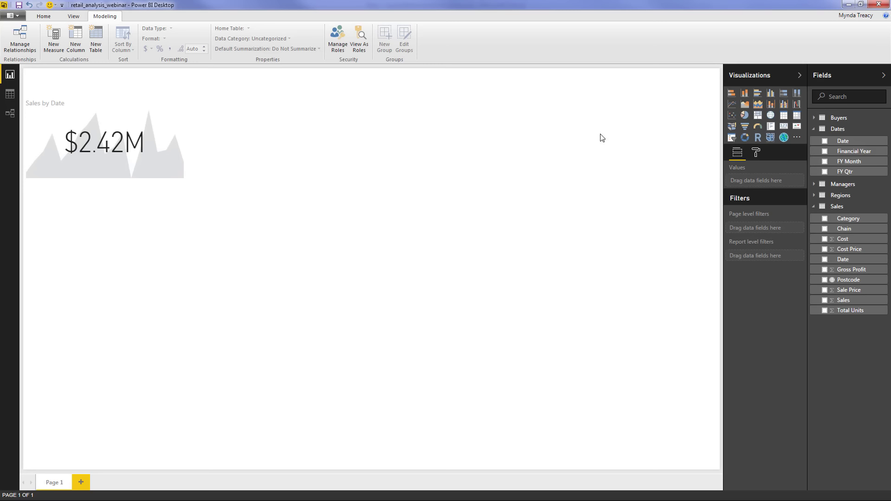
# Insert an empty clustered column chart and move it to the top centre of the page
pyautogui.click(770, 93)
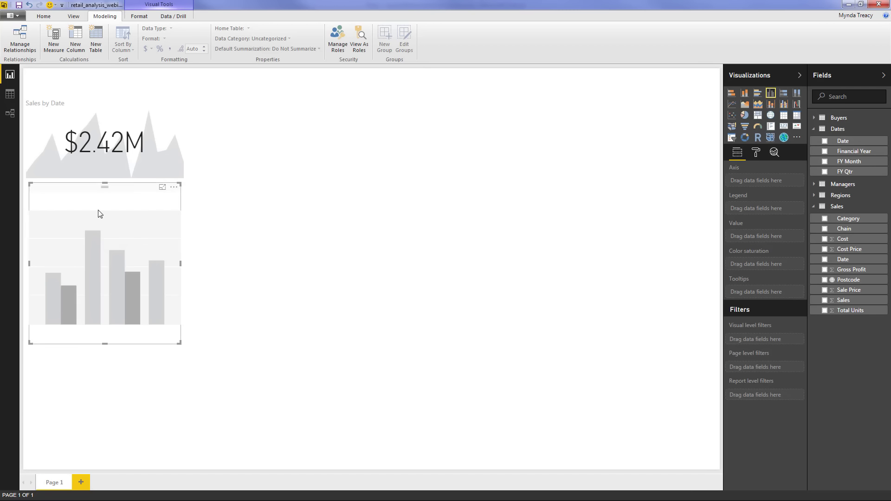
pyautogui.moveTo(100, 209); pyautogui.dragTo(147, 209)
pyautogui.moveTo(364, 105); pyautogui.dragTo(274, 71)
pyautogui.click(631, 192)
pyautogui.click(247, 93)
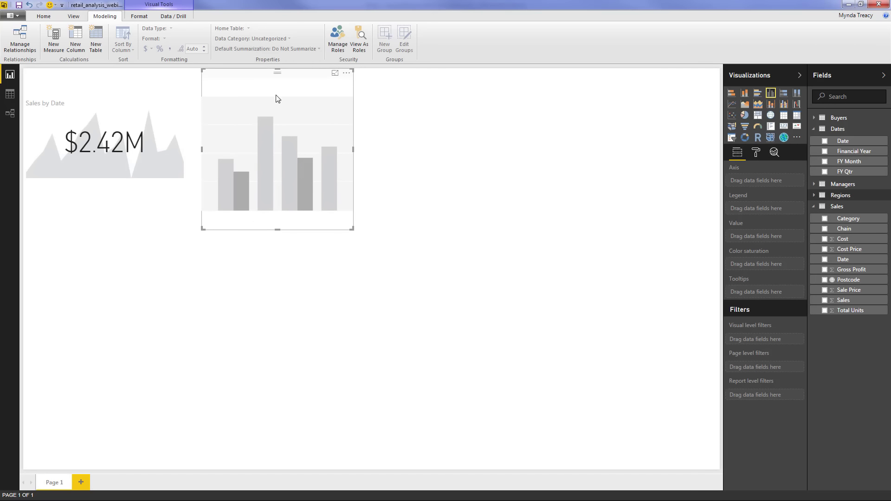
# Plot Sales by State with Chain as the legend, and make the chart wider and shorter
pyautogui.click(825, 300)
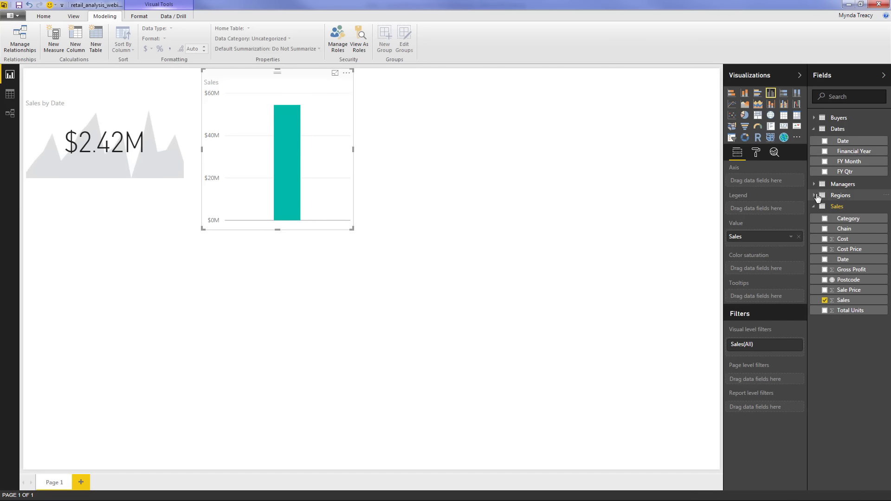
pyautogui.click(814, 196)
pyautogui.click(825, 217)
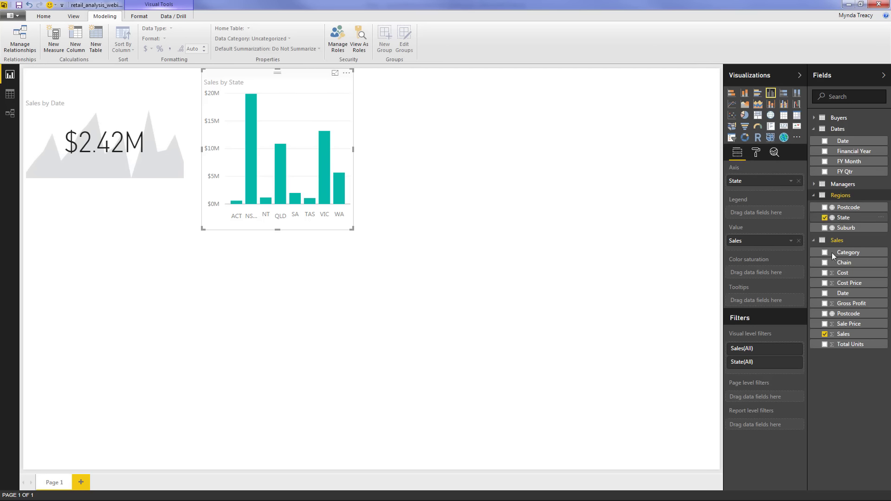
pyautogui.moveTo(837, 266); pyautogui.dragTo(752, 214)
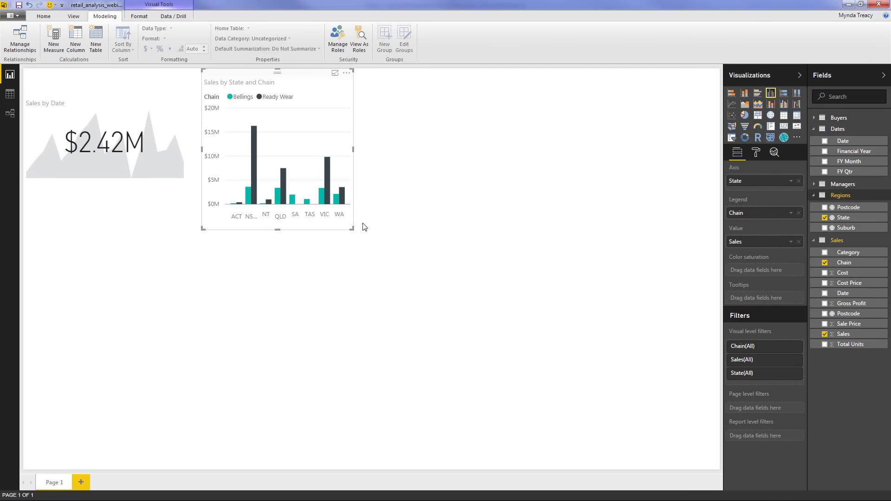
pyautogui.moveTo(355, 229); pyautogui.dragTo(386, 186)
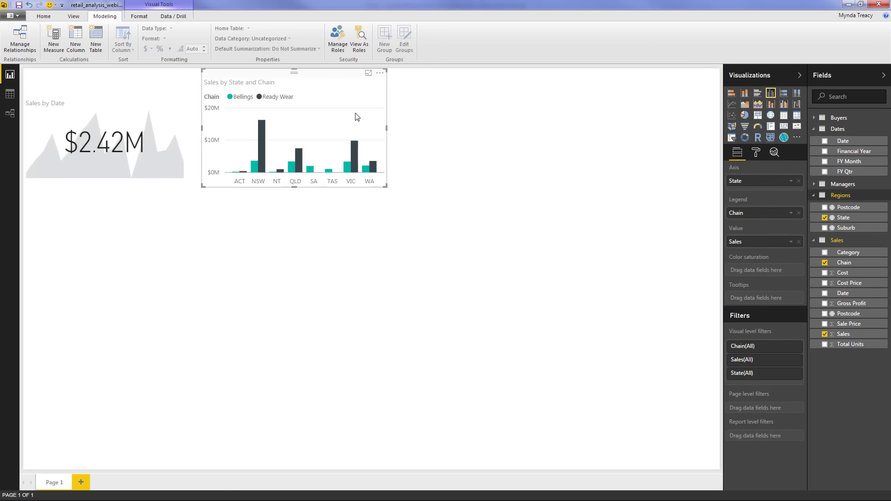
# In Format > Data colors, set Bellings to grey and Ready Wear to yellow
pyautogui.click(757, 153)
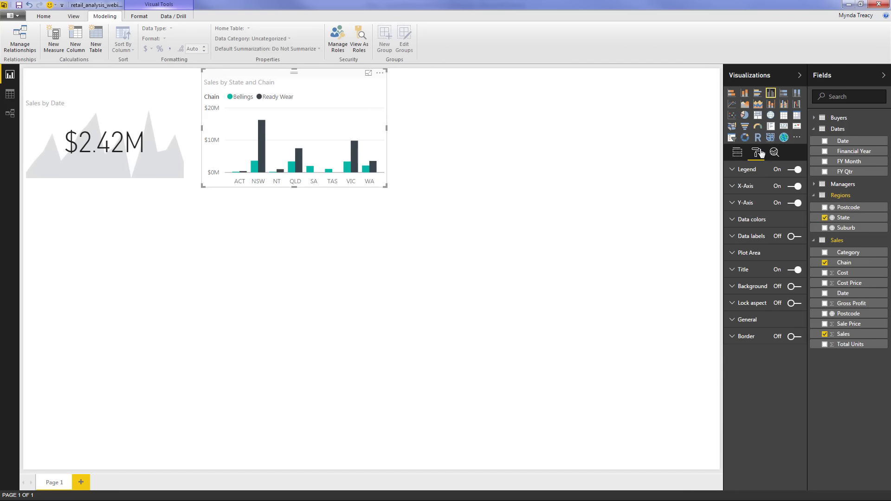
pyautogui.click(771, 220)
pyautogui.click(799, 237)
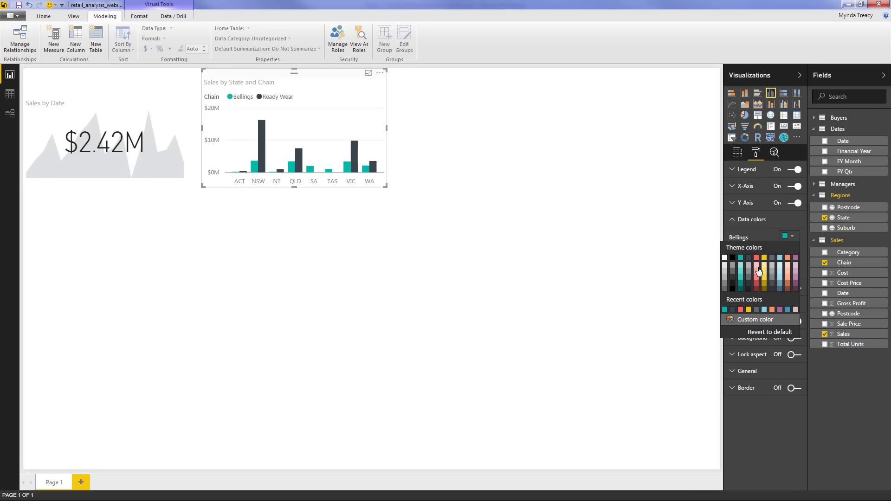
pyautogui.click(734, 273)
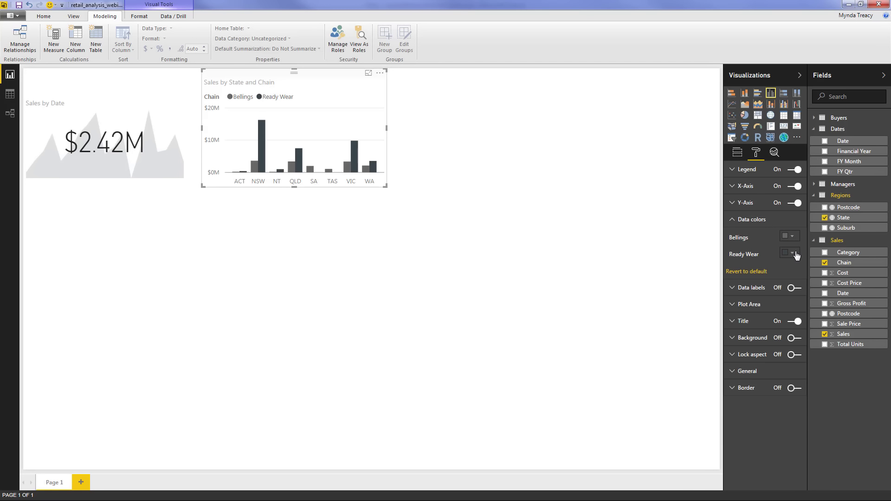
pyautogui.click(796, 255)
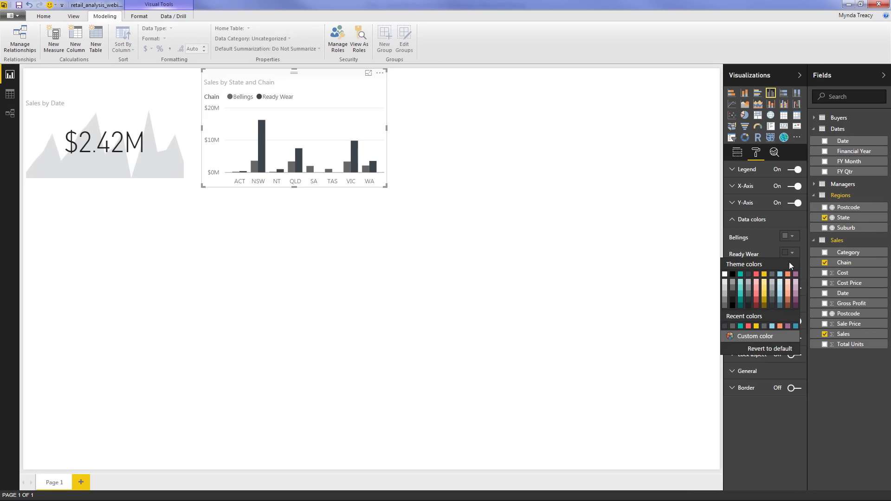
pyautogui.click(765, 274)
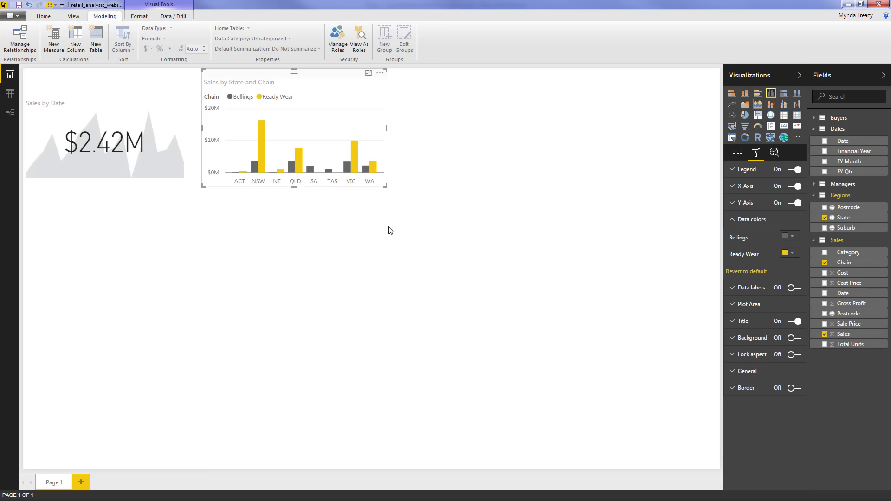
pyautogui.click(302, 228)
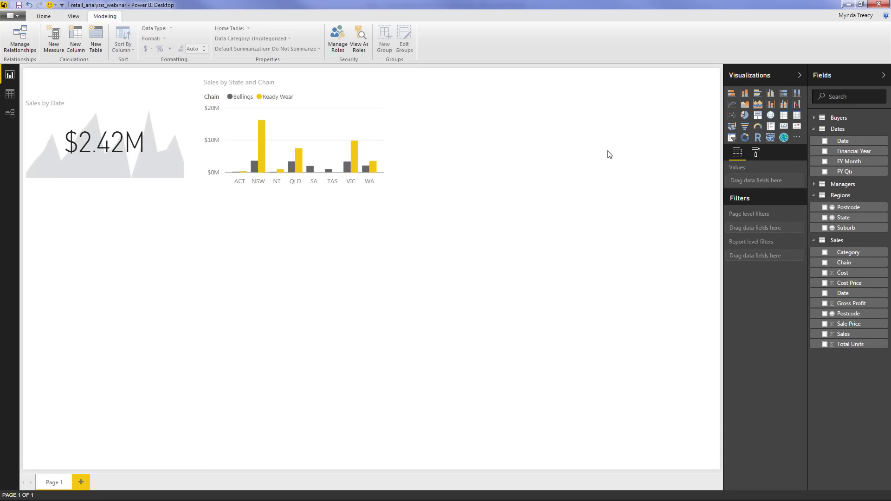
# Insert a clustered column chart of Sales and Gross Profit by FY Qtr
pyautogui.click(770, 96)
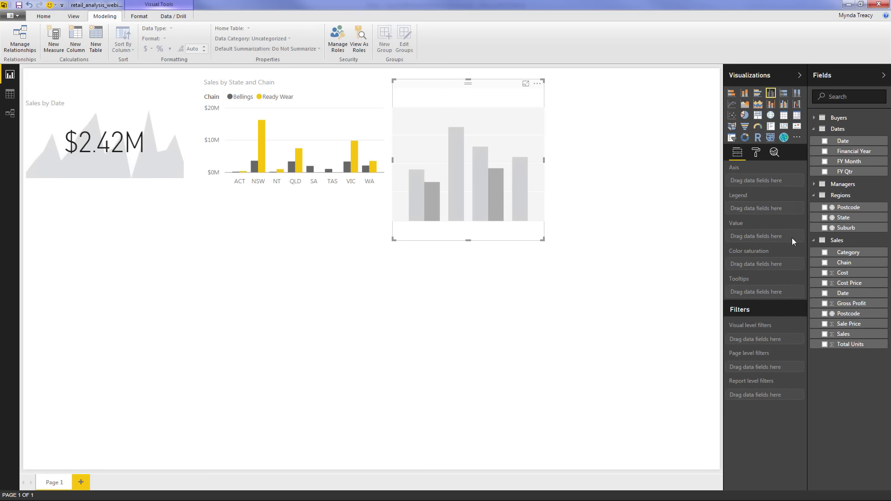
pyautogui.click(825, 334)
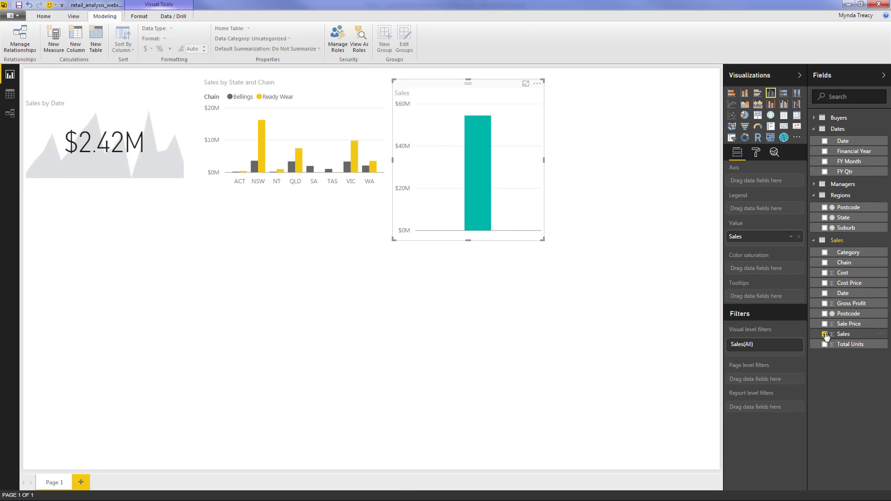
pyautogui.click(825, 304)
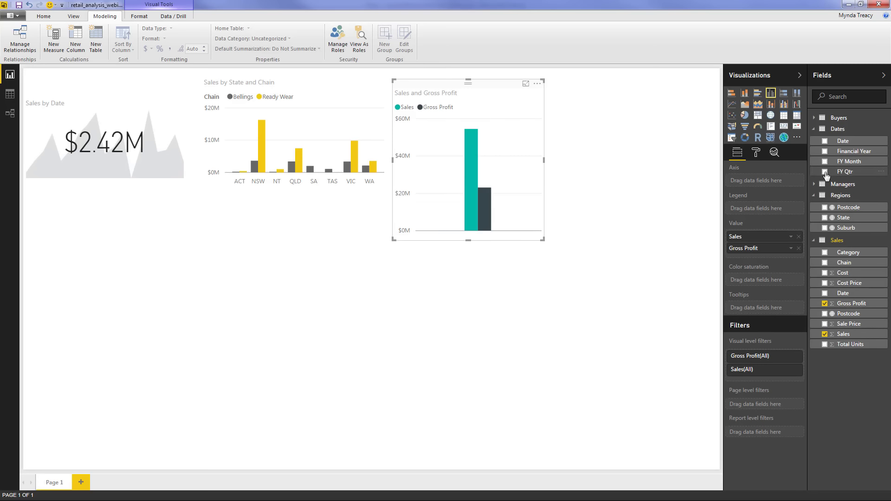
pyautogui.click(825, 173)
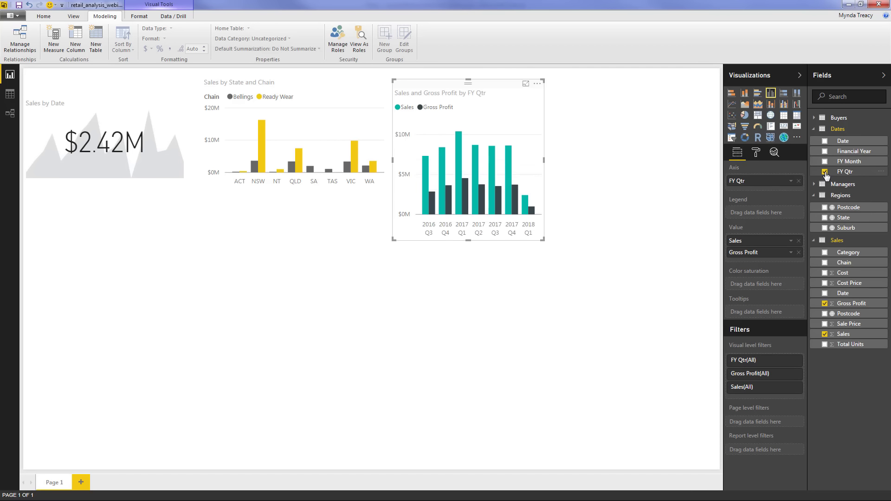
# Resize the chart wider and shorter, stretching it up to the top of the canvas
pyautogui.moveTo(545, 241); pyautogui.dragTo(724, 190)
pyautogui.click(558, 75)
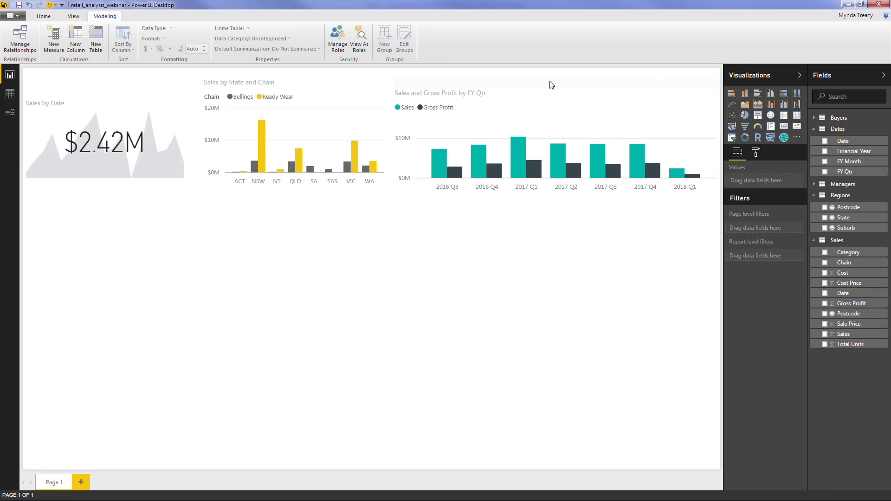
pyautogui.click(552, 86)
pyautogui.moveTo(555, 80); pyautogui.dragTo(555, 68)
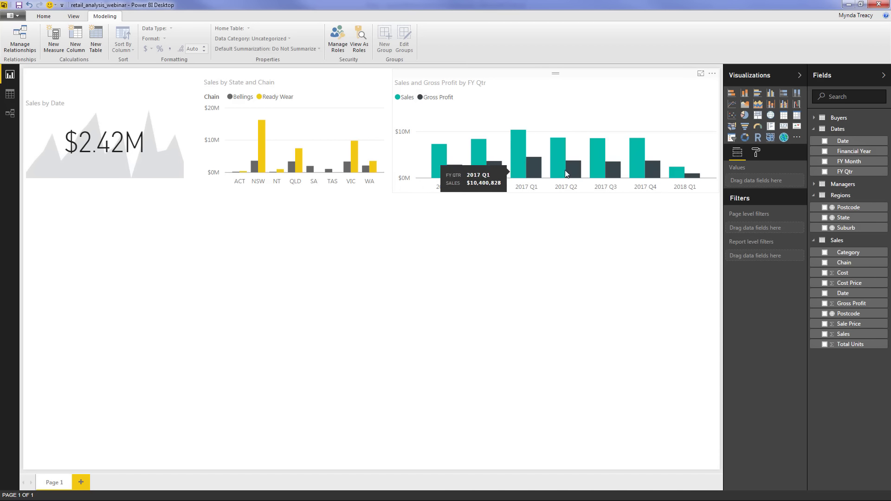
pyautogui.click(481, 83)
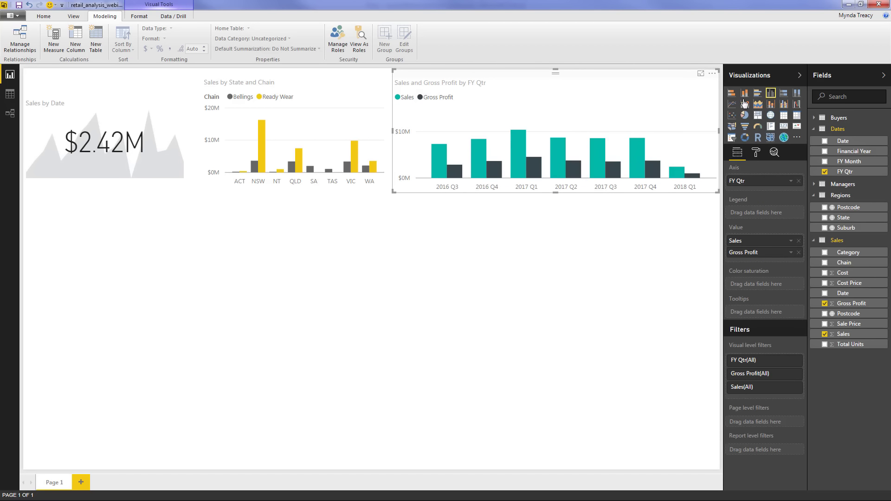
# Make it a line and column combo with Gross Profit as the line, data labels on, Y axis hidden
pyautogui.click(784, 105)
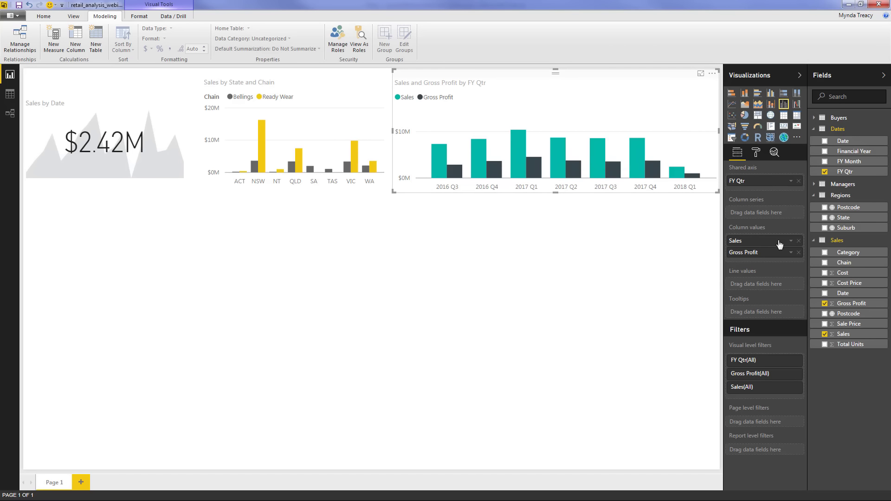
pyautogui.moveTo(772, 263); pyautogui.dragTo(779, 290)
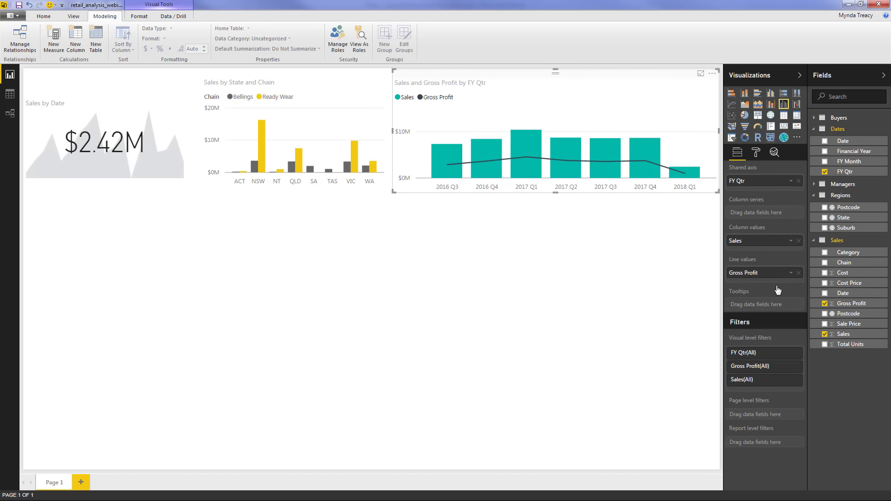
pyautogui.click(755, 154)
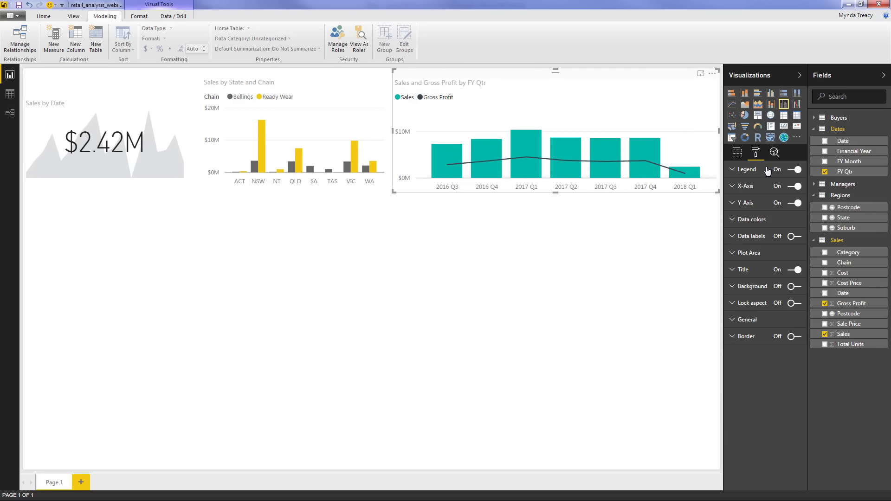
pyautogui.click(788, 237)
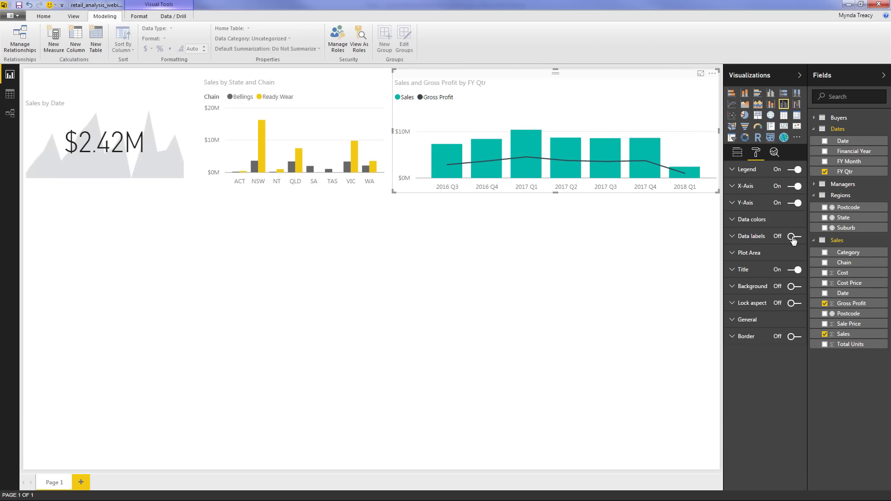
pyautogui.click(794, 203)
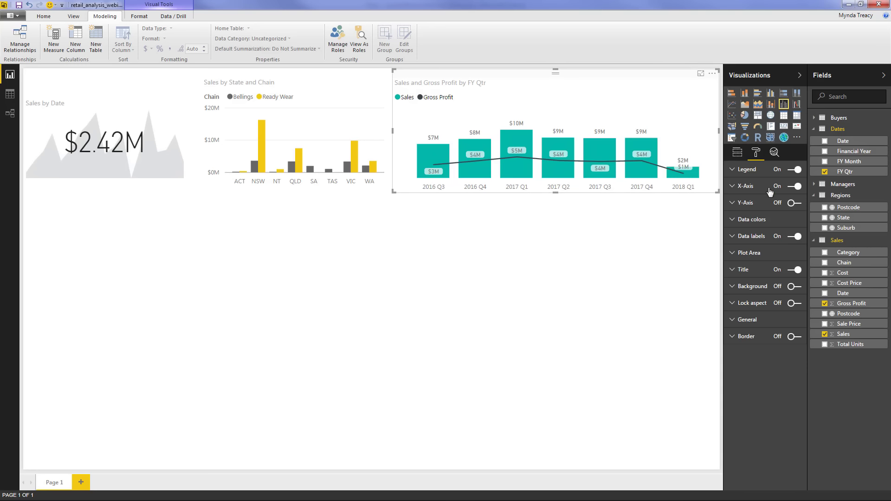
pyautogui.click(760, 238)
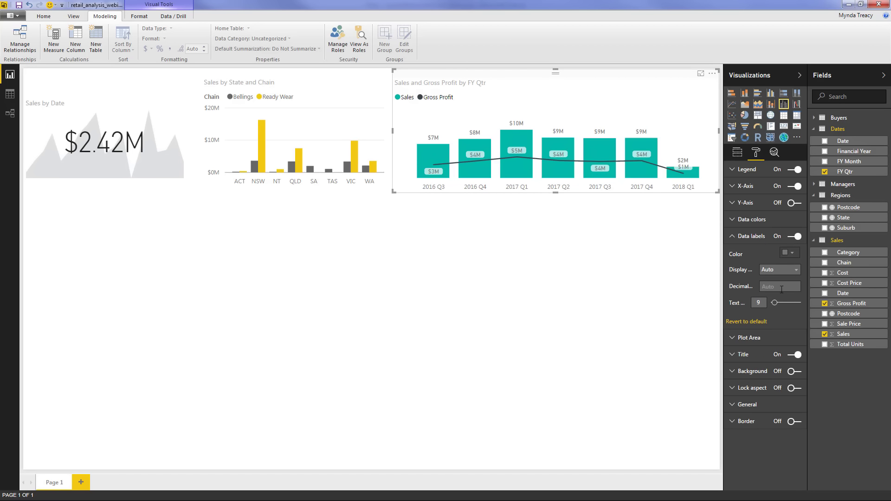
pyautogui.click(779, 272)
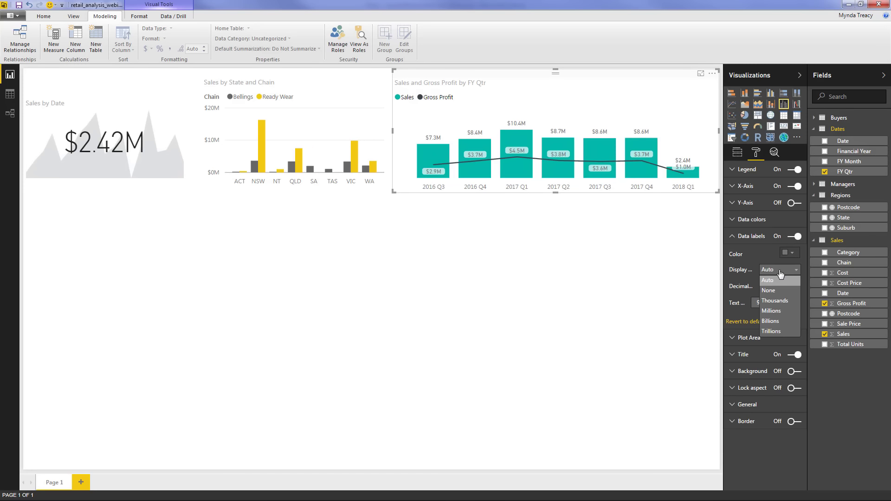
pyautogui.click(510, 227)
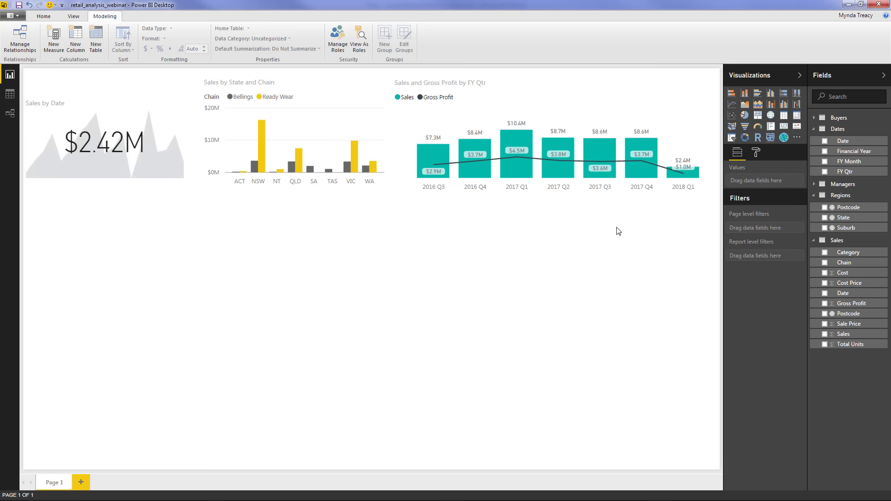
# Add a pie chart of Sales split by Chain
pyautogui.click(745, 116)
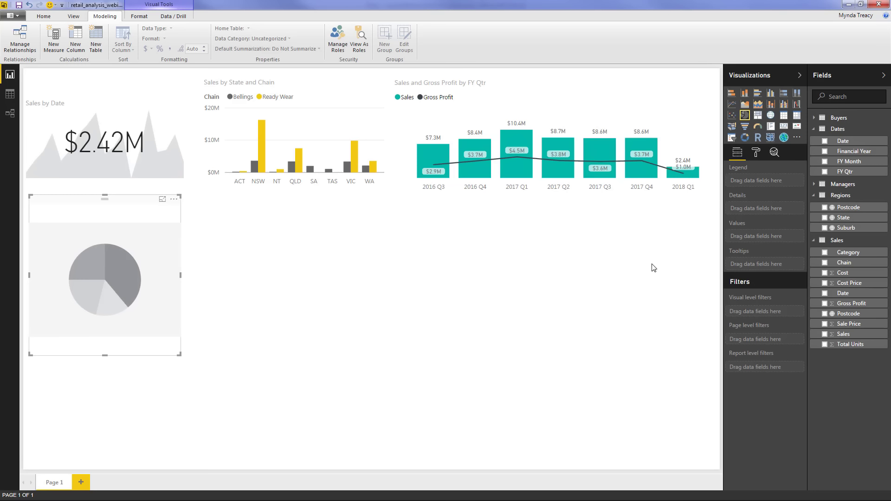
pyautogui.click(825, 263)
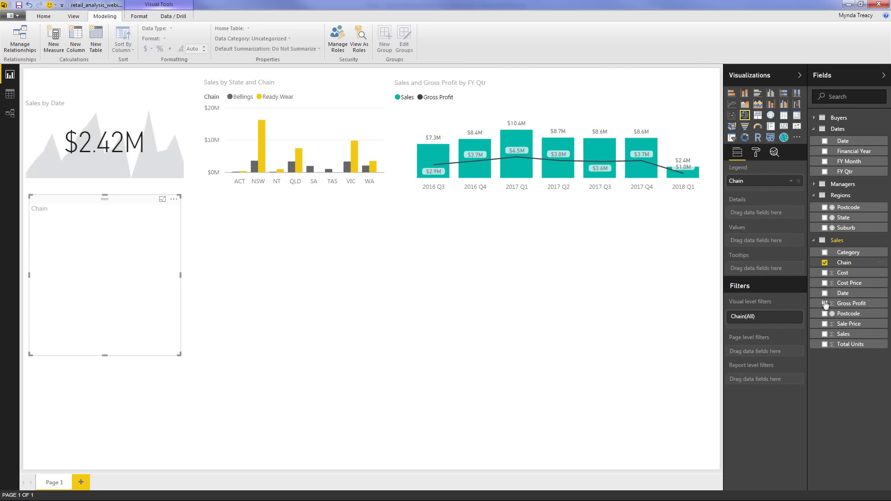
pyautogui.click(825, 334)
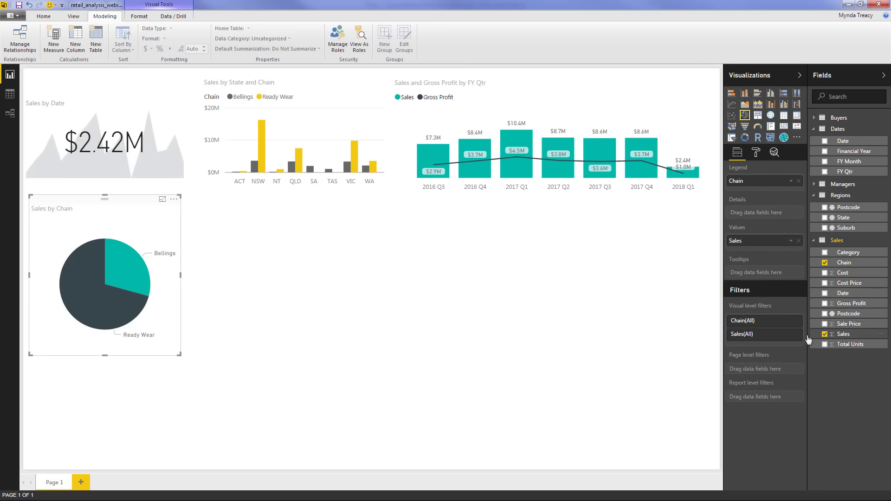
# Colour Bellings grey and Ready Wear yellow, then place the pie under the Sales by Date card
pyautogui.click(757, 155)
pyautogui.click(770, 188)
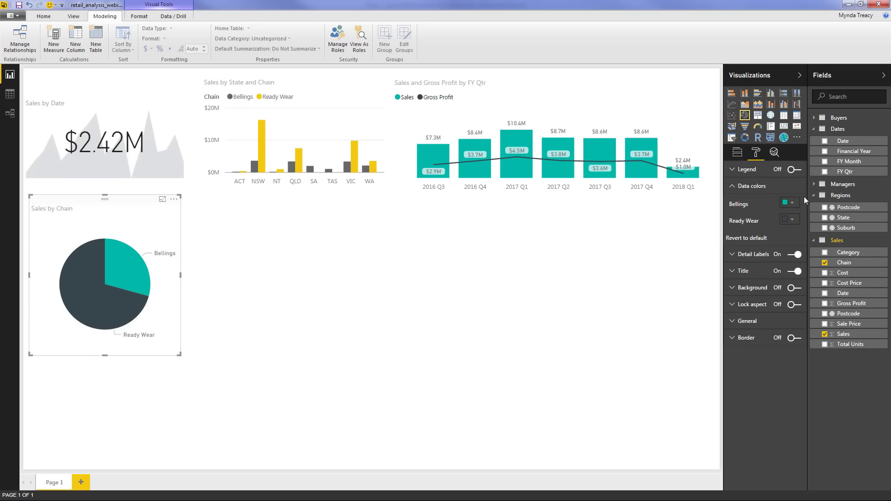
pyautogui.click(793, 204)
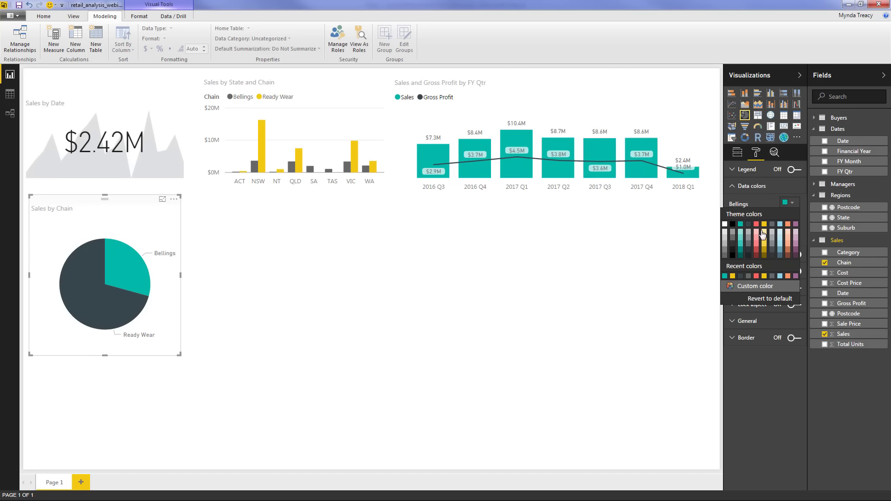
pyautogui.click(738, 240)
pyautogui.click(792, 222)
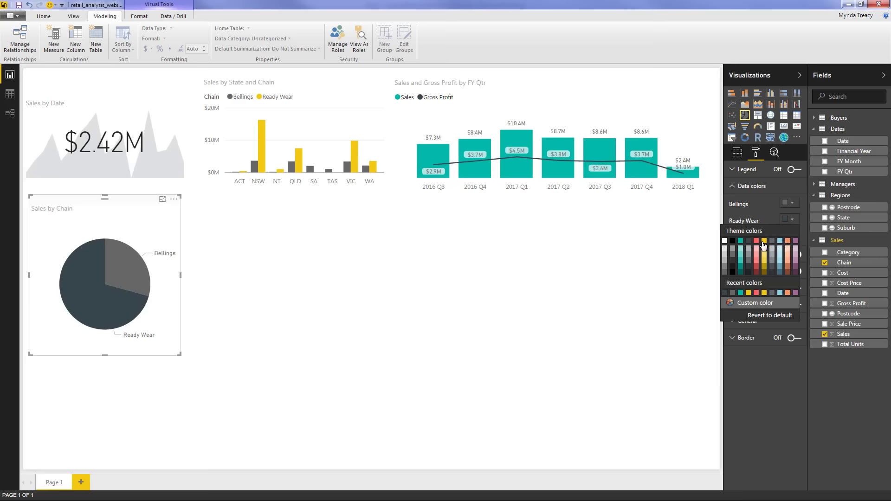
pyautogui.click(764, 241)
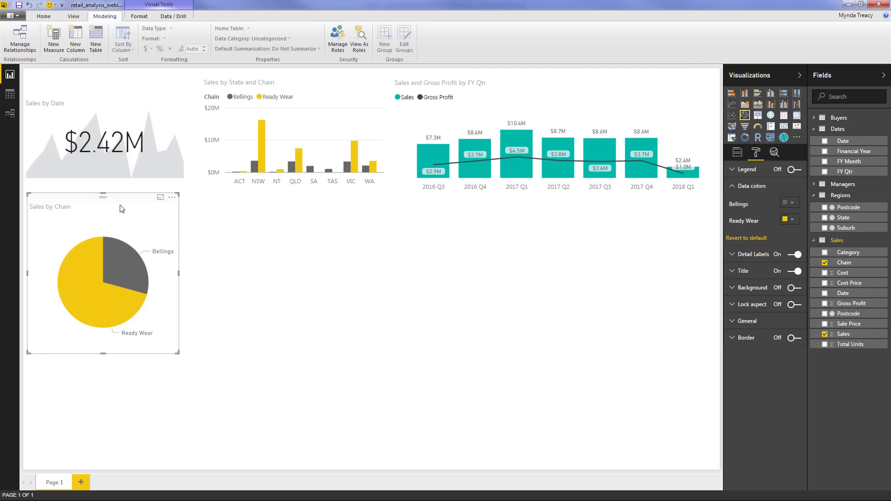
pyautogui.moveTo(121, 209); pyautogui.dragTo(119, 205)
pyautogui.moveTo(174, 337); pyautogui.dragTo(193, 289)
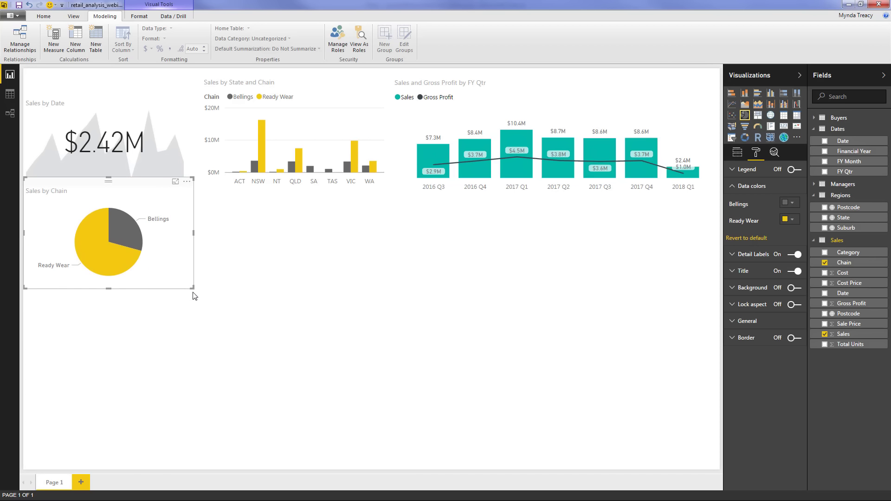
pyautogui.click(179, 324)
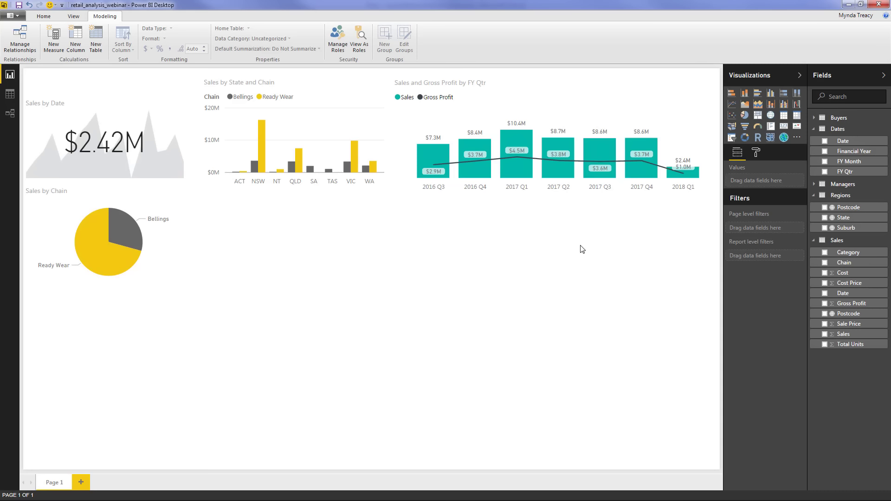
# Add a map with bubbles sized by Sales and located by State, then enlarge it wider and taller
pyautogui.click(771, 118)
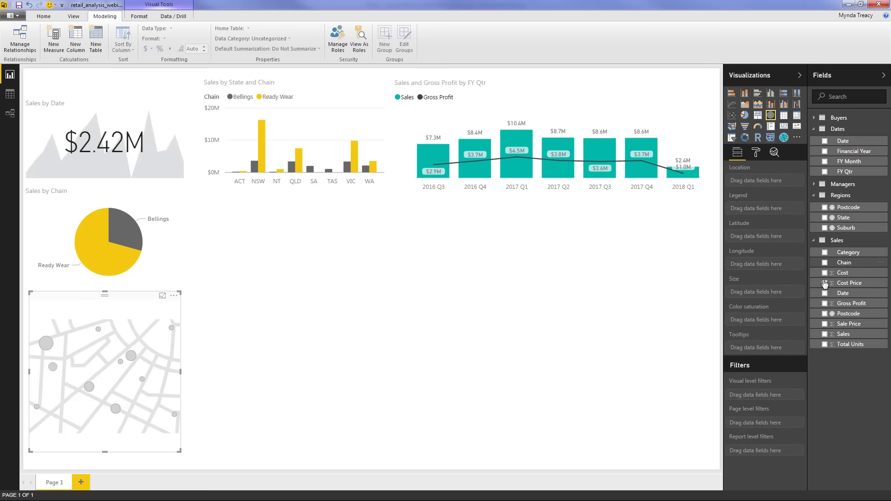
pyautogui.click(825, 334)
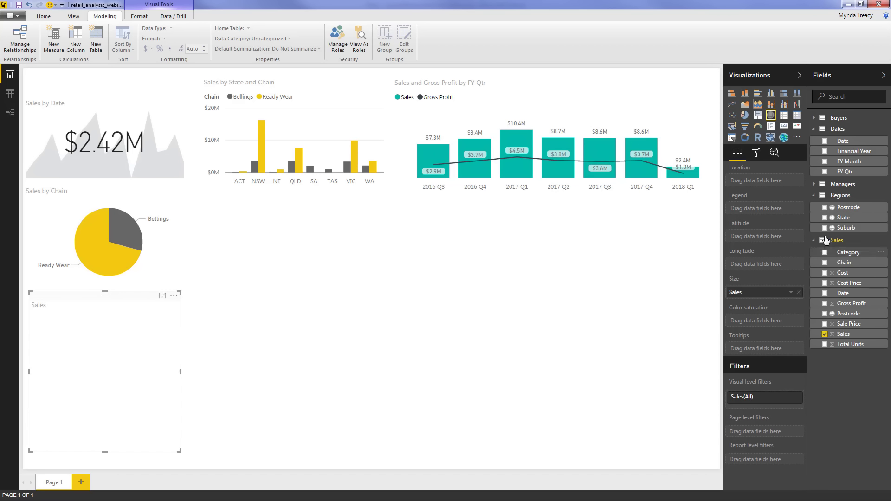
pyautogui.click(824, 219)
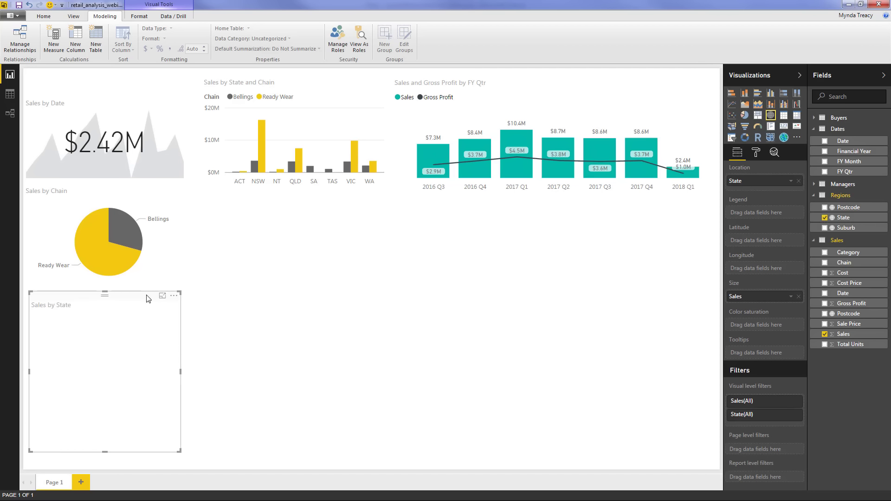
pyautogui.click(186, 311)
pyautogui.click(178, 301)
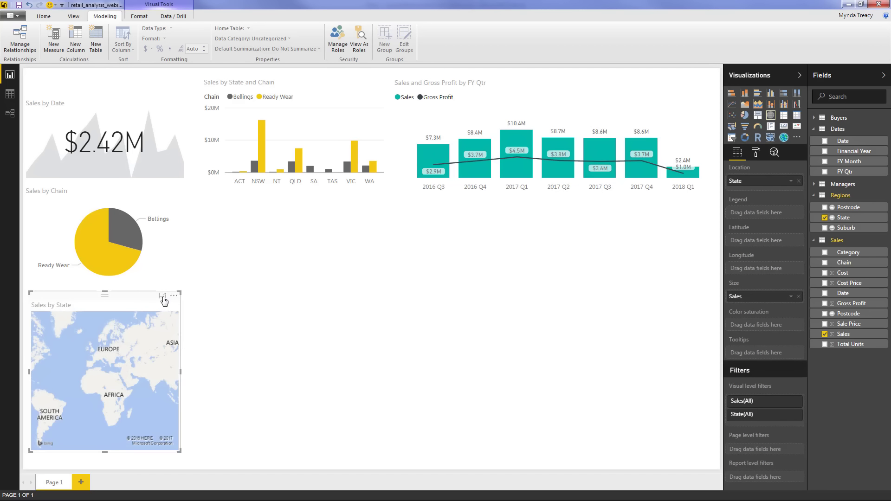
pyautogui.moveTo(178, 294); pyautogui.dragTo(334, 283)
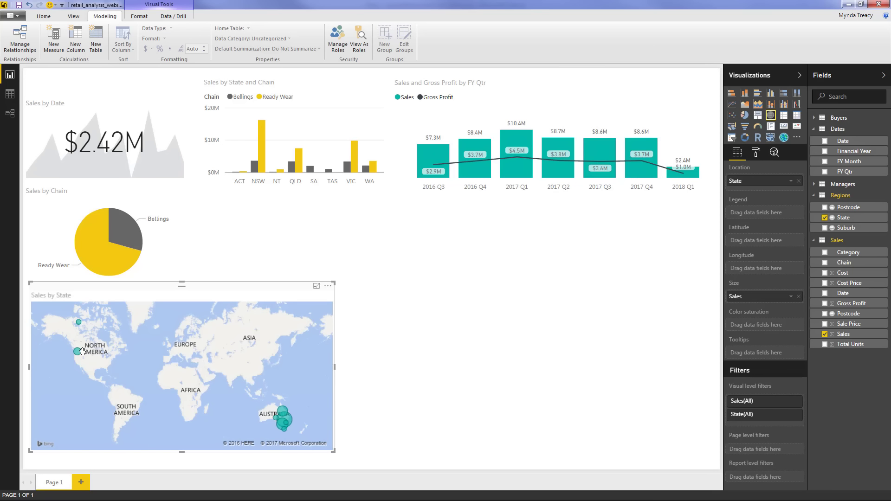
pyautogui.moveTo(80, 352)
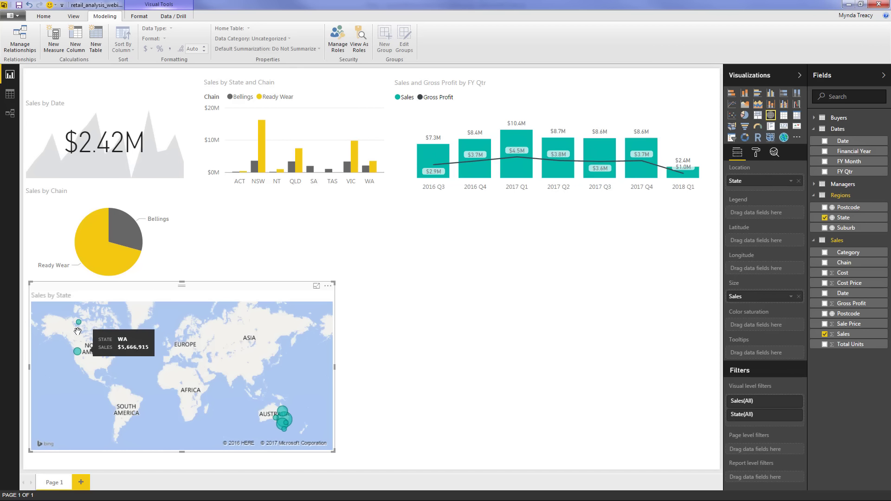
pyautogui.moveTo(80, 325)
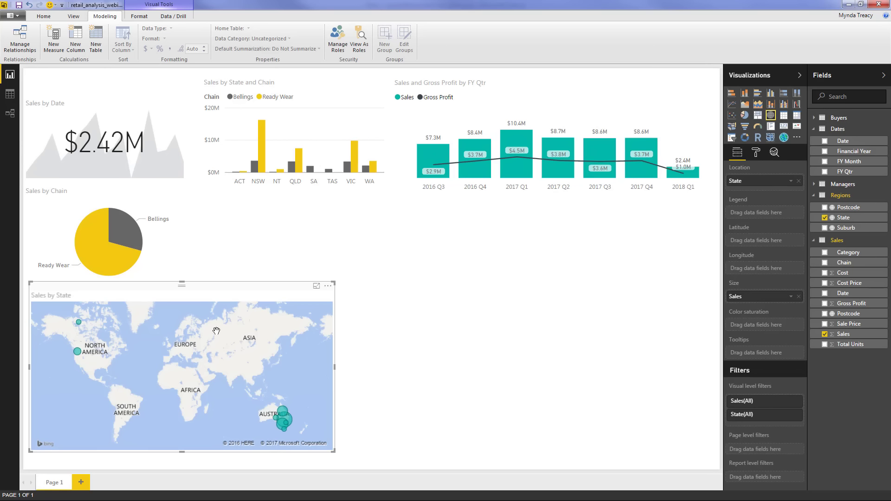
# In the Regions table, add the column State, Country = Regions[State]&", Australia"
pyautogui.click(10, 95)
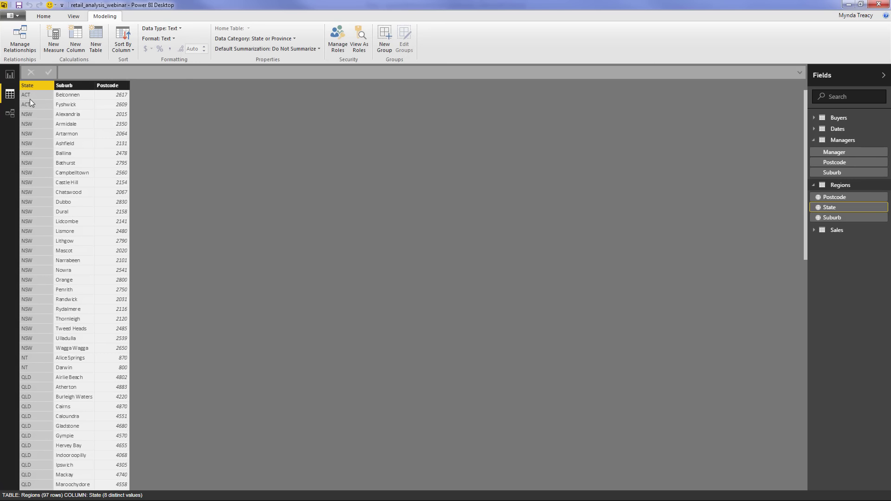
pyautogui.click(78, 39)
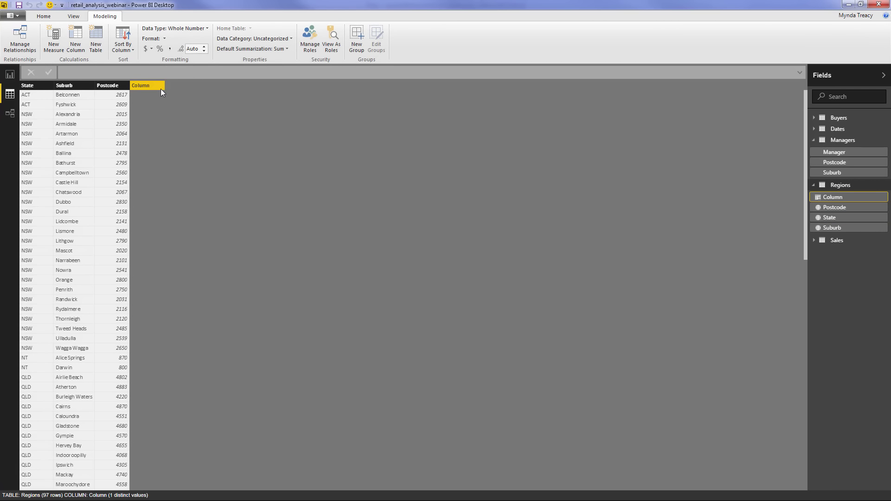
pyautogui.click(67, 73)
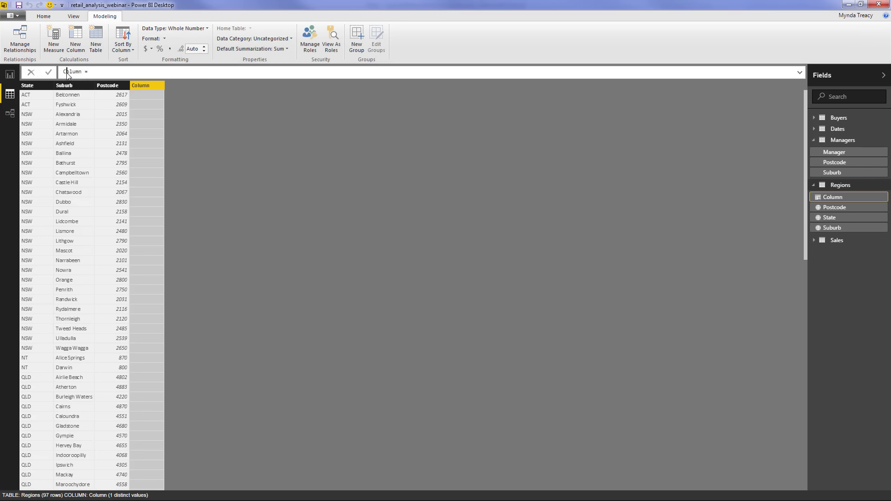
pyautogui.doubleClick(68, 73)
pyautogui.write('State, Country')
pyautogui.write('reg')
pyautogui.press('Down')
pyautogui.press('Down')
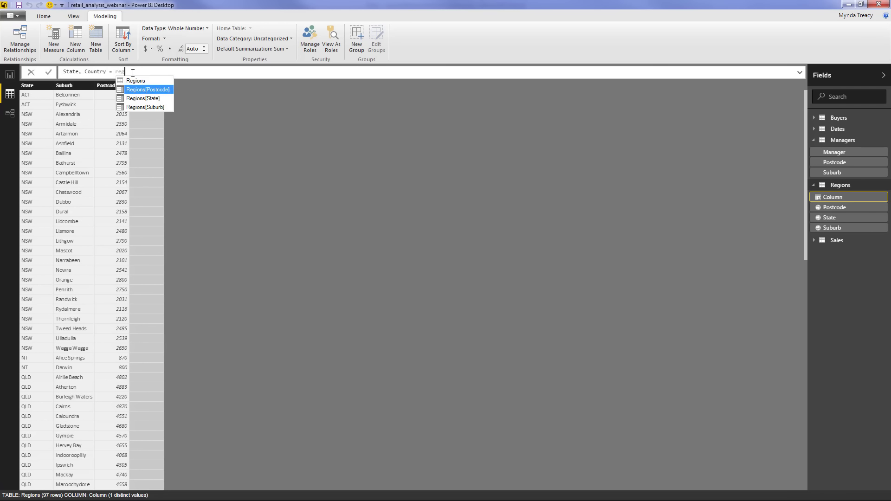
pyautogui.press('Tab')
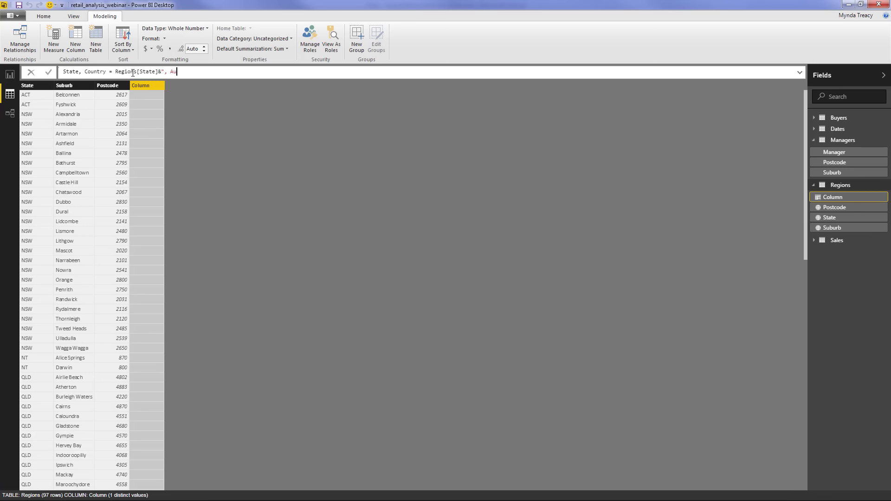
pyautogui.write('&", Australia"')
pyautogui.press('Return')
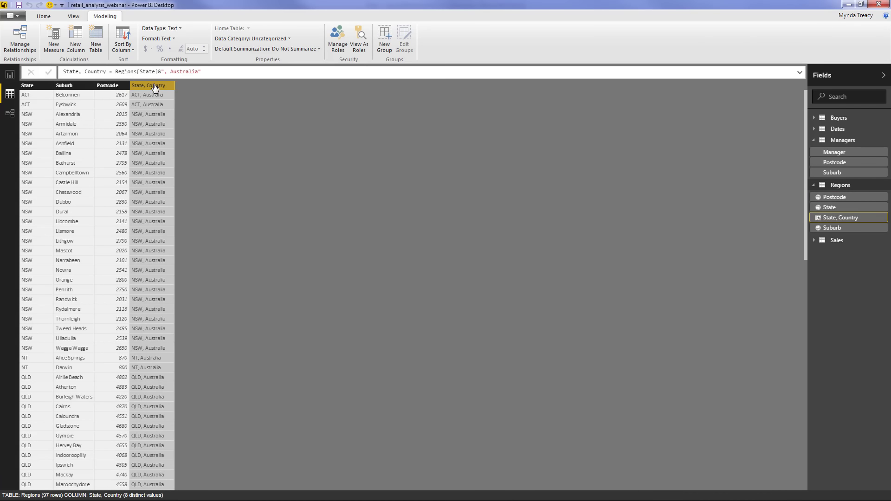
# Categorise the State, Country column as State or Province and go back to the report
pyautogui.click(287, 39)
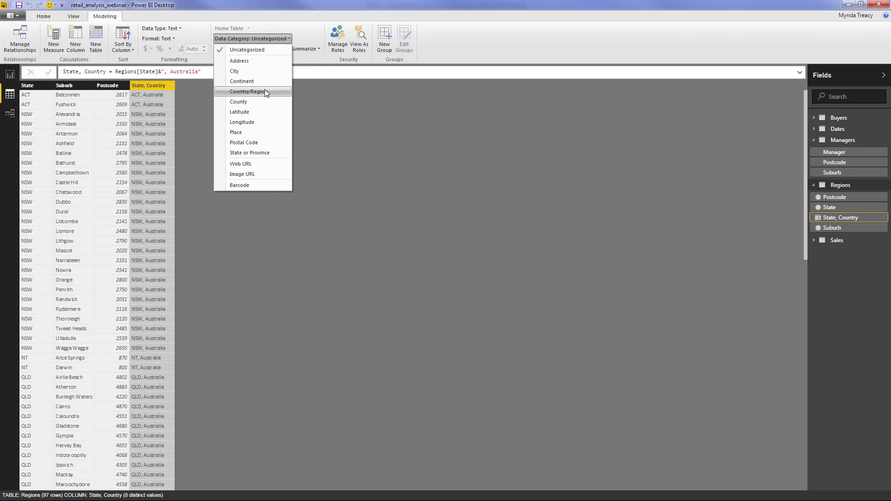
pyautogui.click(260, 153)
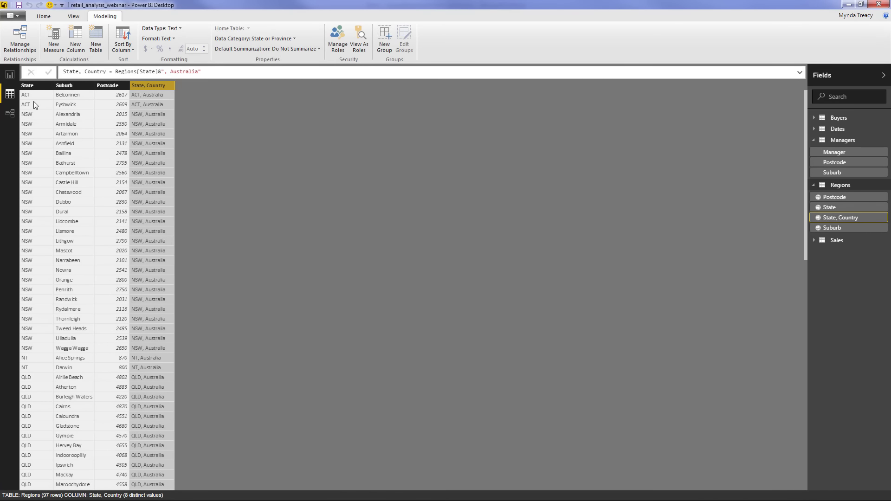
pyautogui.click(9, 74)
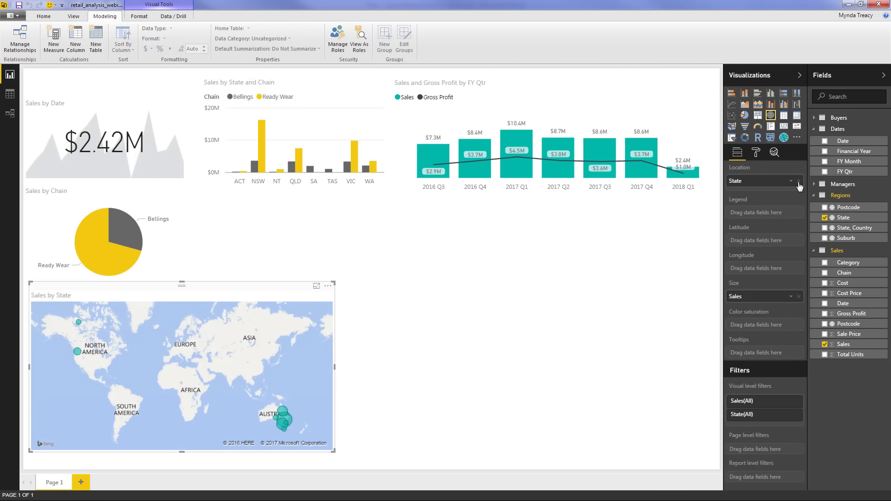
pyautogui.click(798, 181)
pyautogui.moveTo(825, 228); pyautogui.dragTo(763, 182)
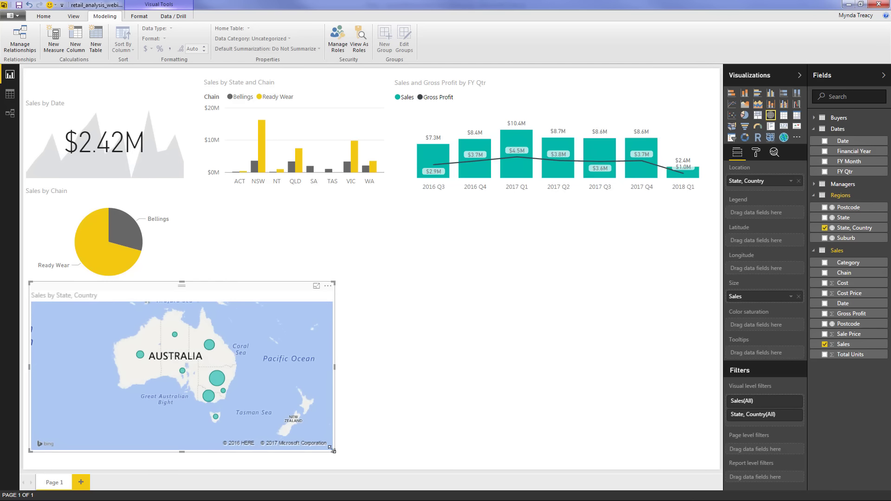
pyautogui.moveTo(264, 457); pyautogui.dragTo(209, 465)
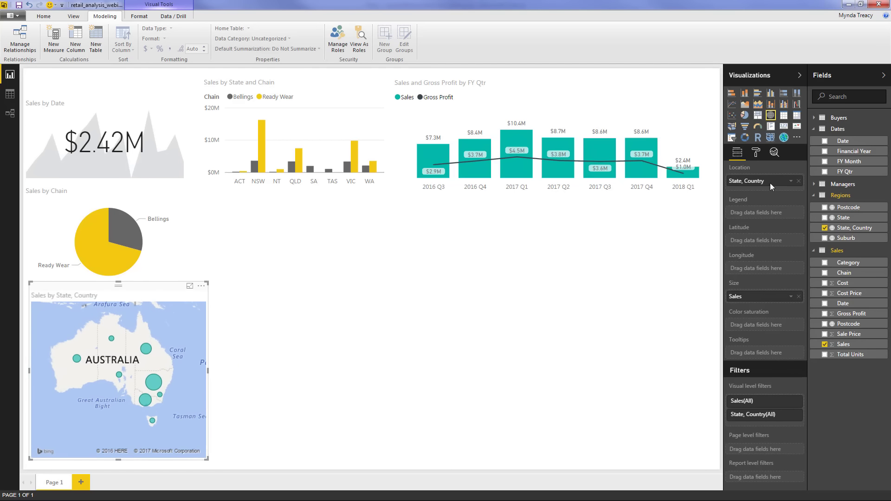
pyautogui.click(732, 127)
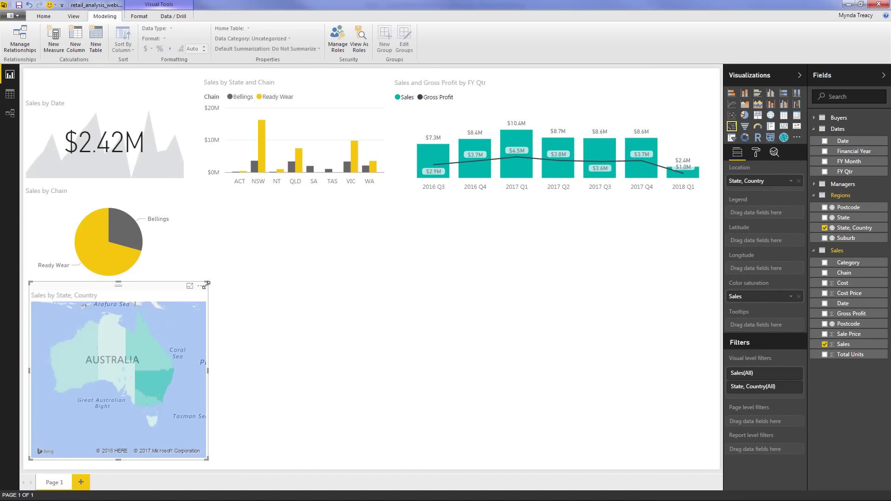
pyautogui.moveTo(206, 285); pyautogui.dragTo(198, 296)
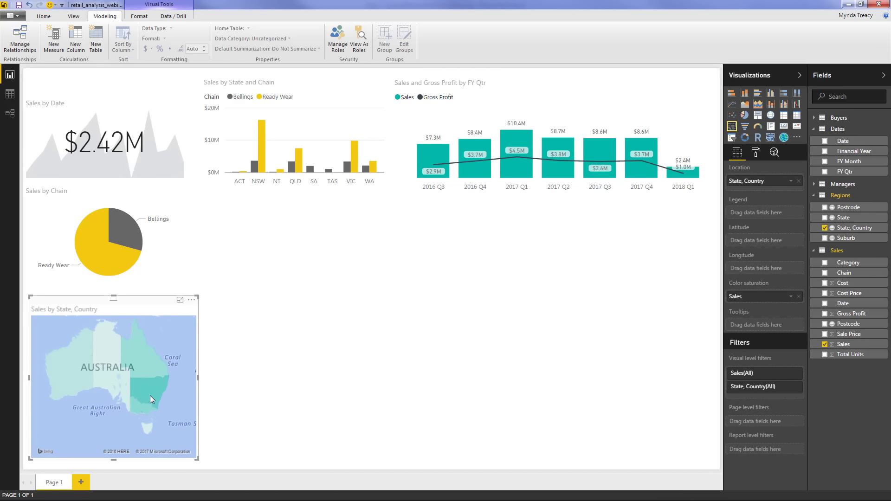
pyautogui.moveTo(155, 383)
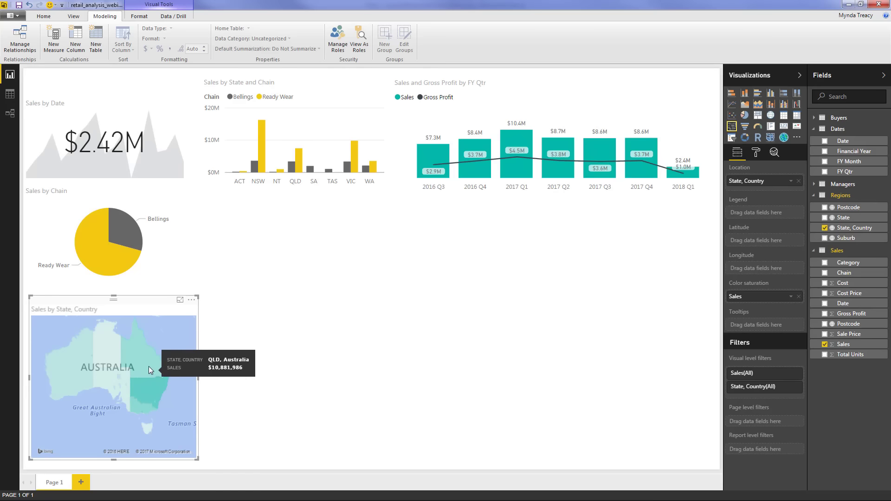
pyautogui.moveTo(84, 358)
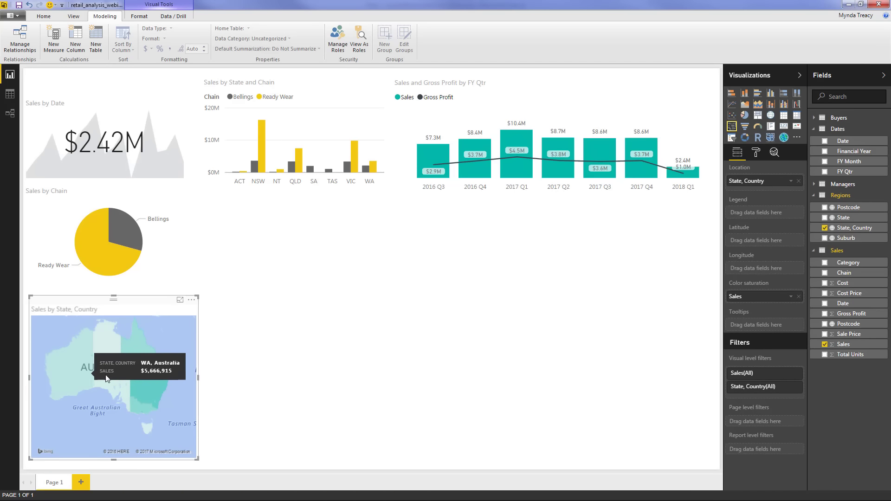
pyautogui.moveTo(149, 431)
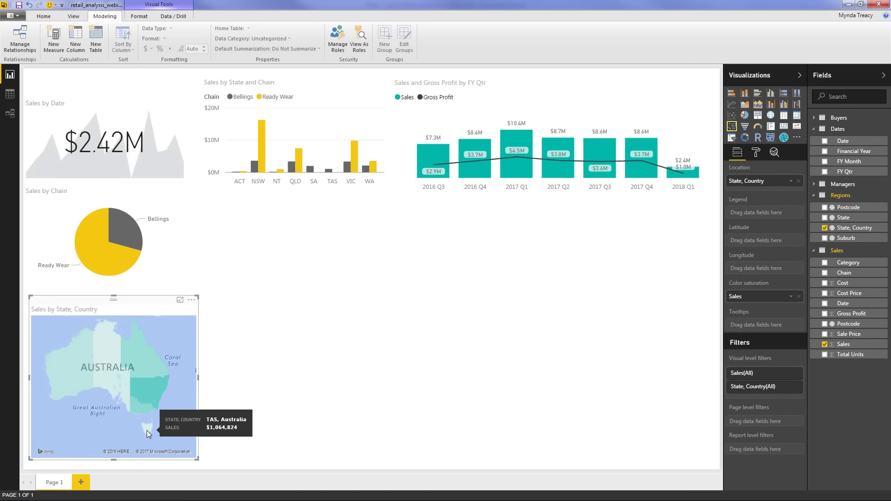
pyautogui.click(304, 294)
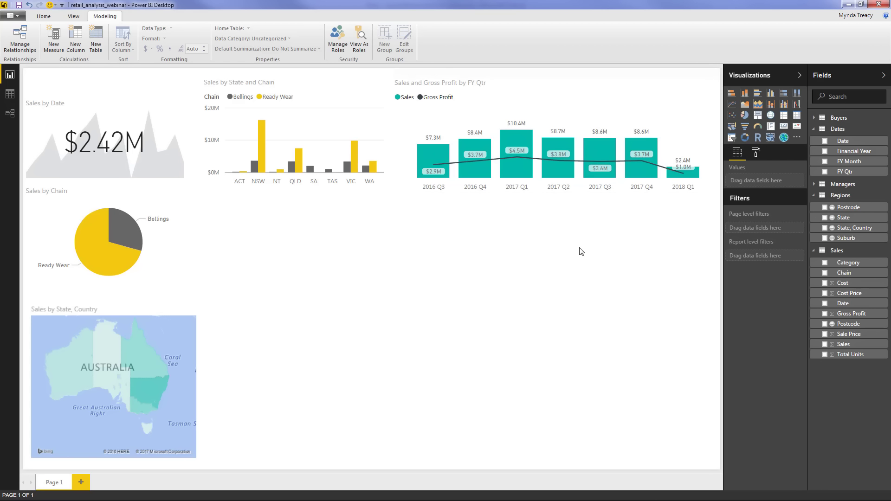
# Insert a clustered bar chart of Sales by Category, split by Chain, stretched taller
pyautogui.click(757, 93)
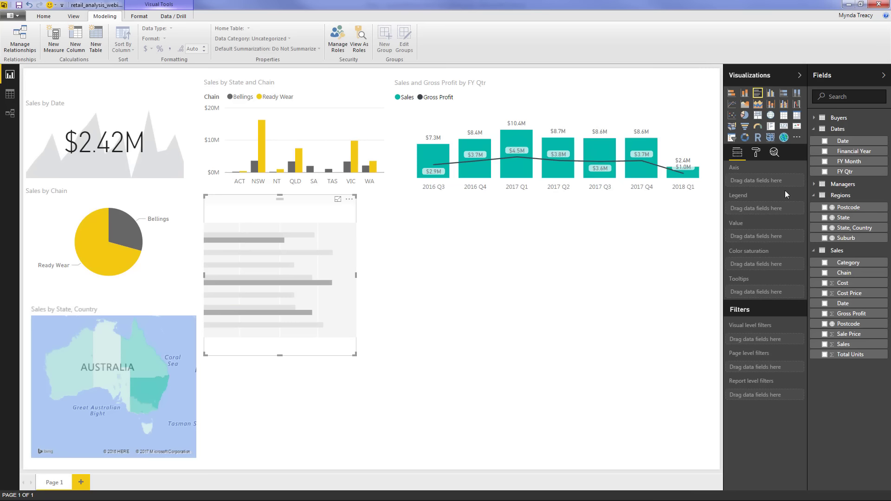
pyautogui.click(825, 263)
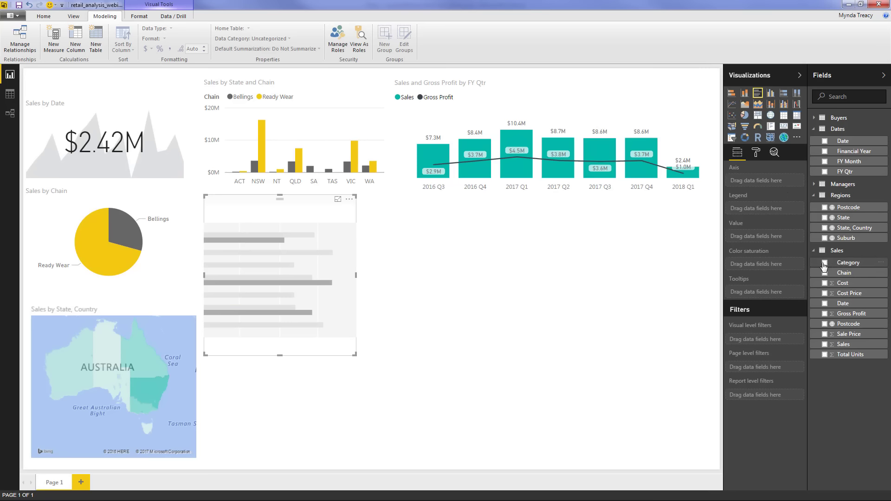
pyautogui.click(825, 345)
pyautogui.moveTo(838, 273); pyautogui.dragTo(760, 218)
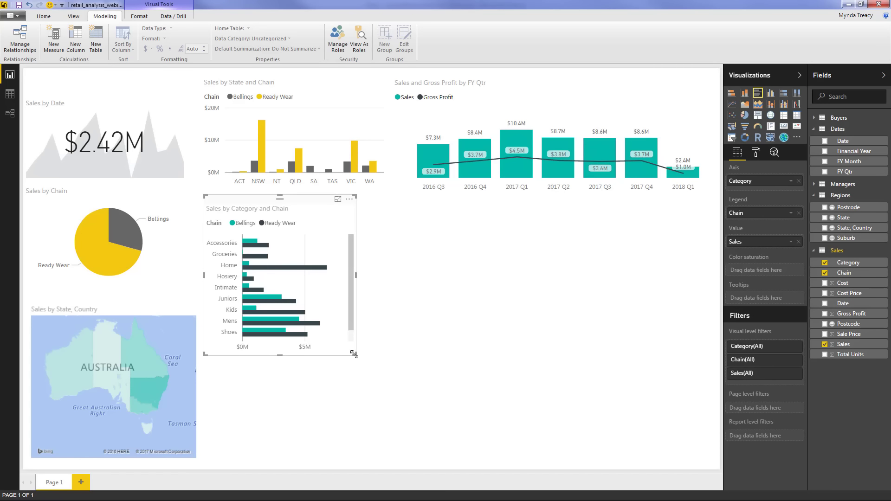
pyautogui.moveTo(354, 354); pyautogui.dragTo(355, 469)
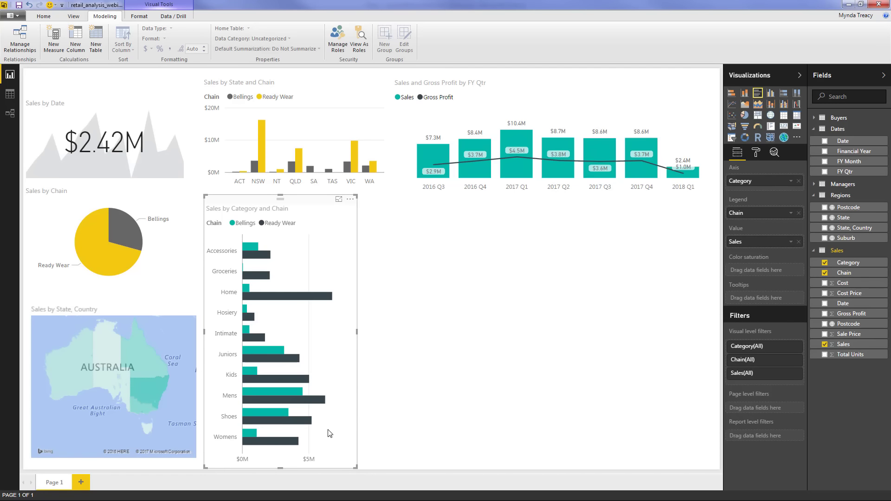
# Colour the Bellings bars grey and the Ready Wear bars yellow
pyautogui.moveTo(256, 237)
pyautogui.click(756, 154)
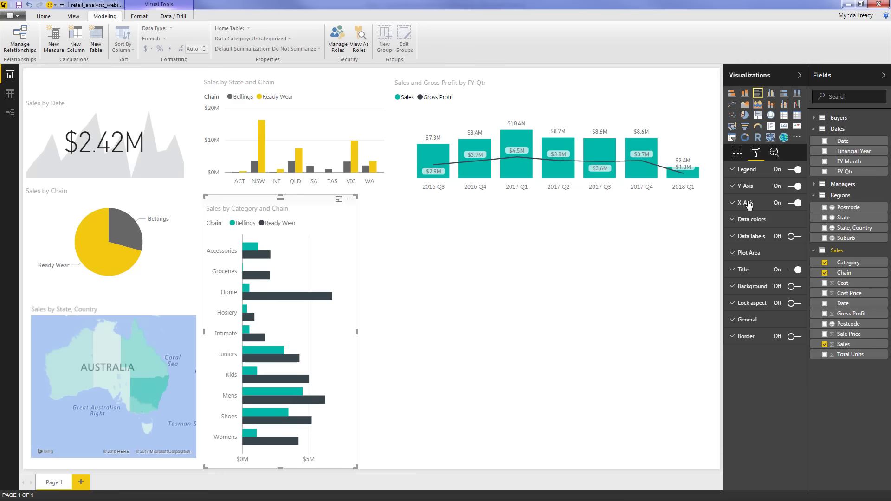
pyautogui.click(750, 219)
pyautogui.click(792, 236)
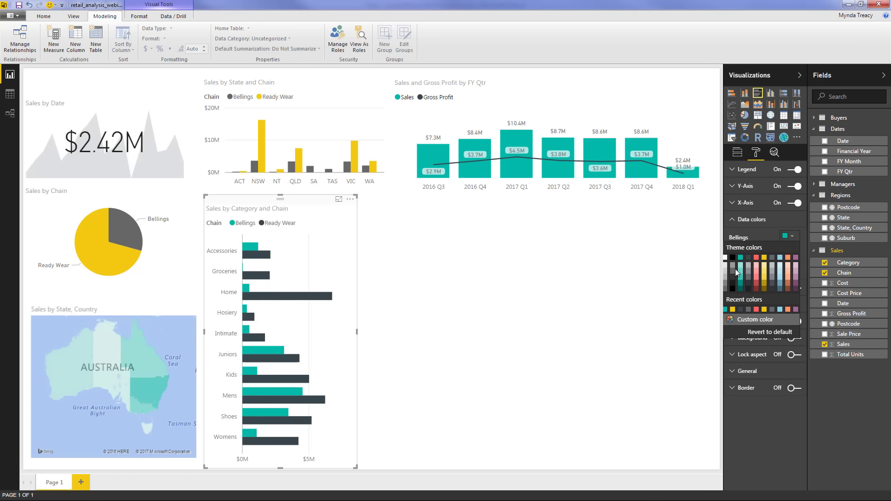
pyautogui.click(734, 275)
pyautogui.click(792, 253)
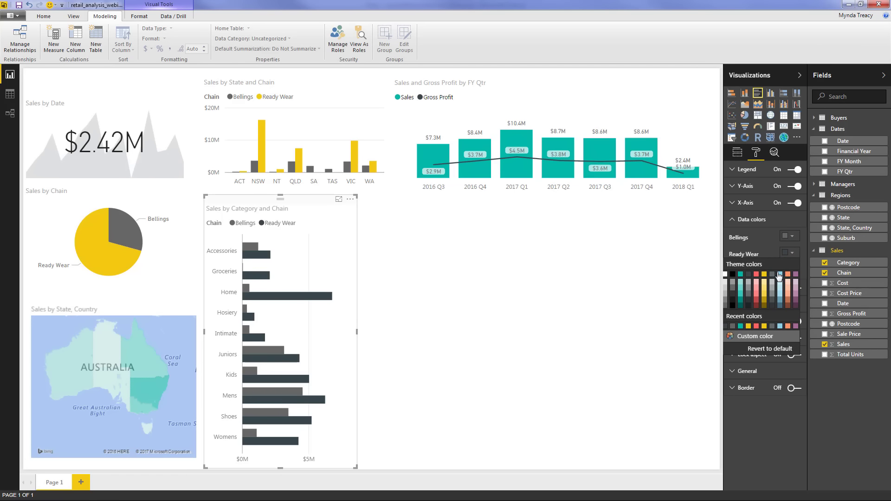
pyautogui.click(767, 280)
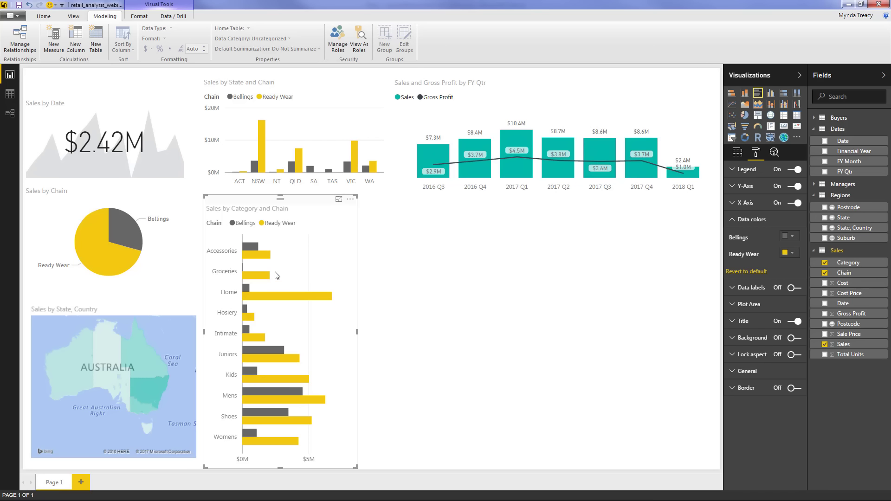
# Sort the bar chart by Sales and widen it slightly
pyautogui.click(350, 201)
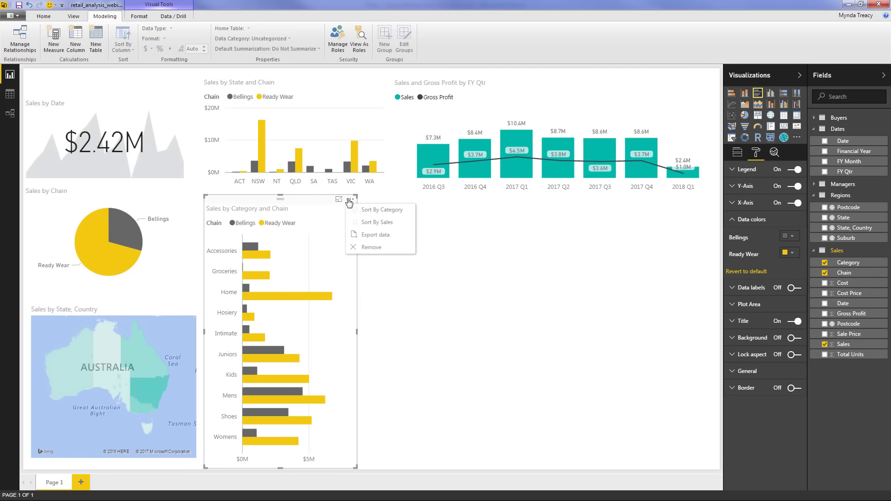
pyautogui.click(392, 223)
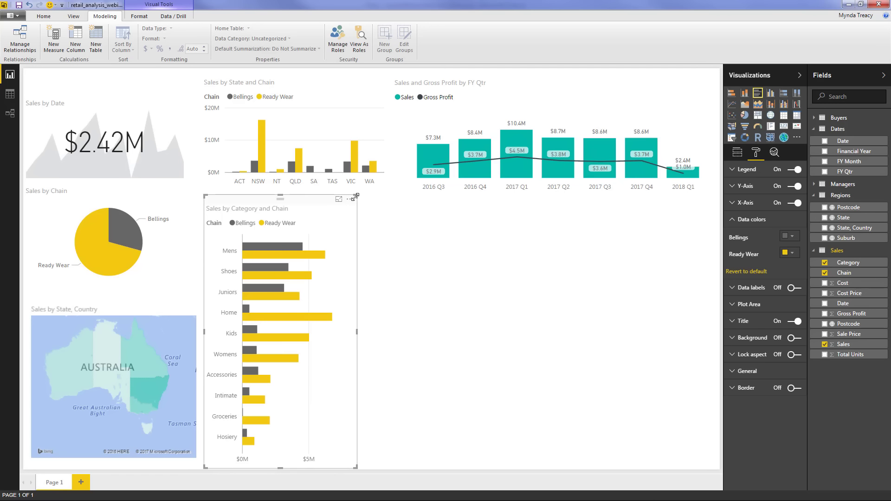
pyautogui.moveTo(356, 197); pyautogui.dragTo(373, 197)
pyautogui.click(411, 250)
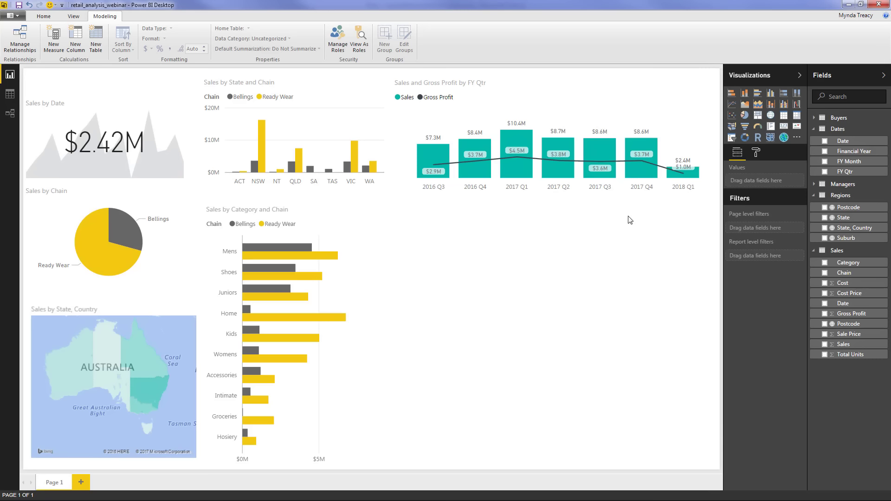
# Add a scatter chart filling the lower right, with Sales on the X axis and Category as legend
pyautogui.click(732, 115)
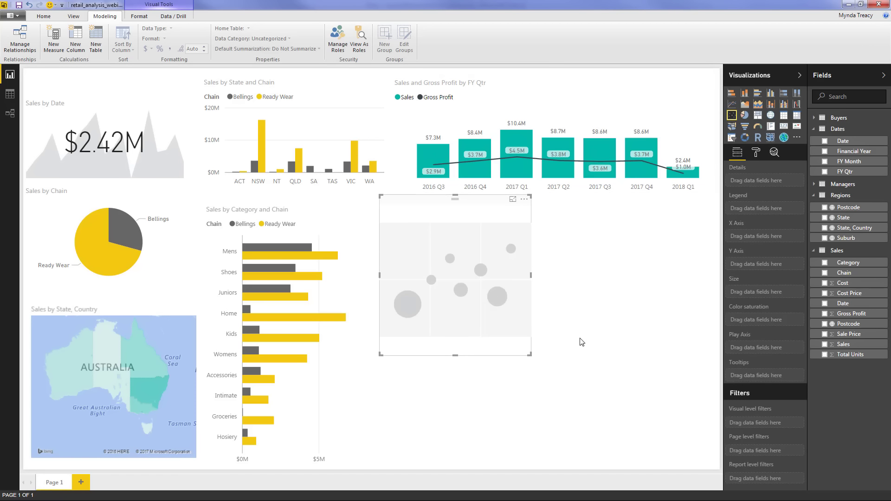
pyautogui.moveTo(530, 355); pyautogui.dragTo(618, 440)
pyautogui.moveTo(702, 471); pyautogui.dragTo(731, 465)
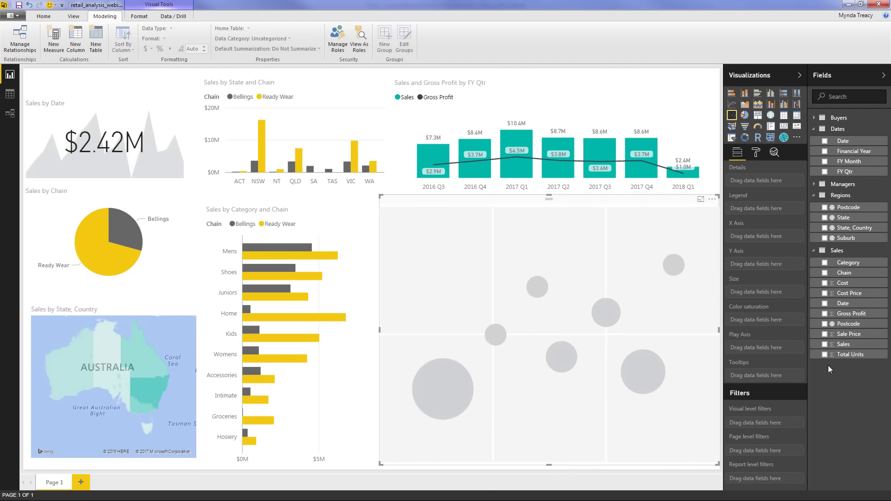
pyautogui.click(825, 346)
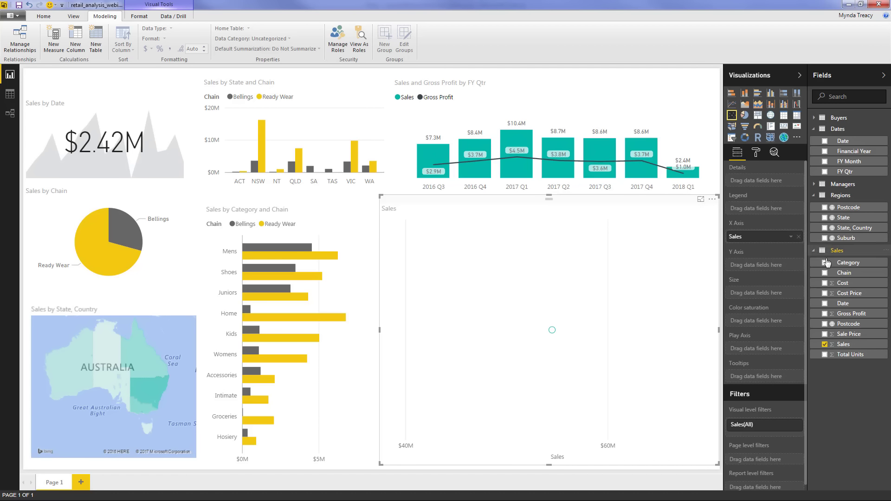
pyautogui.moveTo(834, 263); pyautogui.dragTo(752, 213)
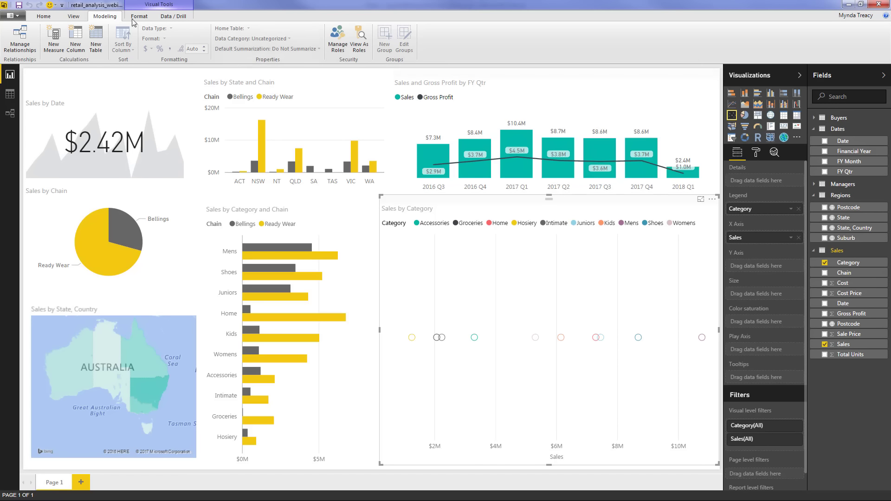
# Create the measure GP % = SUM(Sales[Gross Profit]) / SUM(Sales[Sales])
pyautogui.click(54, 38)
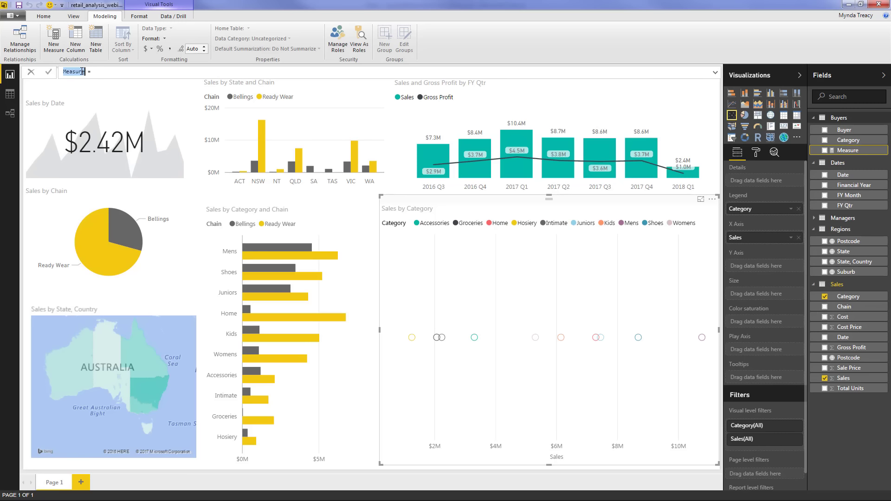
pyautogui.write('GP %')
pyautogui.write('SUM(')
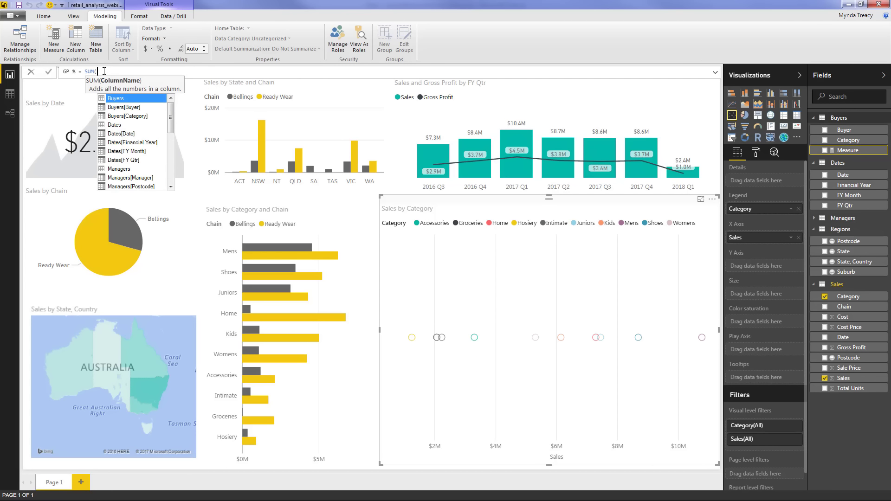
pyautogui.write('gr')
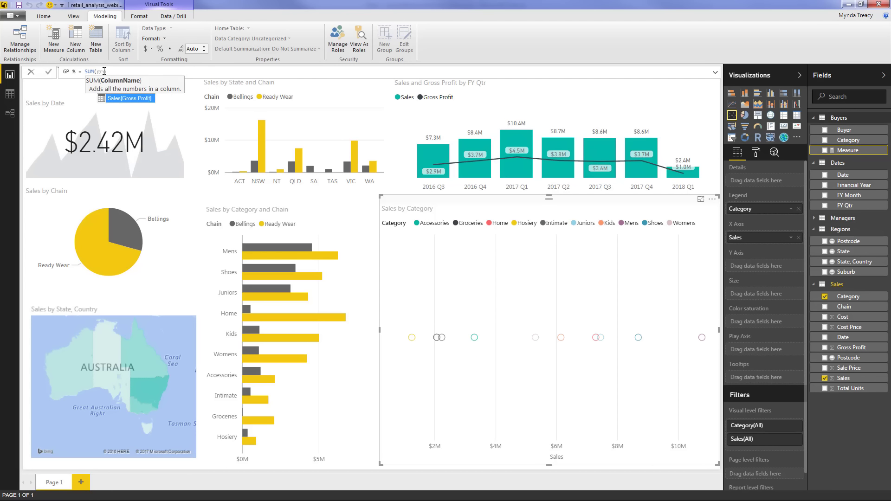
pyautogui.press('Tab')
pyautogui.write(') ')
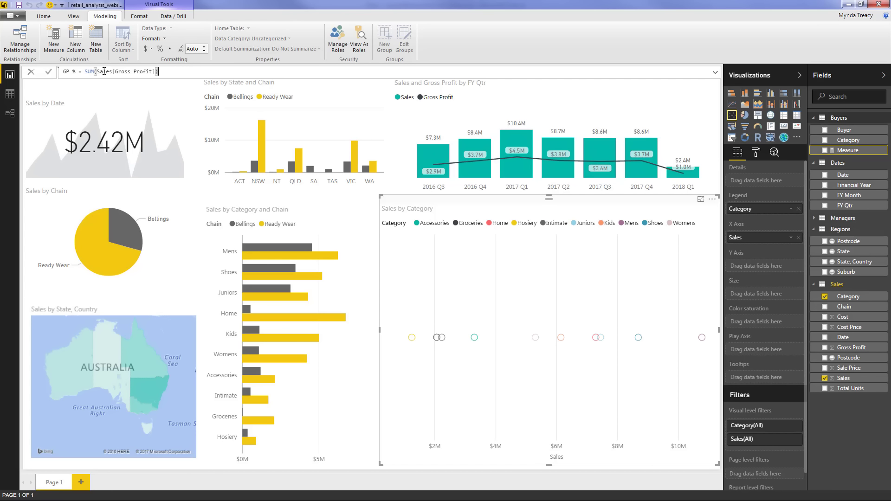
pyautogui.write('/ SUM(s')
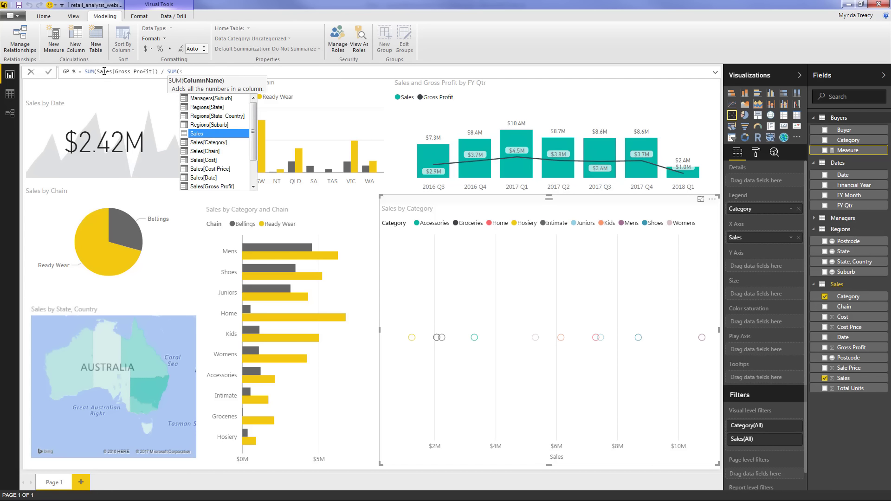
pyautogui.press('Down')
pyautogui.press('Down')
pyautogui.press('Down')
pyautogui.press('Down')
pyautogui.press('Down')
pyautogui.press('Down')
pyautogui.press('Down')
pyautogui.press('Down')
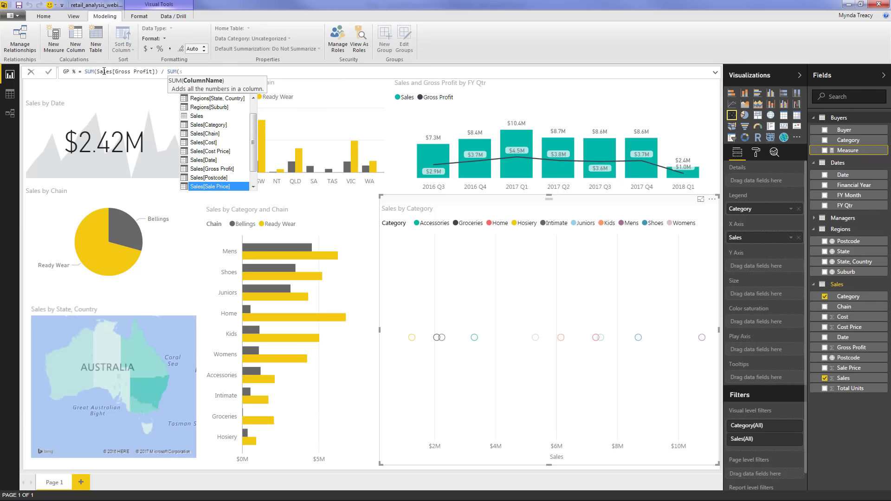
pyautogui.press('Down')
pyautogui.press('Down')
pyautogui.press('Up')
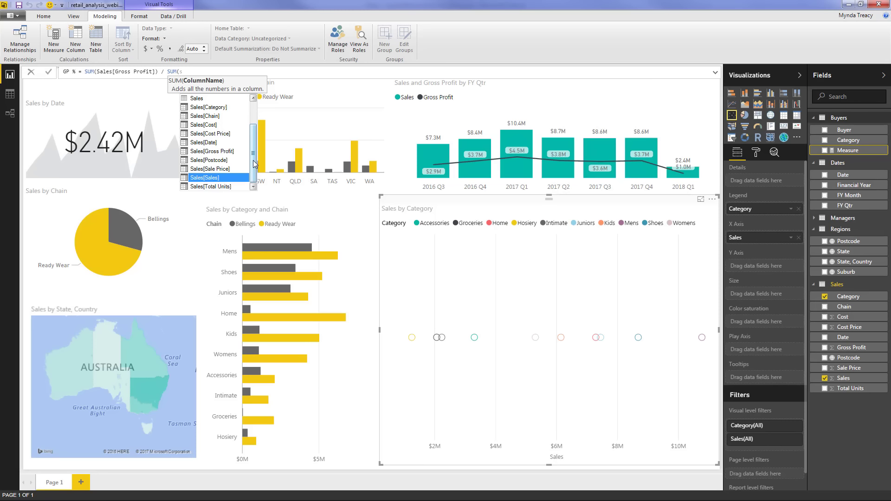
pyautogui.press('Tab')
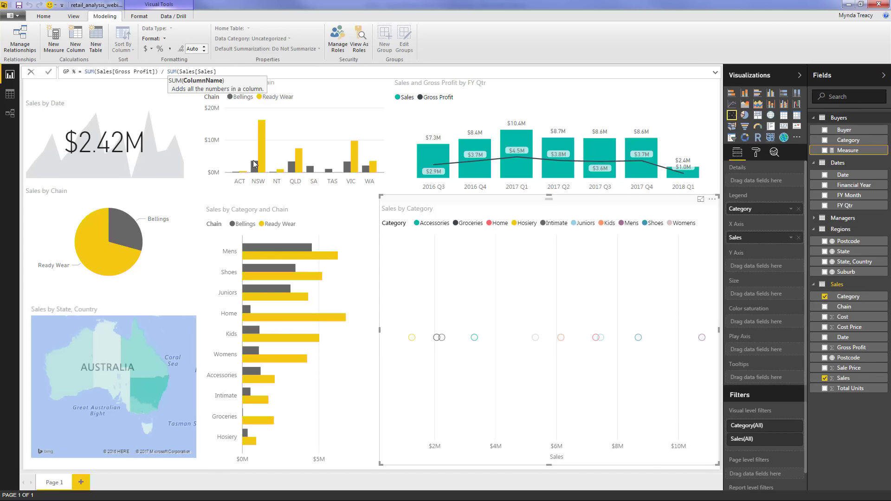
pyautogui.write(')')
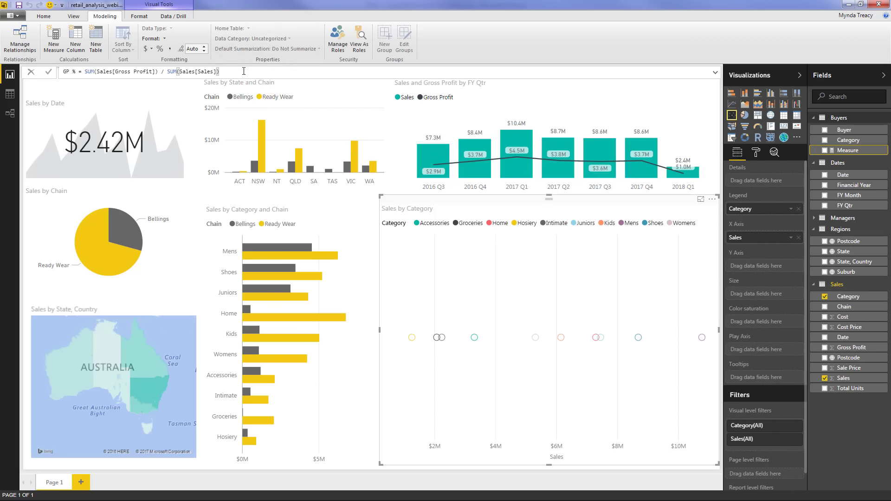
pyautogui.press('Return')
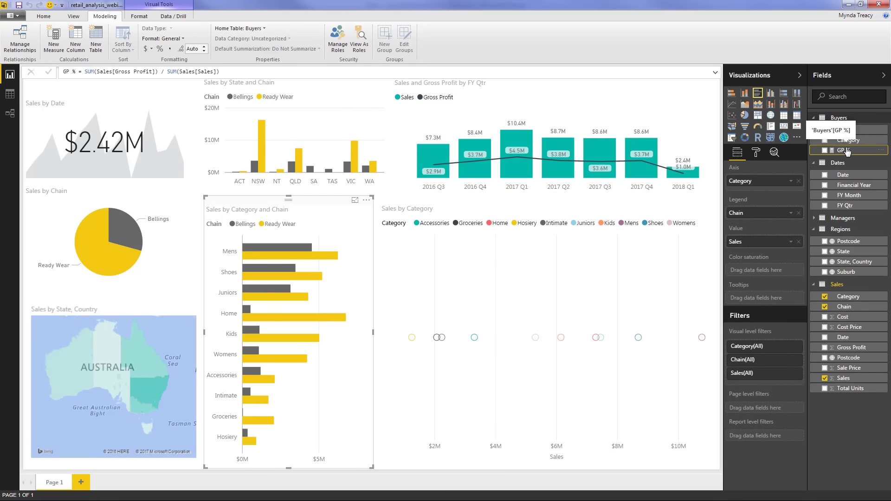
# Set GP %'s home table to Sales and format it as a percentage with 1 decimal
pyautogui.click(264, 30)
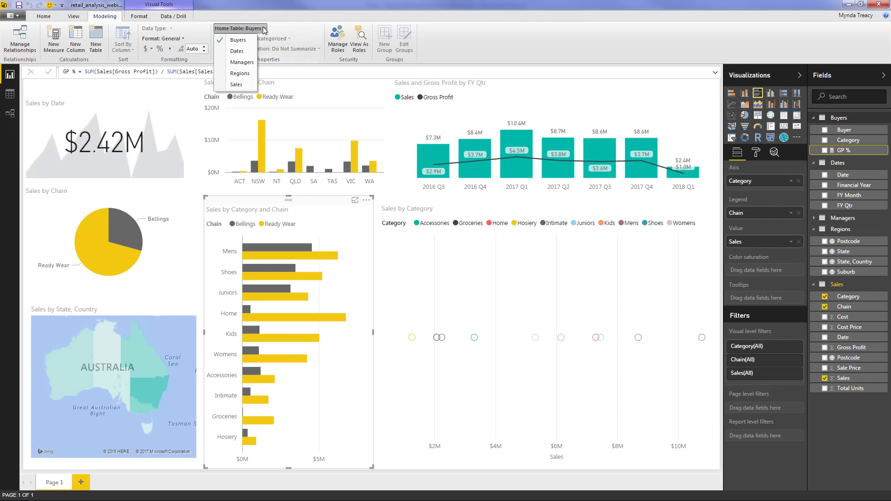
pyautogui.click(238, 85)
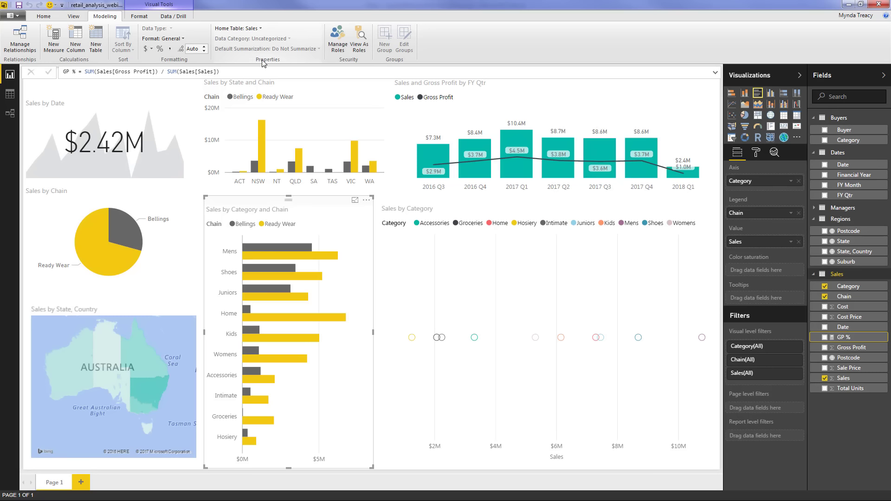
pyautogui.click(160, 48)
pyautogui.click(204, 47)
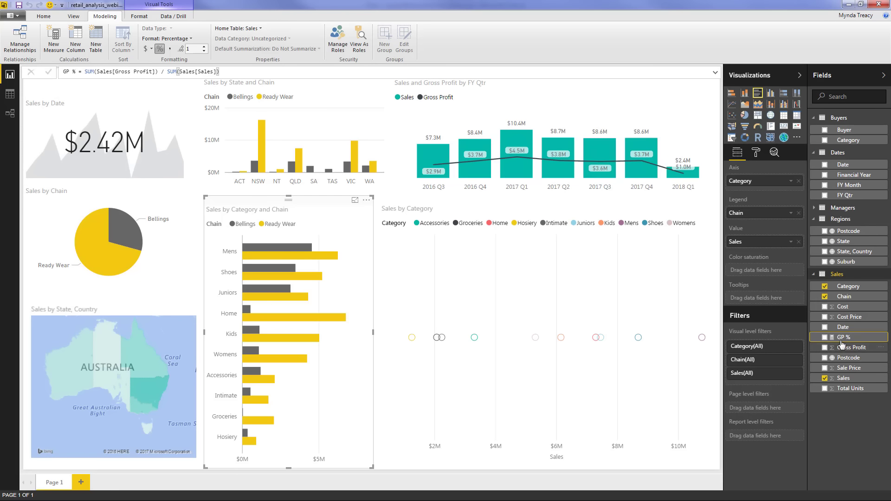
# Put GP % on the scatter's Y axis and size its bubbles by Gross Profit
pyautogui.moveTo(843, 343); pyautogui.dragTo(875, 387)
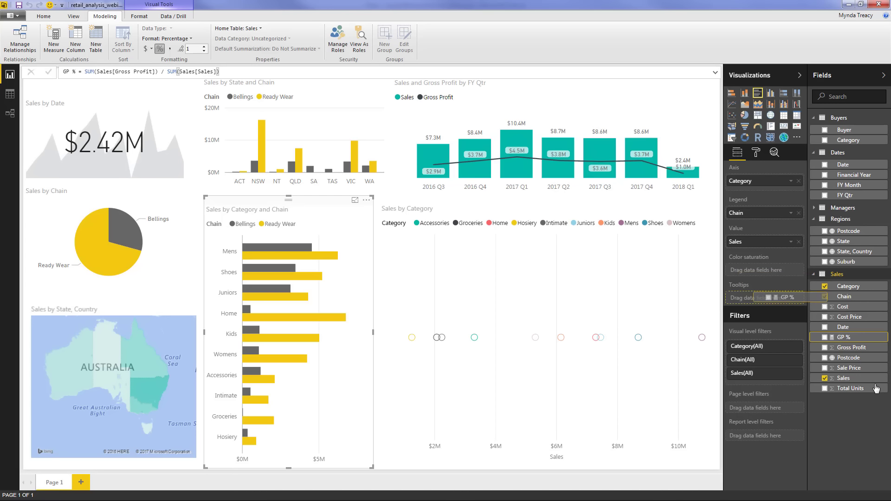
pyautogui.click(612, 218)
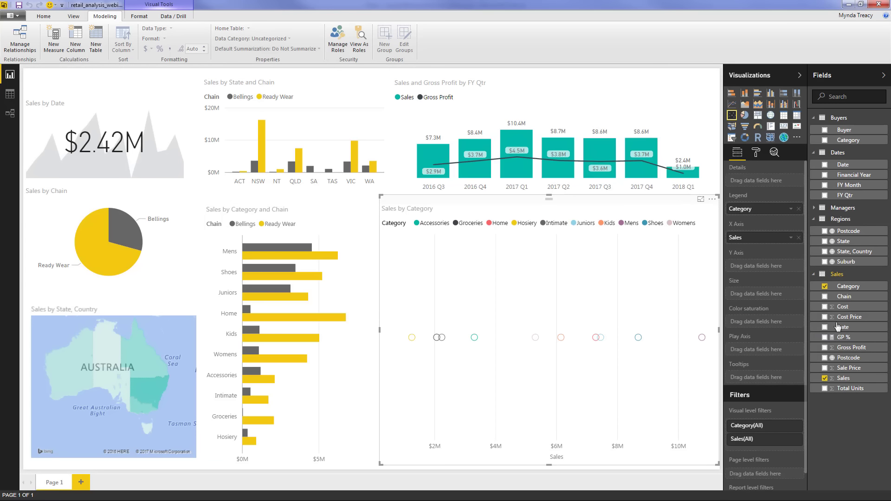
pyautogui.moveTo(858, 340); pyautogui.dragTo(770, 267)
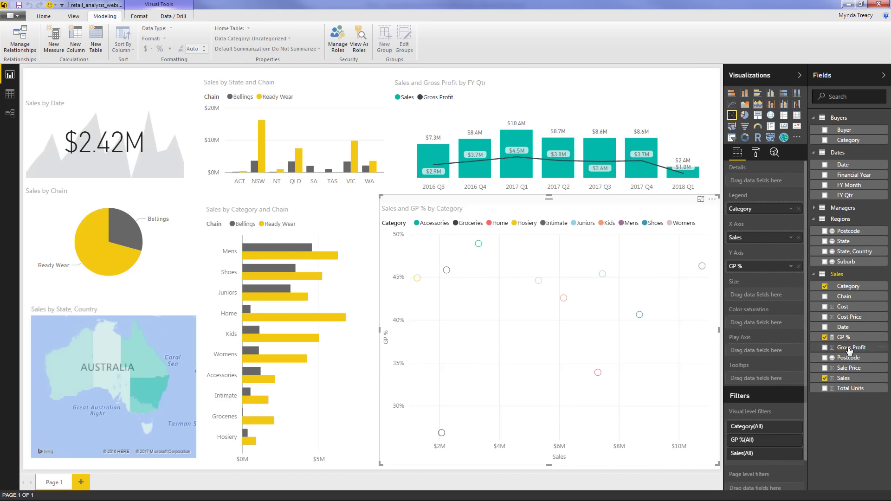
pyautogui.moveTo(849, 350); pyautogui.dragTo(774, 311)
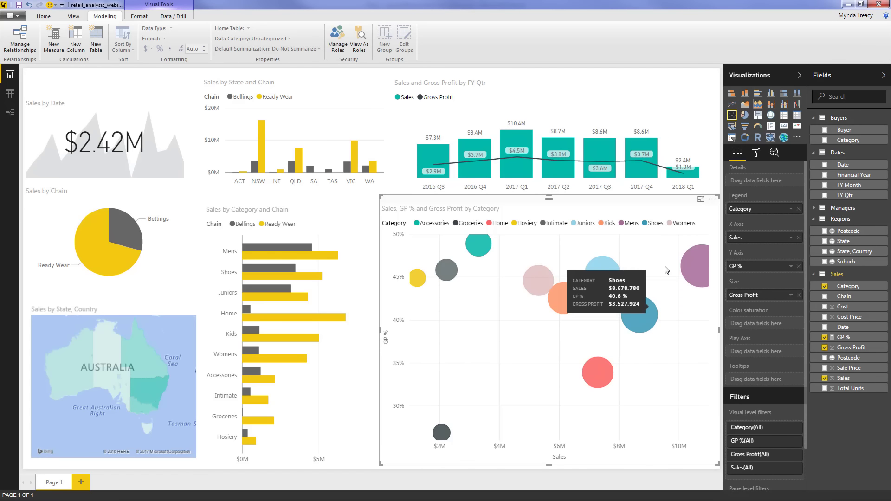
pyautogui.moveTo(692, 267)
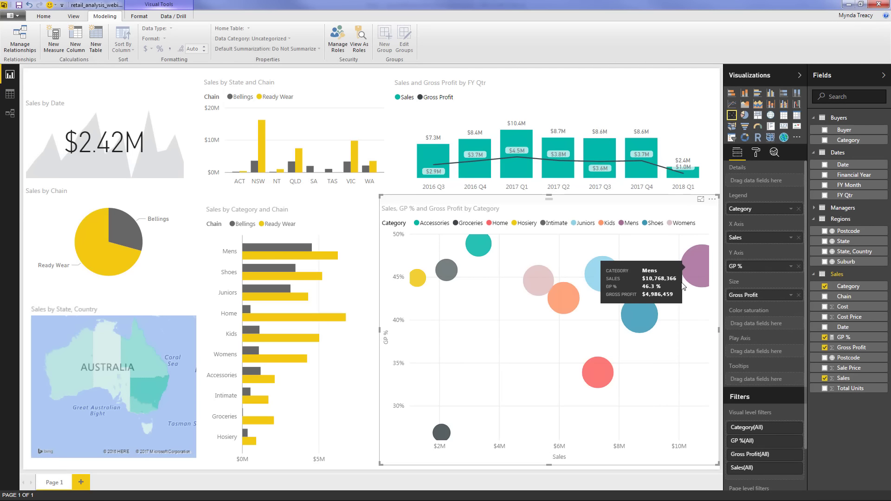
pyautogui.moveTo(643, 318)
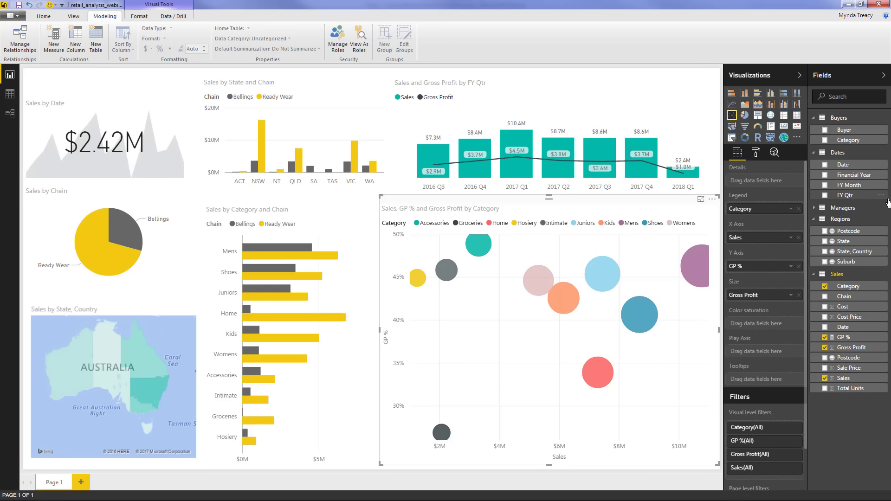
# Use FY Qtr as the bubble chart's Play Axis and play it through to 2018 Q1
pyautogui.moveTo(869, 198); pyautogui.dragTo(782, 358)
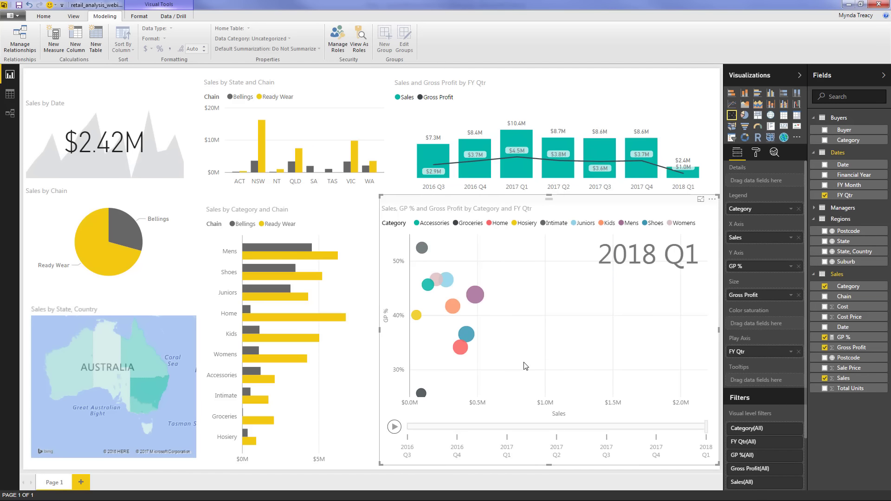
pyautogui.click(393, 428)
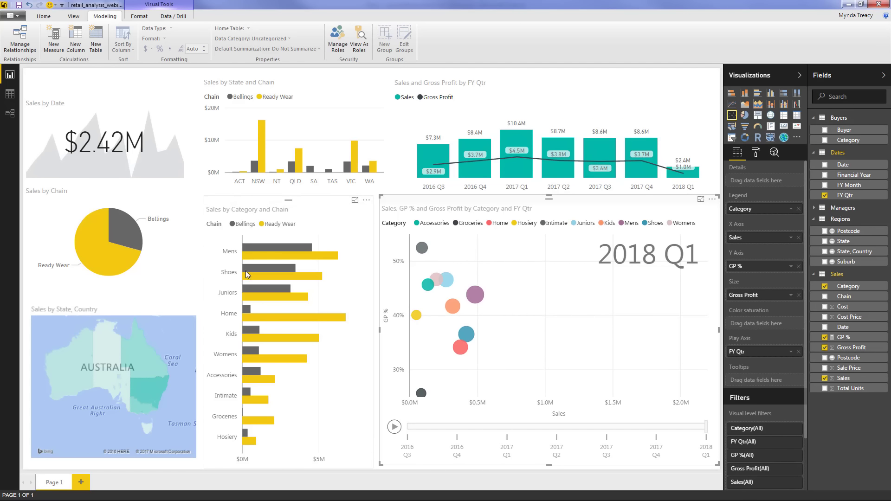
# Add a State slicer with horizontal orientation, resized into a short, wide strip
pyautogui.click(130, 81)
pyautogui.click(732, 138)
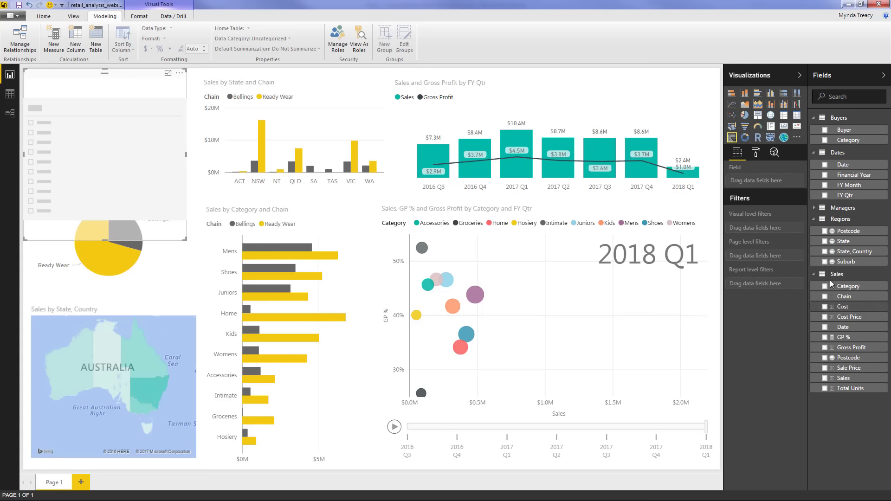
pyautogui.click(825, 242)
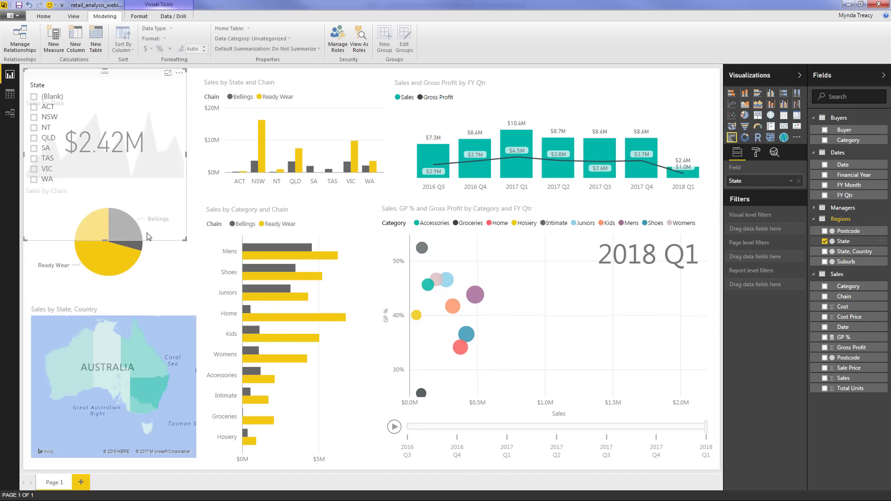
pyautogui.click(757, 155)
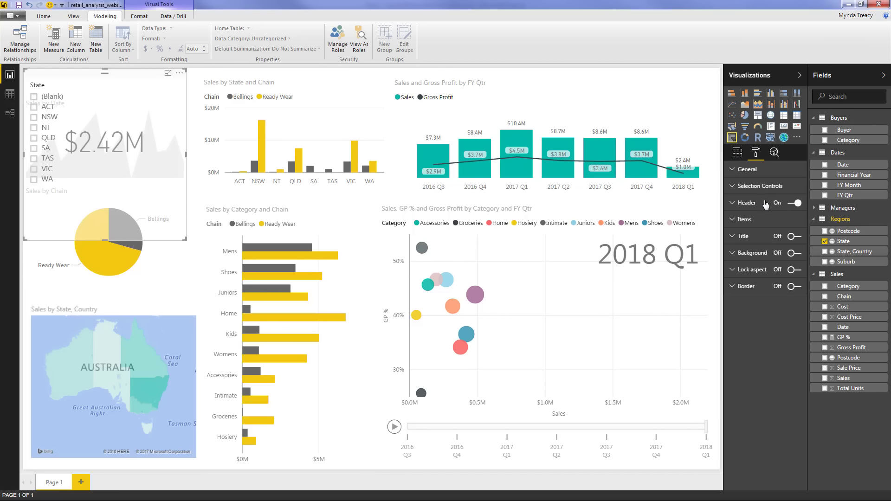
pyautogui.click(759, 170)
pyautogui.click(792, 221)
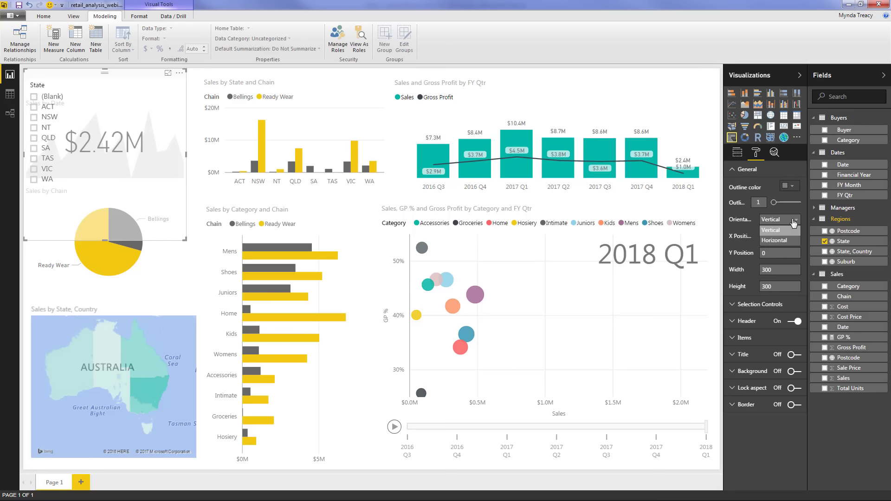
pyautogui.click(783, 241)
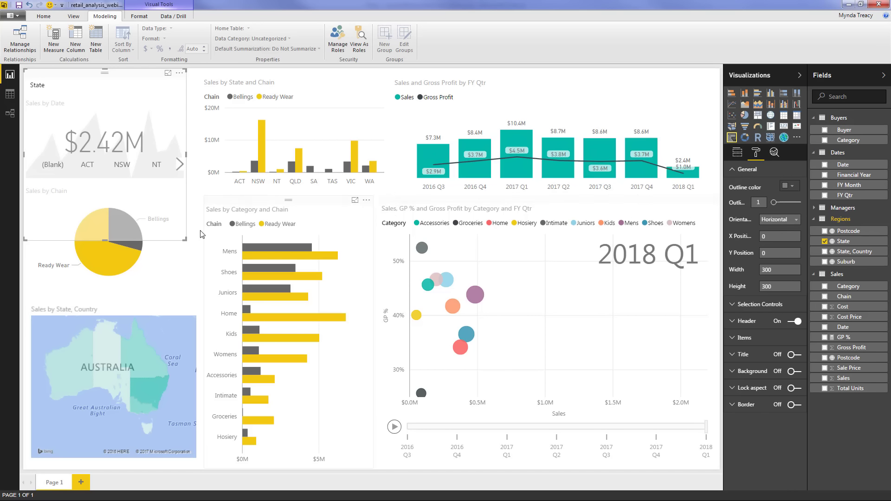
pyautogui.moveTo(189, 244); pyautogui.dragTo(199, 105)
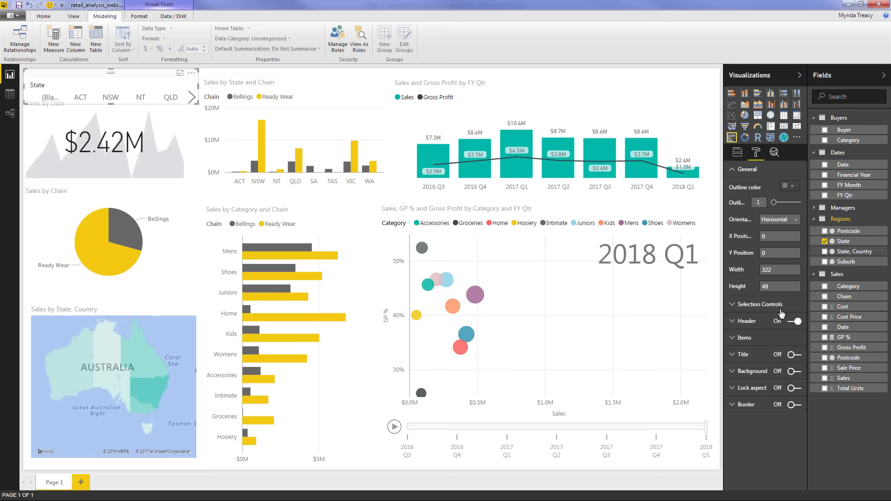
# Set the slicer item text size to 8 and move the Sales by Date card below it
pyautogui.click(744, 338)
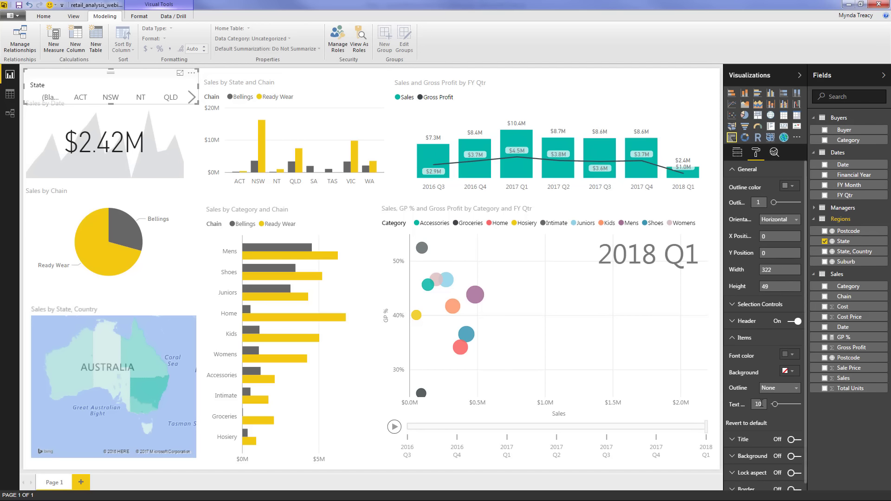
pyautogui.moveTo(774, 405); pyautogui.dragTo(763, 405)
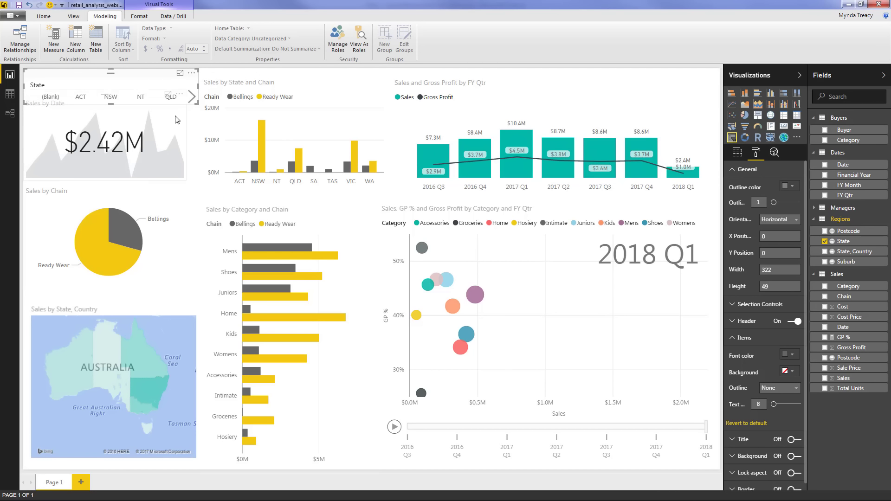
pyautogui.moveTo(177, 119); pyautogui.dragTo(175, 131)
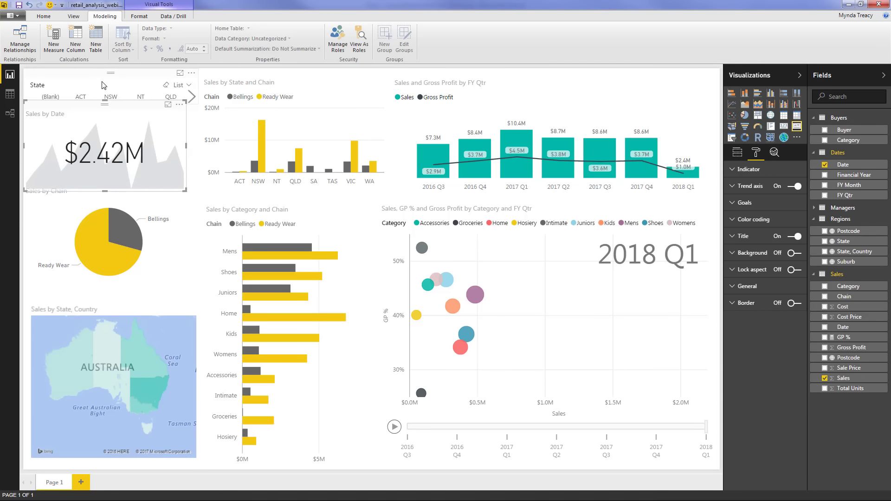
pyautogui.click(52, 88)
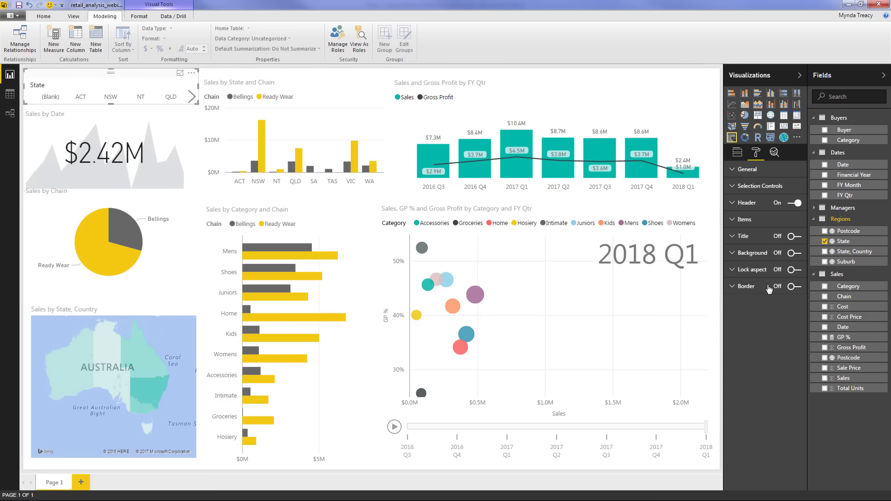
pyautogui.click(738, 153)
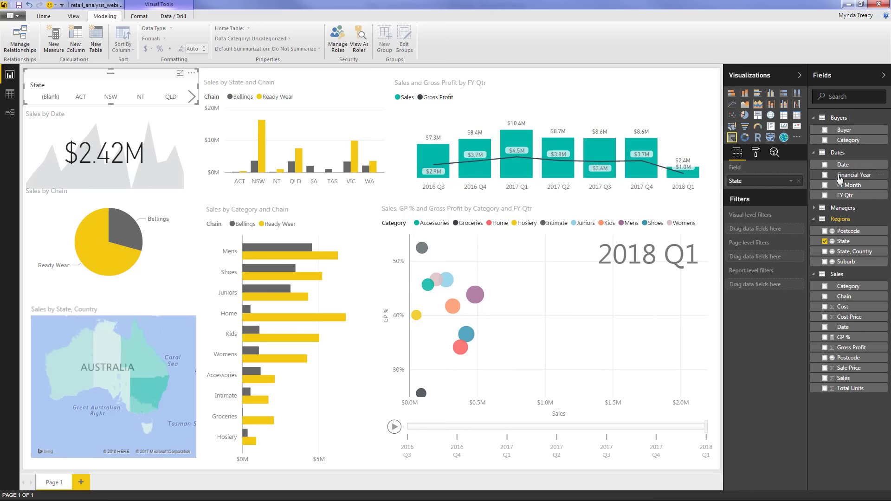
# Add a report-level State filter excluding (Blank), then widen the slicer slightly
pyautogui.moveTo(843, 242); pyautogui.dragTo(763, 286)
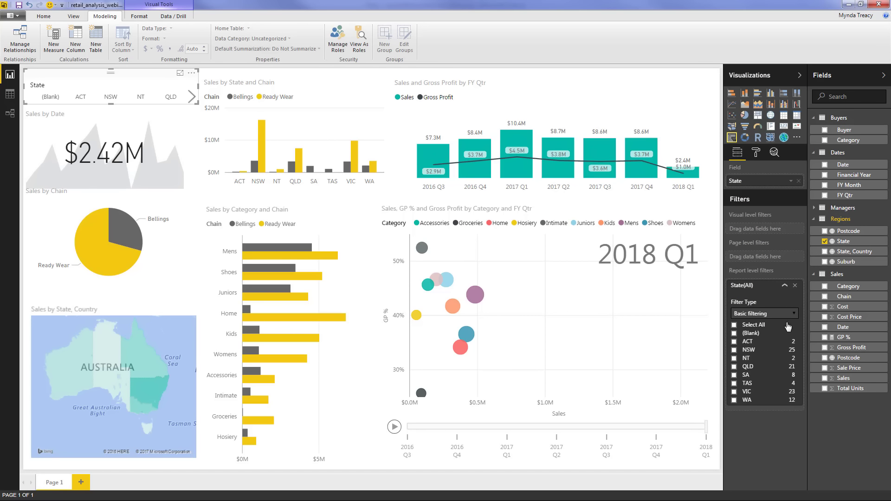
pyautogui.click(734, 326)
pyautogui.click(734, 333)
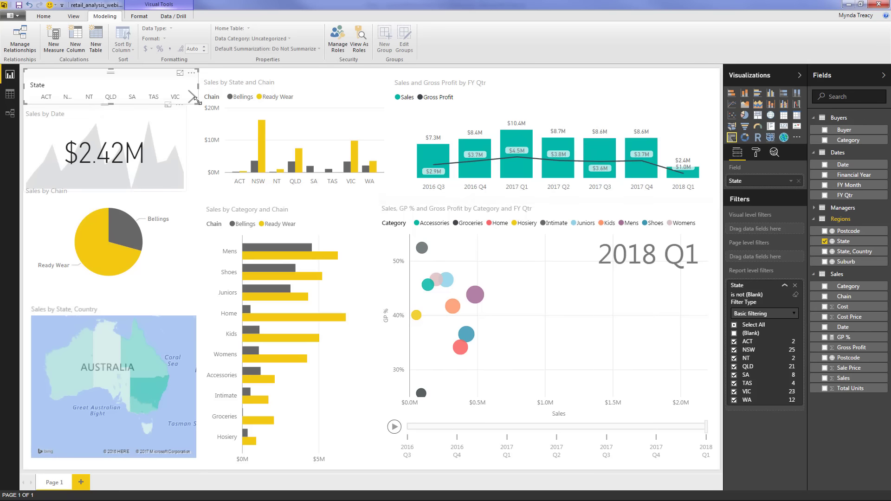
pyautogui.moveTo(200, 87); pyautogui.dragTo(248, 78)
# Narrow the FY Qtr chart, then reposition and resize the Sales by State and Chain chart
pyautogui.click(495, 77)
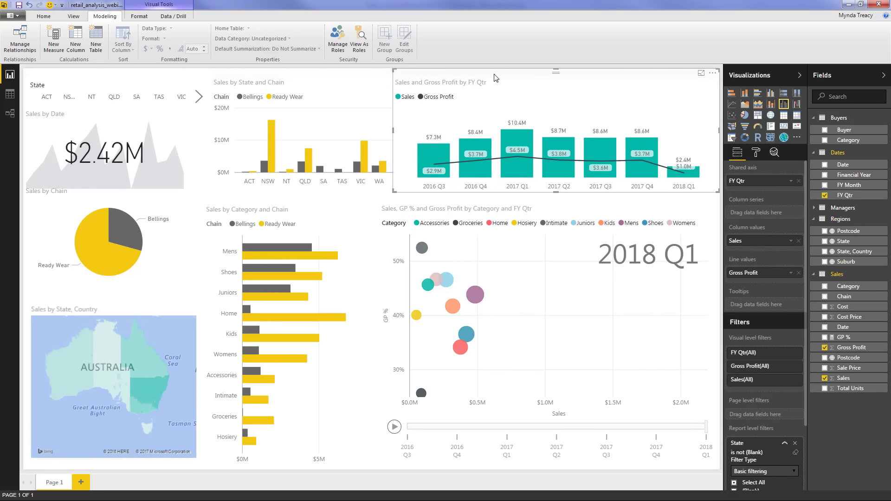
pyautogui.moveTo(394, 131); pyautogui.dragTo(418, 131)
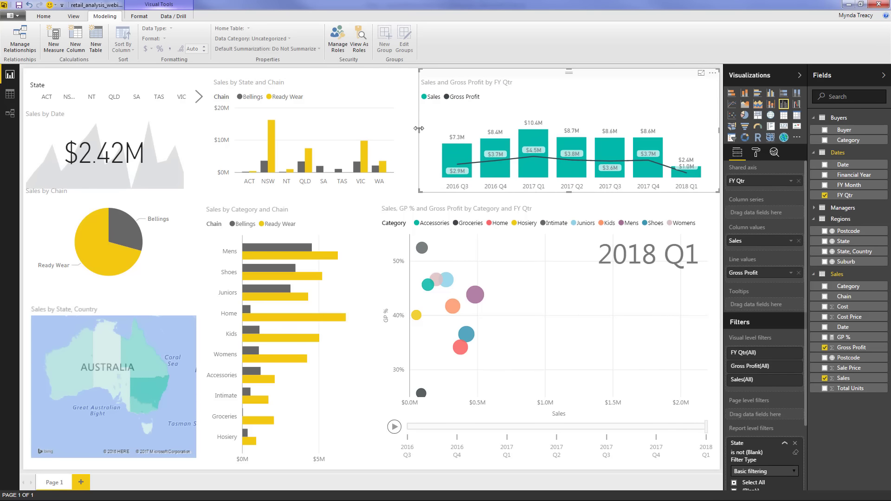
pyautogui.moveTo(380, 75); pyautogui.dragTo(392, 77)
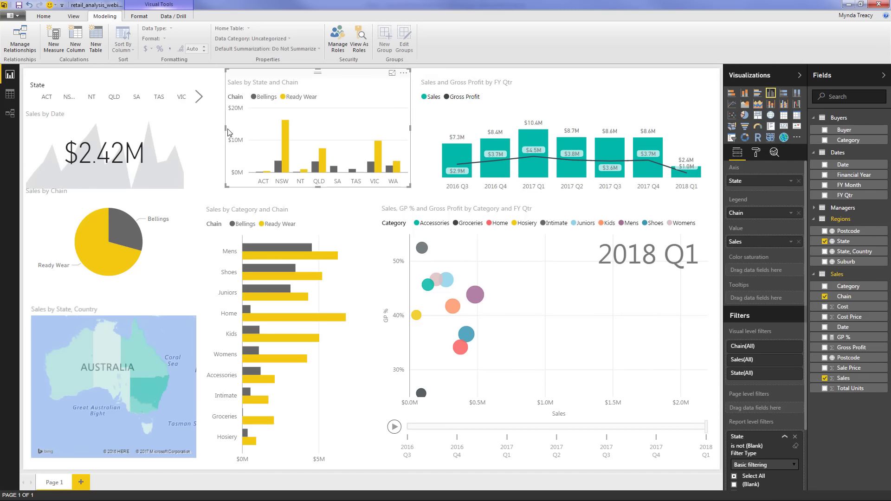
pyautogui.moveTo(226, 126); pyautogui.dragTo(218, 126)
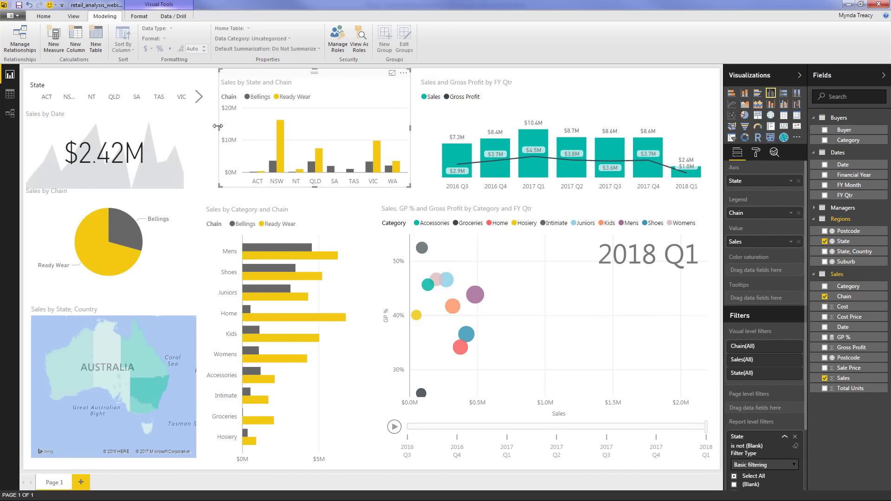
# Make the Sales by Date card wider to match the slicer and shorter
pyautogui.click(183, 124)
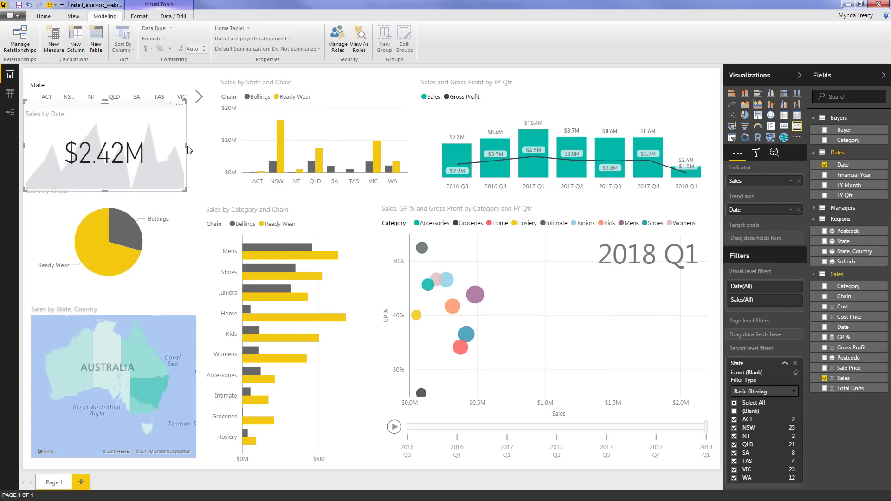
pyautogui.moveTo(186, 146); pyautogui.dragTo(199, 145)
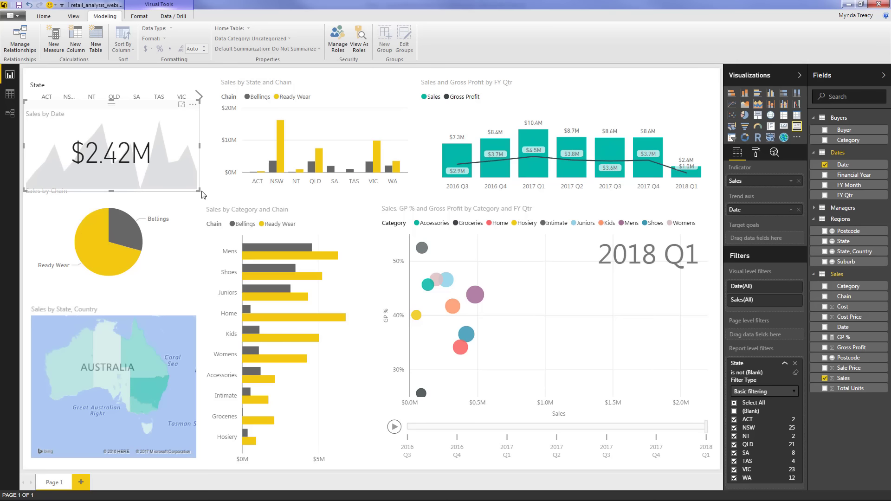
pyautogui.moveTo(199, 190); pyautogui.dragTo(198, 176)
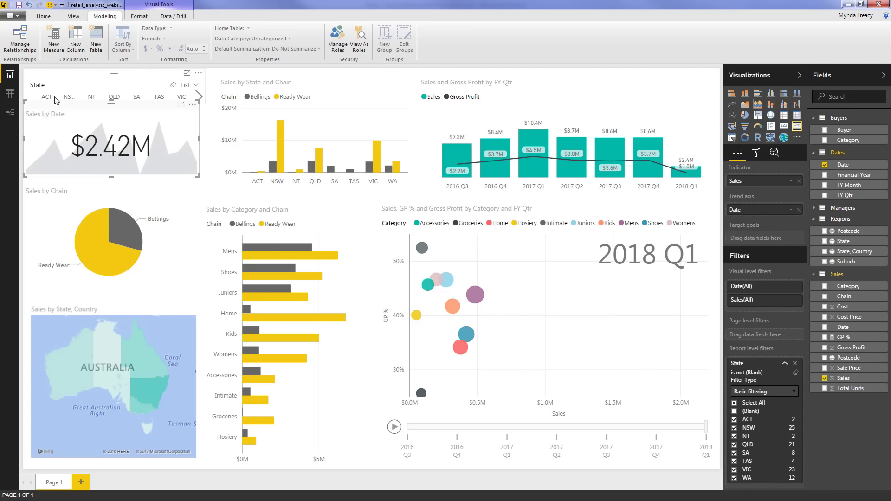
pyautogui.click(20, 143)
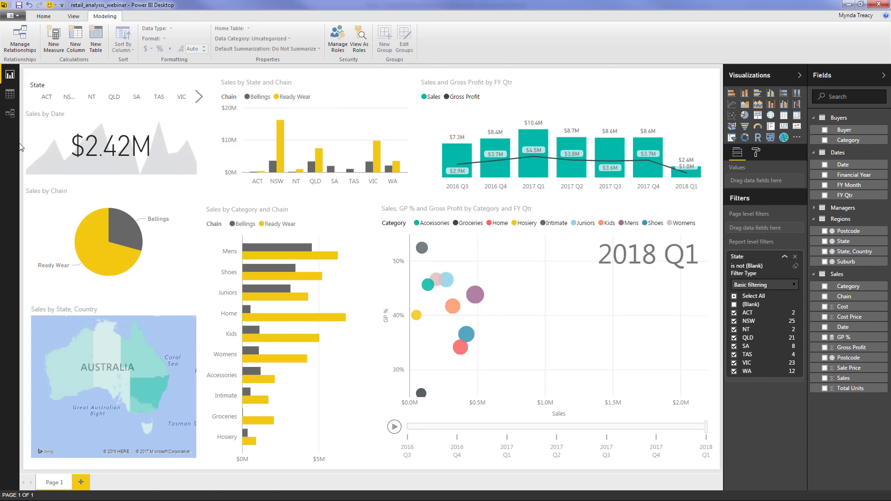
pyautogui.click(116, 102)
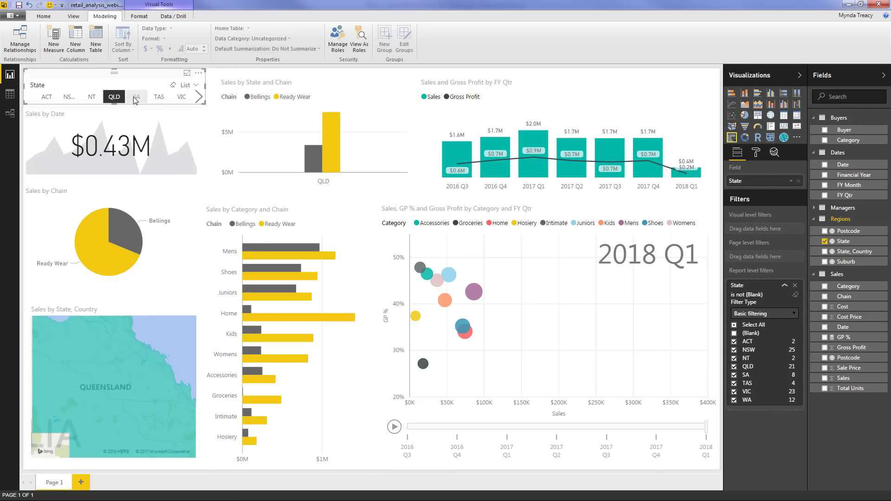
pyautogui.click(158, 100)
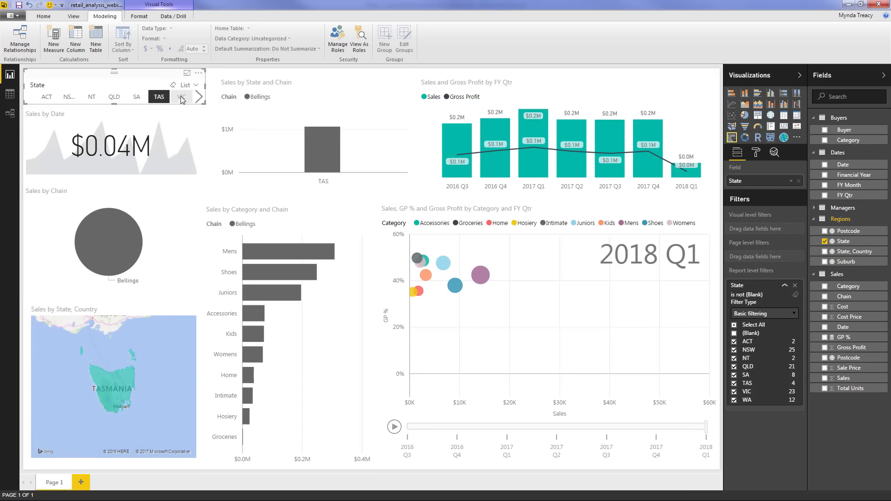
pyautogui.click(181, 99)
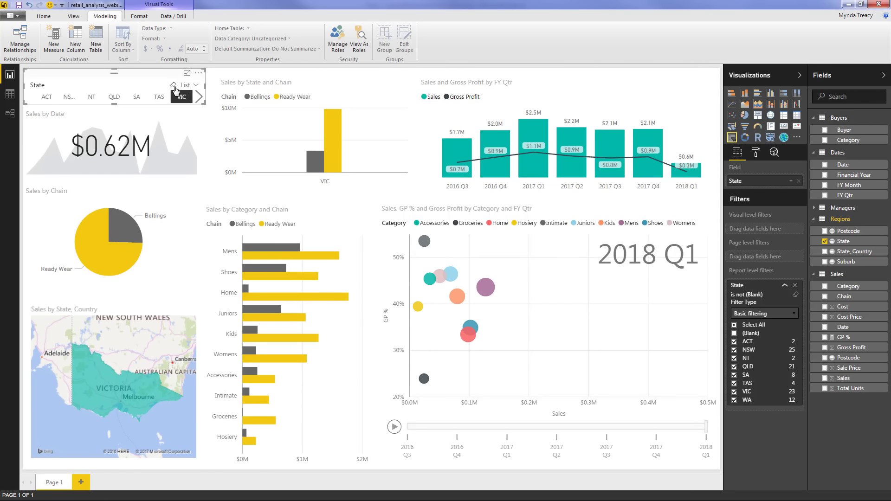
pyautogui.click(173, 86)
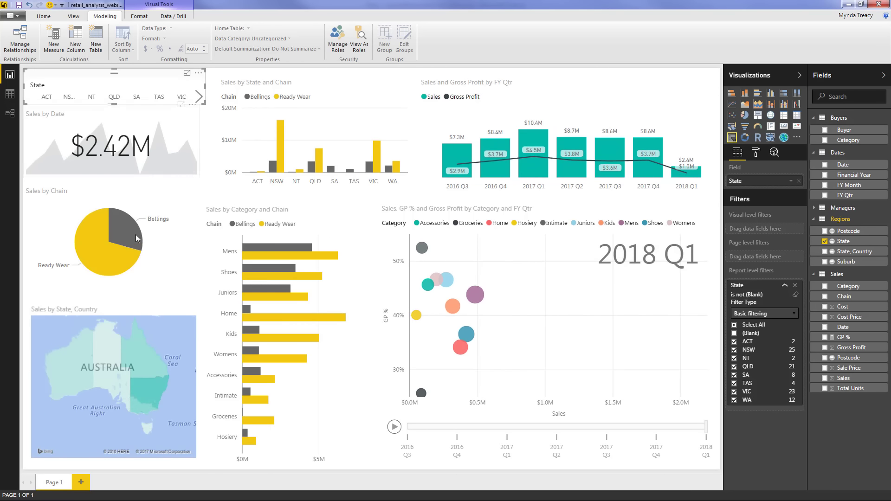
pyautogui.click(91, 249)
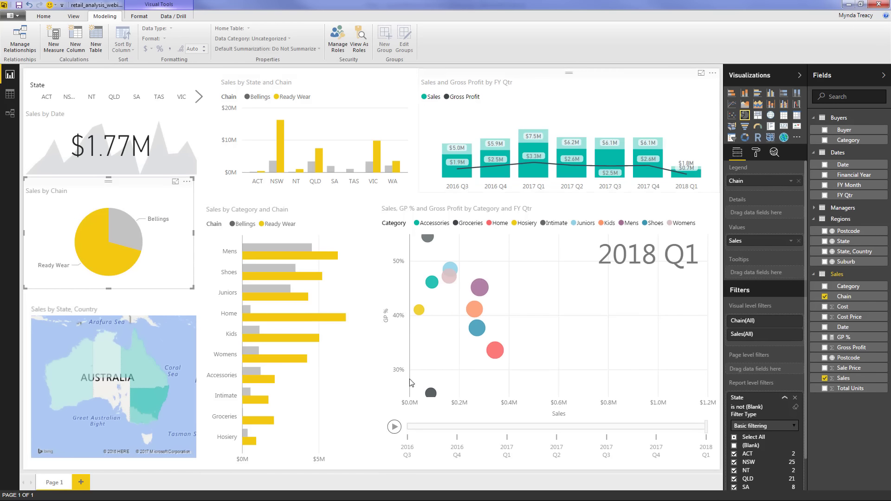
pyautogui.click(128, 224)
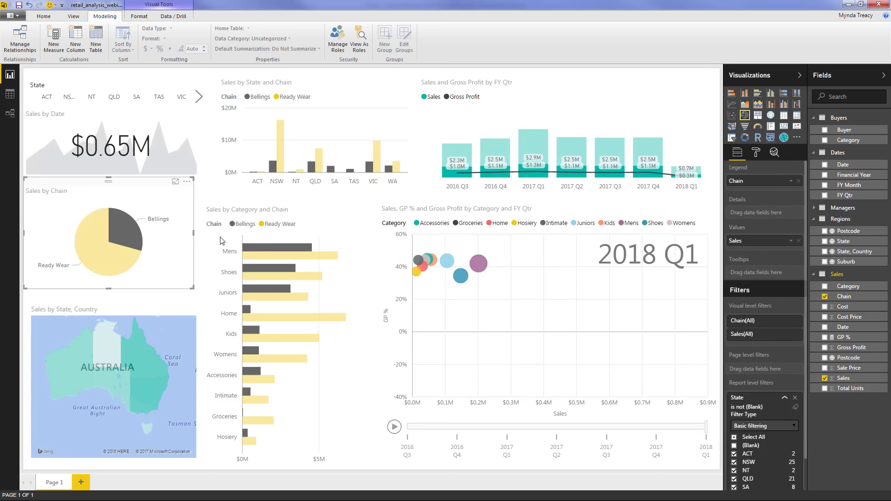
pyautogui.click(255, 247)
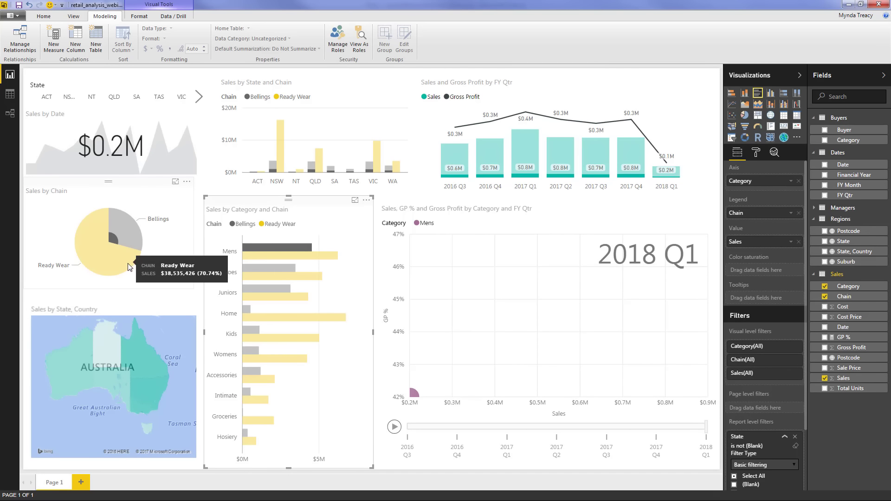
pyautogui.click(278, 256)
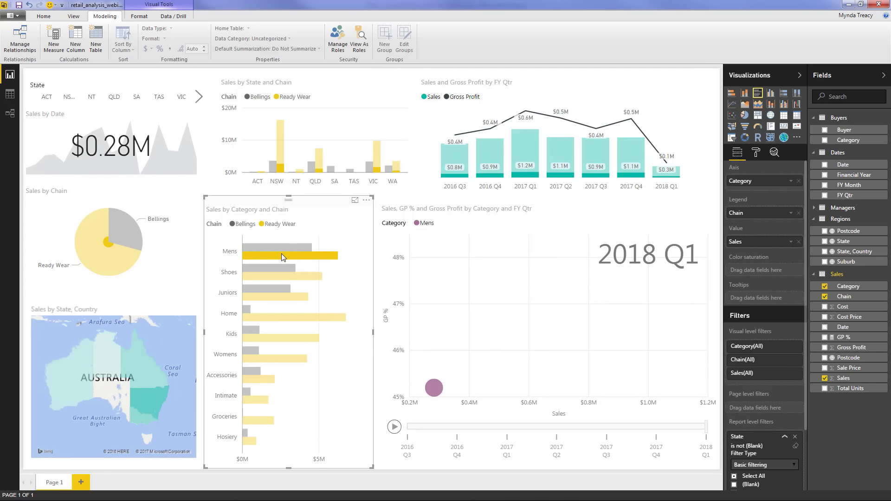
pyautogui.click(284, 255)
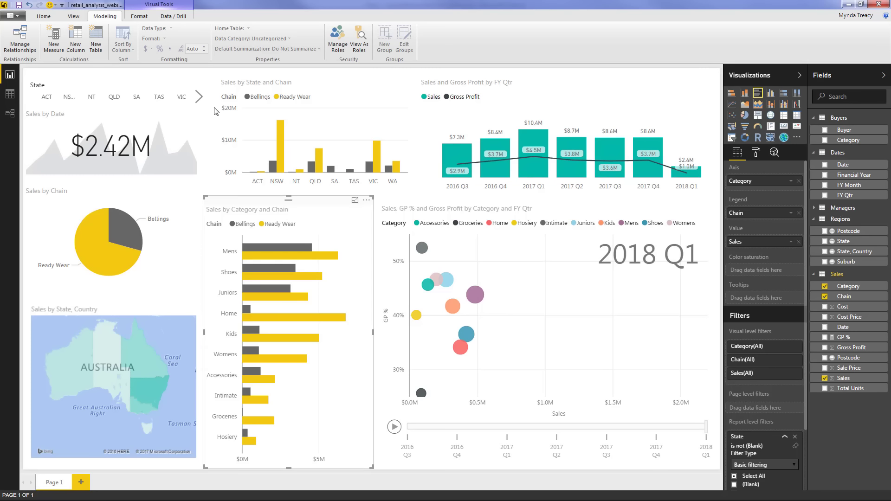
pyautogui.click(99, 85)
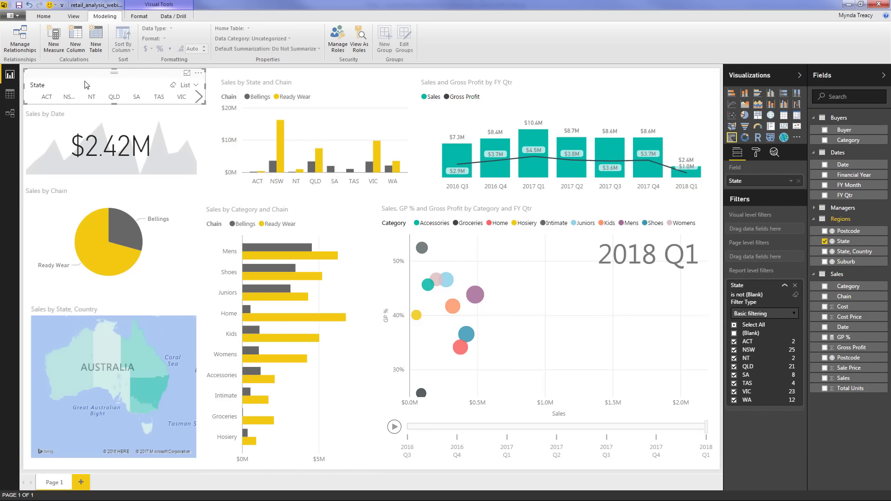
pyautogui.click(154, 97)
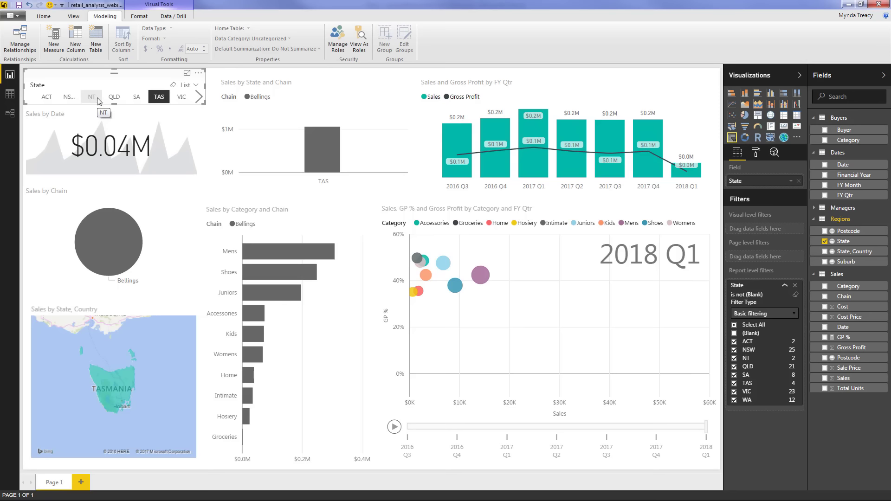
pyautogui.click(113, 96)
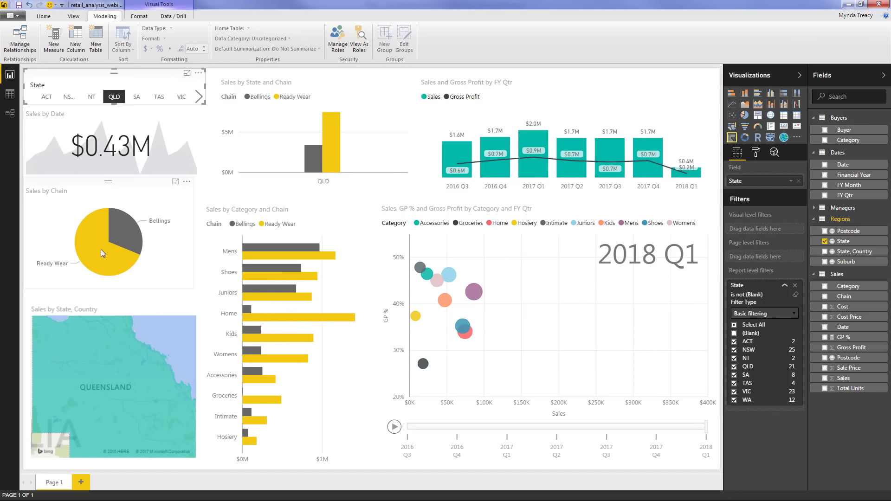
pyautogui.click(88, 238)
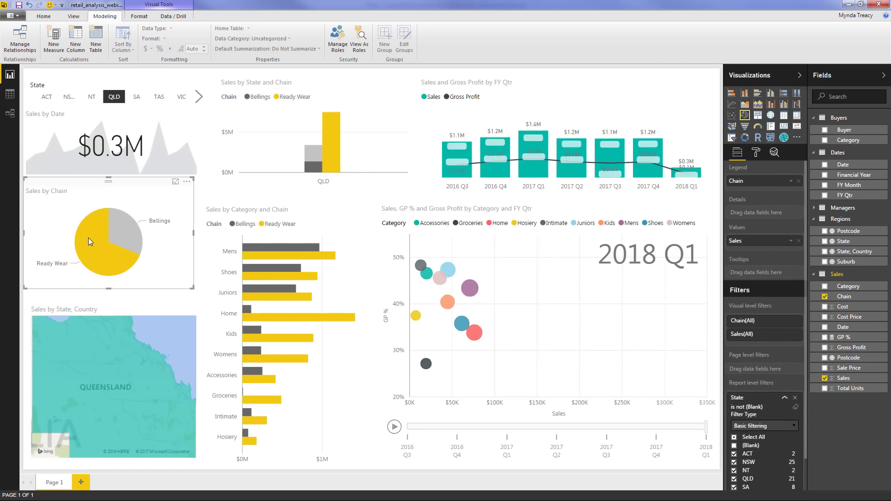
pyautogui.click(328, 161)
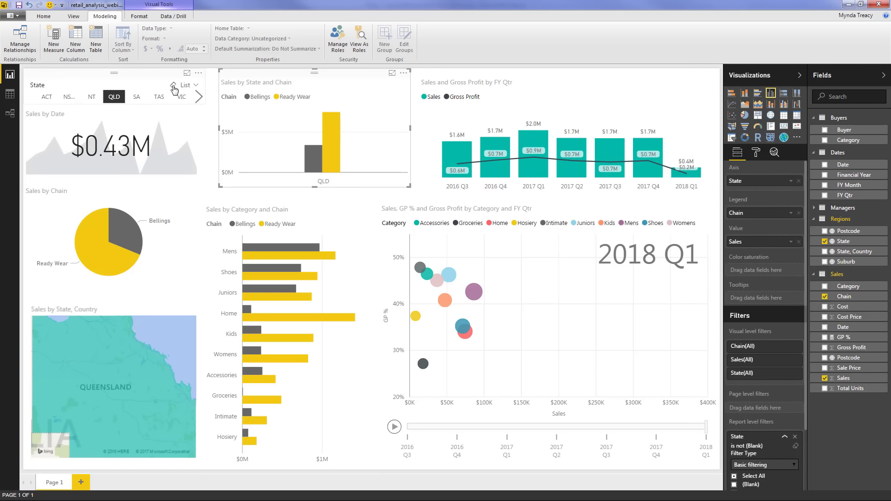
pyautogui.click(174, 87)
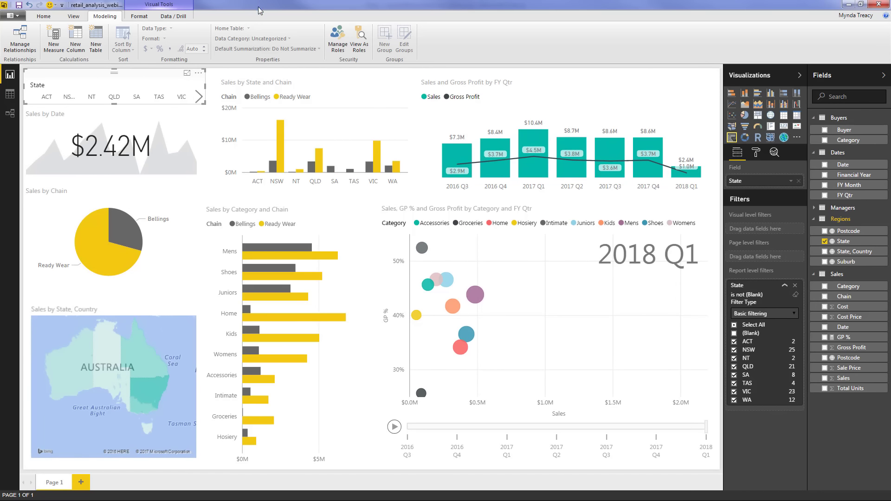
# Rename the Page 1 tab to Summary
pyautogui.doubleClick(68, 483)
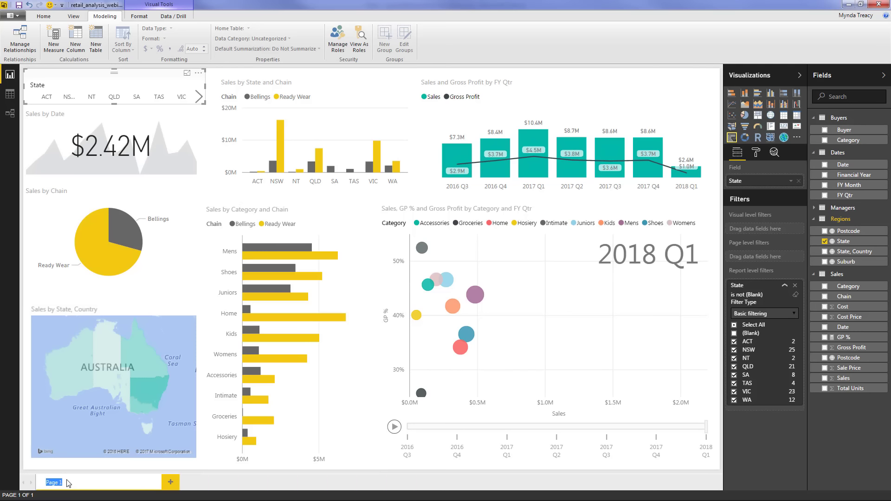
pyautogui.write('Summary')
pyautogui.press('Return')
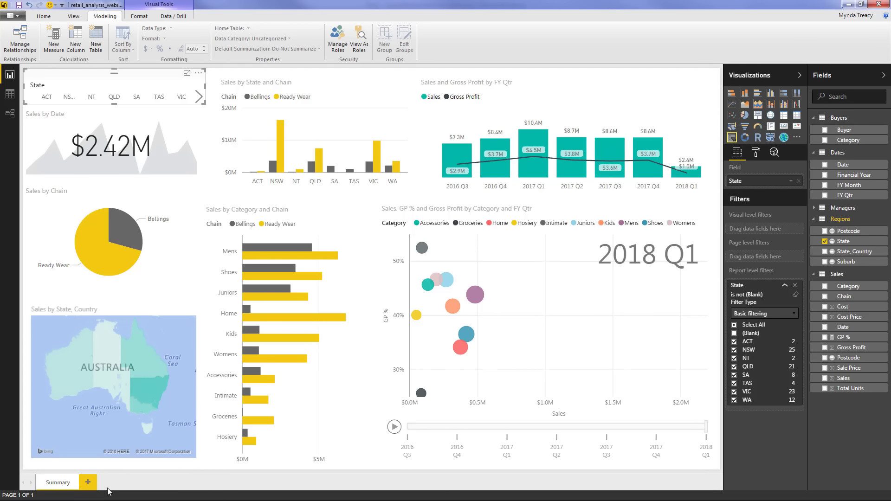
# On a new page, add a taller Sales by Buyer clustered bar chart in the lower-right corner
pyautogui.click(94, 484)
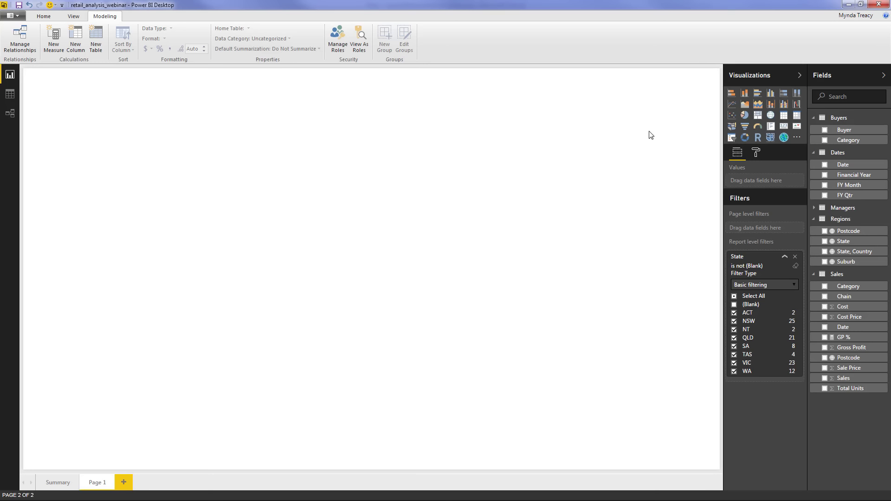
pyautogui.click(758, 96)
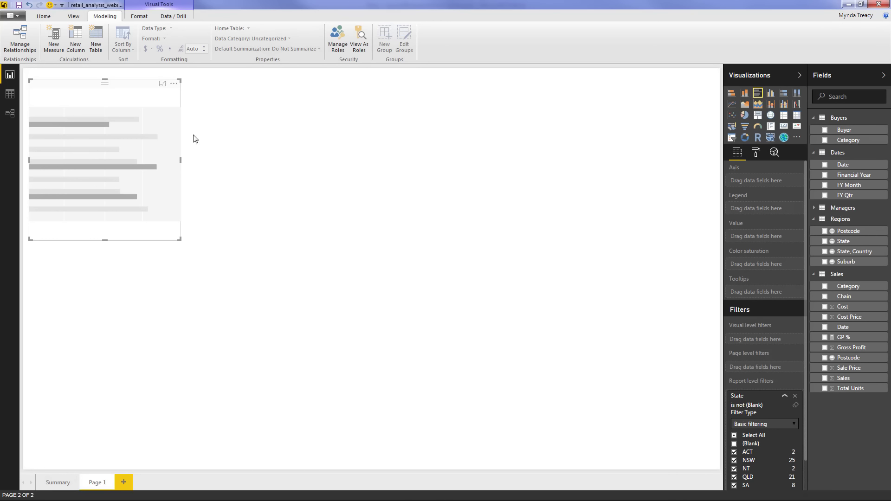
pyautogui.moveTo(183, 122); pyautogui.dragTo(773, 443)
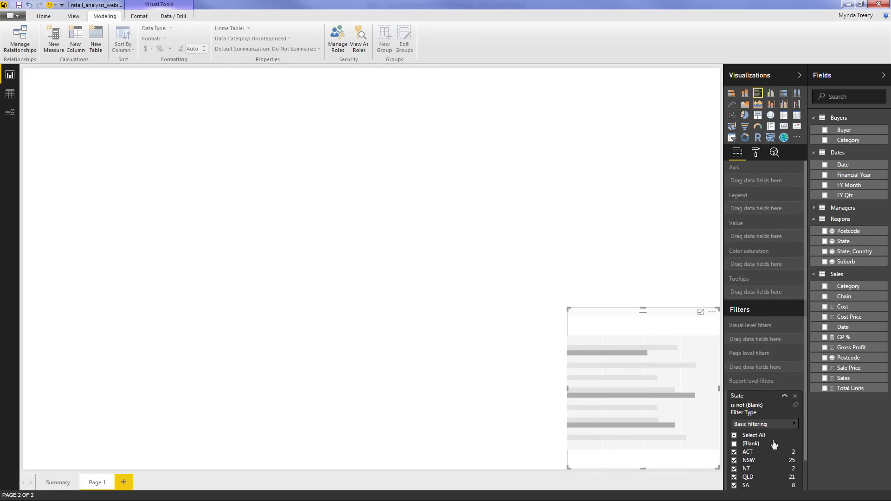
pyautogui.click(825, 379)
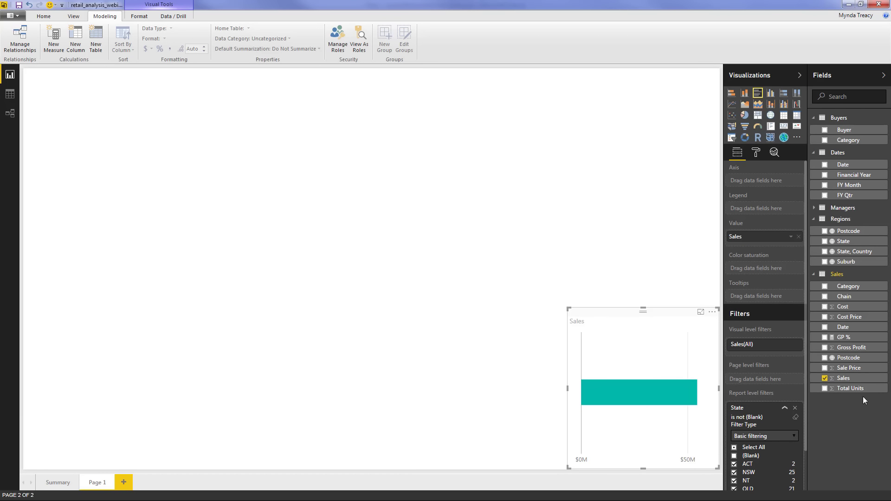
pyautogui.click(825, 130)
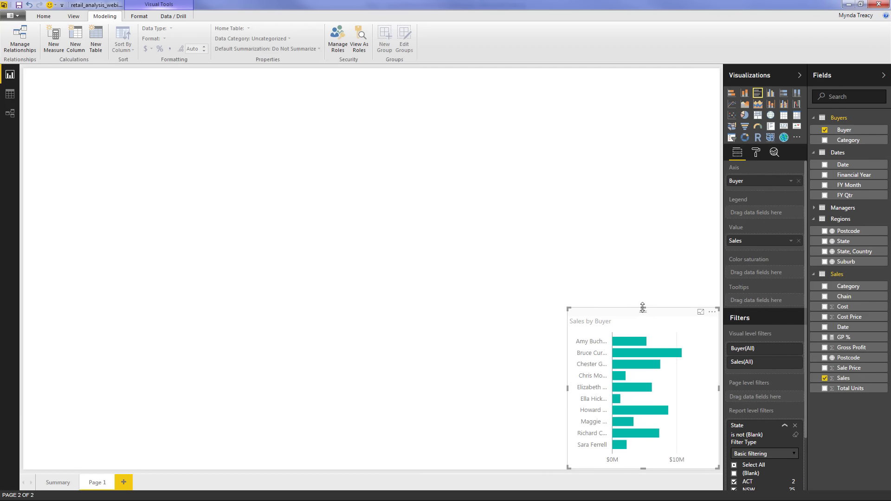
pyautogui.moveTo(644, 294); pyautogui.dragTo(645, 237)
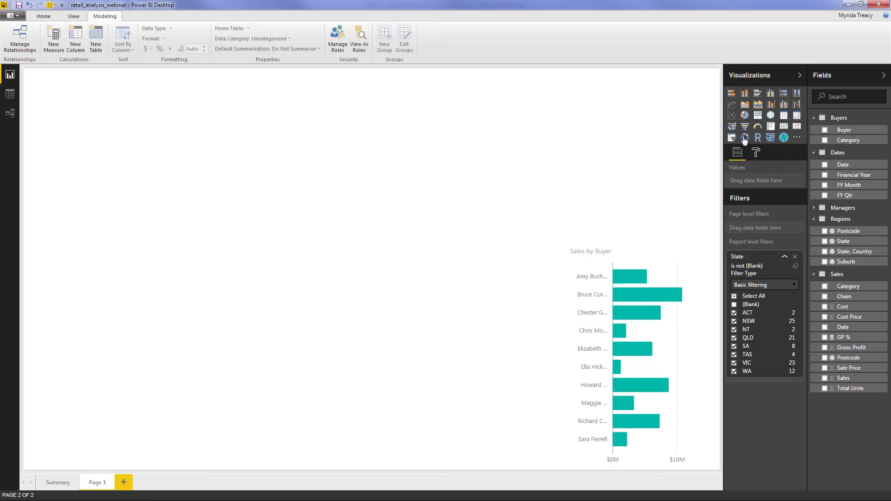
# Place a top-right bubble map sized by Sales, split by Chain, located by Postcode, panned toward Australia
pyautogui.click(771, 120)
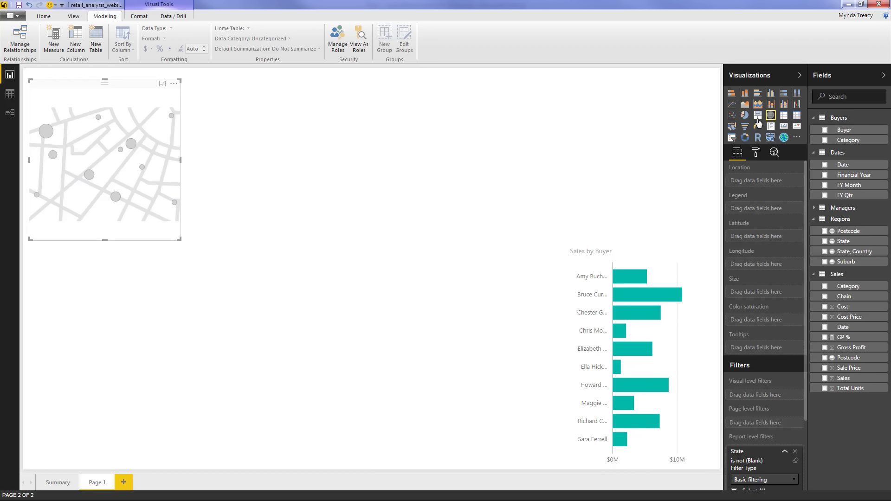
pyautogui.moveTo(148, 125); pyautogui.dragTo(713, 94)
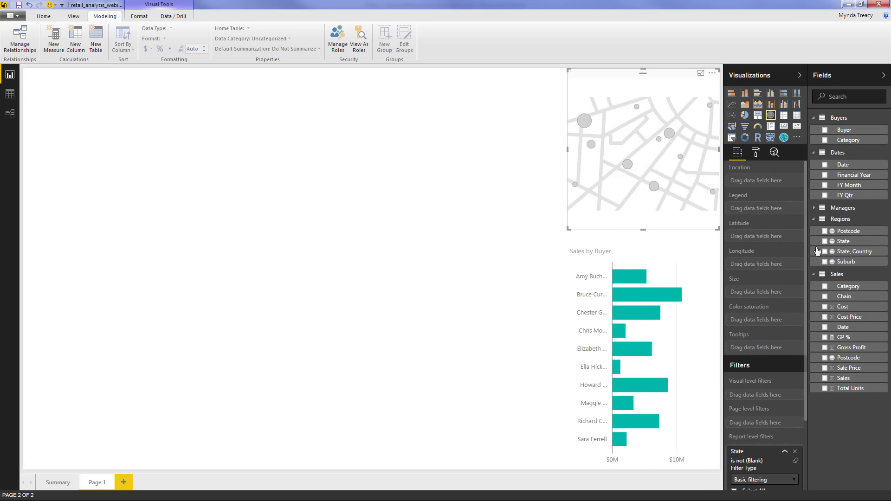
pyautogui.click(825, 379)
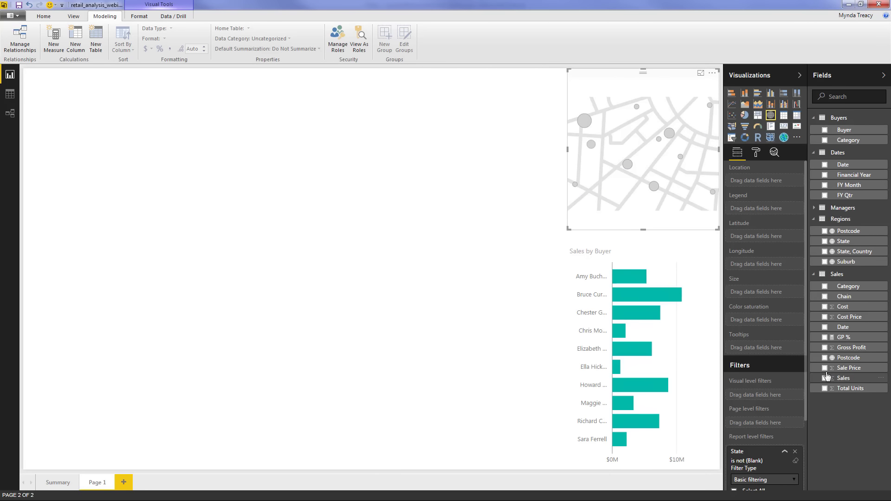
pyautogui.click(825, 297)
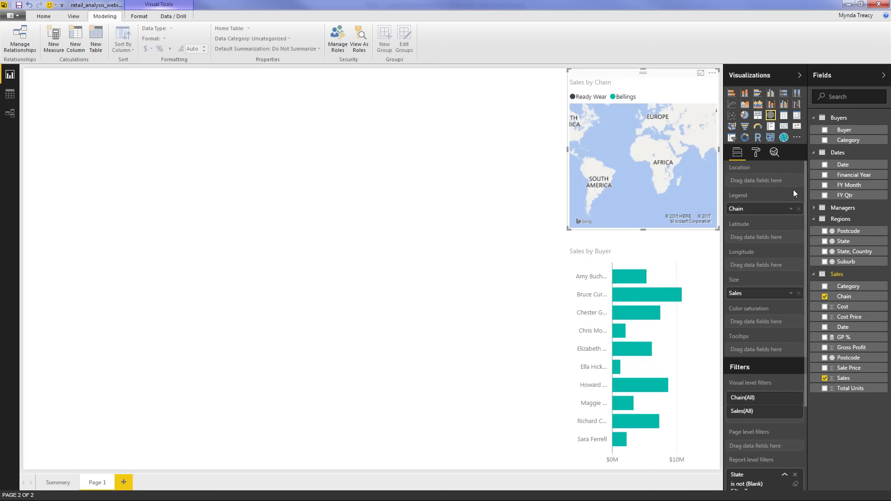
pyautogui.click(825, 231)
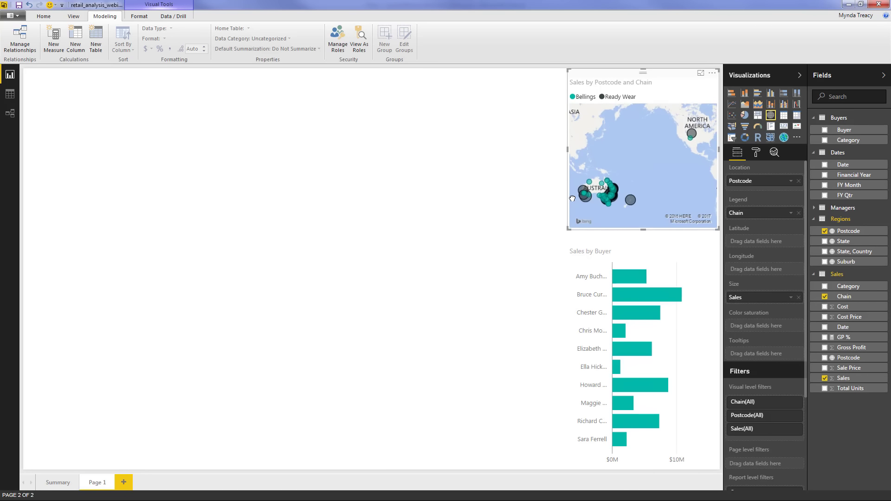
pyautogui.moveTo(572, 198); pyautogui.dragTo(597, 200)
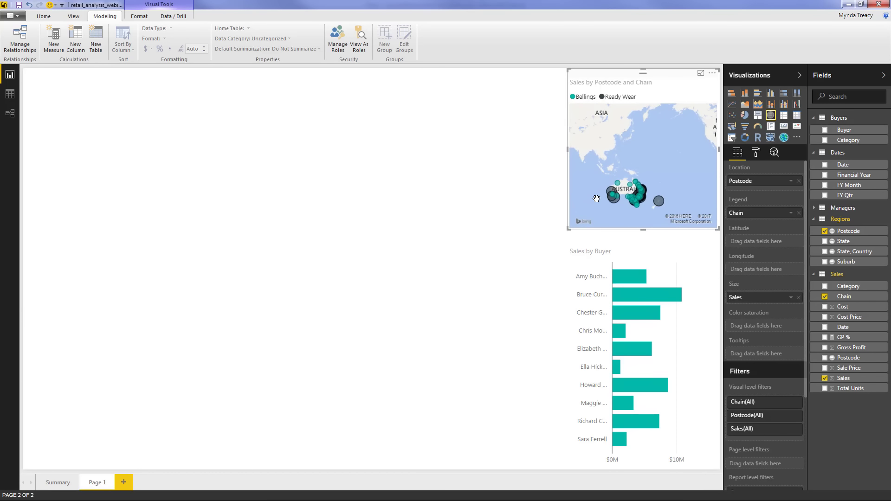
# In Data view, add a new calculated column to the Regions table and name it
pyautogui.click(13, 97)
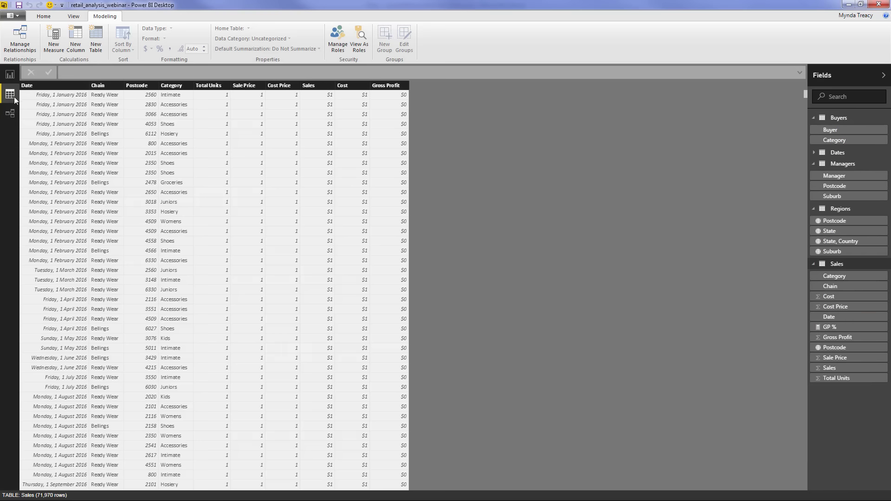
pyautogui.click(827, 209)
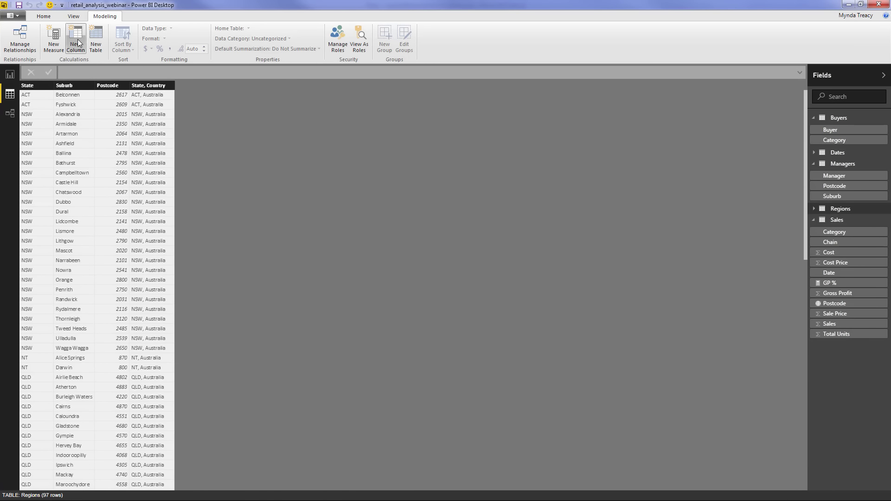
pyautogui.click(74, 38)
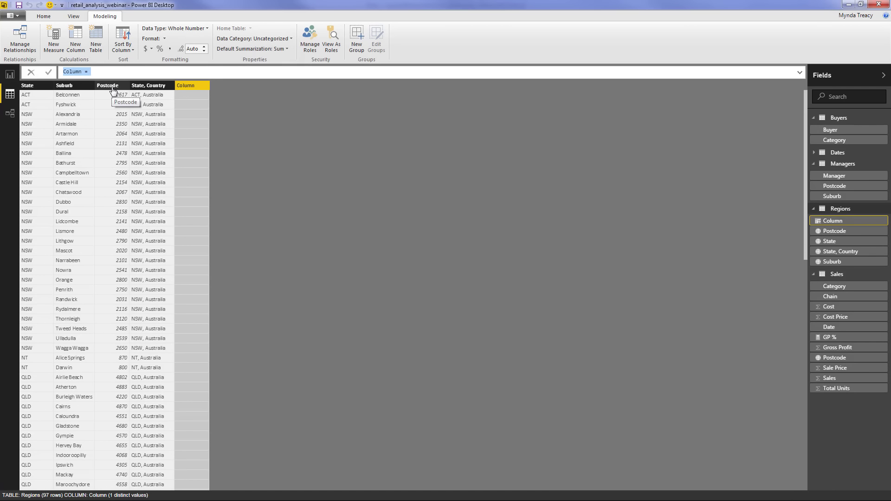
pyautogui.doubleClick(69, 71)
pyautogui.write('Post')
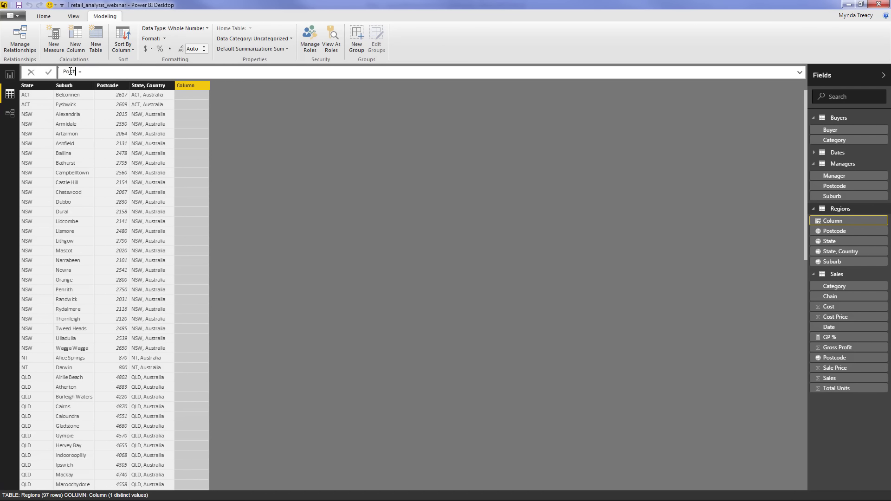
pyautogui.write('code, Subrub, SCountry')
pyautogui.write('reg')
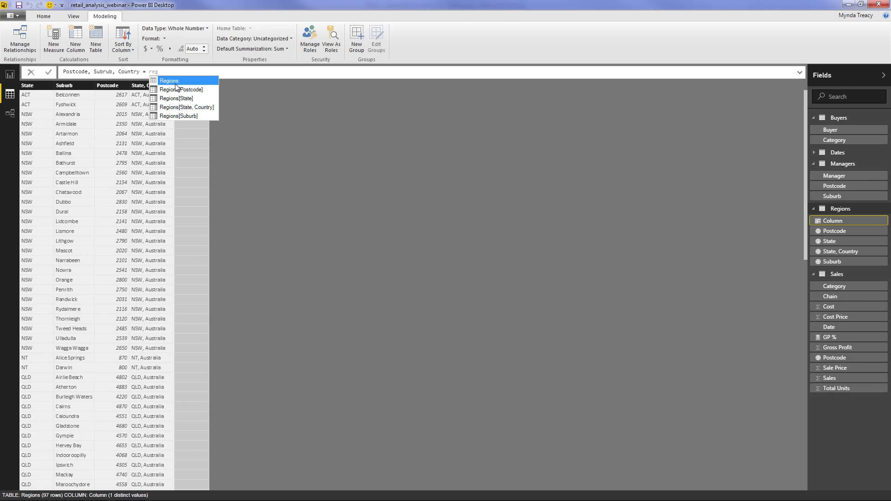
# Enter the formula joining Regions[Postcode], Regions[Suburb] and 'Australia' with commas
pyautogui.press('Down')
pyautogui.press('Down')
pyautogui.press('Up')
pyautogui.press('Tab')
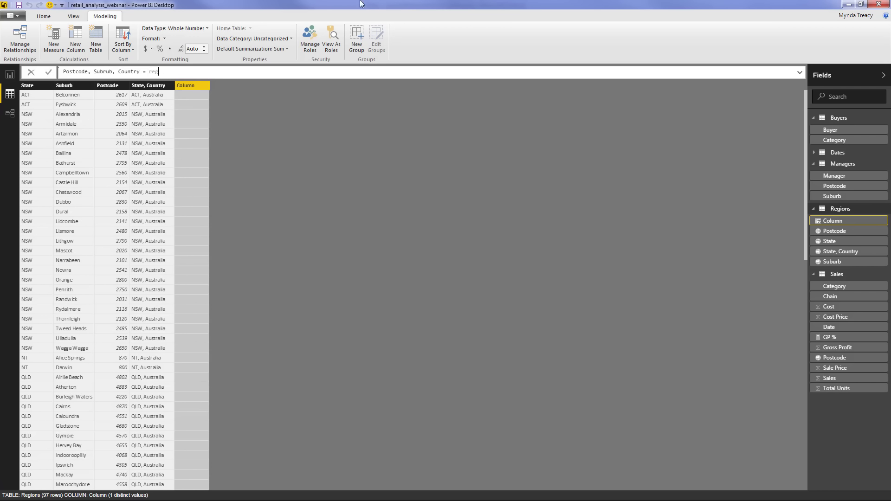
pyautogui.write('&", "&')
pyautogui.write('reg')
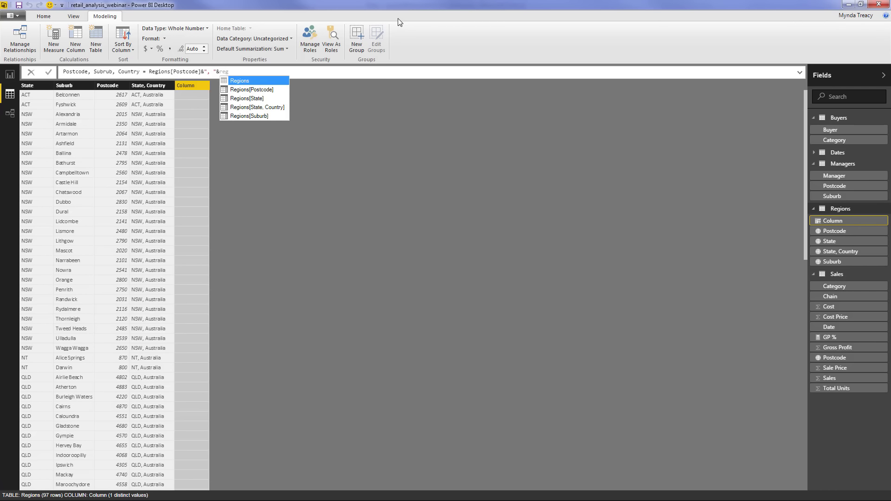
pyautogui.press('Down')
pyautogui.press('Down')
pyautogui.press('Down')
pyautogui.press('Down')
pyautogui.press('Tab')
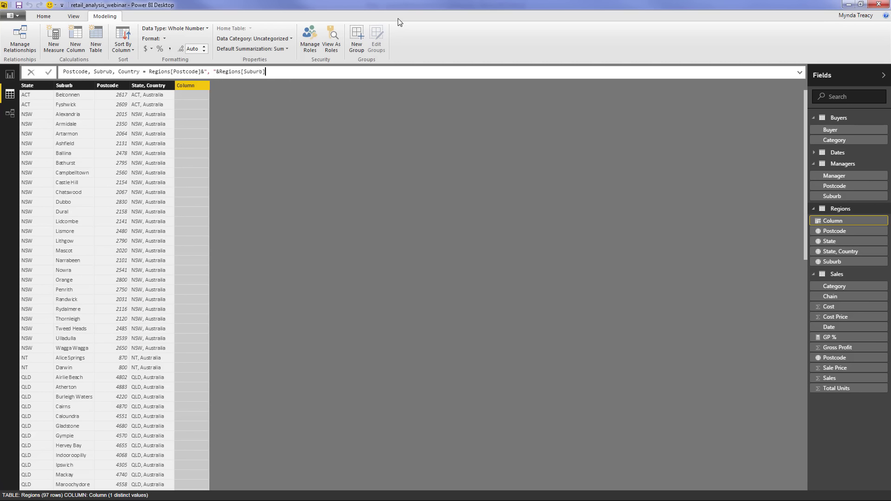
pyautogui.write('&", Australia')
pyautogui.press('Return')
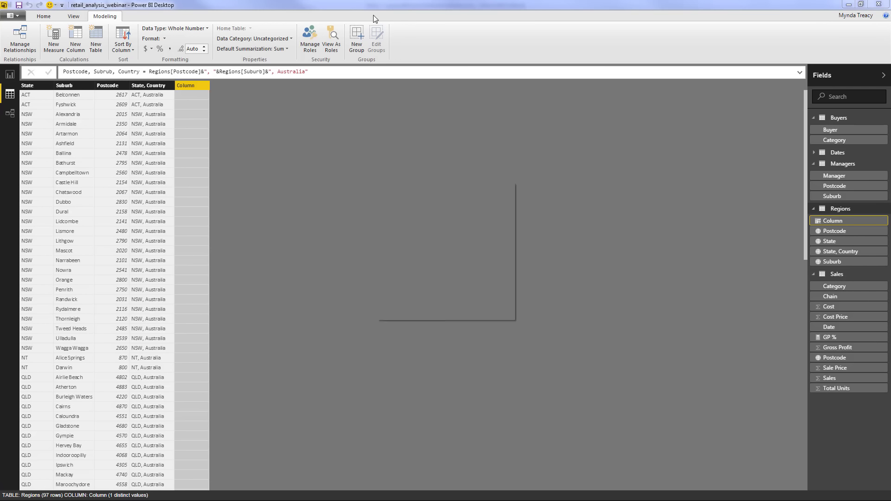
# Set the new Postcode, Suburb, Country column's data category to Postal Code, then return to Report view
pyautogui.click(162, 89)
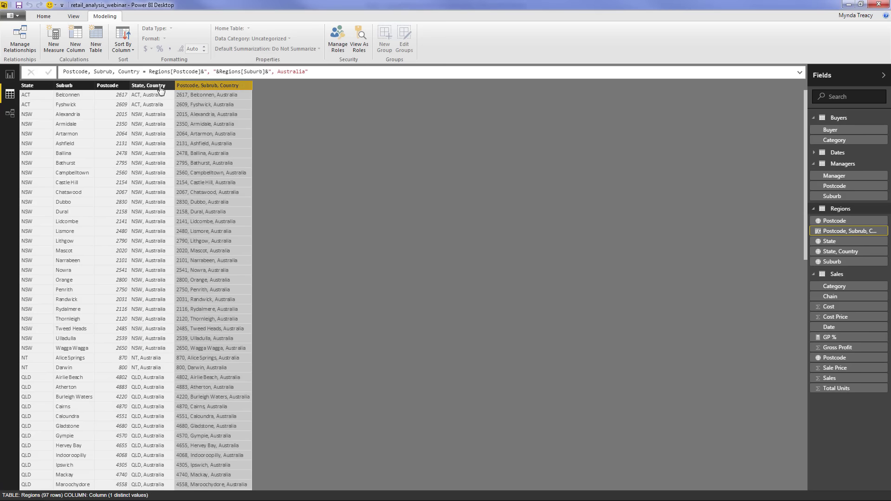
pyautogui.click(214, 89)
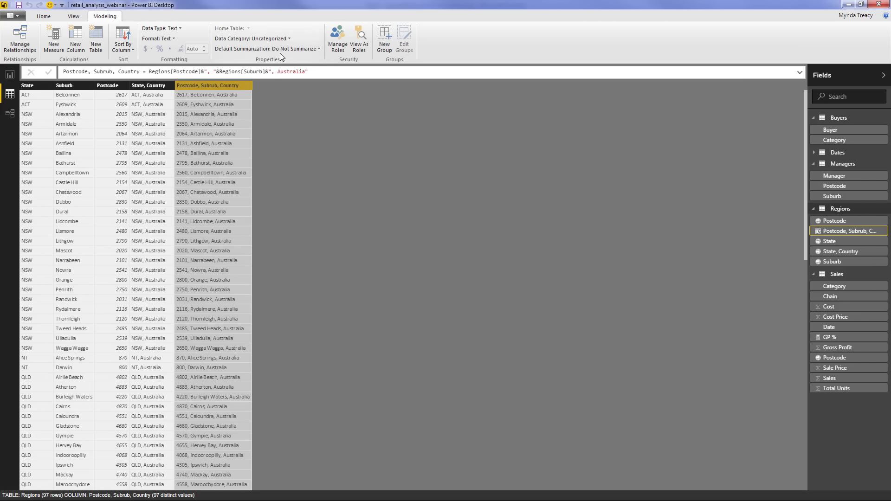
pyautogui.click(283, 38)
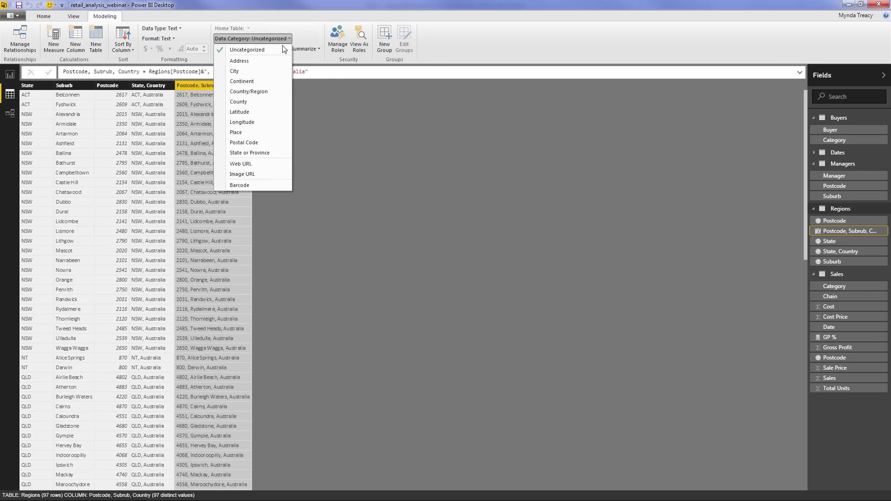
pyautogui.click(270, 144)
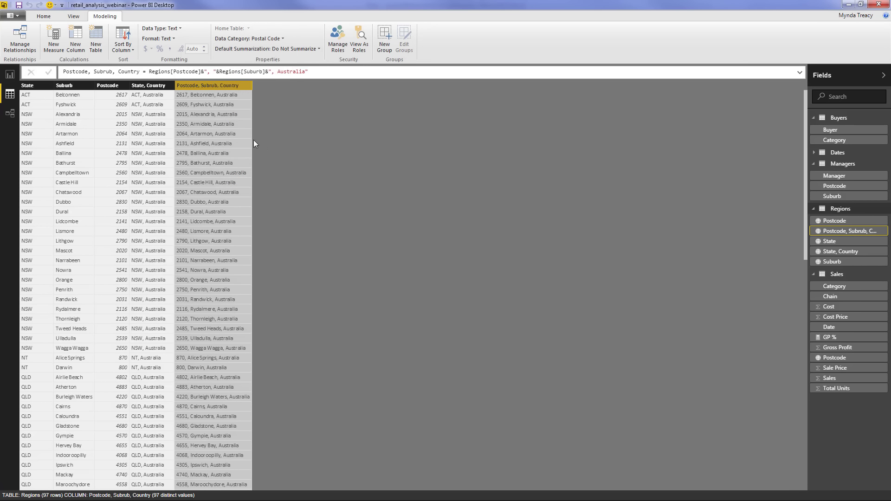
pyautogui.click(10, 74)
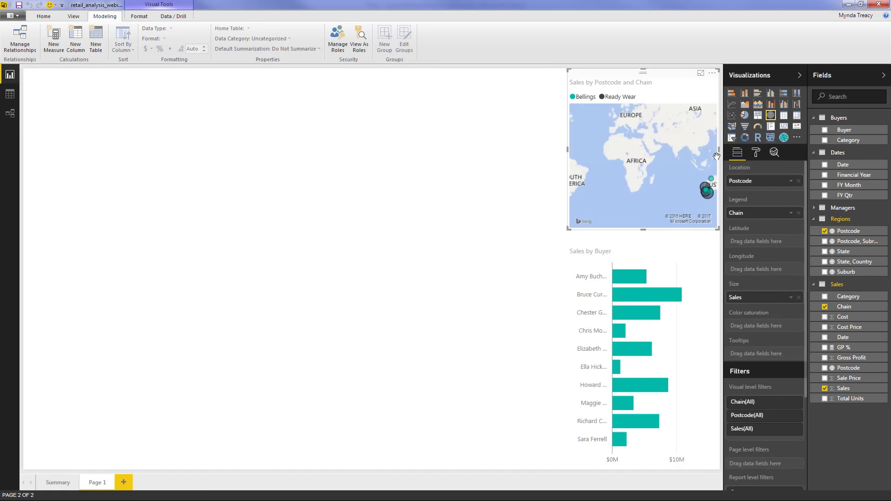
# Replace Postcode with Postcode, Suburb, Country as the map's location field
pyautogui.click(798, 181)
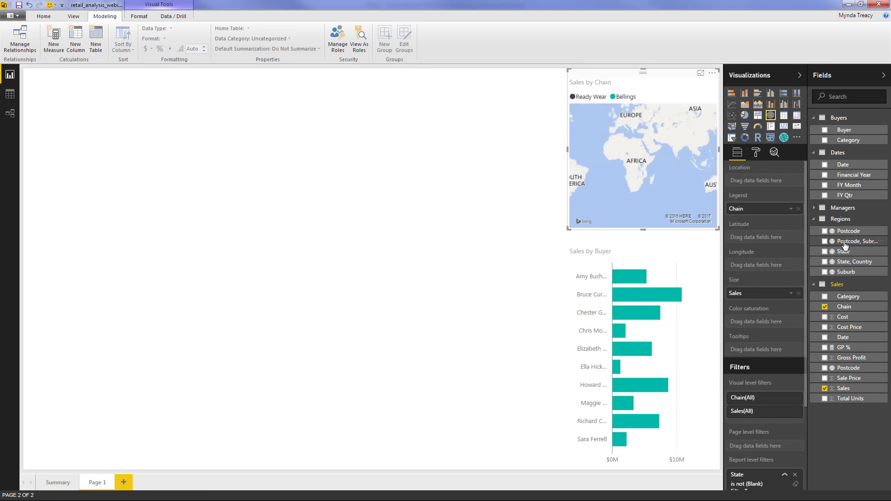
pyautogui.moveTo(835, 244); pyautogui.dragTo(762, 181)
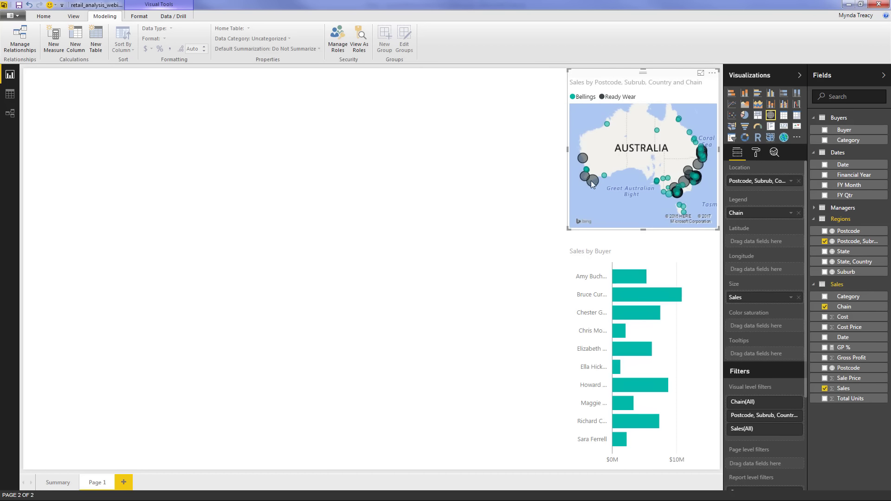
pyautogui.moveTo(591, 180)
pyautogui.moveTo(682, 184)
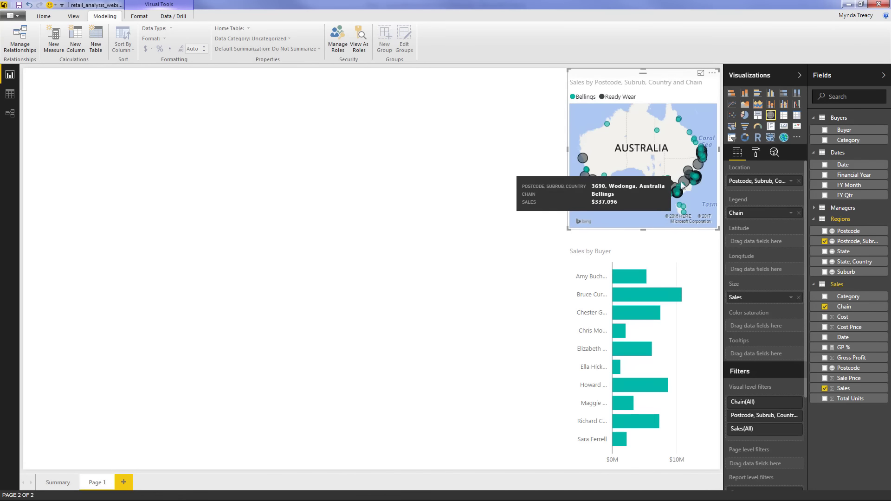
# In the map's data colours, make Bellings dark grey and Ready Wear yellow
pyautogui.click(757, 154)
pyautogui.click(764, 186)
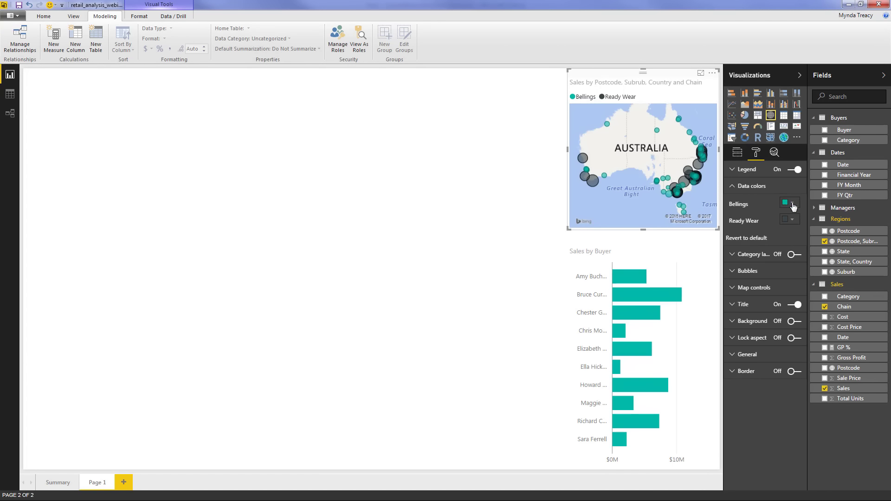
pyautogui.click(790, 203)
pyautogui.click(733, 243)
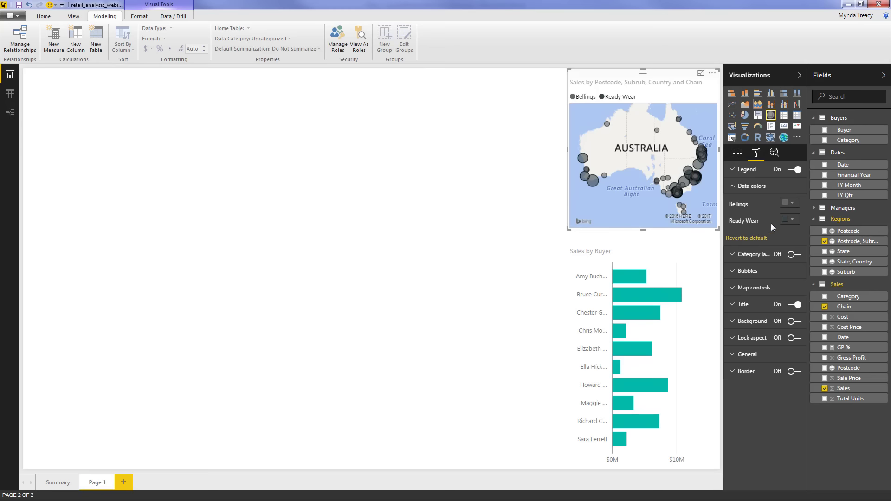
pyautogui.click(792, 220)
pyautogui.click(765, 242)
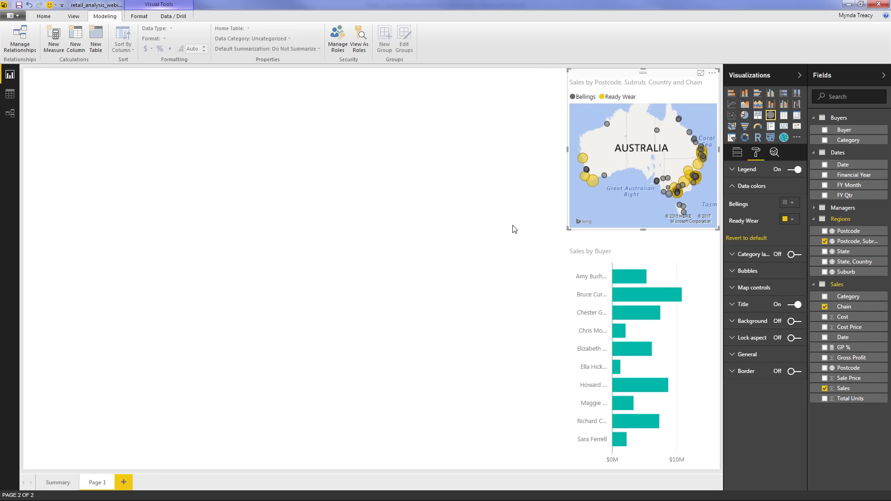
pyautogui.click(513, 229)
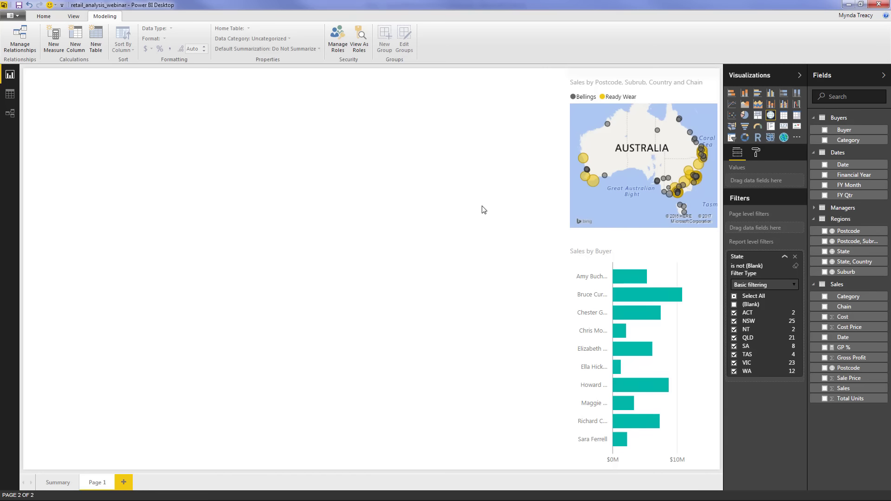
# Insert a clustered bar chart beside the map, stretched down to the page bottom
pyautogui.click(758, 92)
pyautogui.moveTo(107, 86); pyautogui.dragTo(483, 89)
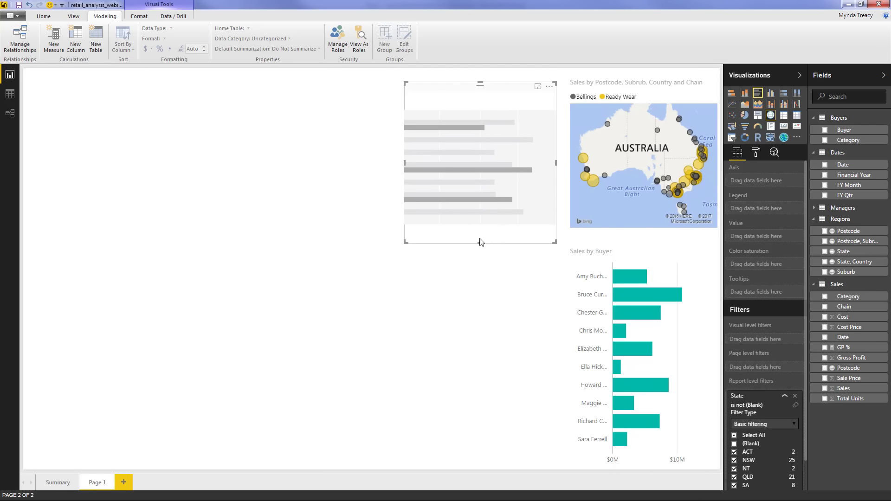
pyautogui.moveTo(481, 243); pyautogui.dragTo(480, 343)
pyautogui.moveTo(516, 458); pyautogui.dragTo(516, 475)
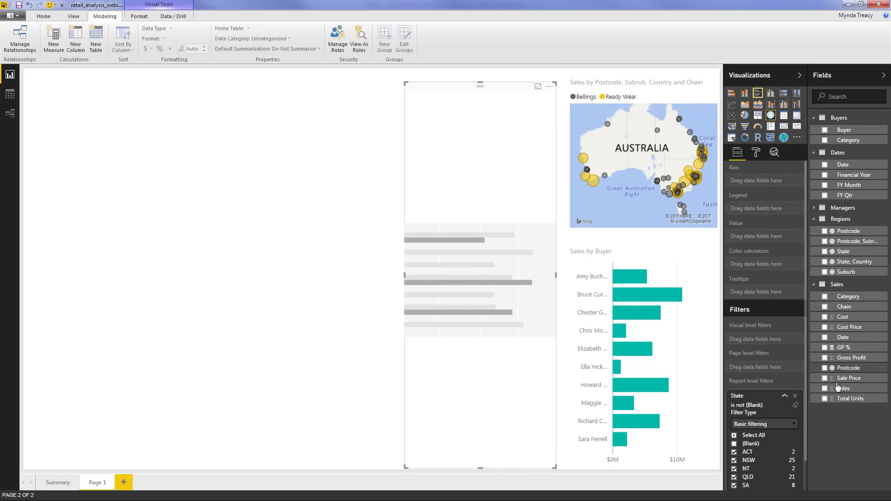
# Show Sales on the chart with State above Manager in the axis
pyautogui.click(825, 388)
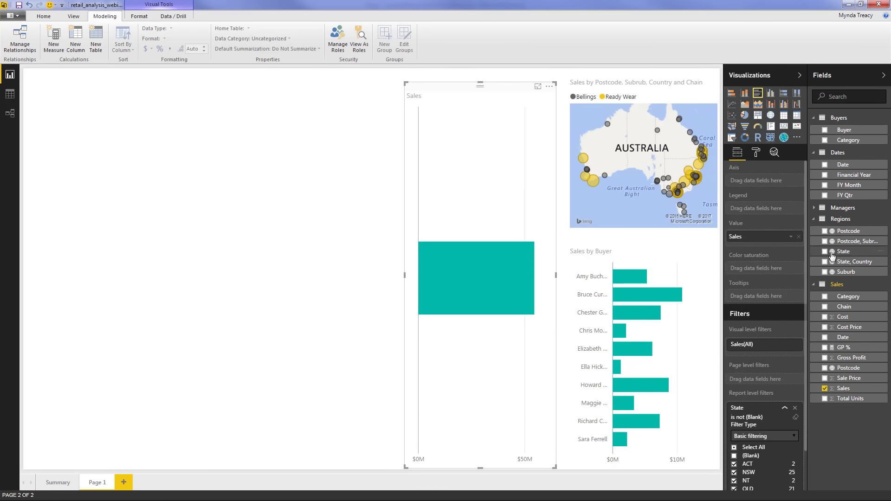
pyautogui.click(813, 210)
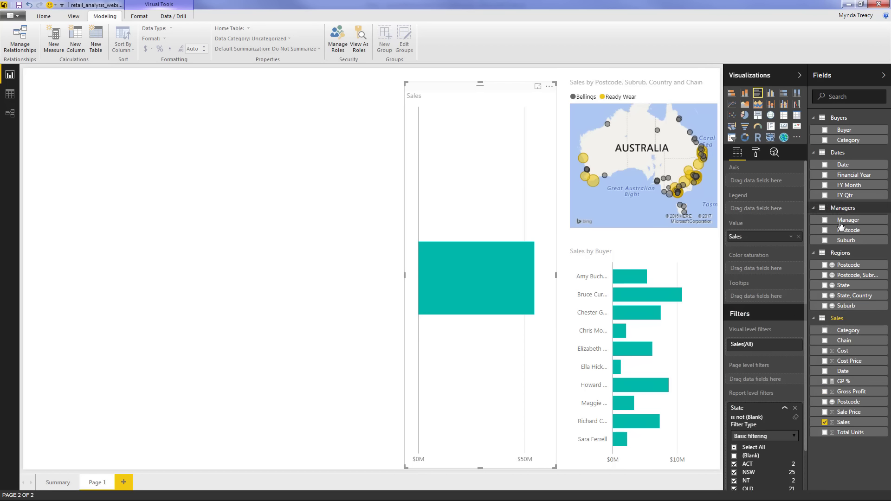
pyautogui.click(825, 220)
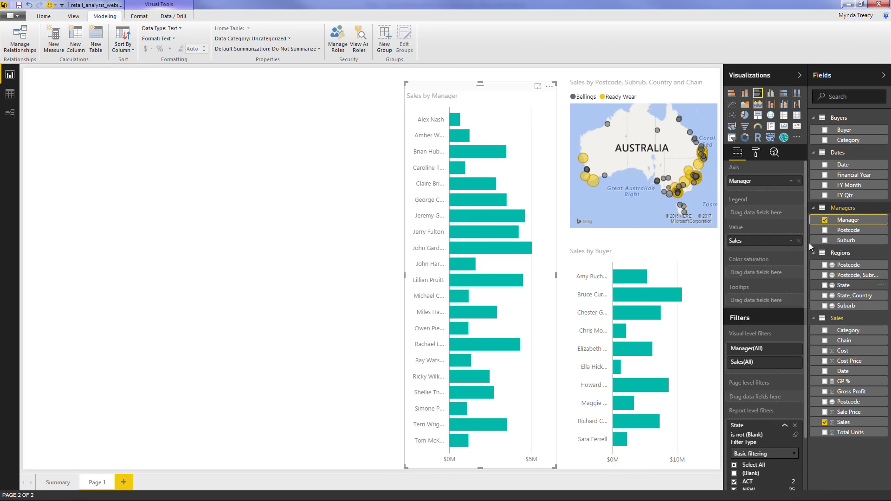
pyautogui.moveTo(809, 243); pyautogui.dragTo(759, 182)
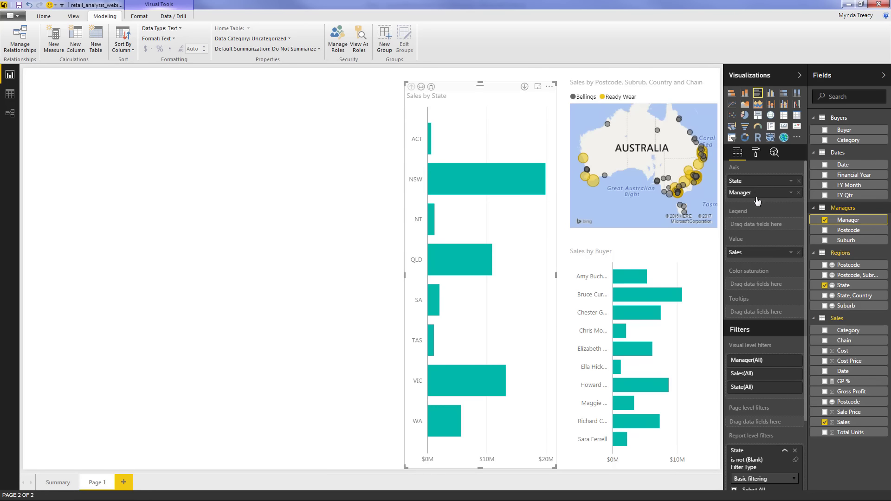
pyautogui.moveTo(429, 129)
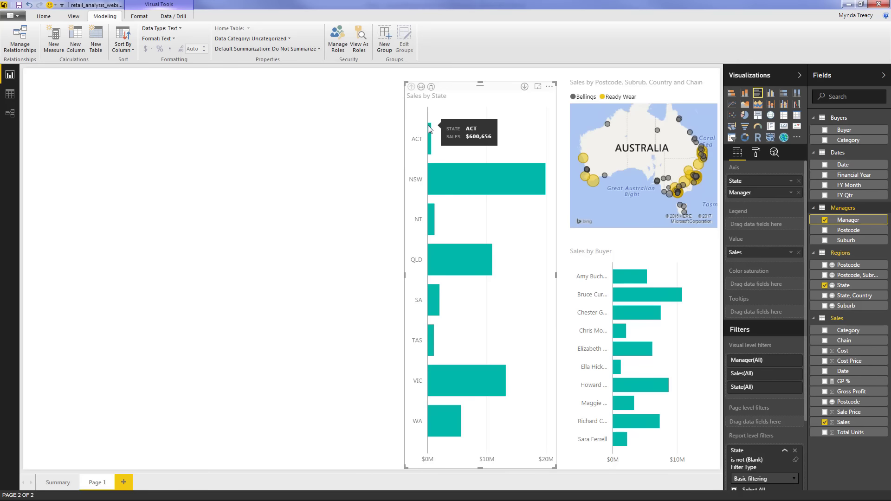
pyautogui.moveTo(458, 407)
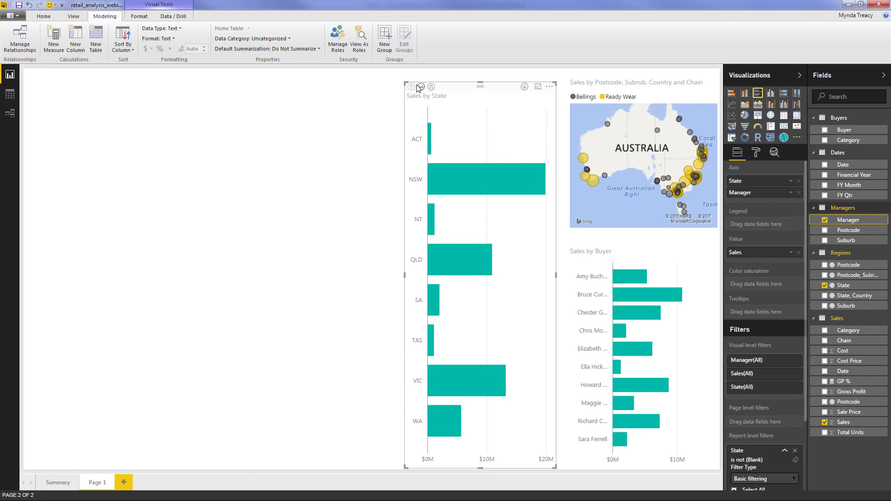
# In Focus mode, expand all down one level to list every state-manager pair
pyautogui.click(538, 88)
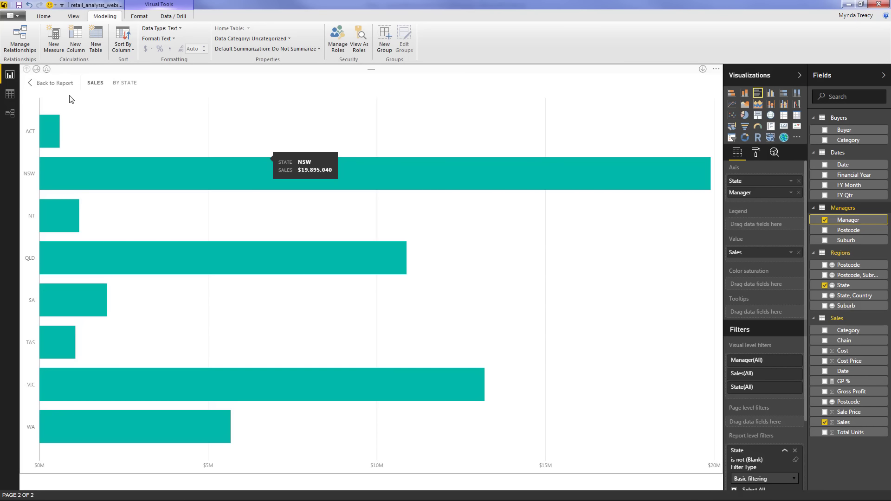
pyautogui.click(47, 69)
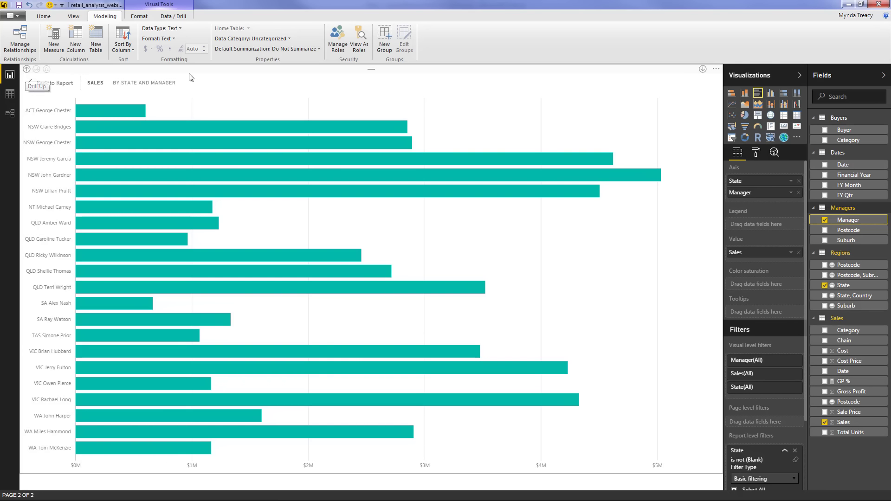
pyautogui.click(55, 84)
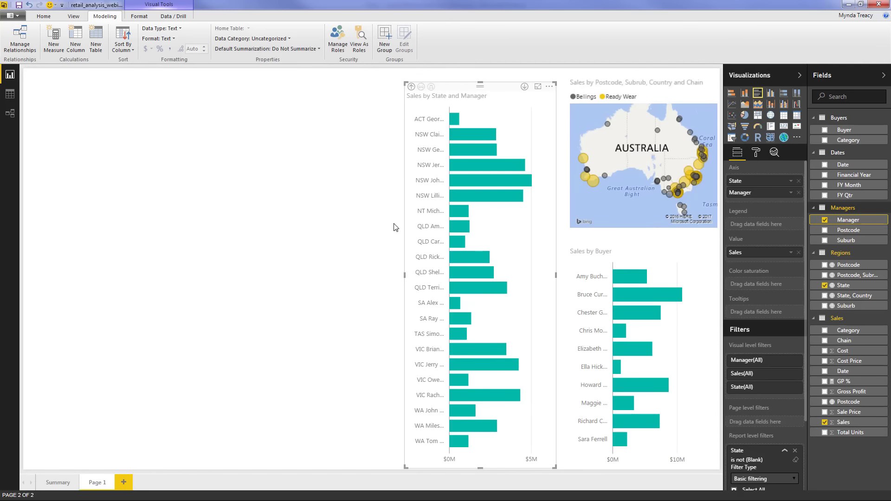
# Widen the chart so manager names fit and shade its bars by GP % colour saturation
pyautogui.moveTo(383, 279); pyautogui.dragTo(379, 279)
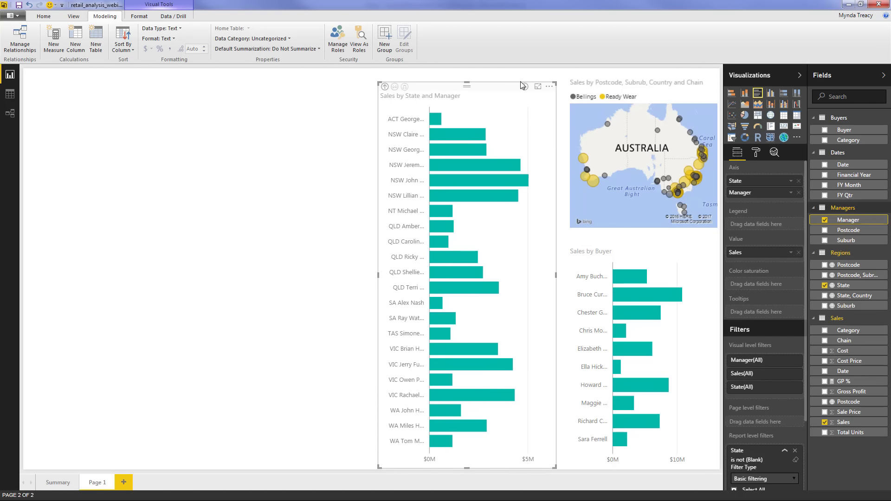
pyautogui.moveTo(521, 128); pyautogui.dragTo(526, 123)
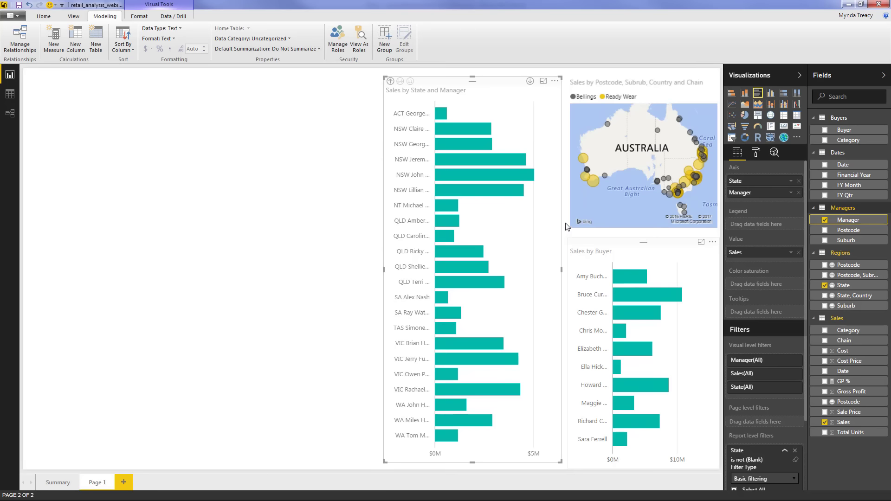
pyautogui.moveTo(845, 385); pyautogui.dragTo(763, 287)
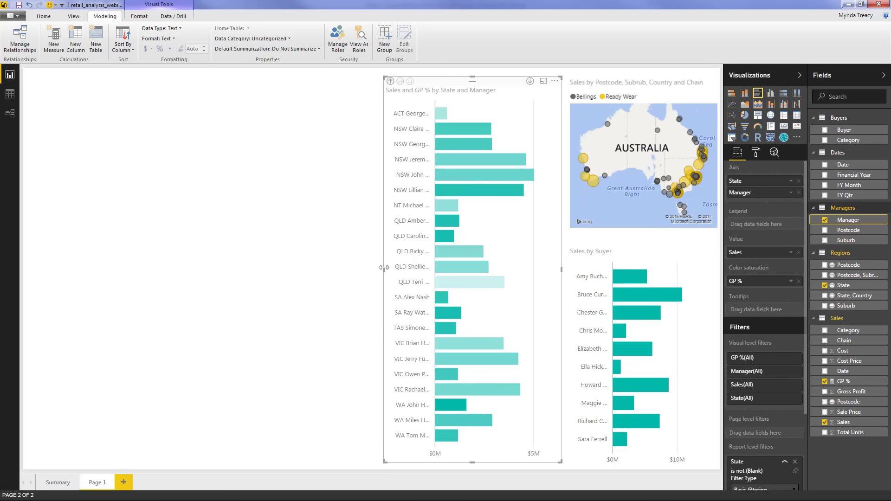
pyautogui.moveTo(384, 268); pyautogui.dragTo(355, 267)
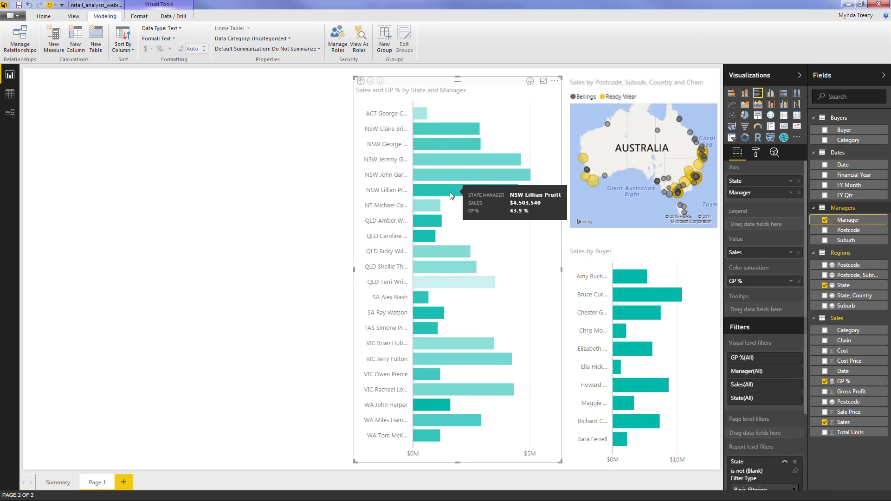
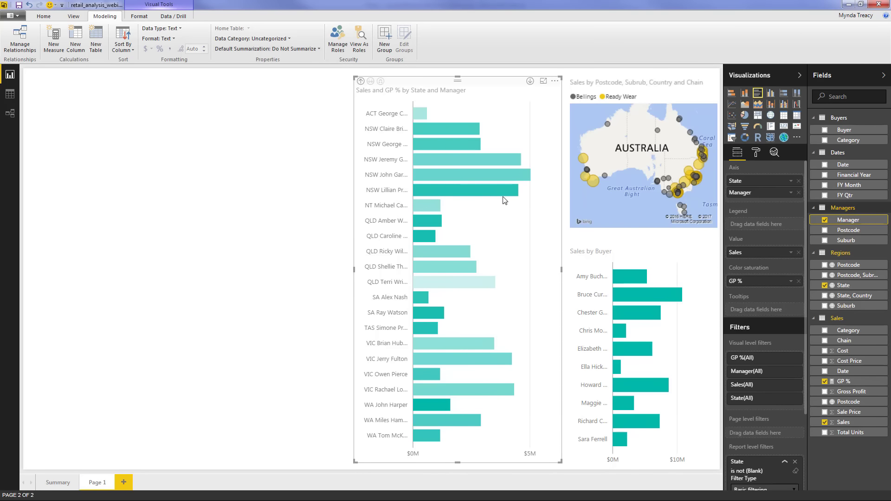
# Drag the State and Manager bar chart's left edge inward to narrow it, then deselect it
pyautogui.click(755, 159)
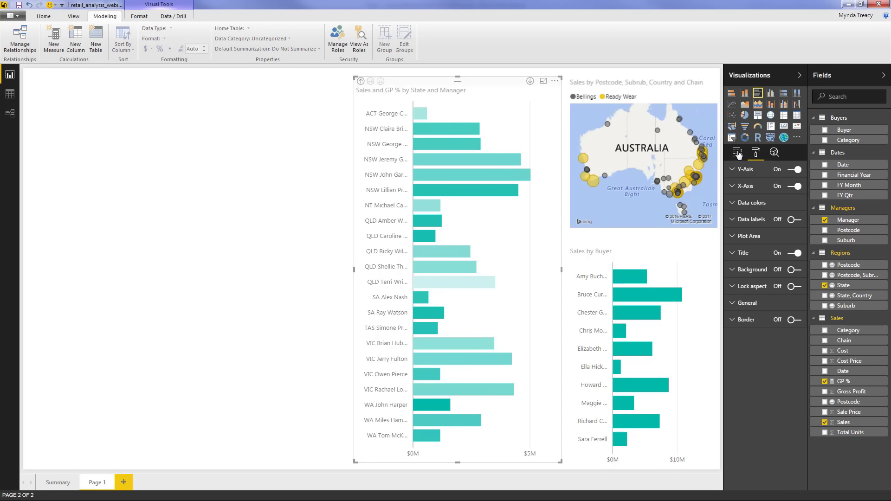
pyautogui.click(738, 153)
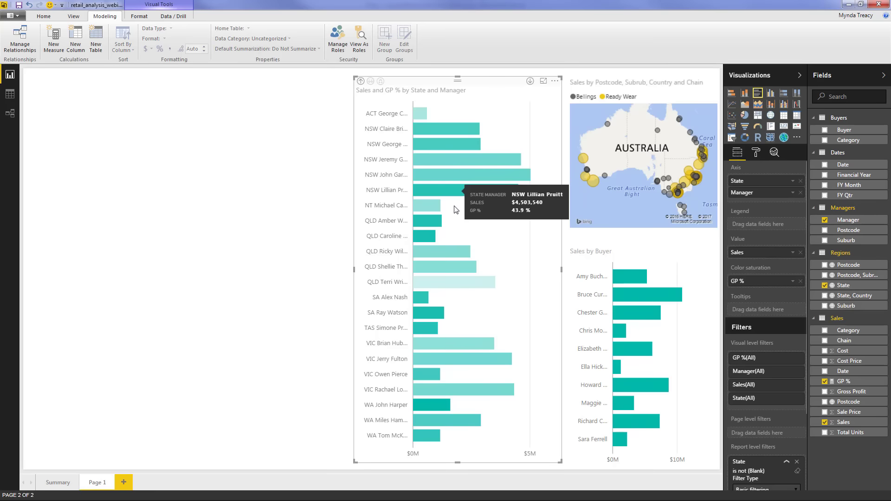
pyautogui.moveTo(355, 268); pyautogui.dragTo(371, 272)
pyautogui.click(320, 264)
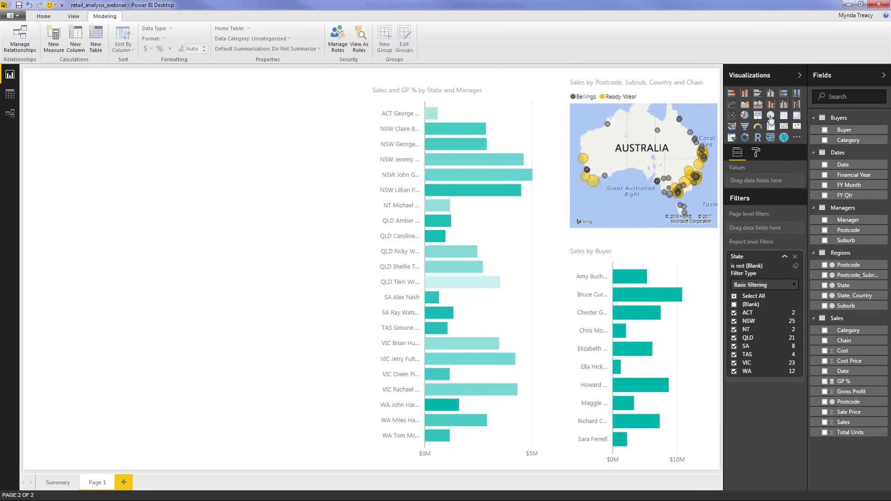
# Insert a blank area chart at the page's bottom-left and widen it rightward
pyautogui.click(748, 109)
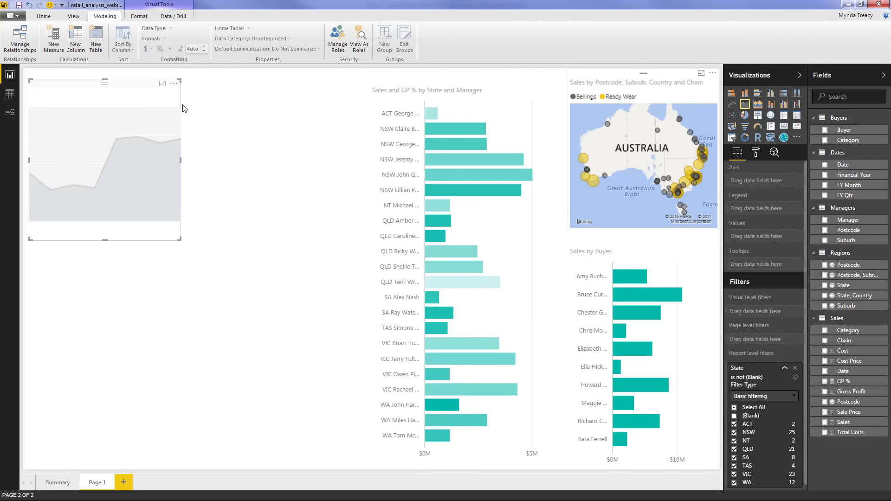
pyautogui.moveTo(119, 92); pyautogui.dragTo(37, 386)
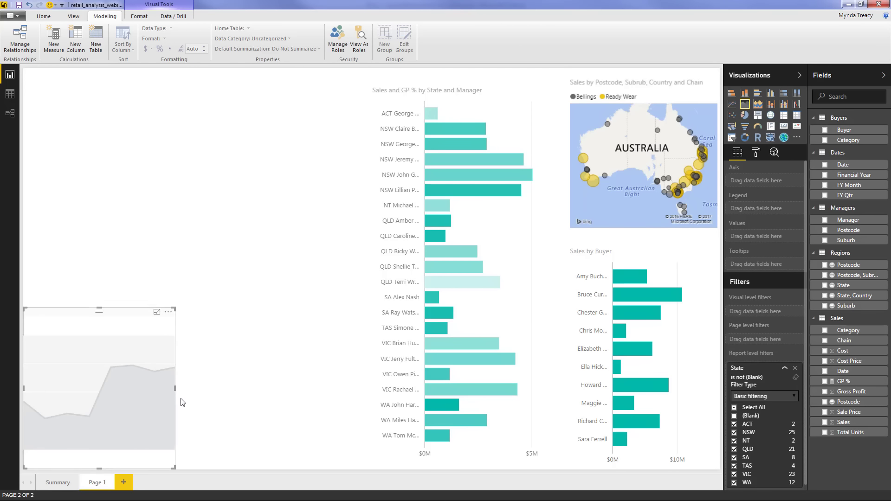
pyautogui.moveTo(175, 309); pyautogui.dragTo(360, 327)
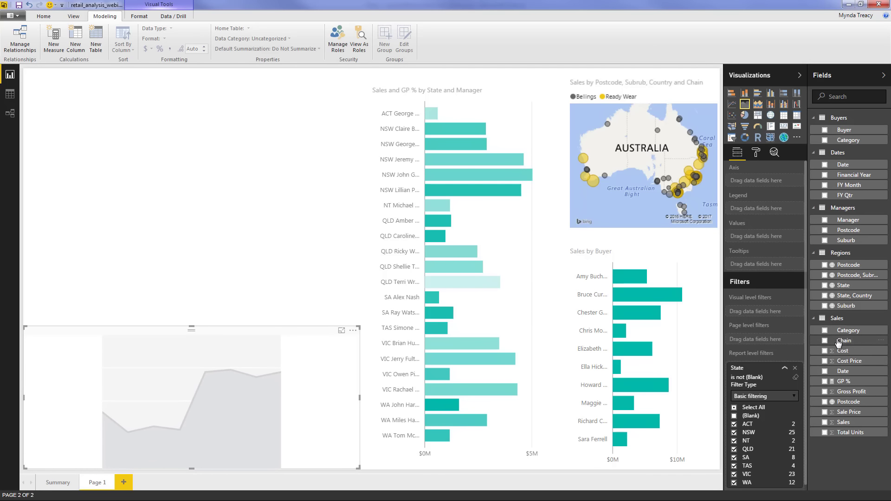
# Plot Sales over Date with Chain as the legend, expanding the axis to quarters
pyautogui.click(825, 422)
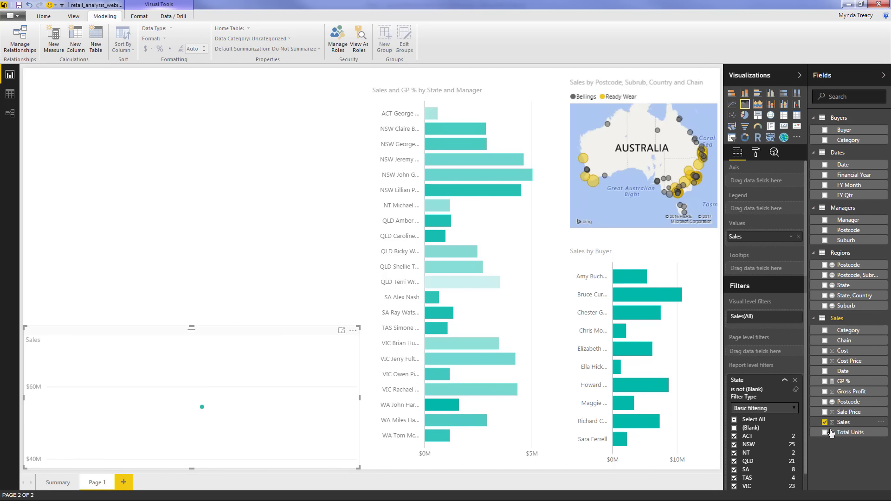
pyautogui.click(825, 166)
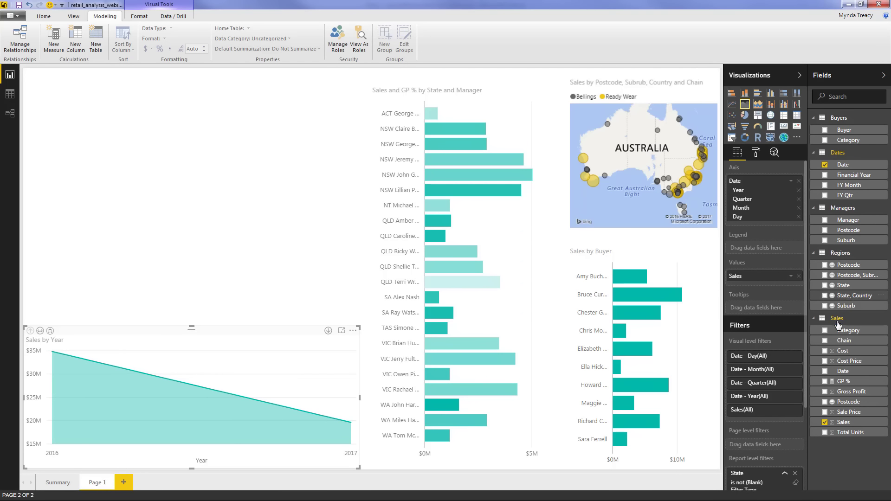
pyautogui.click(825, 341)
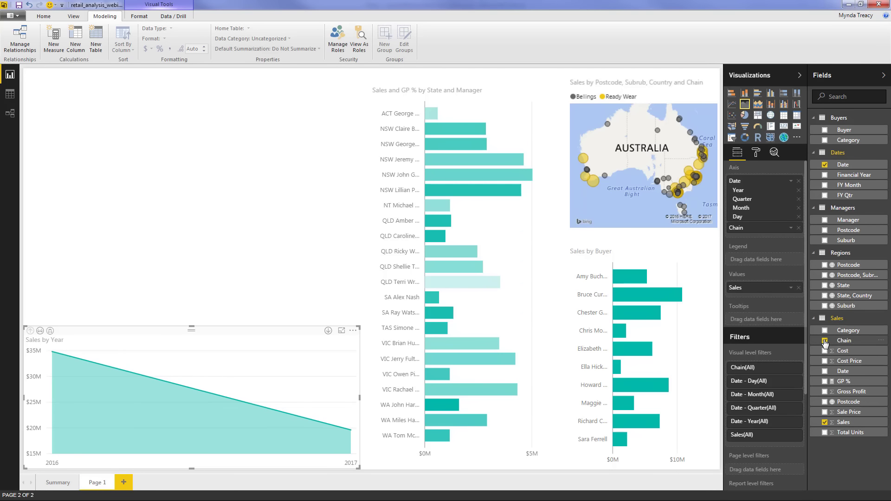
pyautogui.moveTo(773, 259); pyautogui.dragTo(773, 263)
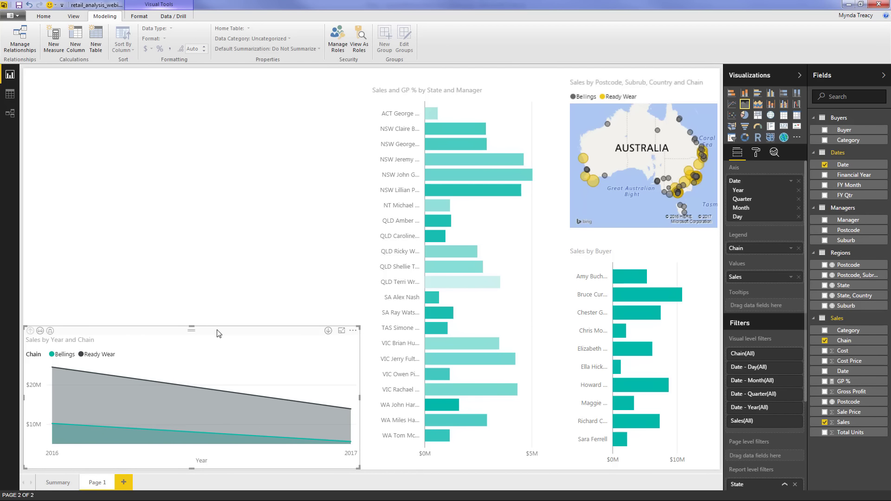
pyautogui.click(50, 331)
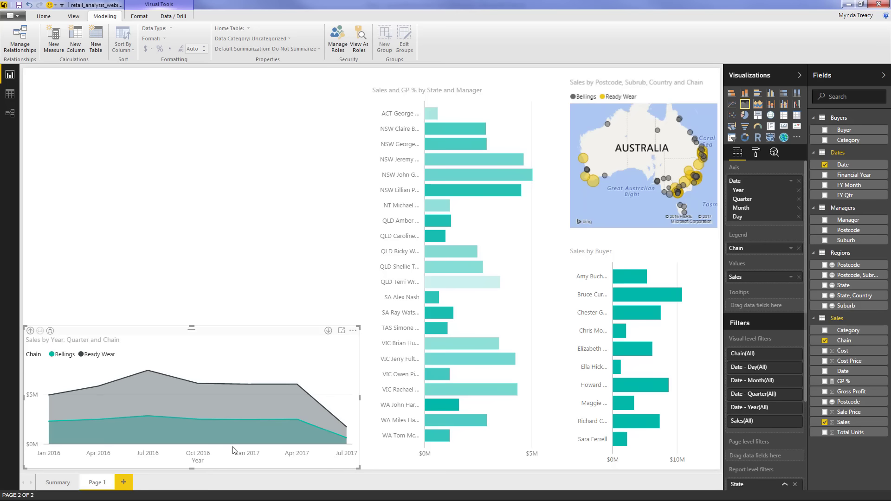
# Set the data colours to grey for Bellings and yellow for Ready Wear
pyautogui.click(756, 152)
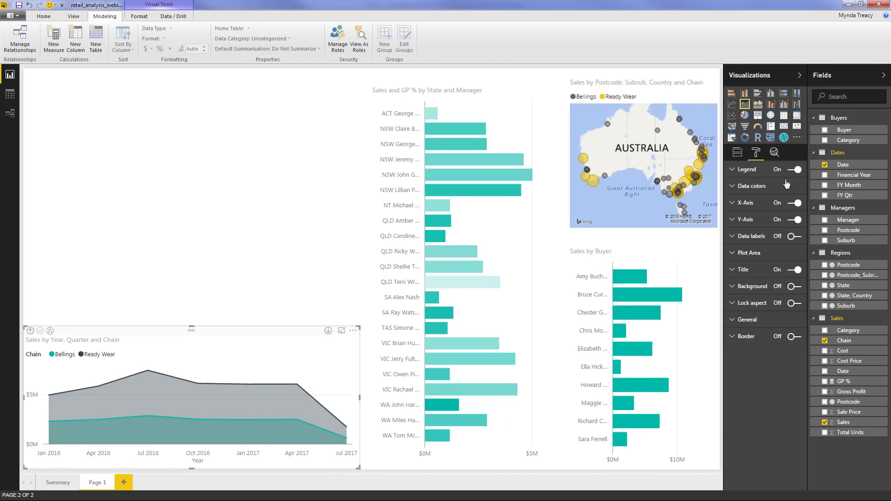
pyautogui.click(755, 188)
pyautogui.click(791, 205)
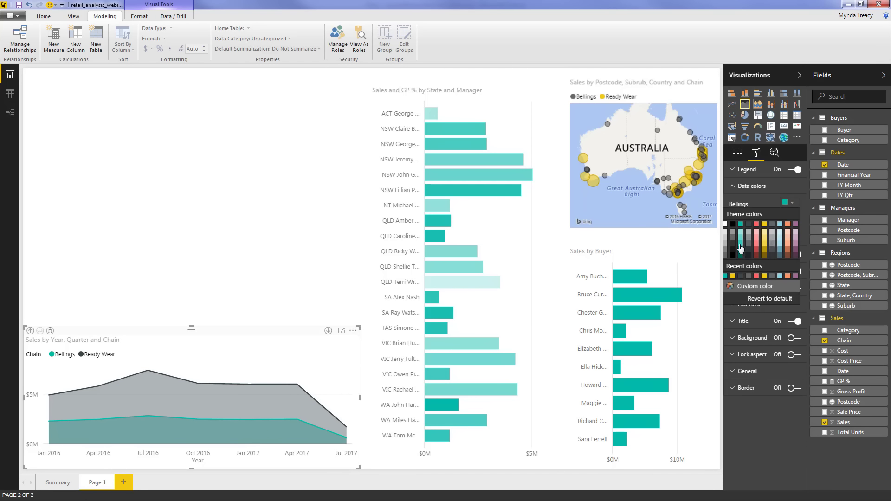
pyautogui.click(772, 225)
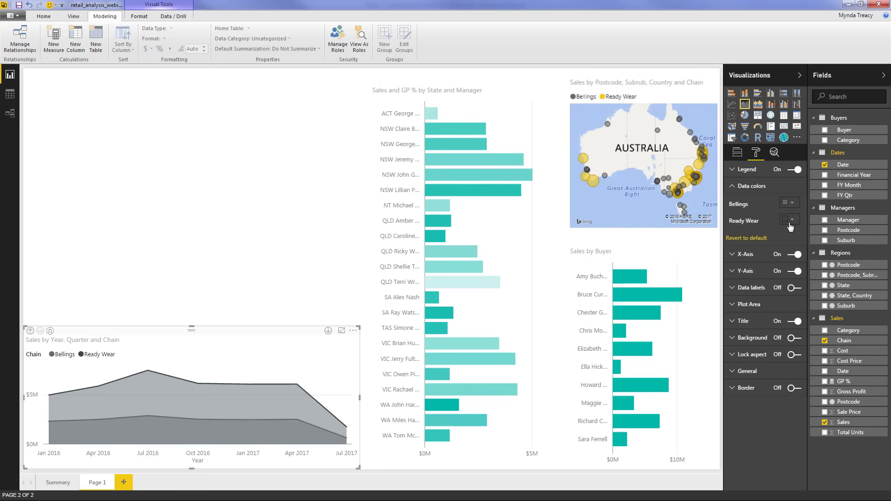
pyautogui.click(790, 223)
pyautogui.click(790, 223)
pyautogui.click(789, 222)
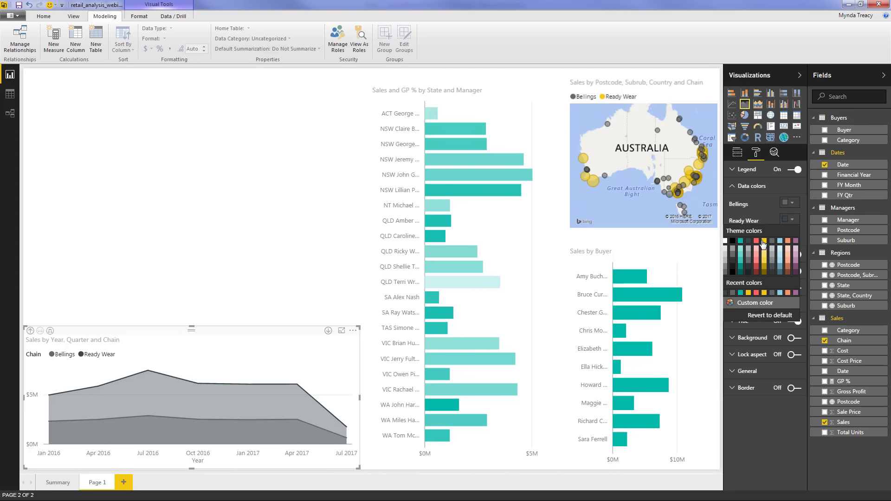
pyautogui.click(764, 241)
# Replace the Date hierarchy on the axis with the plain Date field
pyautogui.click(737, 152)
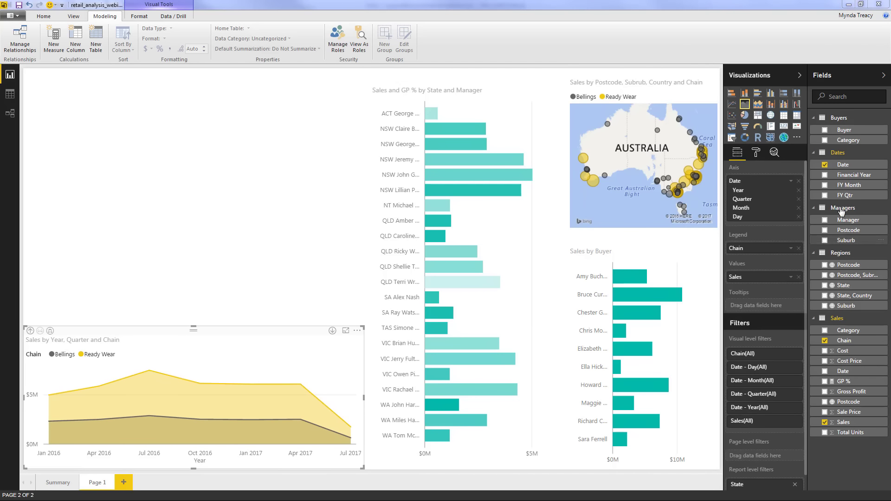
pyautogui.click(800, 181)
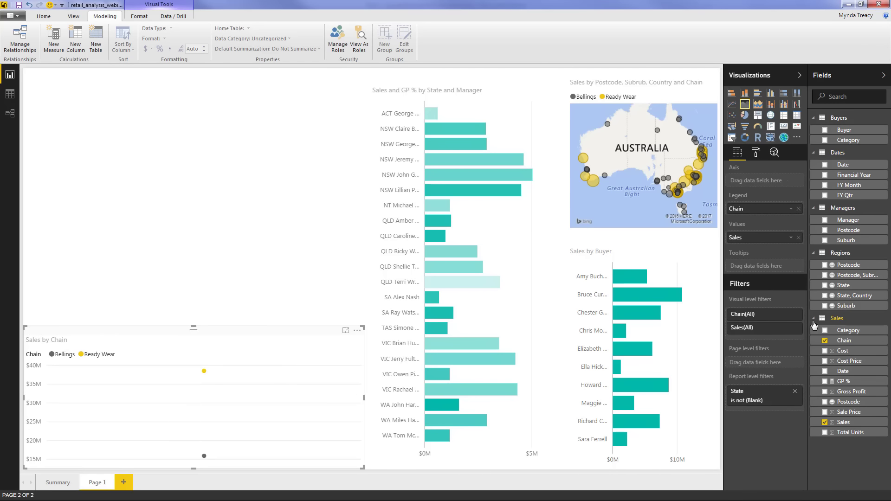
pyautogui.moveTo(852, 374); pyautogui.dragTo(761, 180)
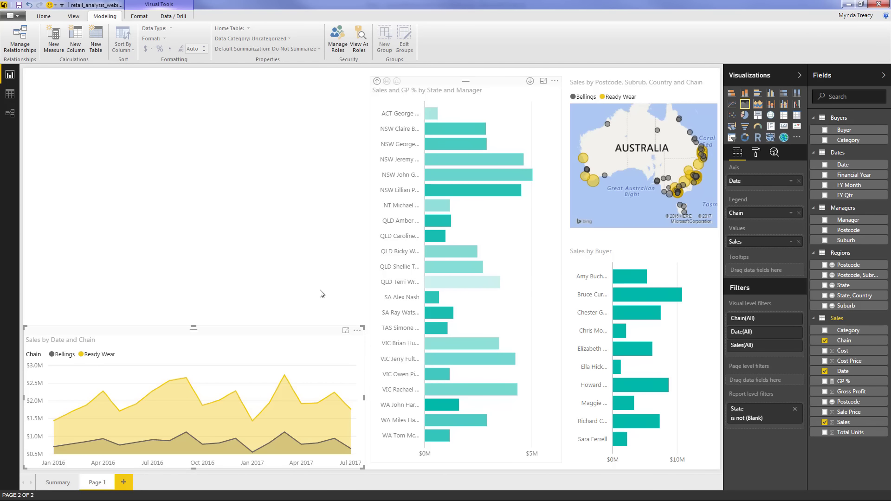
# Delete a stray blank column chart and paste the Summary page's Sales by State and Chain chart onto Page 1
pyautogui.click(253, 260)
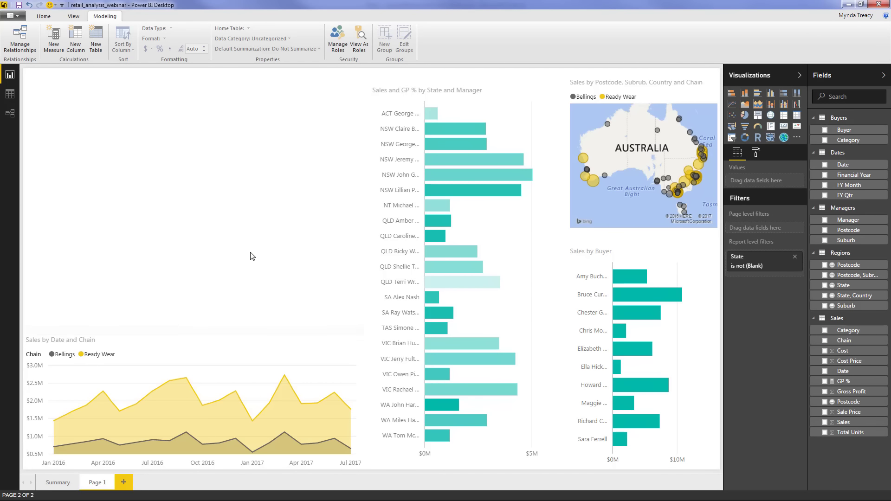
pyautogui.click(770, 97)
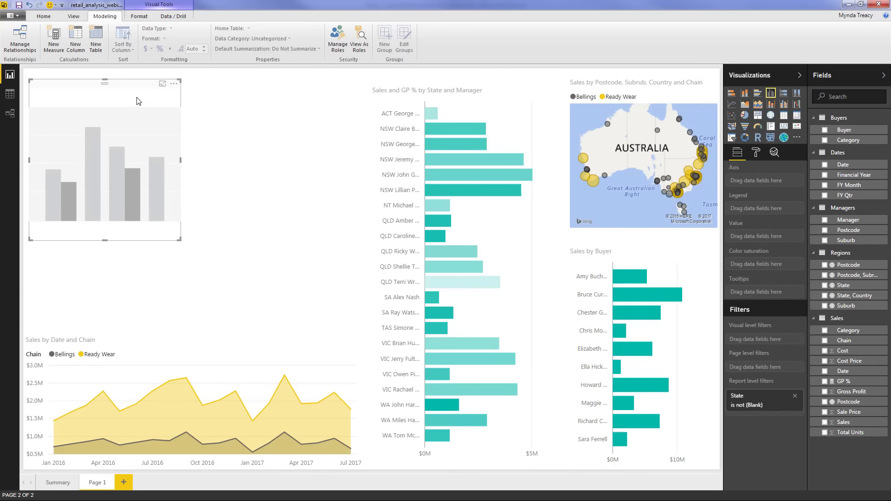
pyautogui.moveTo(97, 100); pyautogui.dragTo(93, 197)
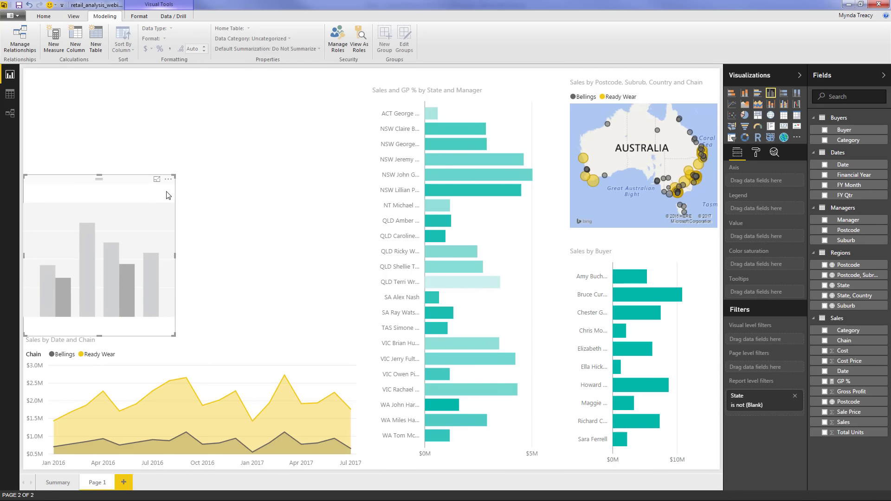
pyautogui.press('Delete')
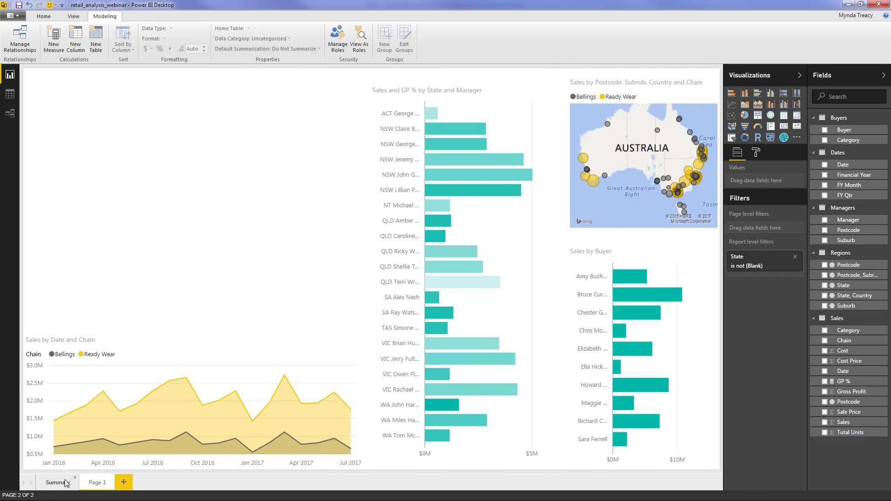
pyautogui.click(56, 483)
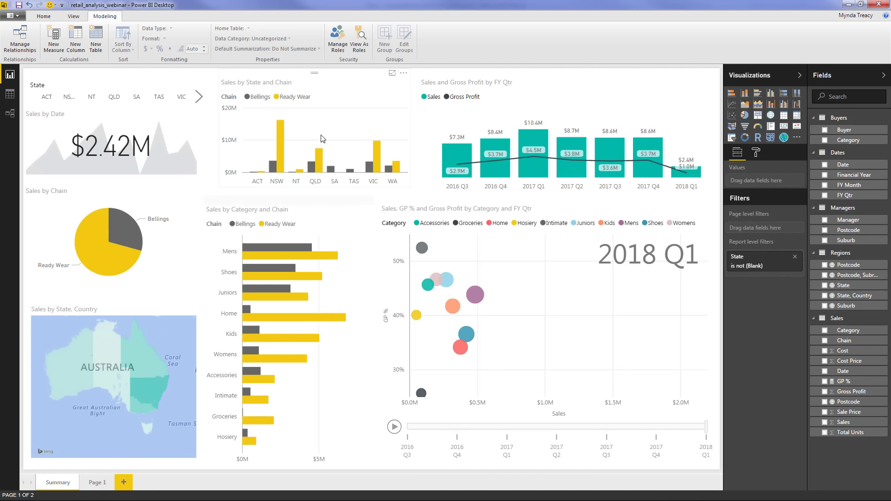
pyautogui.click(323, 94)
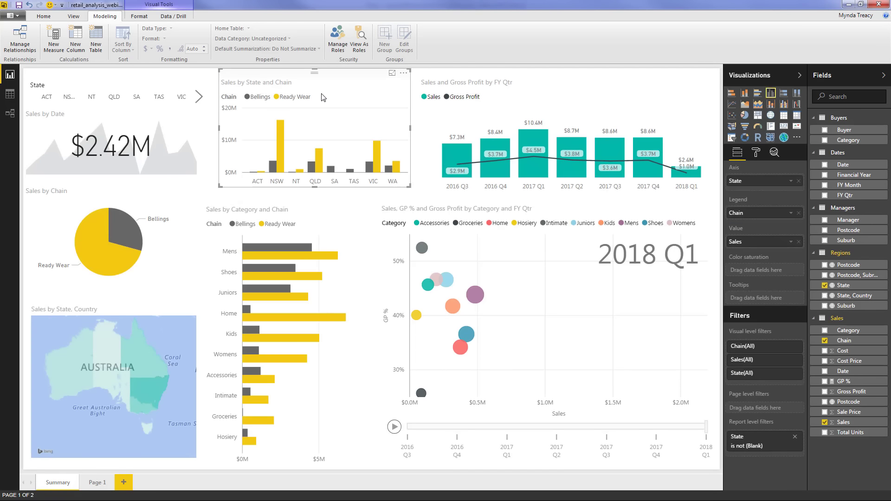
pyautogui.click(93, 480)
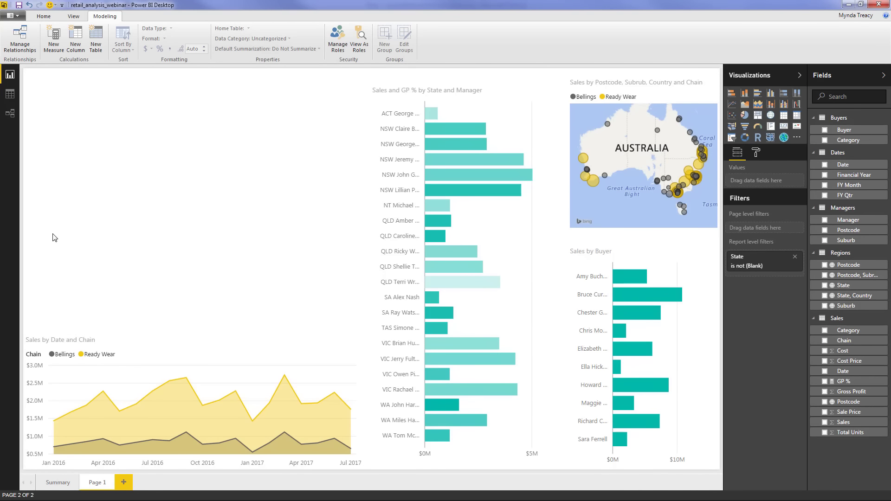
pyautogui.hotkey('ctrl', 'v')
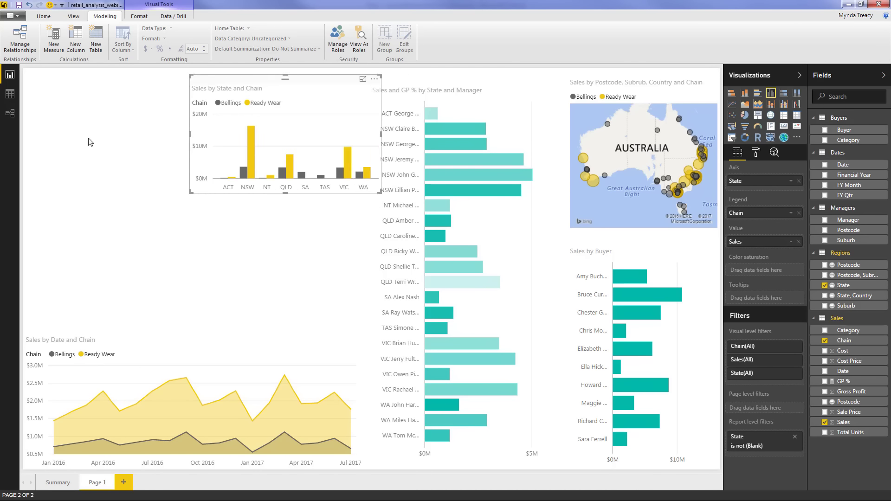
# Position the pasted chart above the area chart, widening it across the page
pyautogui.moveTo(206, 86); pyautogui.dragTo(41, 231)
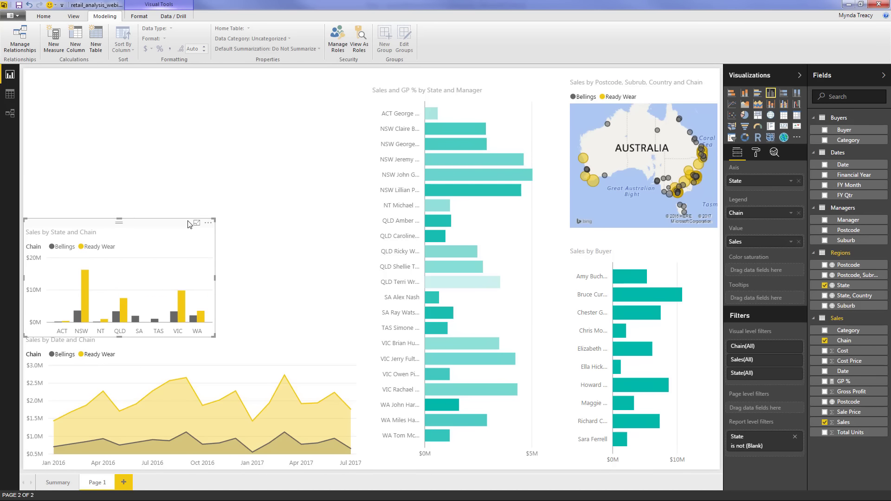
pyautogui.moveTo(214, 219); pyautogui.dragTo(359, 227)
pyautogui.moveTo(193, 205); pyautogui.dragTo(194, 198)
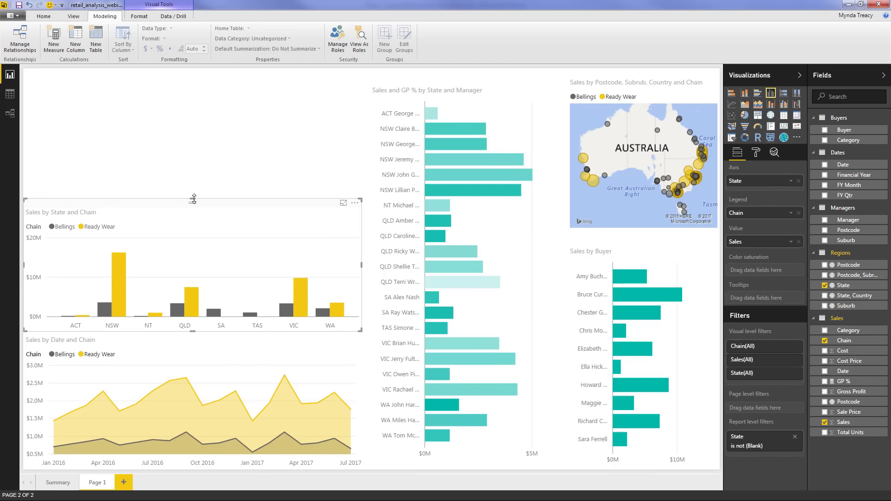
pyautogui.click(190, 173)
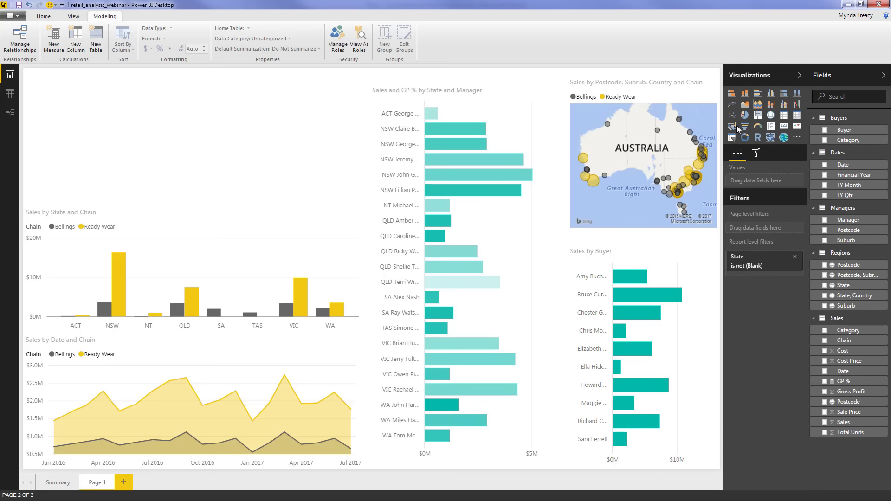
# Add a Chain slicer in the top-left corner, shrunk to fit Bellings and Ready Wear
pyautogui.click(732, 138)
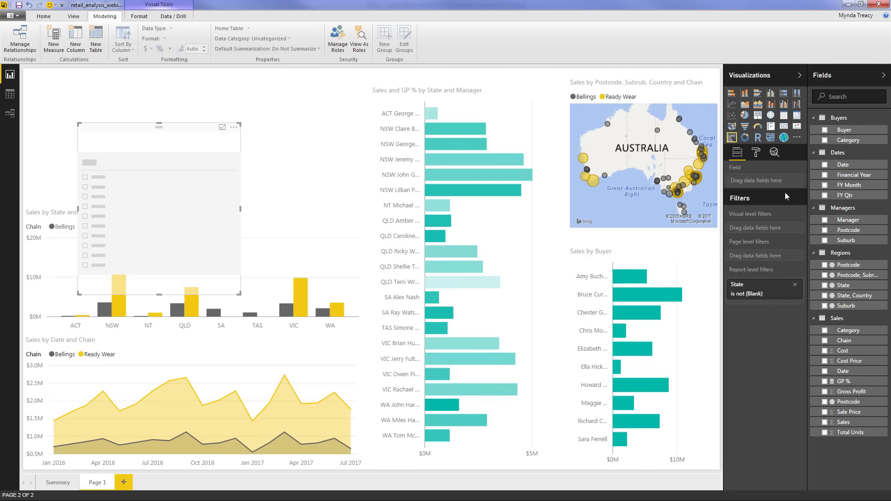
pyautogui.click(824, 344)
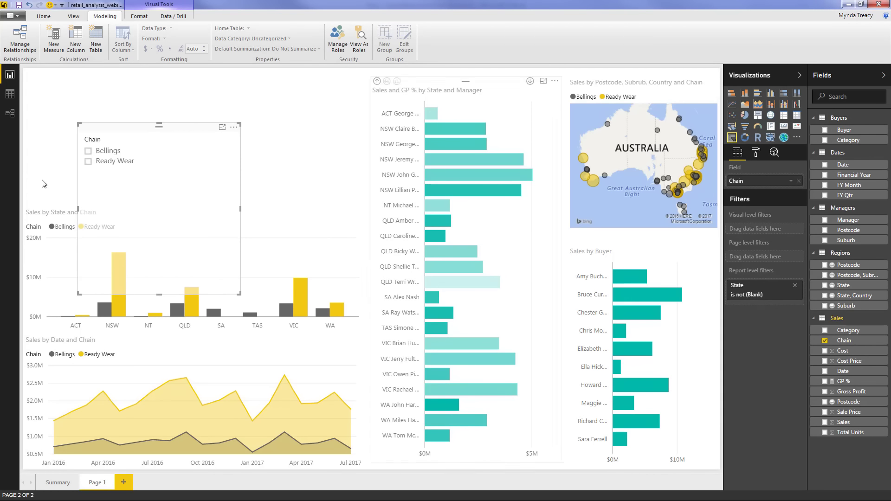
pyautogui.moveTo(89, 160); pyautogui.dragTo(82, 144)
pyautogui.moveTo(75, 111); pyautogui.dragTo(22, 70)
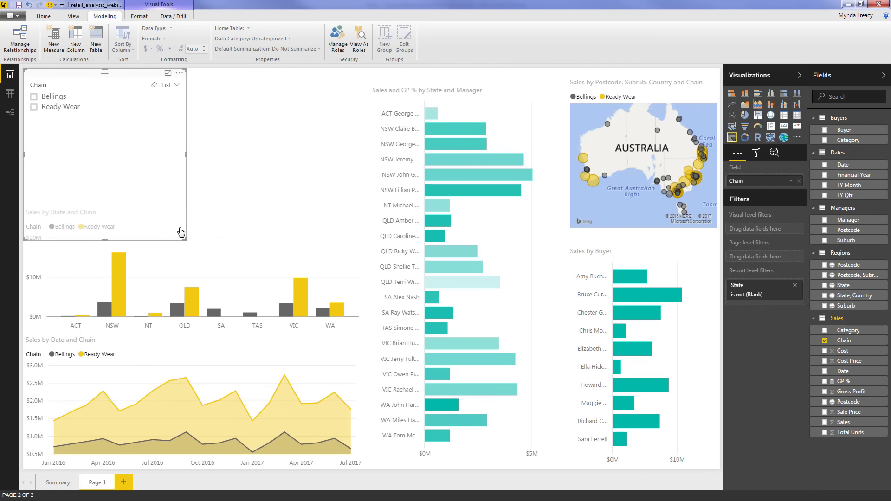
pyautogui.moveTo(184, 238); pyautogui.dragTo(94, 122)
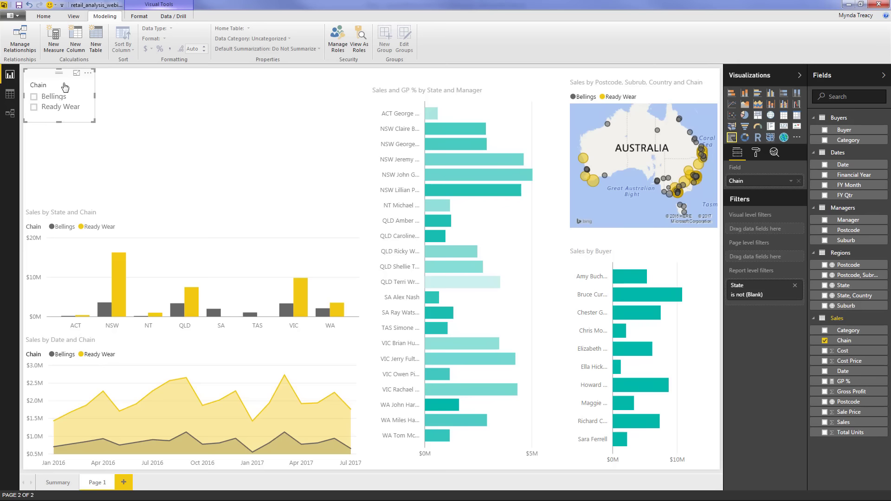
pyautogui.click(50, 162)
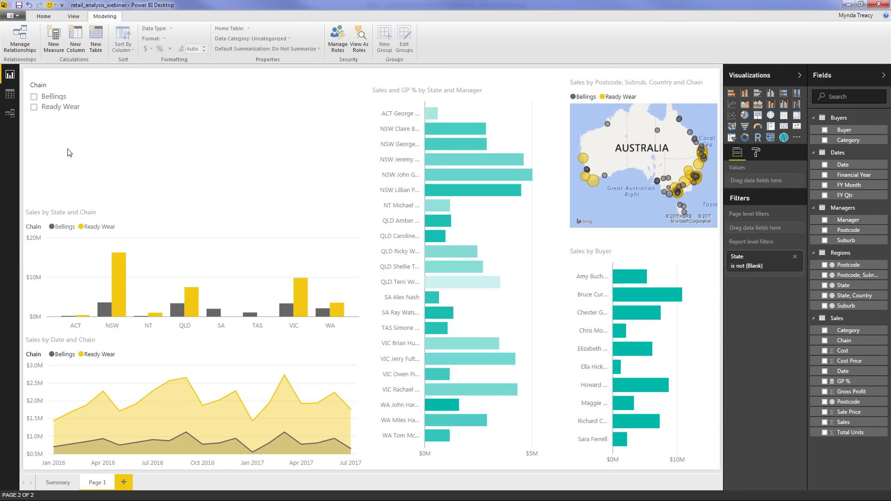
# Place a visual below the Chain slicer showing Sales, Gross Profit and GP %, stacked vertically
pyautogui.click(771, 128)
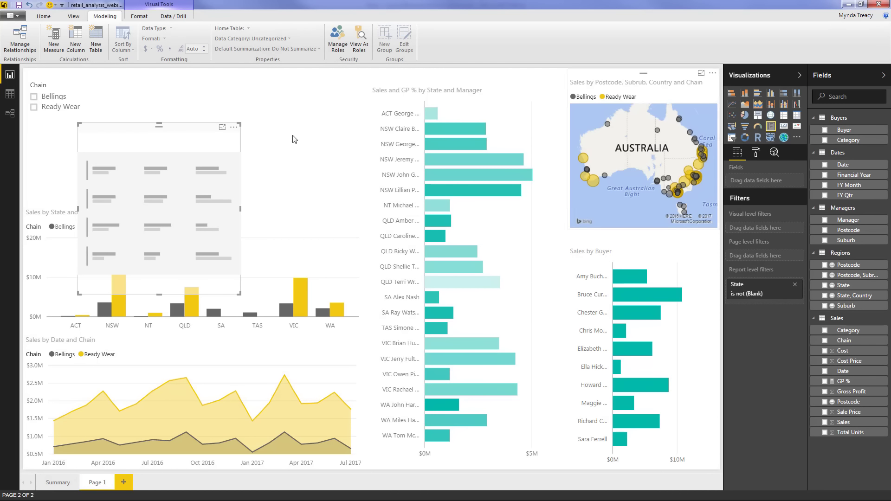
pyautogui.moveTo(104, 134); pyautogui.dragTo(50, 126)
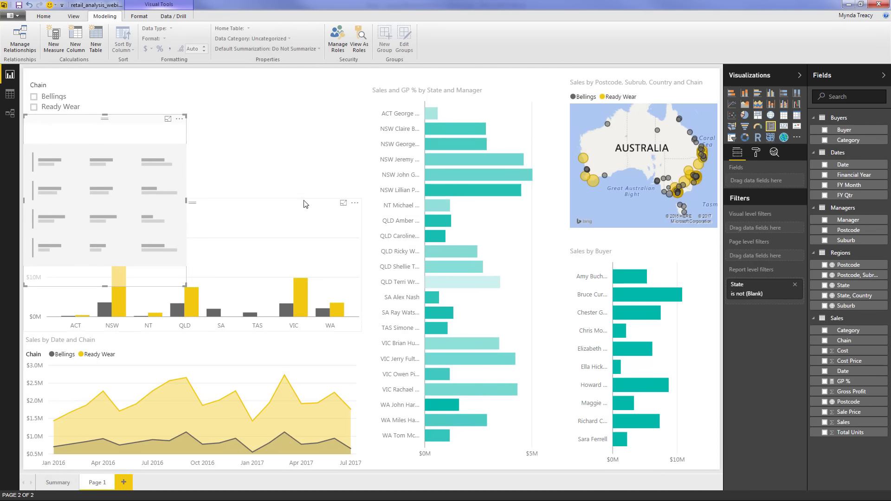
pyautogui.click(826, 423)
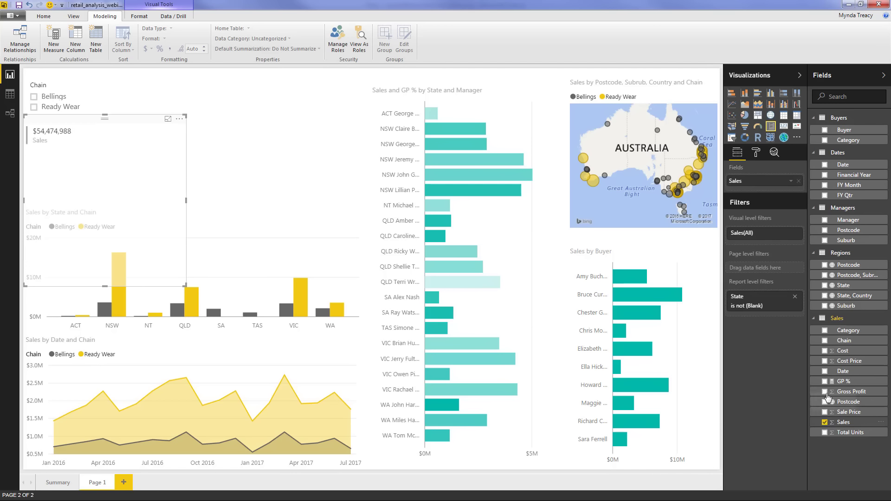
pyautogui.click(826, 392)
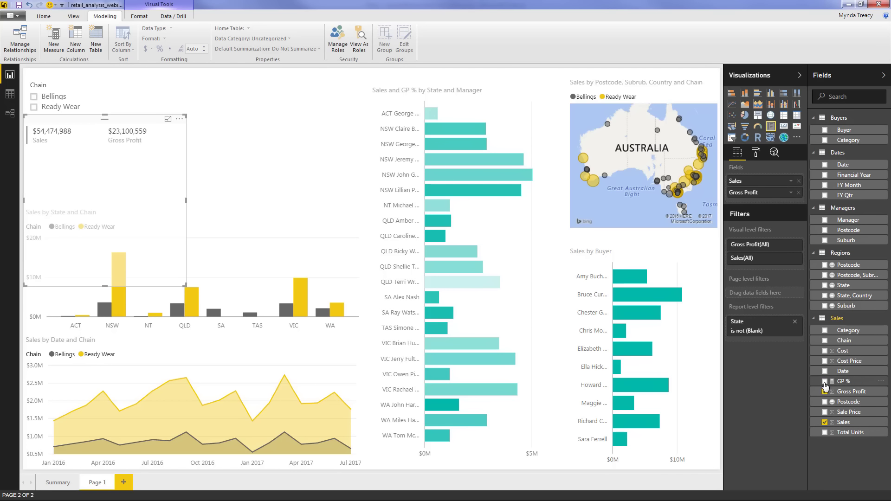
pyautogui.click(825, 382)
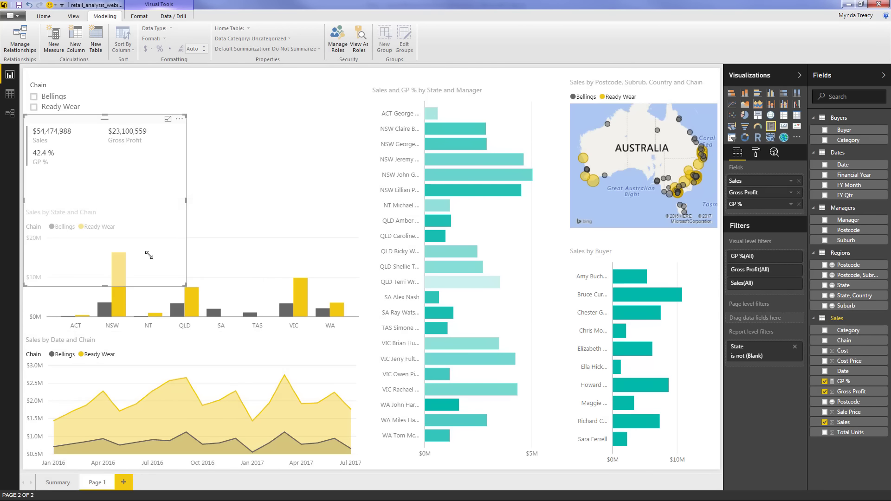
pyautogui.moveTo(149, 255); pyautogui.dragTo(78, 196)
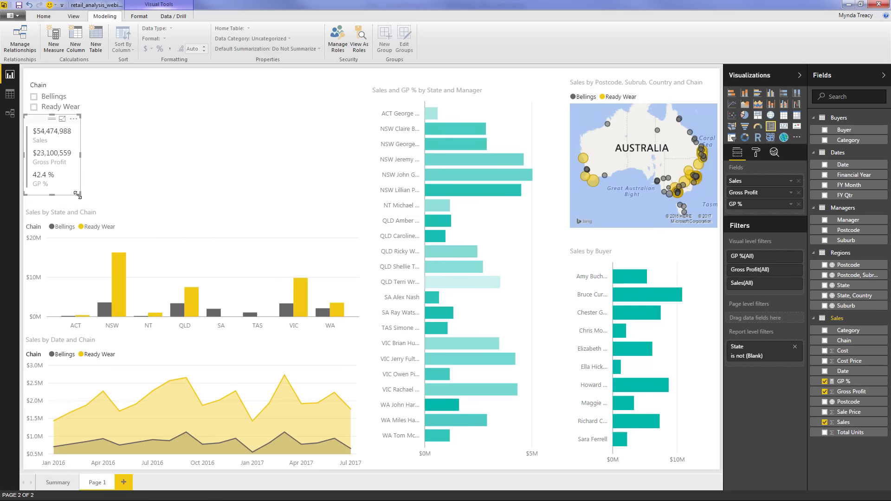
pyautogui.click(119, 189)
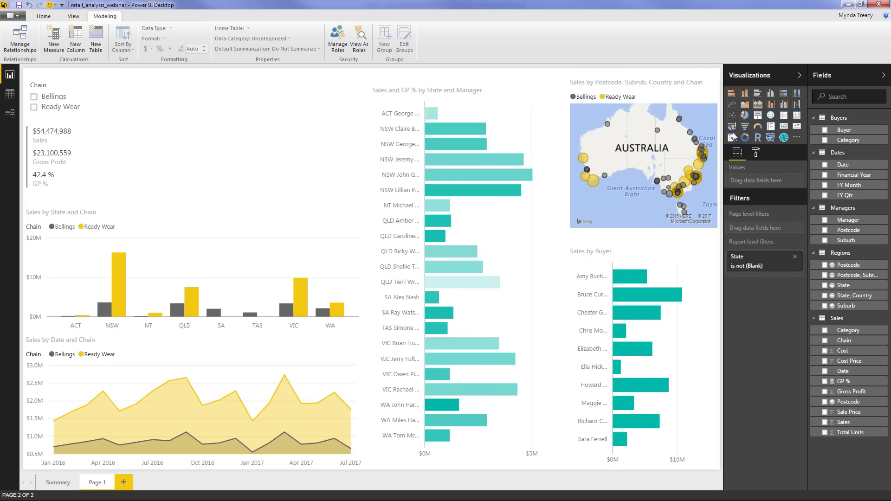
# Add a State slicer next to the Chain slicer and shrink it to fit its list
pyautogui.click(824, 285)
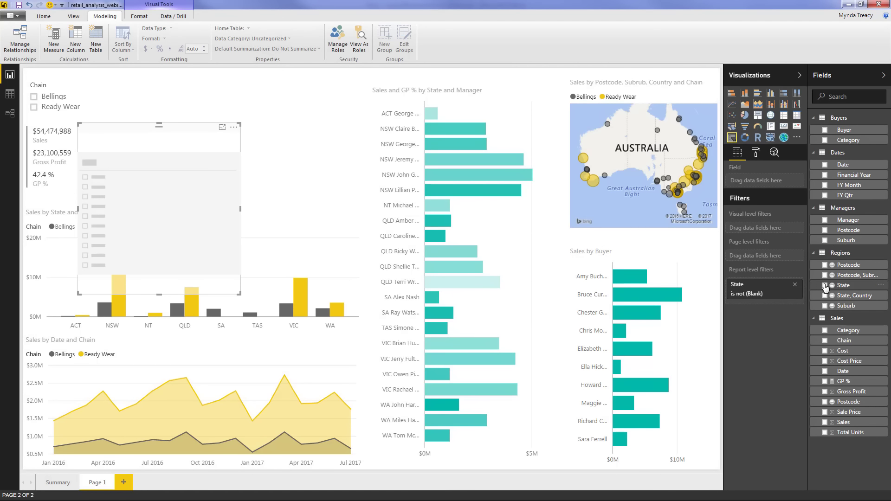
pyautogui.moveTo(167, 159); pyautogui.dragTo(185, 107)
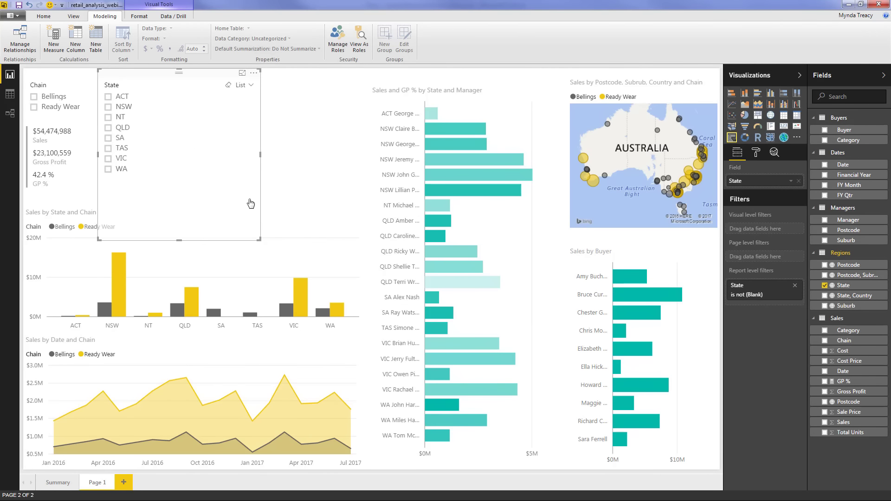
pyautogui.moveTo(259, 239); pyautogui.dragTo(242, 224)
pyautogui.moveTo(195, 181); pyautogui.dragTo(142, 186)
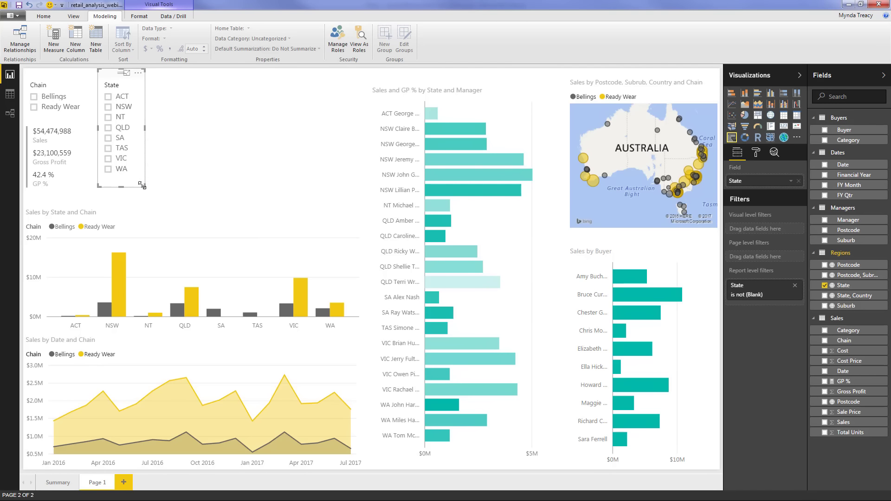
pyautogui.click(186, 179)
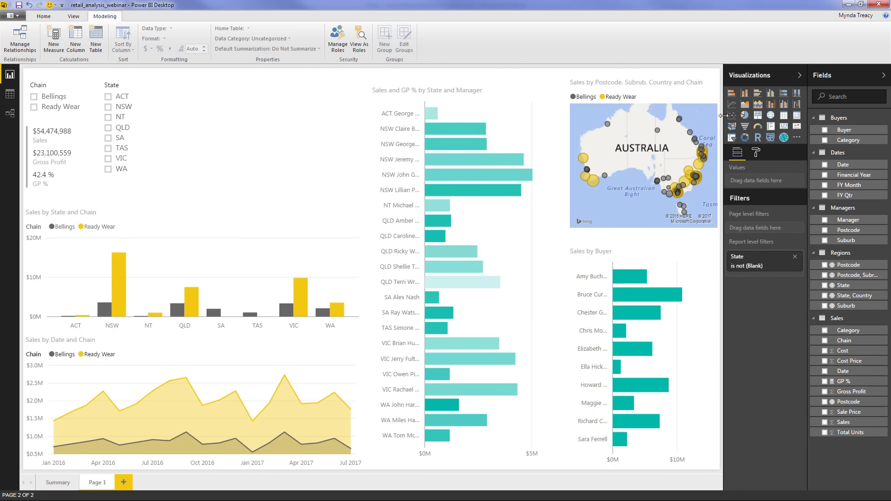
# Import sparklineByOKViz.1.0.0.pbiviz from the Custom Visuals folder as a custom visual
pyautogui.click(797, 139)
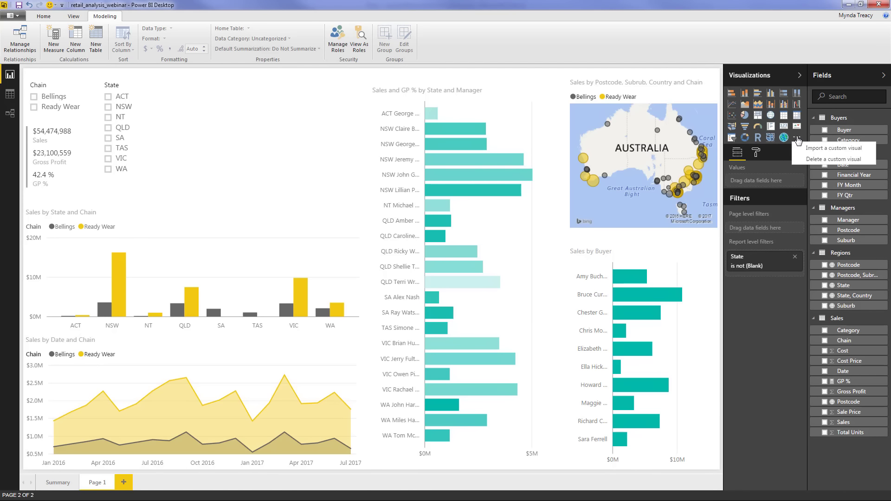
pyautogui.click(858, 148)
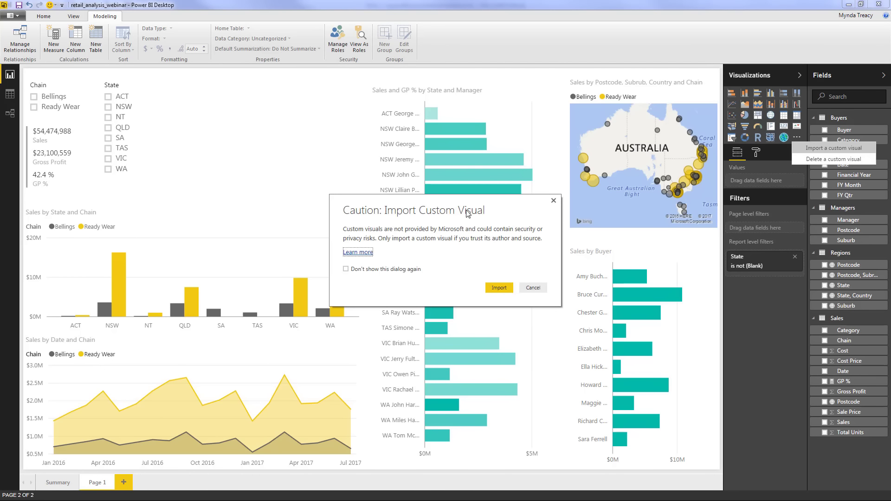
pyautogui.click(496, 289)
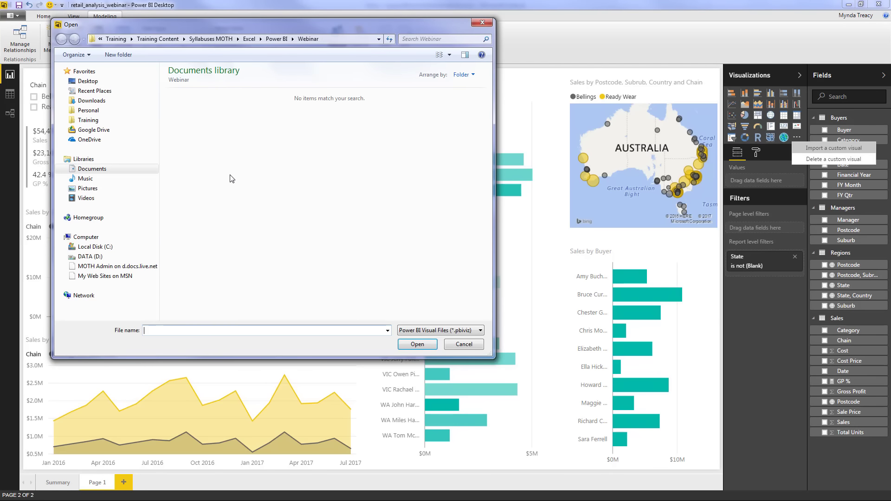
pyautogui.click(278, 39)
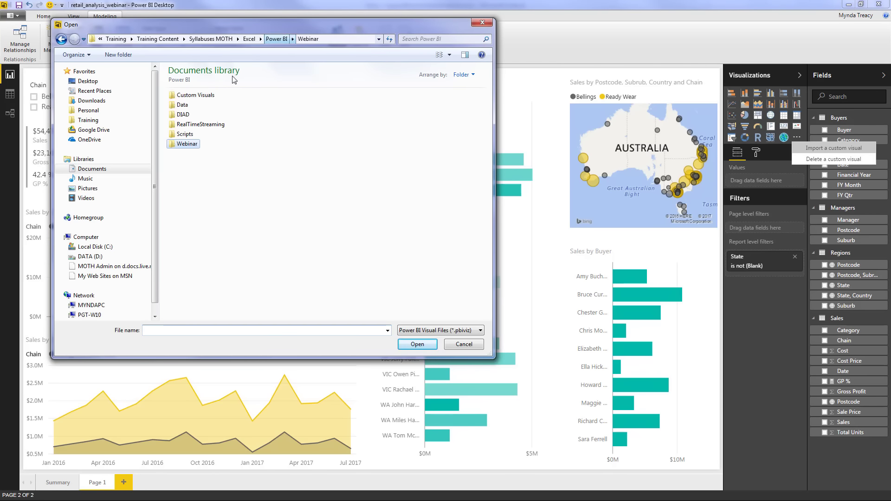
pyautogui.click(188, 95)
pyautogui.doubleClick(189, 96)
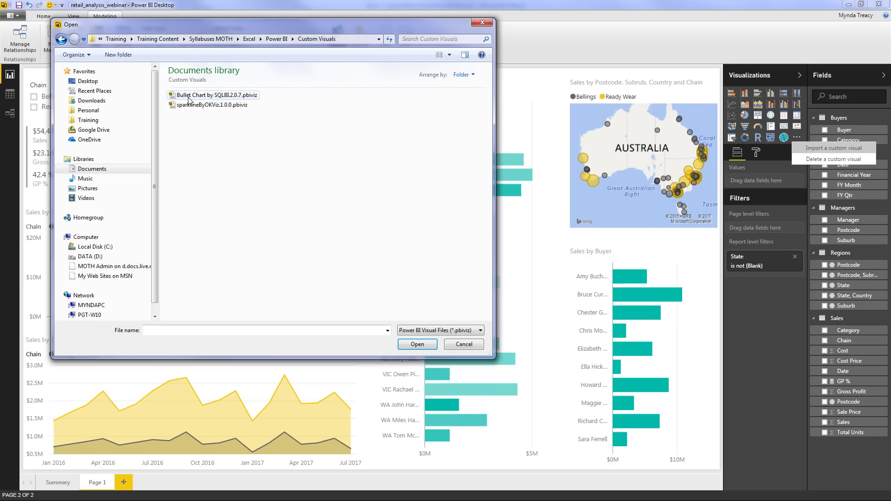
pyautogui.click(191, 105)
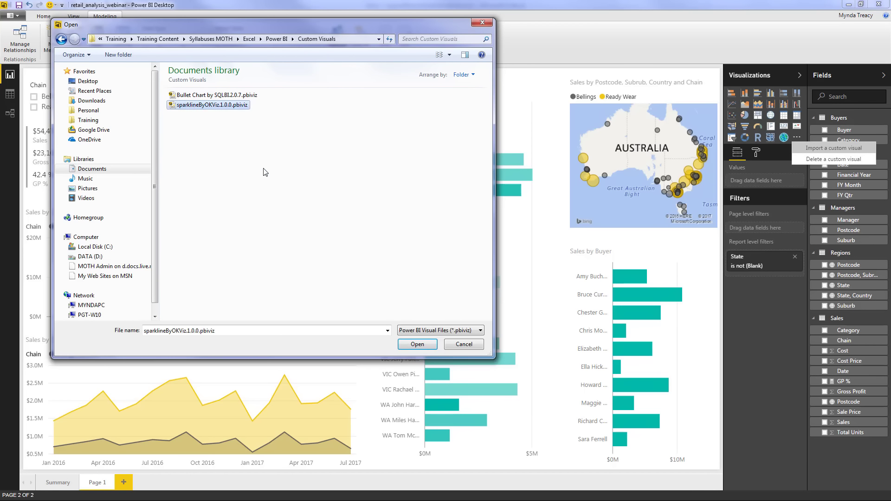
pyautogui.click(412, 343)
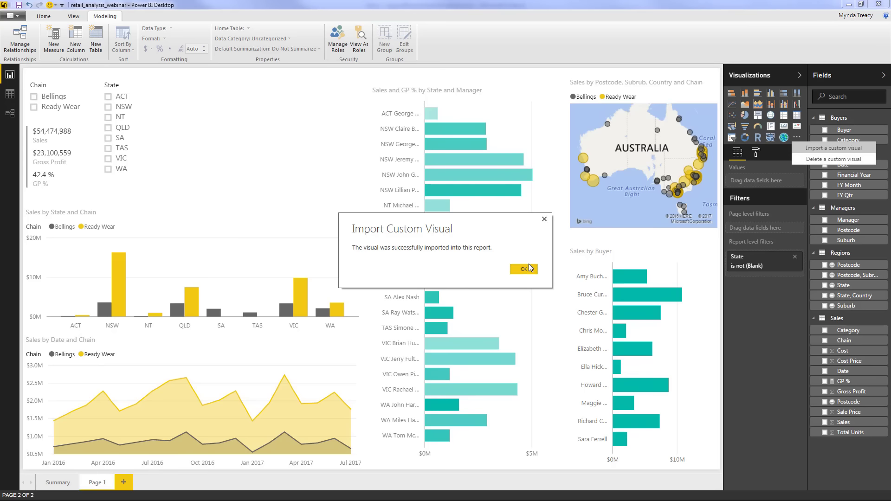
pyautogui.click(529, 271)
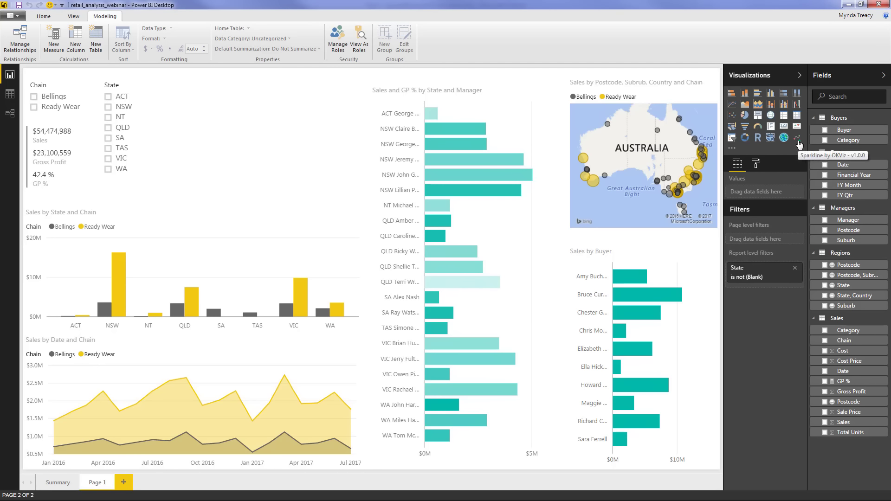
# Add a Sales by Date sparkline with one line per State beside the State slicer, made shorter
pyautogui.click(798, 140)
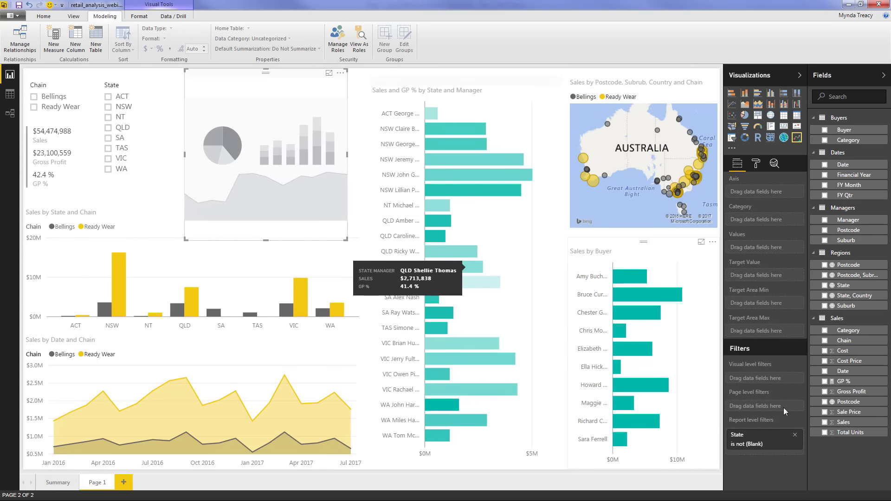
pyautogui.click(825, 423)
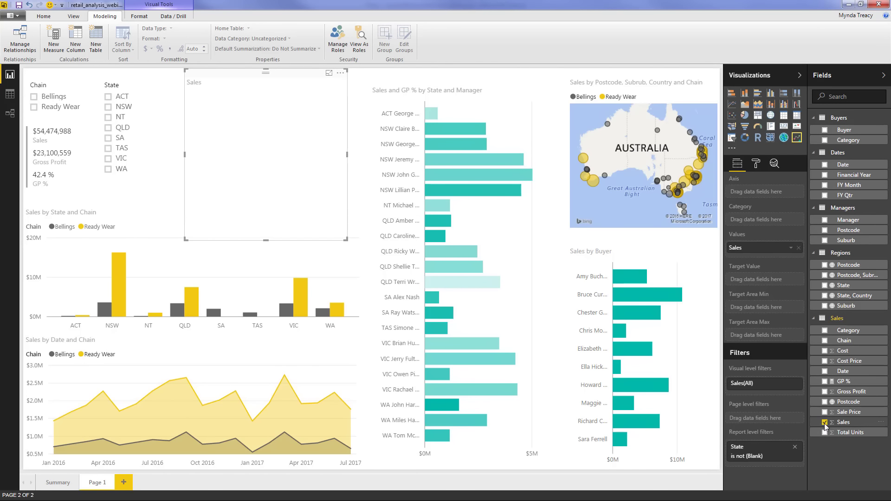
pyautogui.click(825, 166)
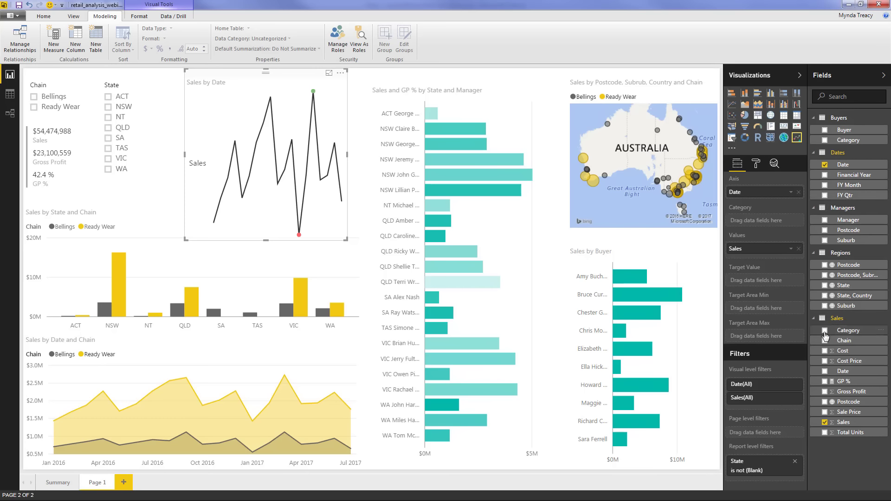
pyautogui.click(825, 286)
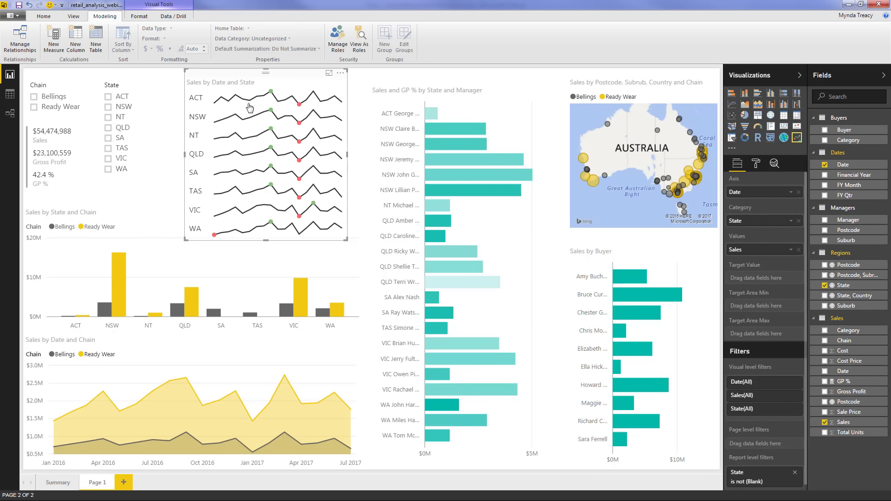
pyautogui.moveTo(221, 76); pyautogui.dragTo(172, 76)
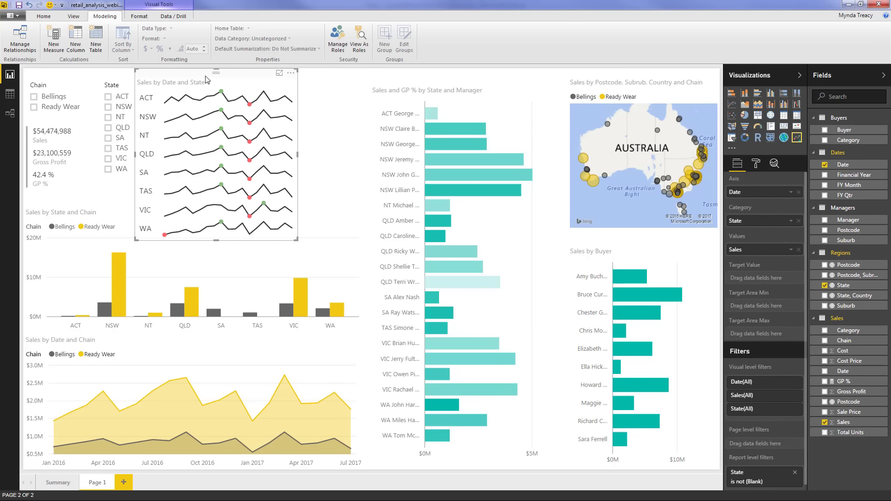
pyautogui.moveTo(302, 241); pyautogui.dragTo(348, 179)
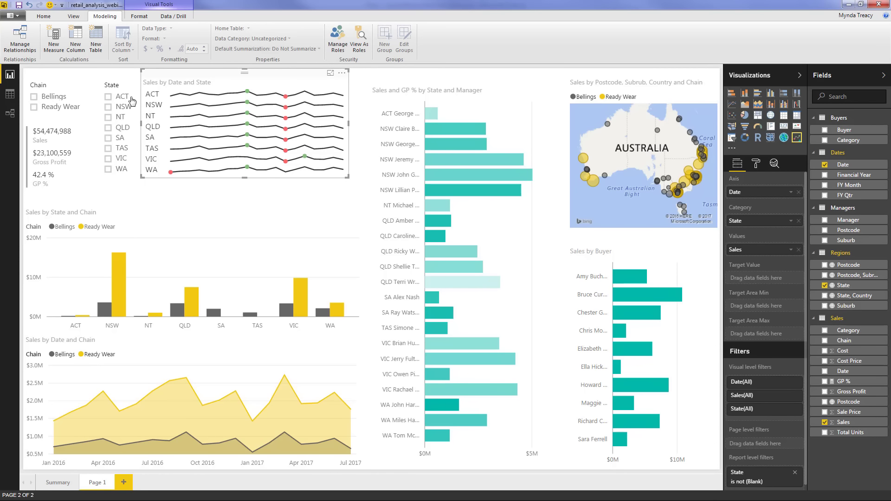
pyautogui.click(167, 195)
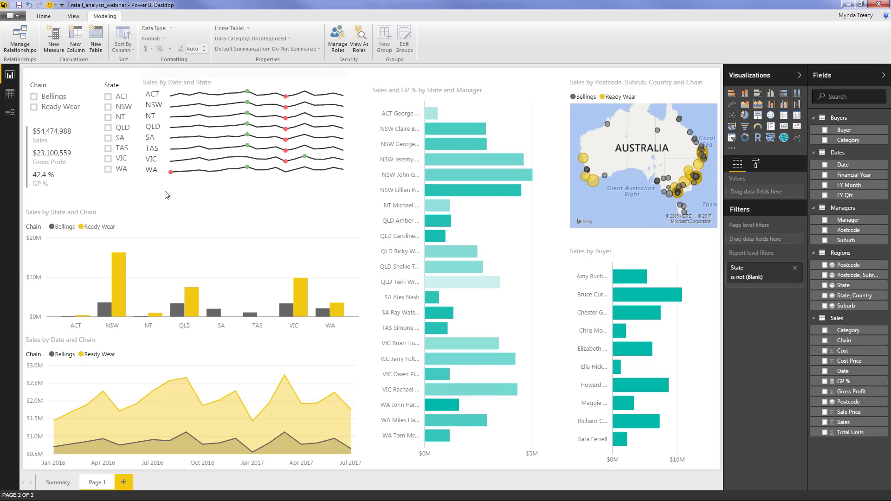
# Make the Sales by State and Chain chart taller and nudge the summary card up
pyautogui.click(191, 205)
pyautogui.moveTo(195, 199); pyautogui.dragTo(193, 190)
pyautogui.moveTo(62, 135); pyautogui.dragTo(62, 129)
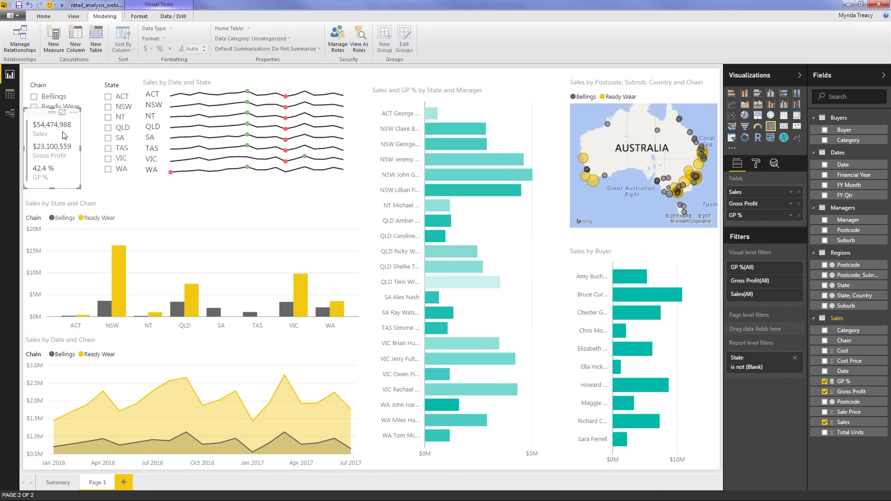
# Cross-filter the report by QLD, NSW Ready Wear and one NSW manager, clearing each filter
pyautogui.click(228, 189)
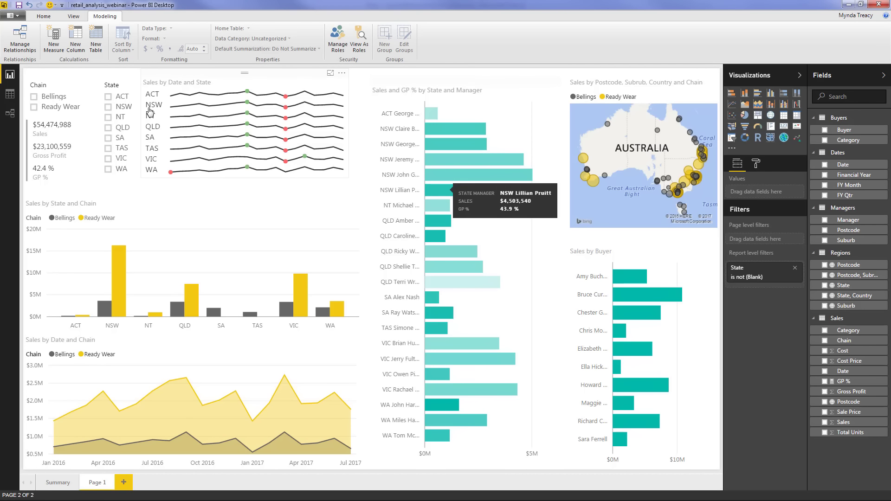
pyautogui.click(108, 128)
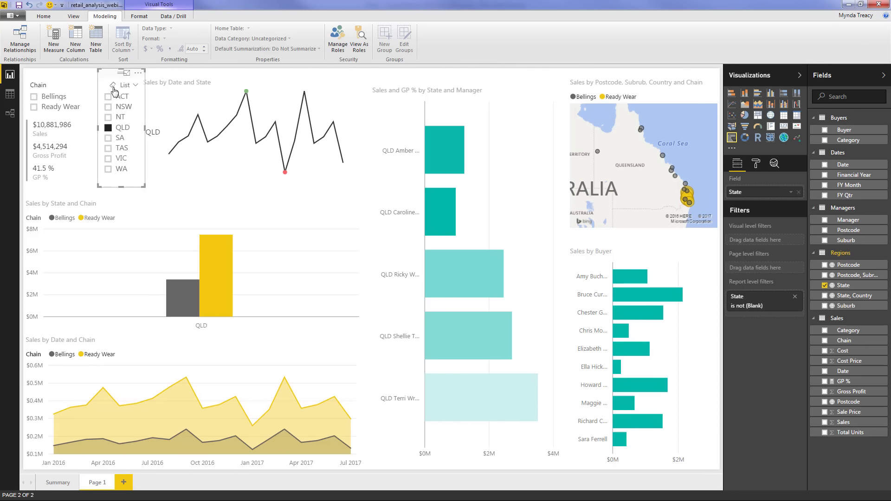
pyautogui.click(113, 86)
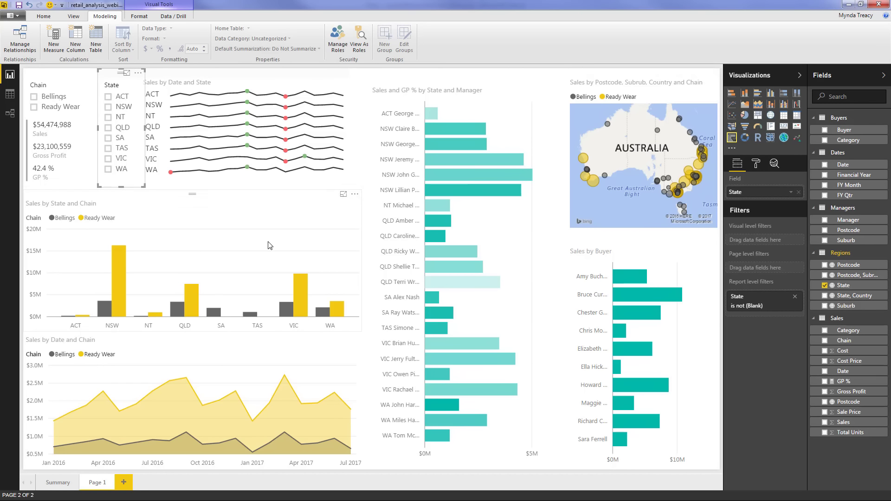
pyautogui.click(115, 294)
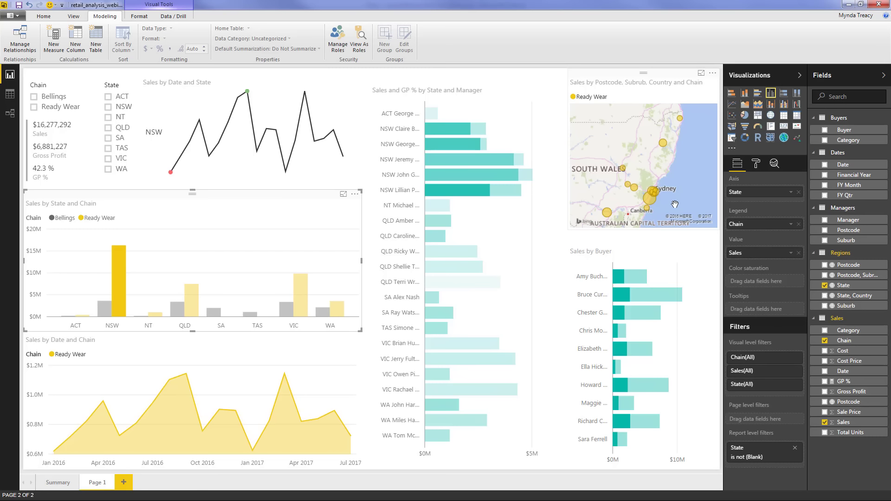
pyautogui.moveTo(653, 200)
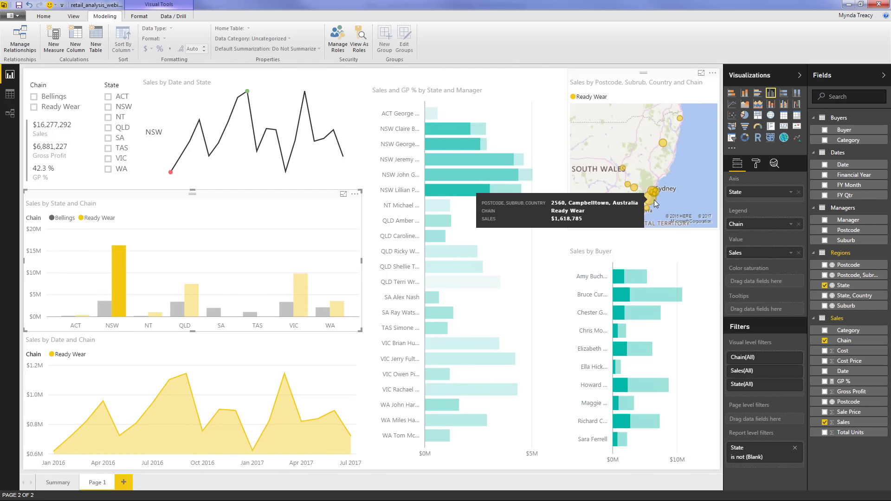
pyautogui.moveTo(662, 142)
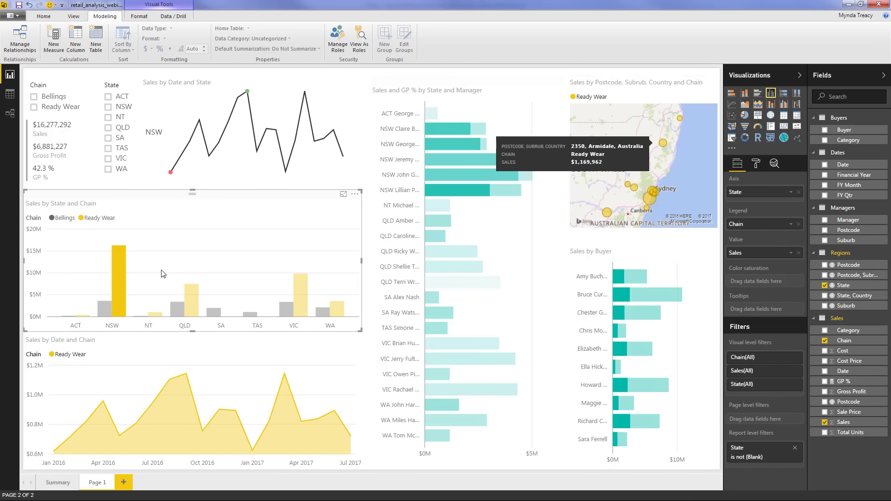
pyautogui.click(119, 264)
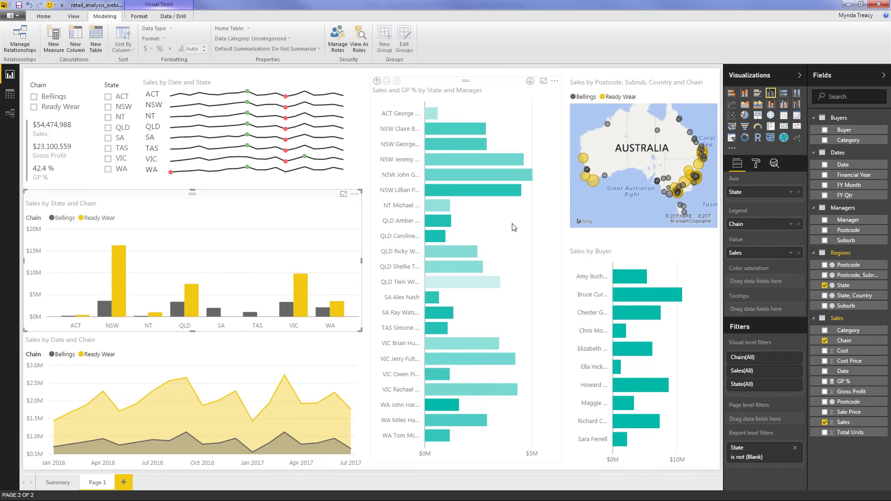
pyautogui.click(470, 190)
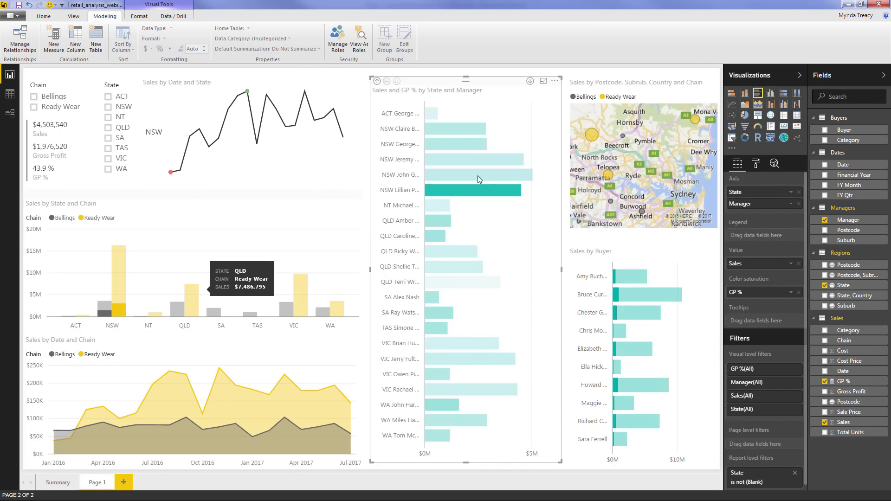
pyautogui.click(501, 199)
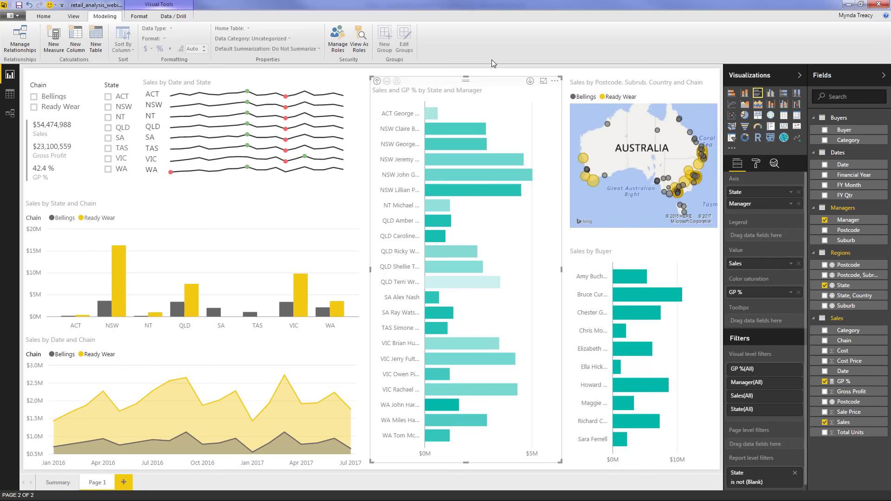
# Collapse the Visualizations and Fields panes to widen the canvas
pyautogui.click(799, 75)
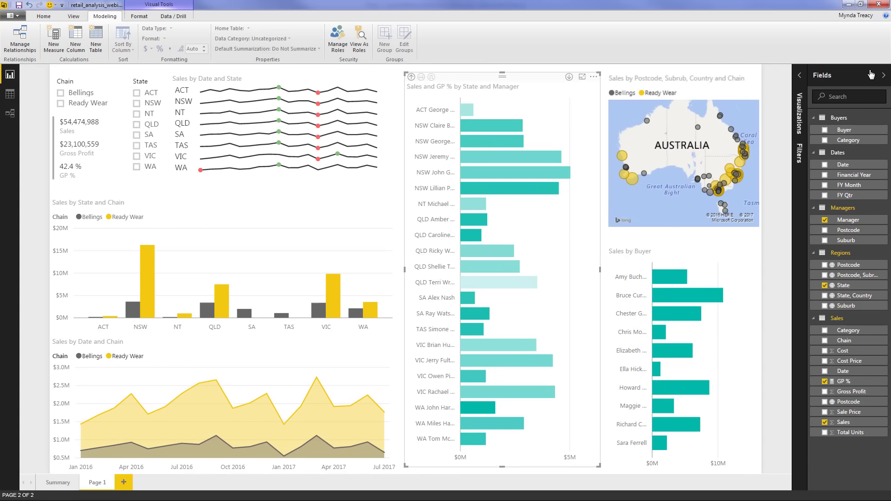
pyautogui.click(885, 76)
pyautogui.click(808, 110)
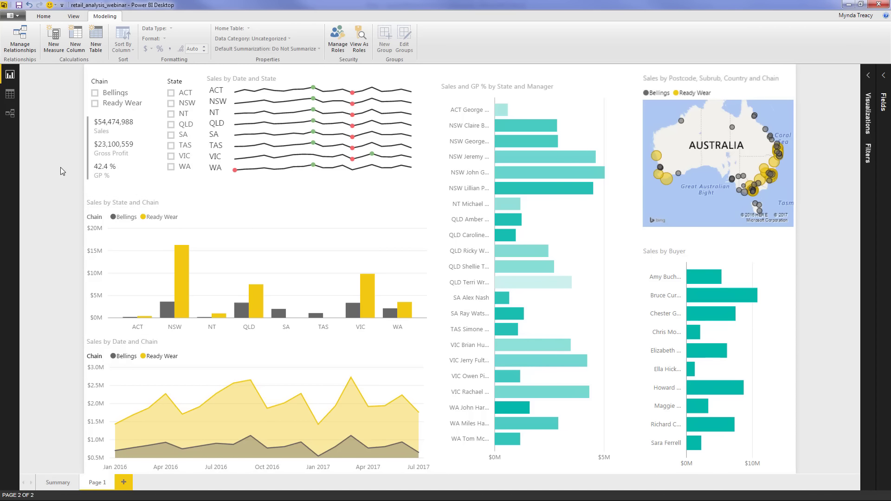
# Open Manage Roles and cancel without creating any security role
pyautogui.click(346, 51)
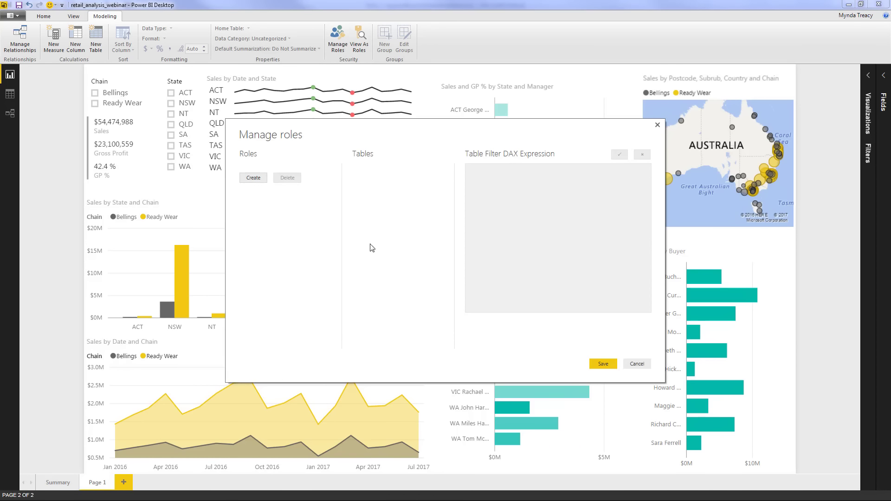
pyautogui.click(634, 365)
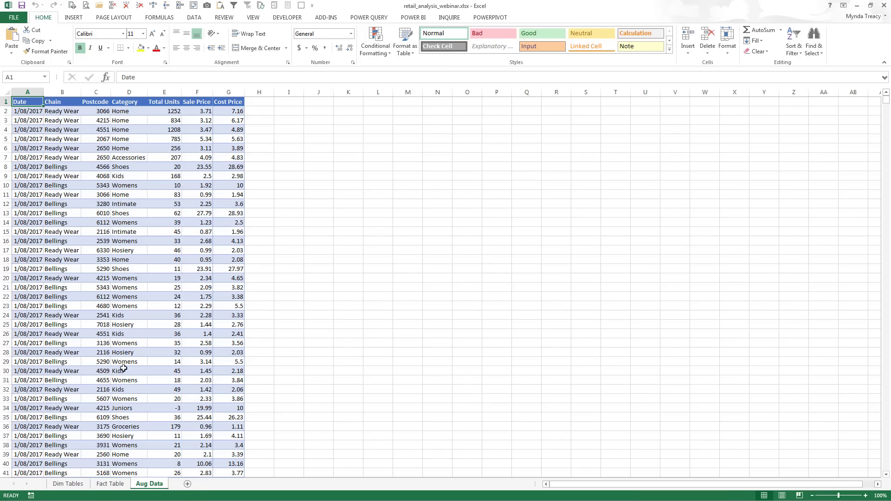
# Find the last data row of the Fact Table sheet
pyautogui.click(112, 484)
pyautogui.click(71, 446)
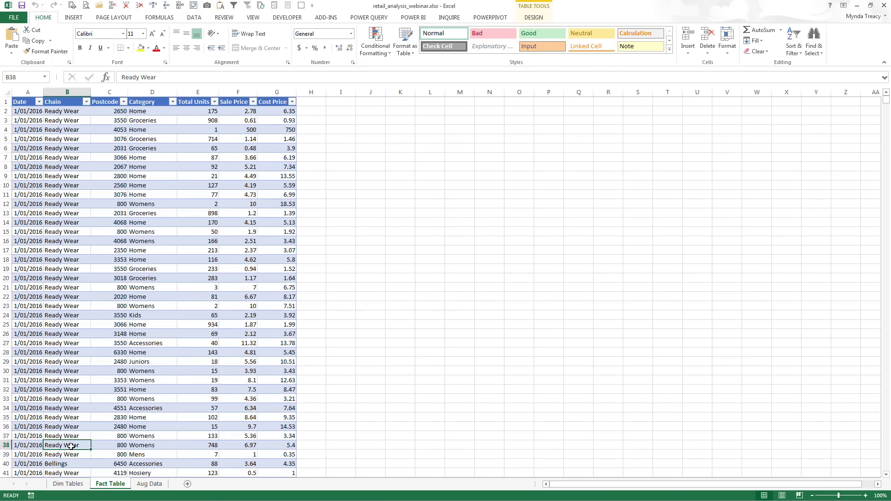
pyautogui.press('Left')
pyautogui.hotkey('ctrl', 'Down')
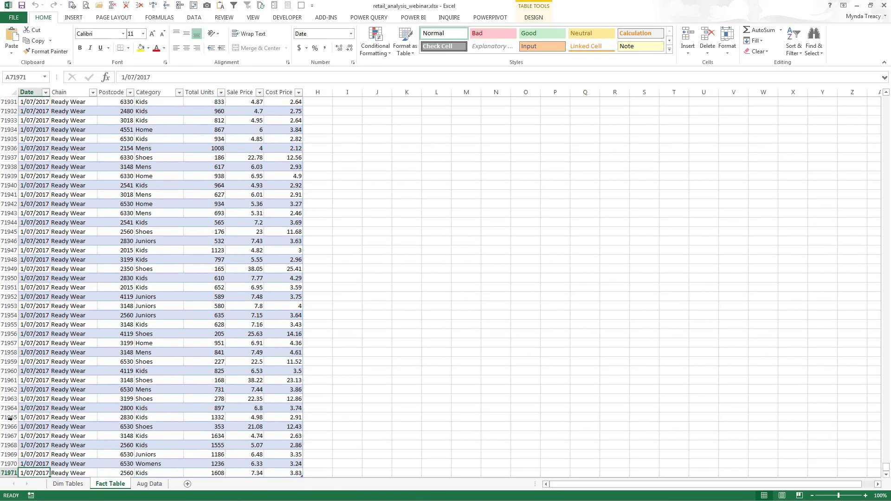
pyautogui.scroll(-1, 14, 427)
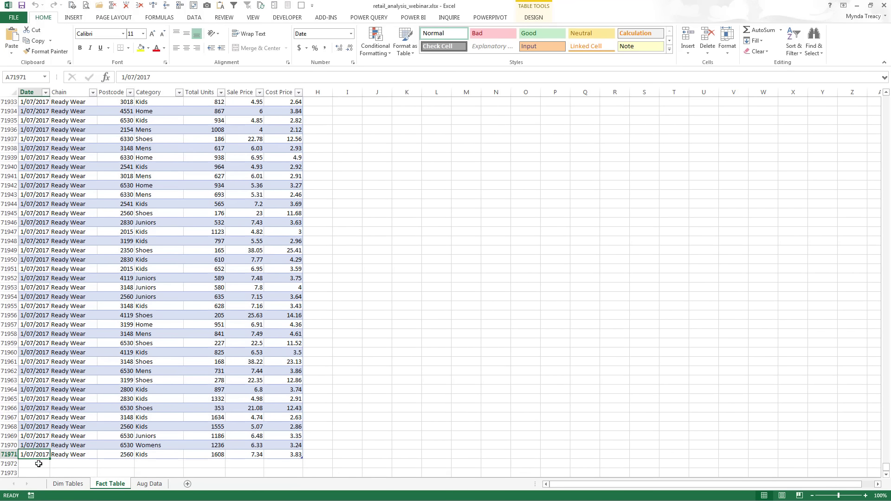
# Copy the Aug Data rows A2:G4497
pyautogui.click(151, 484)
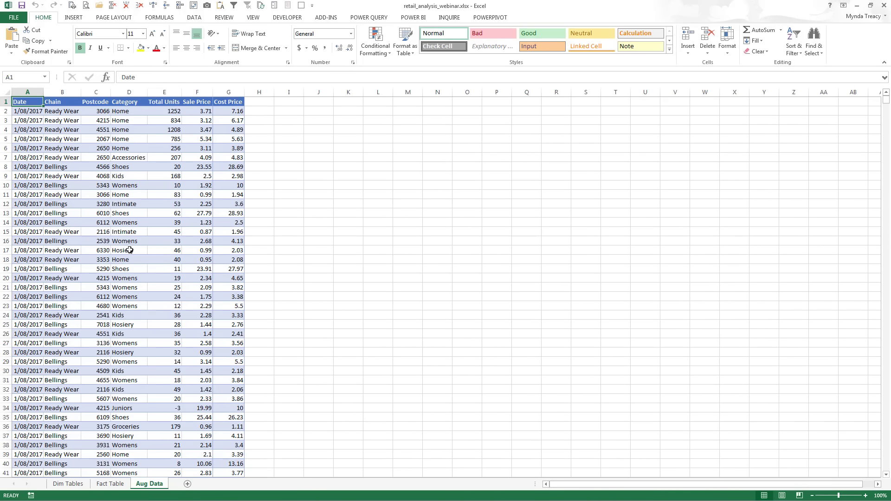
pyautogui.press('Down')
pyautogui.press('End')
pyautogui.hotkey('shift', 'Down')
pyautogui.hotkey('shift', 'Right')
pyautogui.press('End')
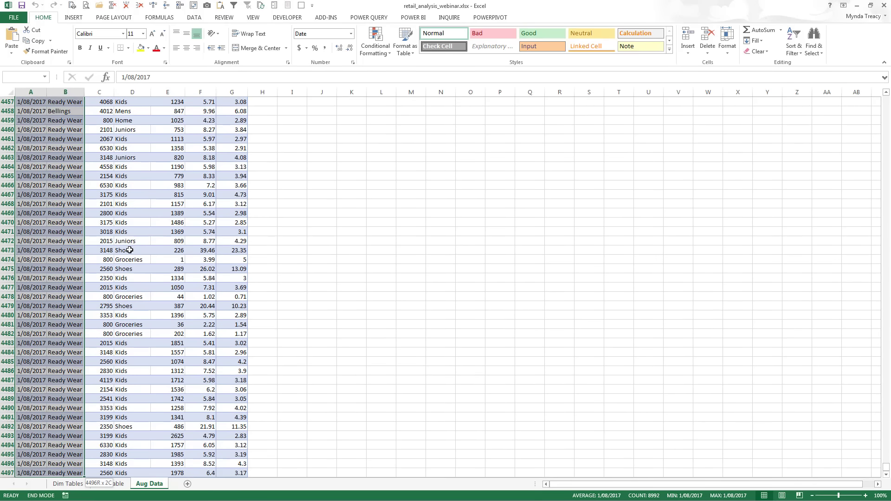
pyautogui.hotkey('shift', 'Right')
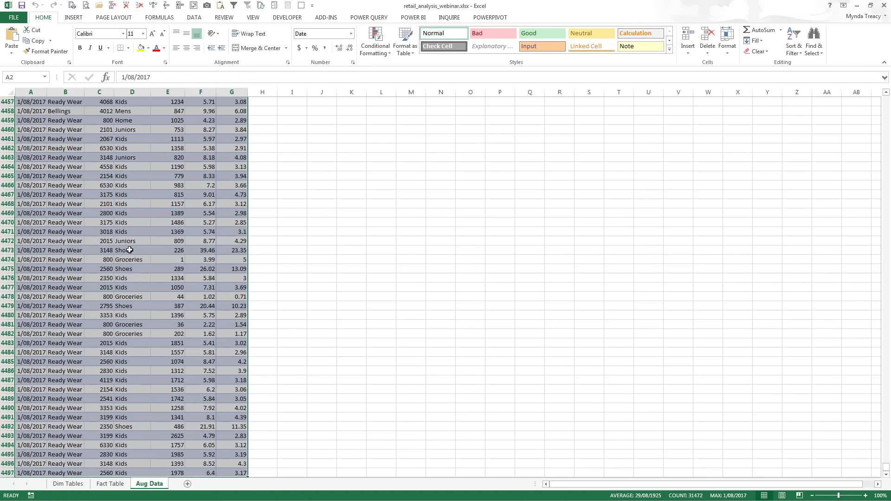
pyautogui.hotkey('ctrl', 'c')
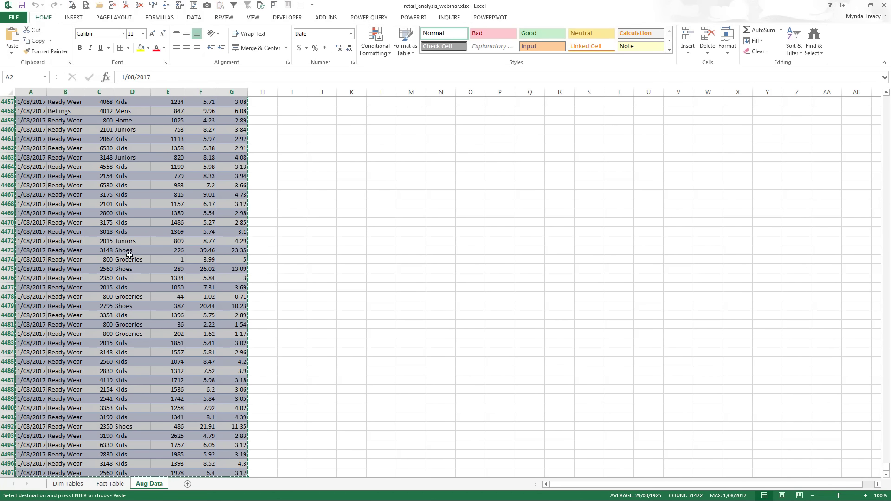
# Paste the August rows at Fact Table cell A71972, check they end at row 76467, and return to the top
pyautogui.click(111, 483)
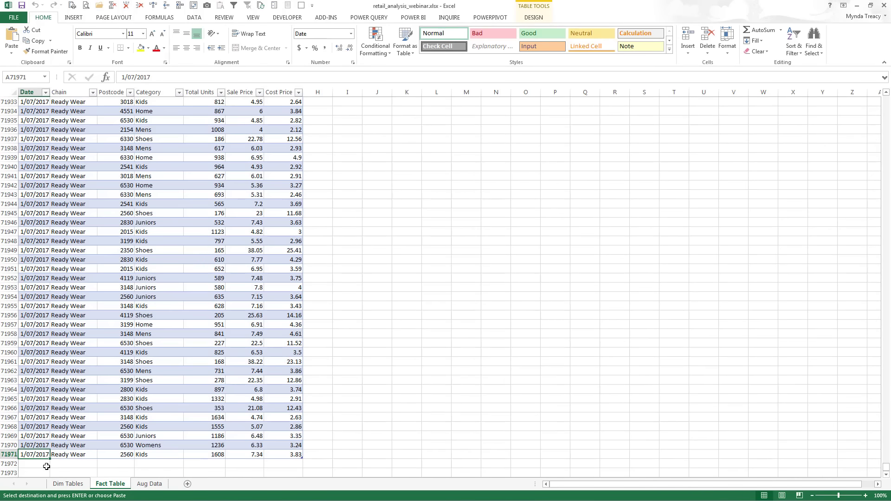
pyautogui.click(44, 464)
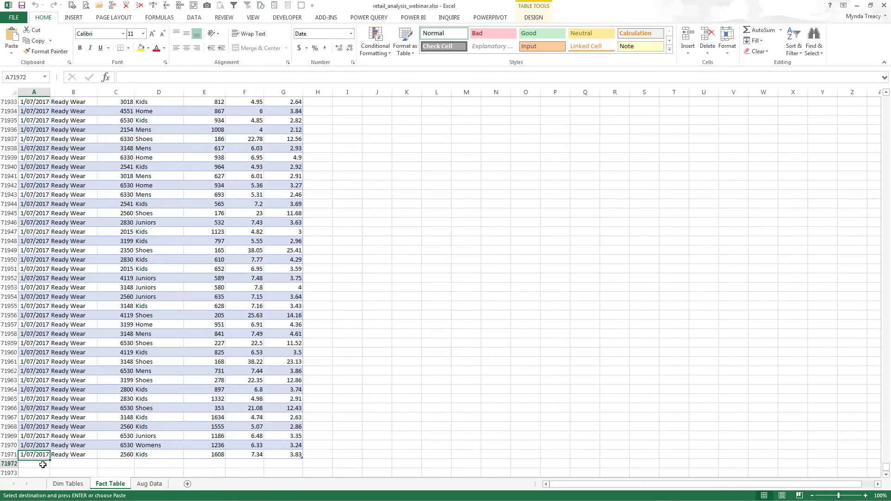
pyautogui.hotkey('ctrl', 'v')
pyautogui.click(74, 394)
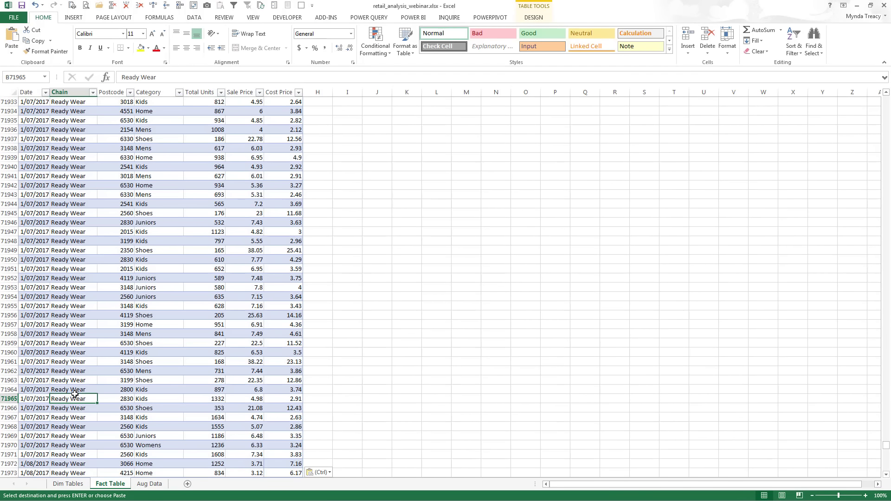
pyautogui.hotkey('ctrl', 'Down')
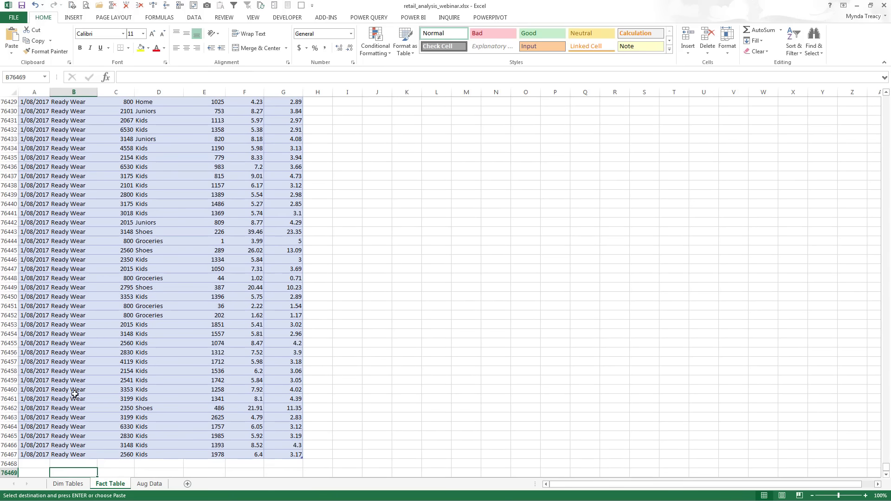
pyautogui.press('Down')
pyautogui.press('Down')
pyautogui.click(34, 455)
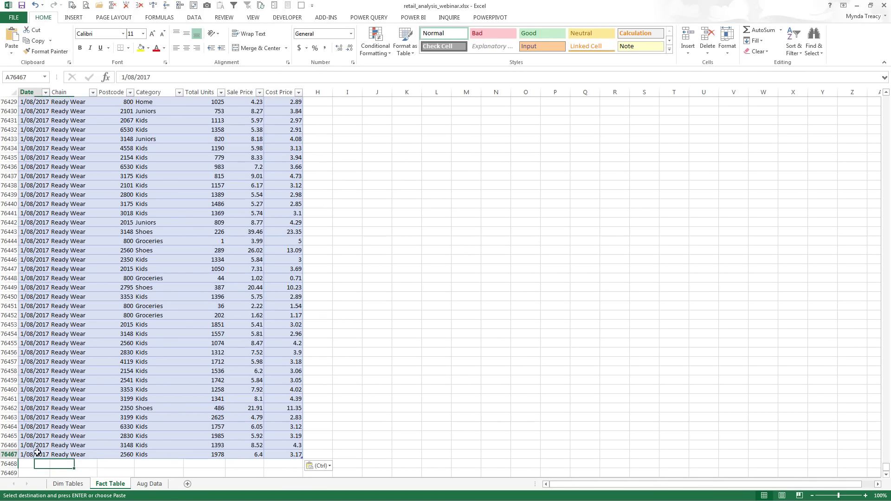
pyautogui.hotkey('ctrl', 'Home')
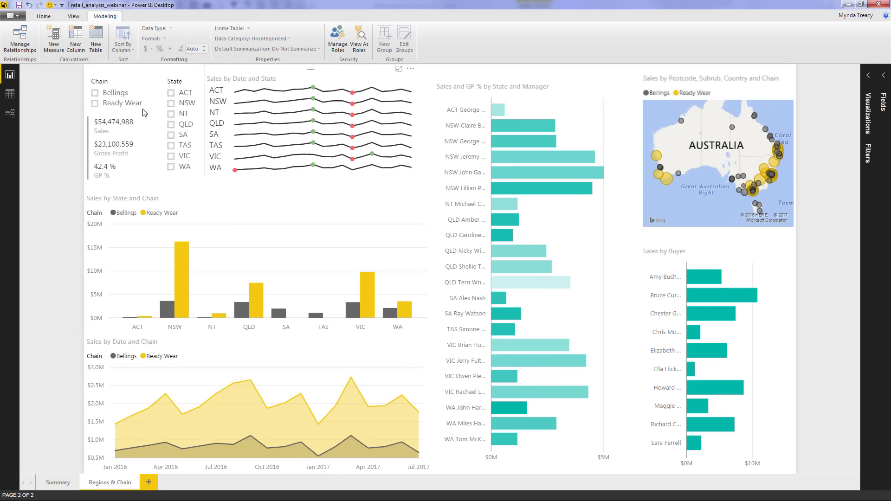
# Refresh the report with the August 2017 rows and return to the Summary page, now showing 2018 Q1 sales of $5.6M
pyautogui.click(52, 18)
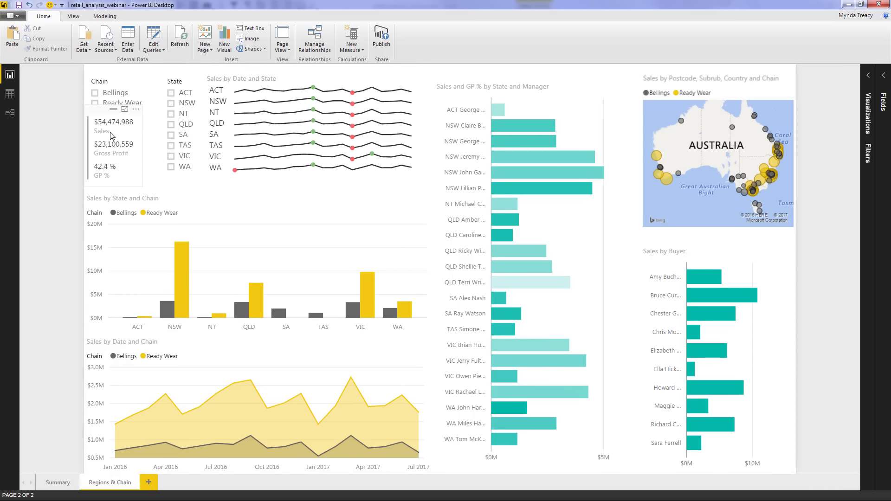
pyautogui.click(180, 40)
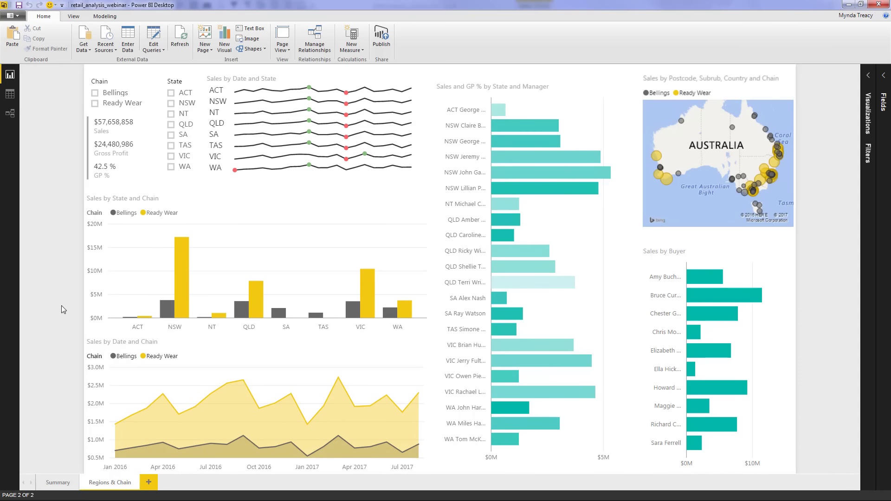
pyautogui.moveTo(420, 445)
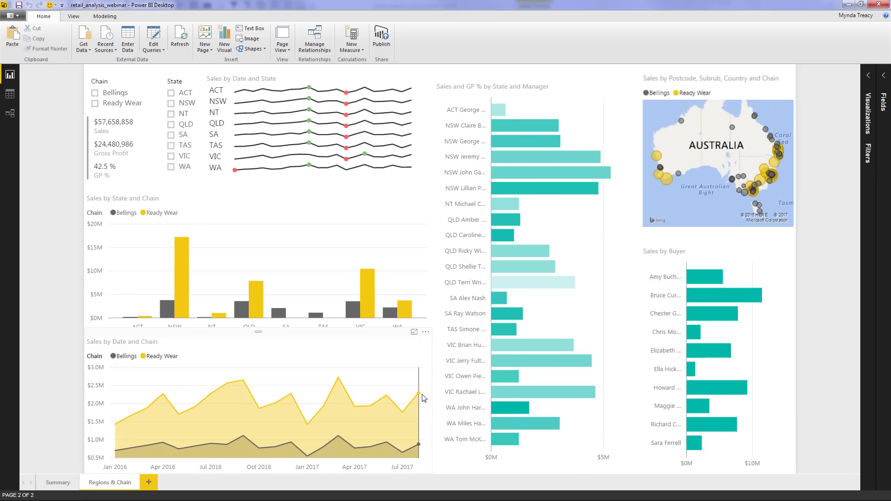
pyautogui.moveTo(424, 397)
pyautogui.click(58, 482)
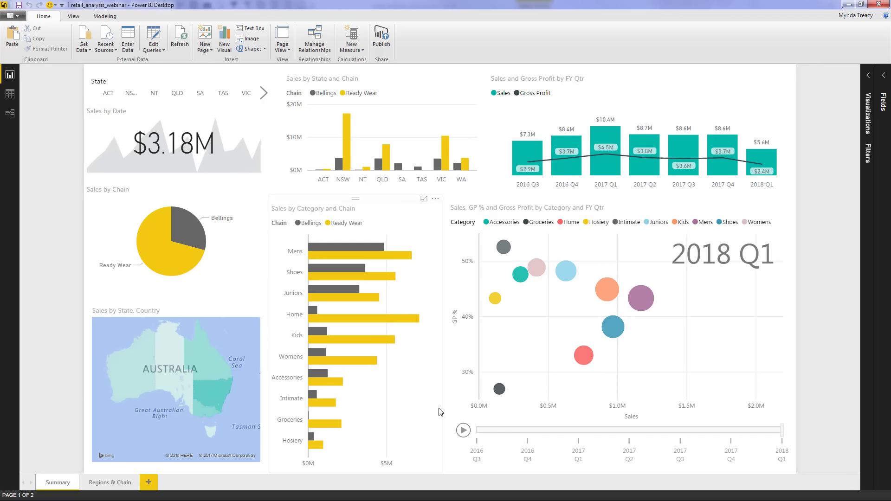
pyautogui.click(463, 431)
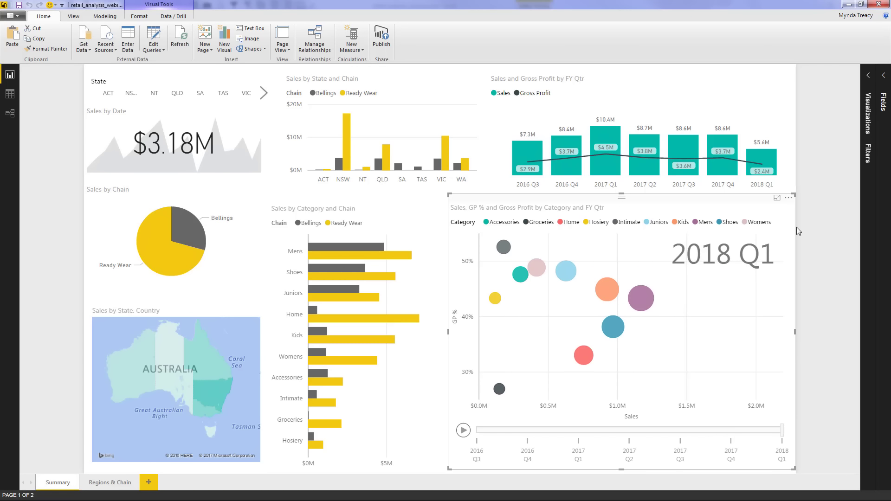
pyautogui.moveTo(774, 149)
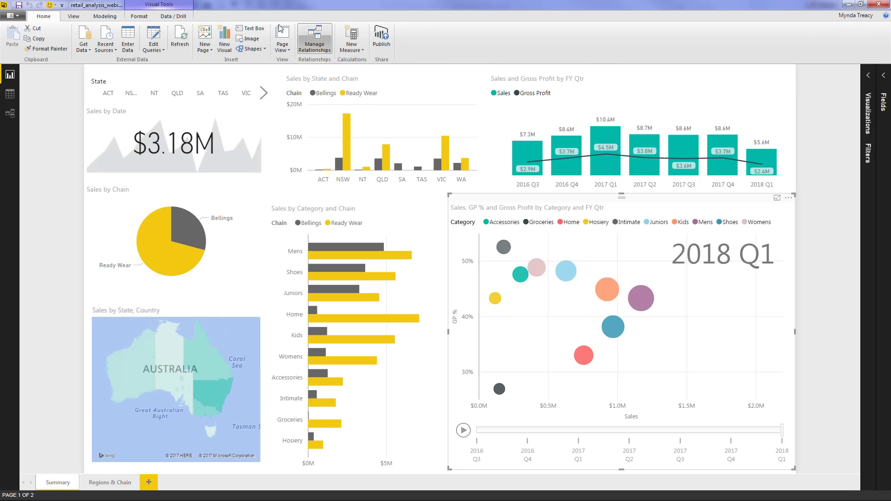
# Publish retail_analysis_webinar to the MOTH workspace and follow the success dialog's 'Open in Power BI' link
pyautogui.click(382, 38)
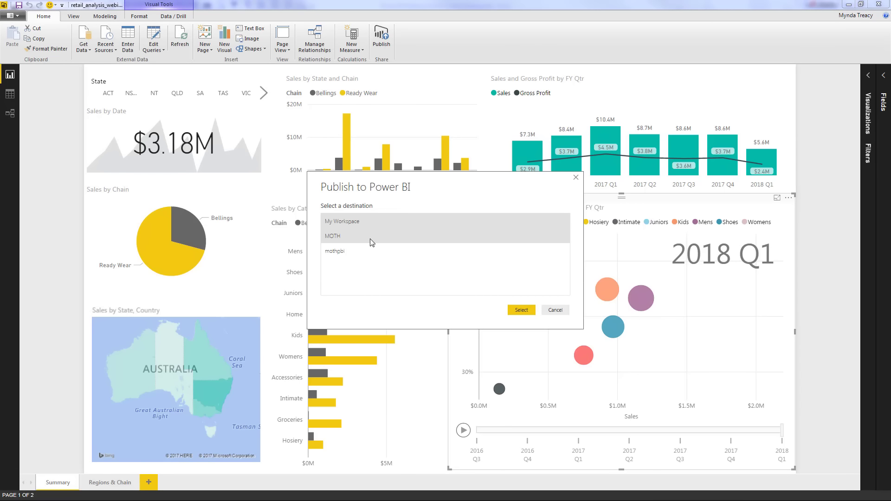
pyautogui.click(361, 242)
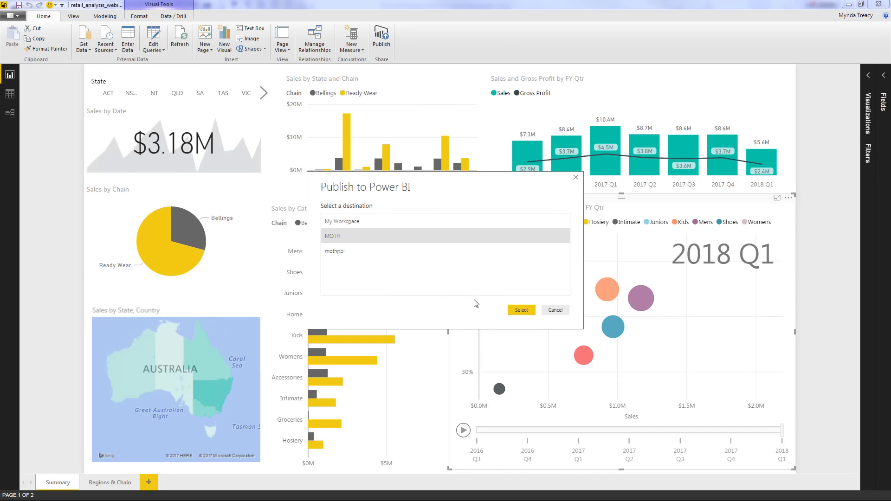
pyautogui.click(521, 310)
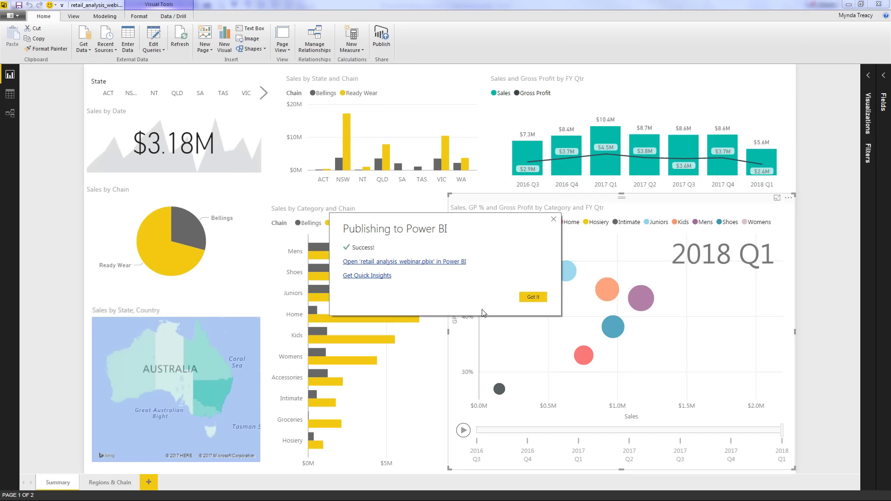
pyautogui.click(394, 263)
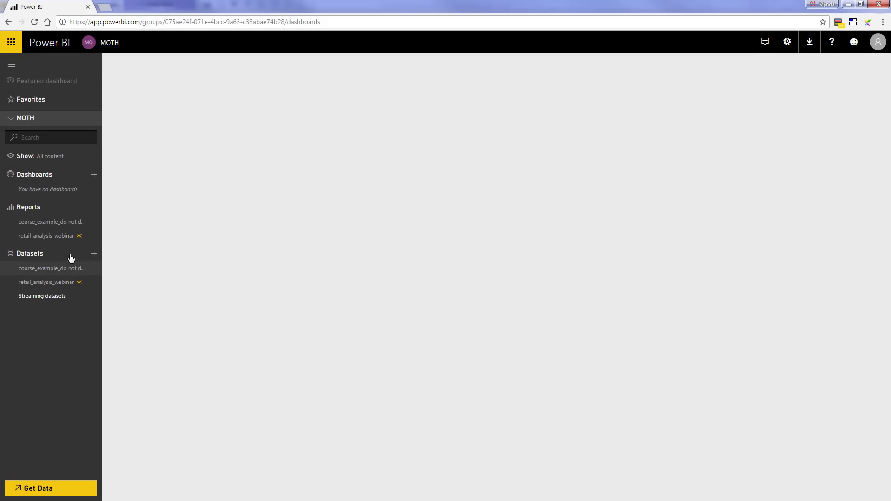
# Open the report, cross-filter Regions & Chain to NSW Ready Wear, then return to Summary
pyautogui.click(63, 241)
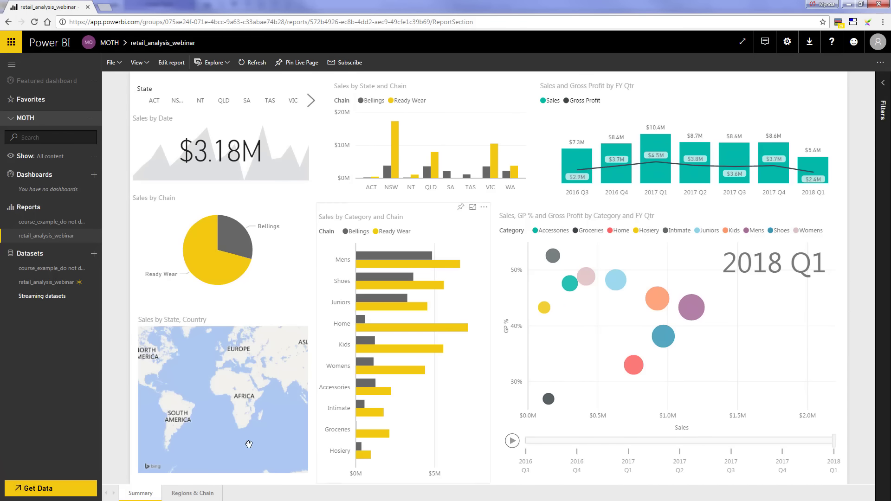
pyautogui.click(183, 494)
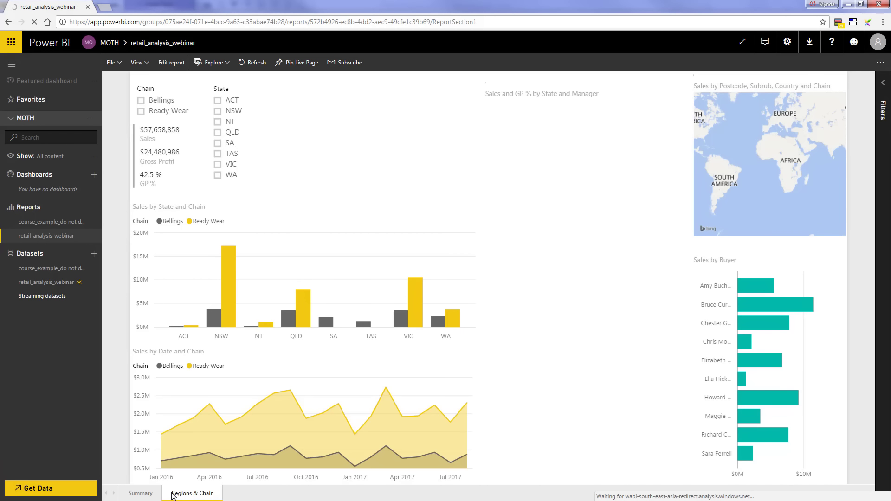
pyautogui.click(226, 289)
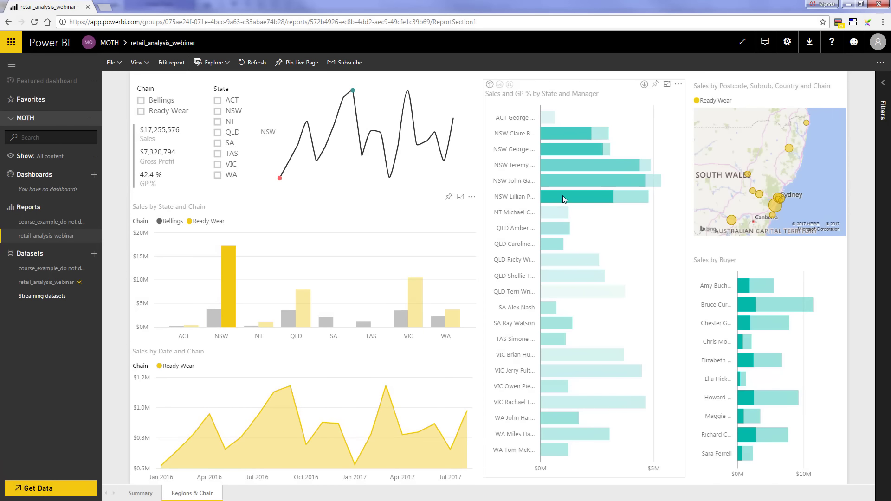
pyautogui.click(141, 495)
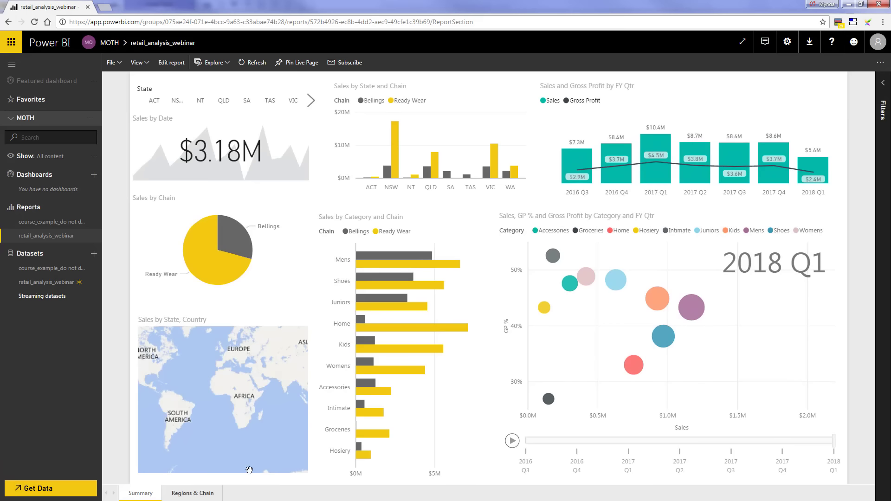
# Open the dataset as a new report, reopen retail_analysis_webinar, and open then close the File menu
pyautogui.click(60, 287)
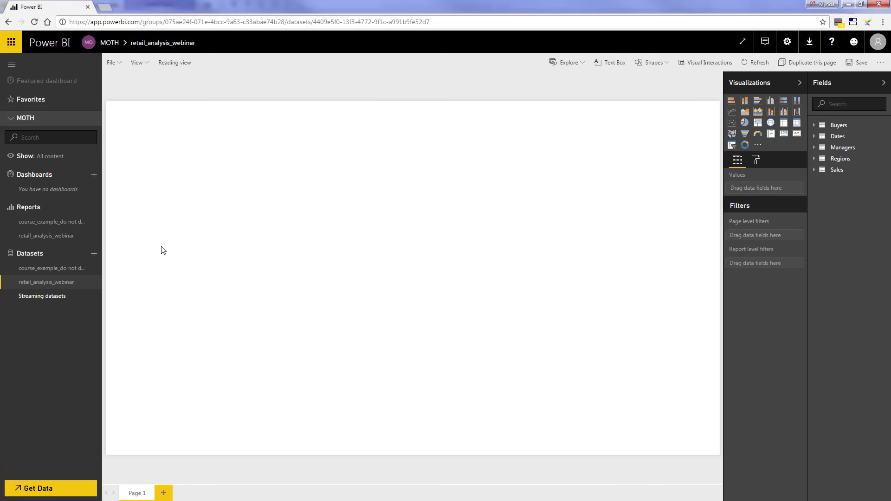
pyautogui.click(65, 237)
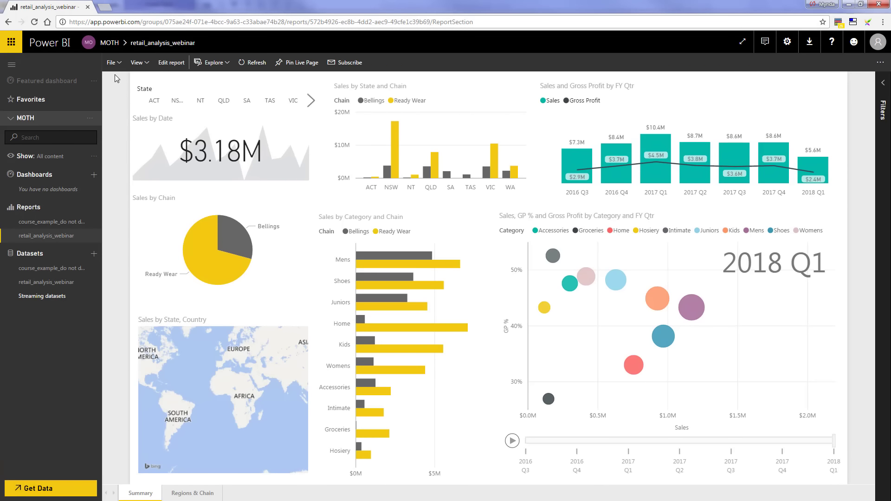
pyautogui.click(119, 63)
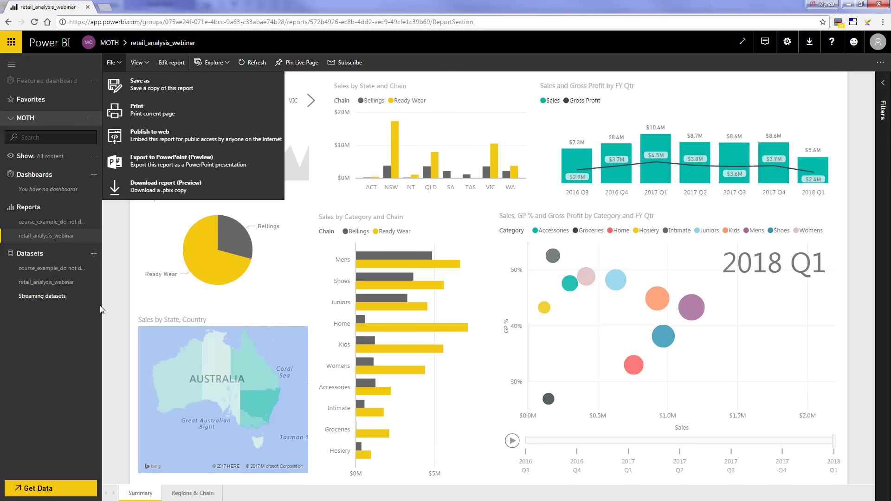
pyautogui.click(113, 299)
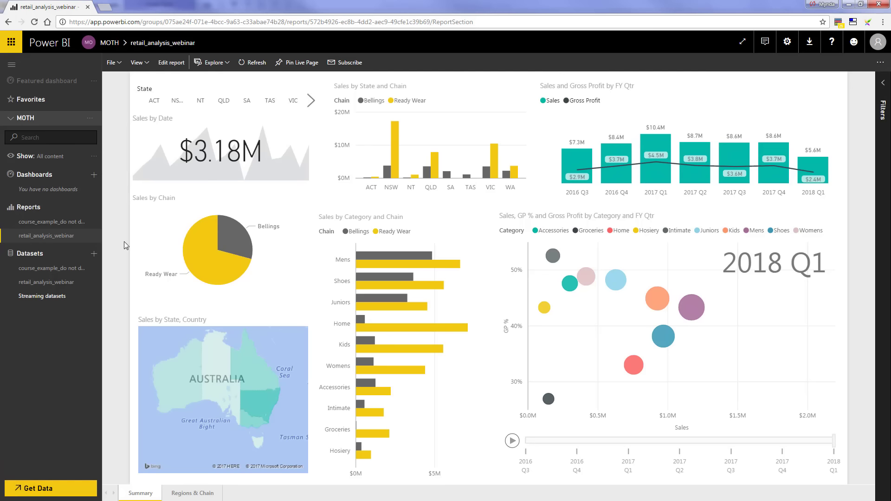
# Pin the Summary page live to a new dashboard named 'Retail Analysis' and open that dashboard
pyautogui.click(301, 64)
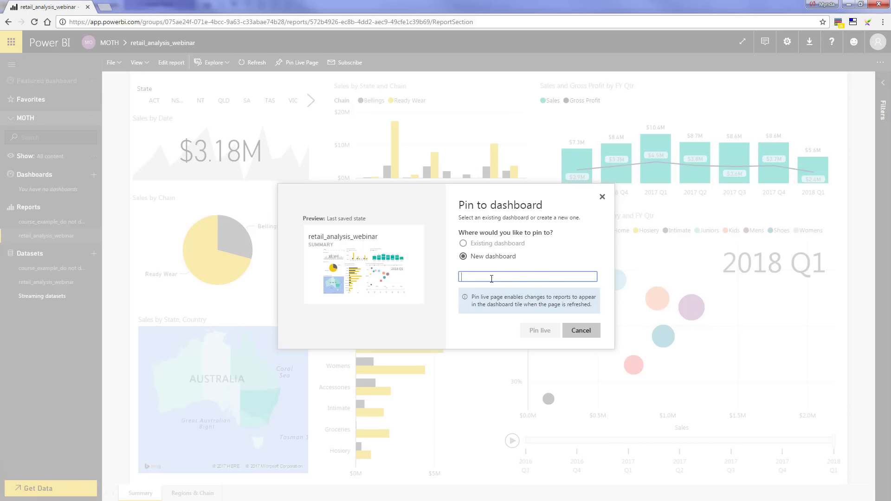
pyautogui.write('Retail Ana')
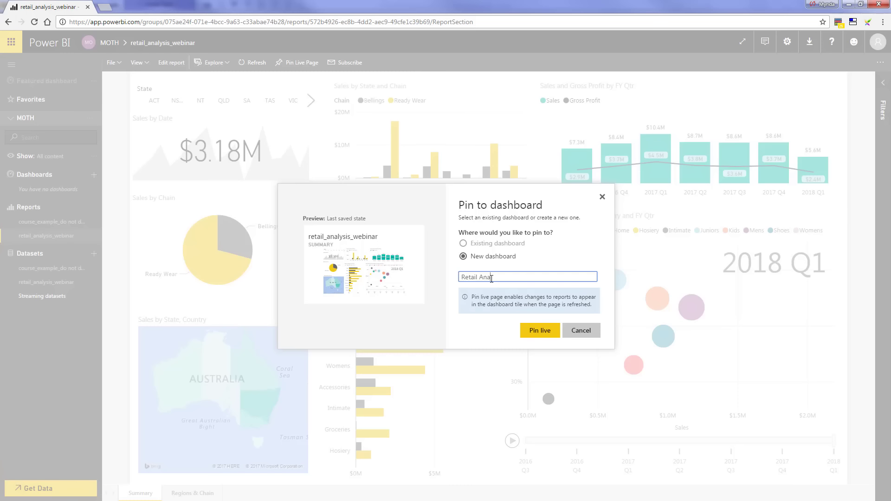
pyautogui.write('lysis')
pyautogui.click(541, 331)
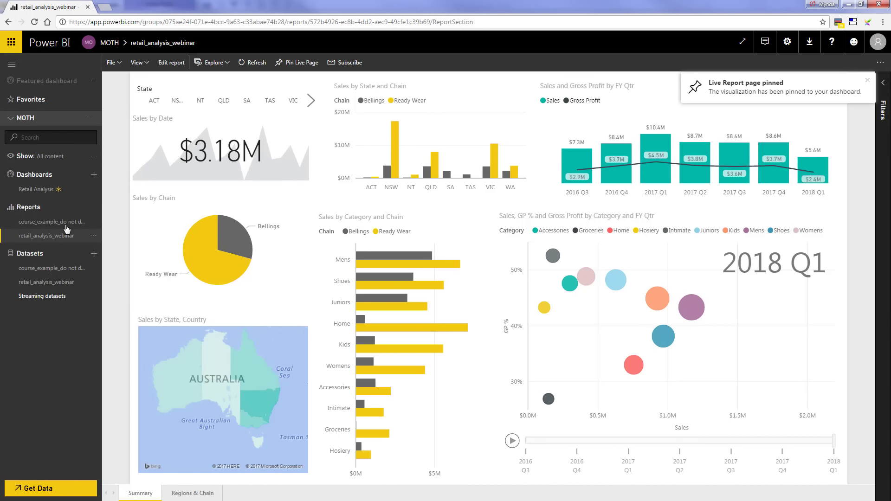
pyautogui.click(48, 191)
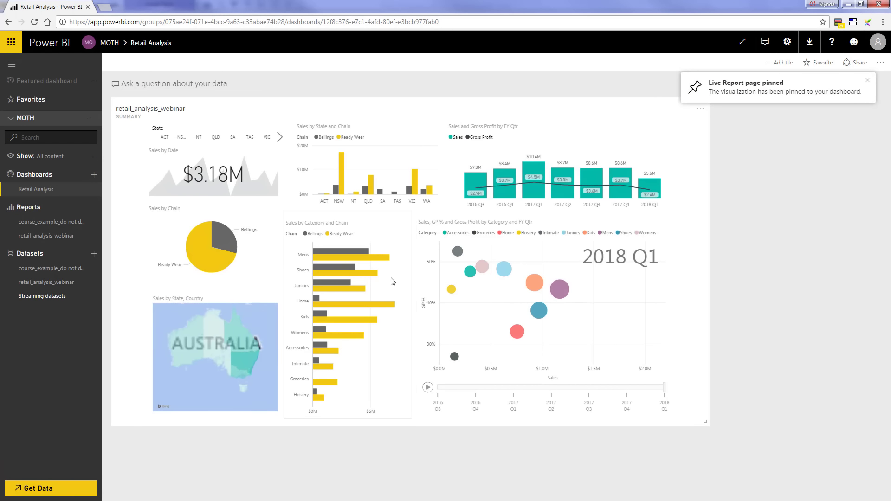
pyautogui.click(226, 239)
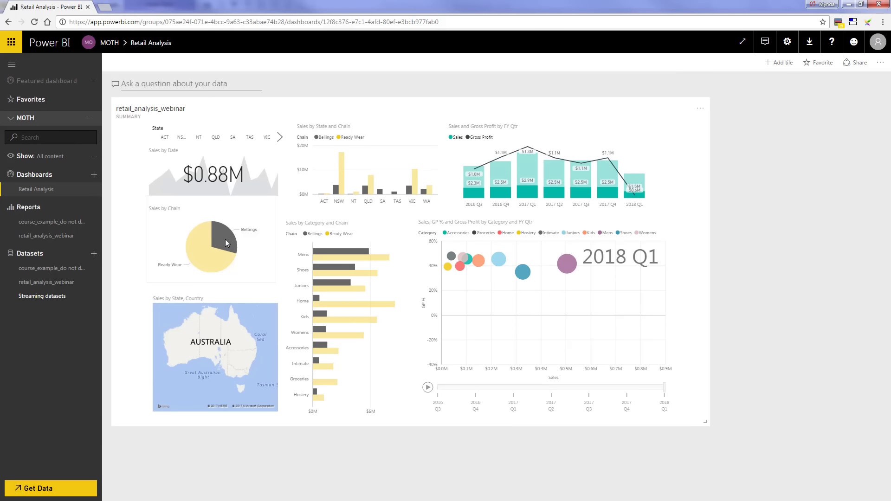
pyautogui.click(204, 252)
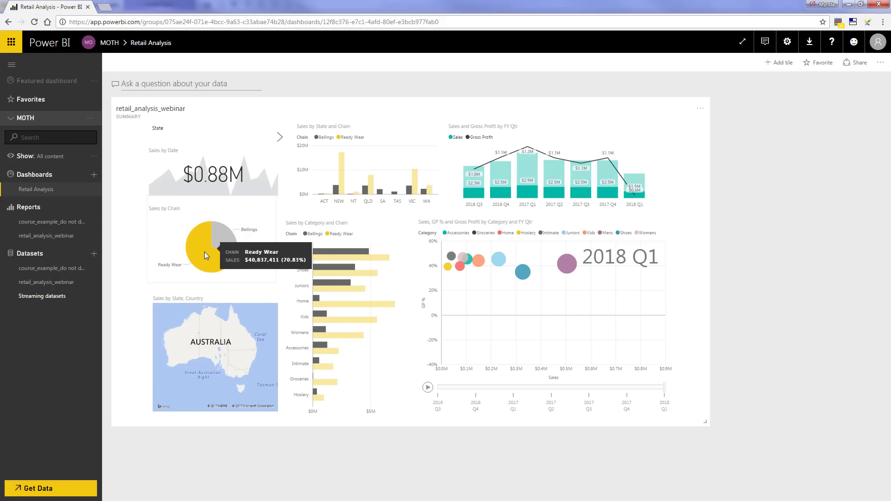
pyautogui.click(342, 178)
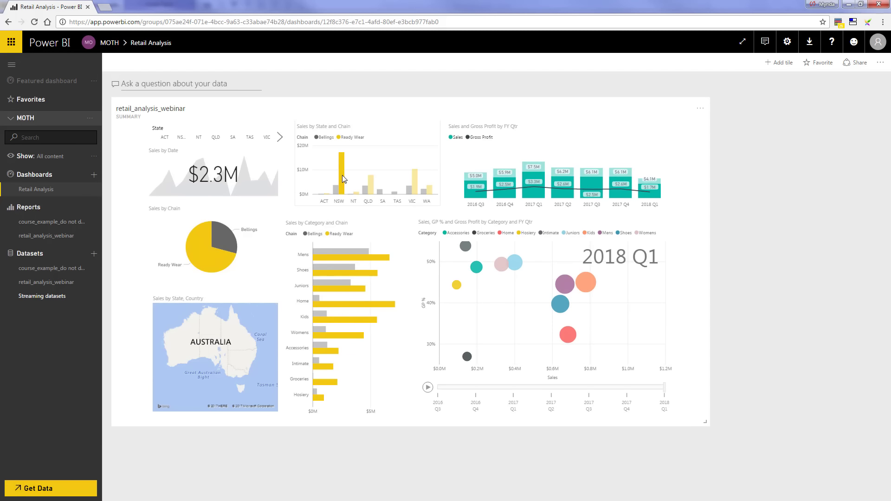
pyautogui.click(217, 138)
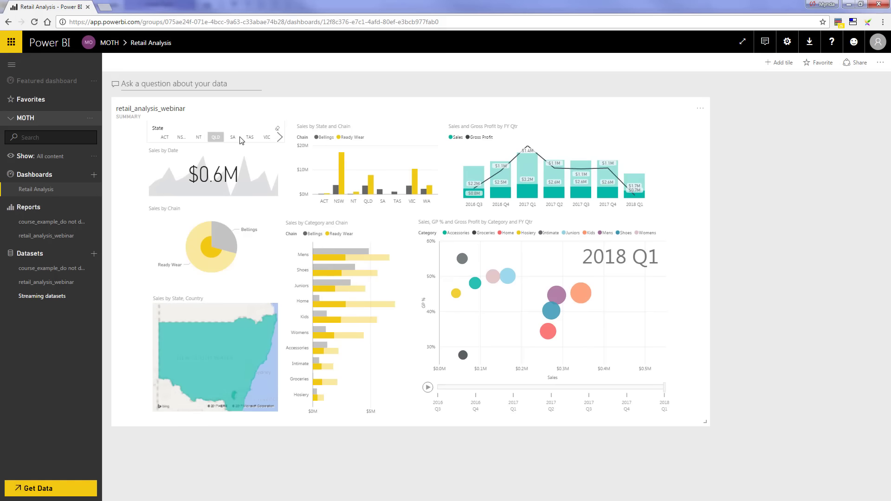
pyautogui.click(278, 129)
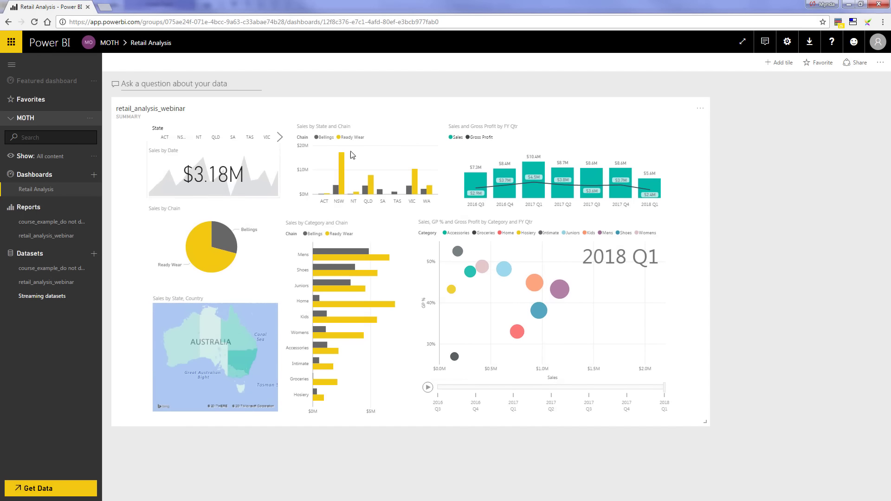
pyautogui.click(860, 64)
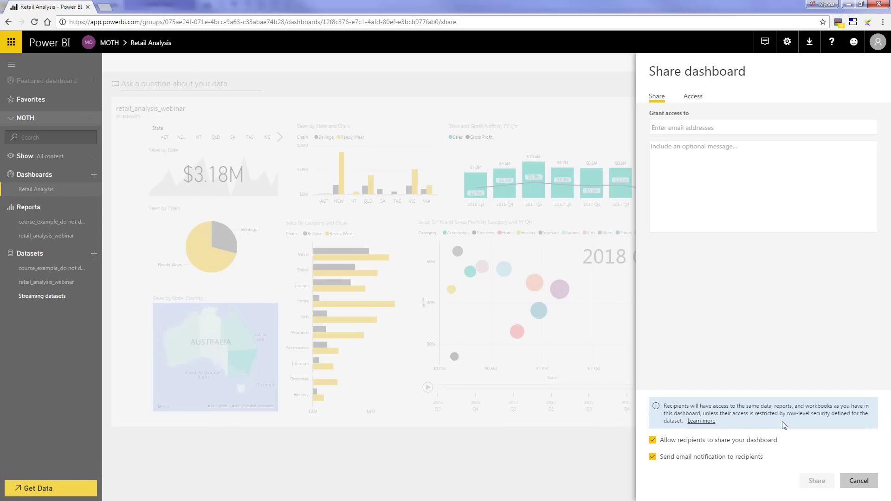
pyautogui.click(860, 481)
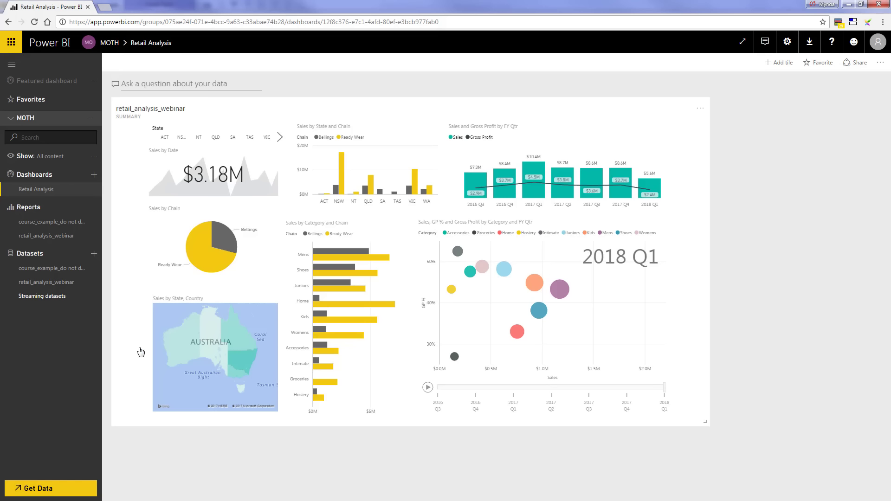
# Run Quick Insights from the retail_analysis_webinar dataset's options menu
pyautogui.click(94, 286)
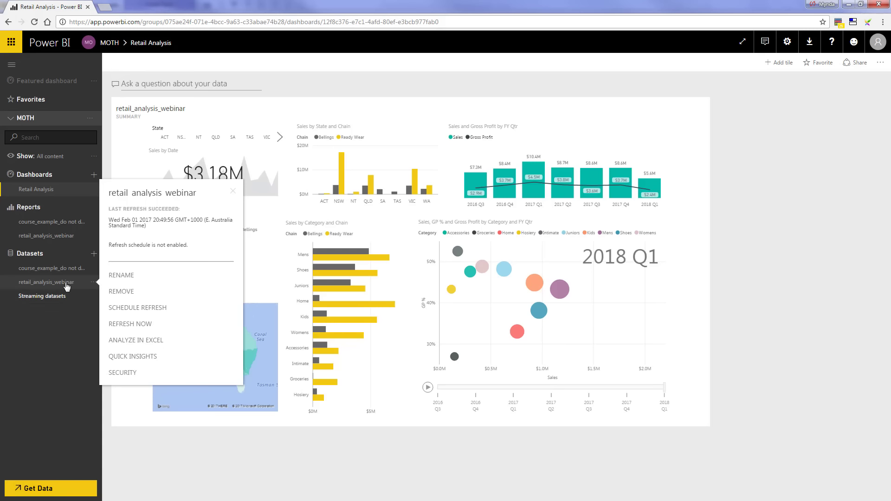
pyautogui.click(162, 358)
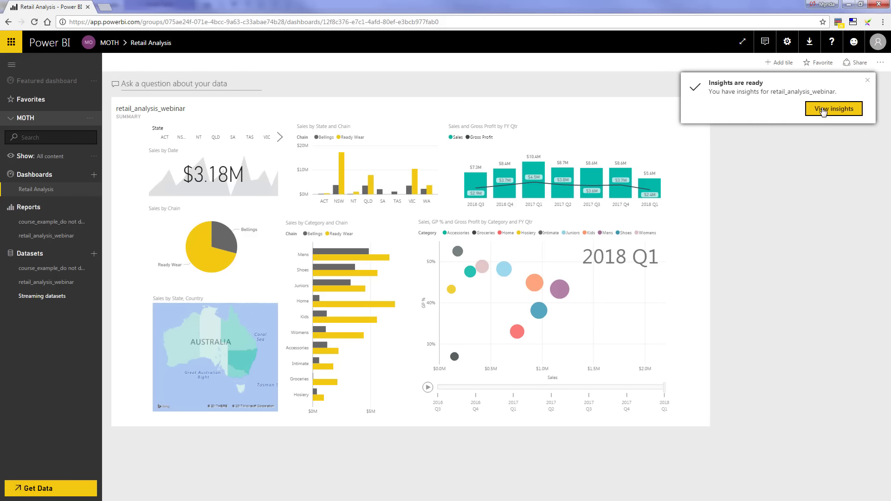
# View the GP % time series insight in Focus mode, toggle its filters, and exit Focus mode
pyautogui.click(822, 109)
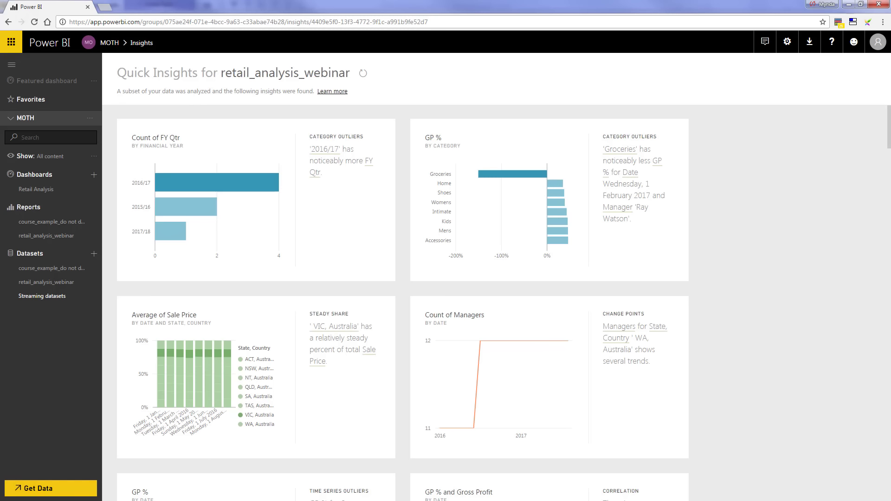
pyautogui.moveTo(889, 144); pyautogui.dragTo(843, 225)
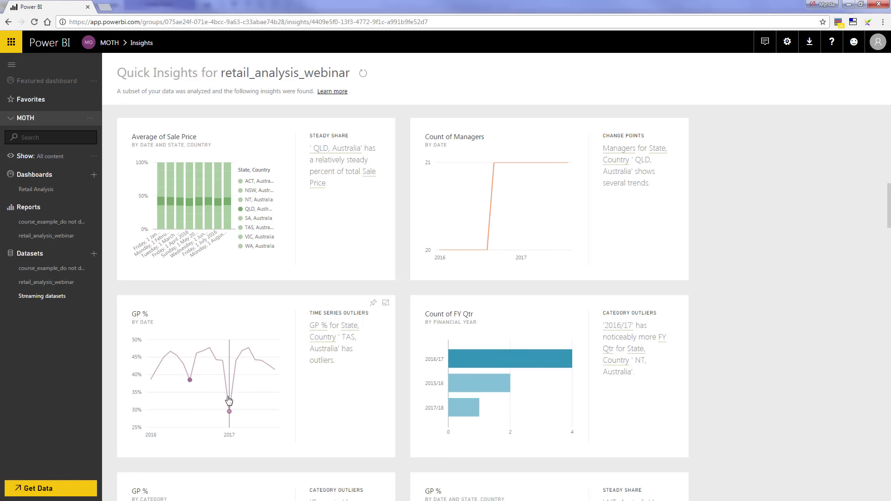
pyautogui.click(386, 305)
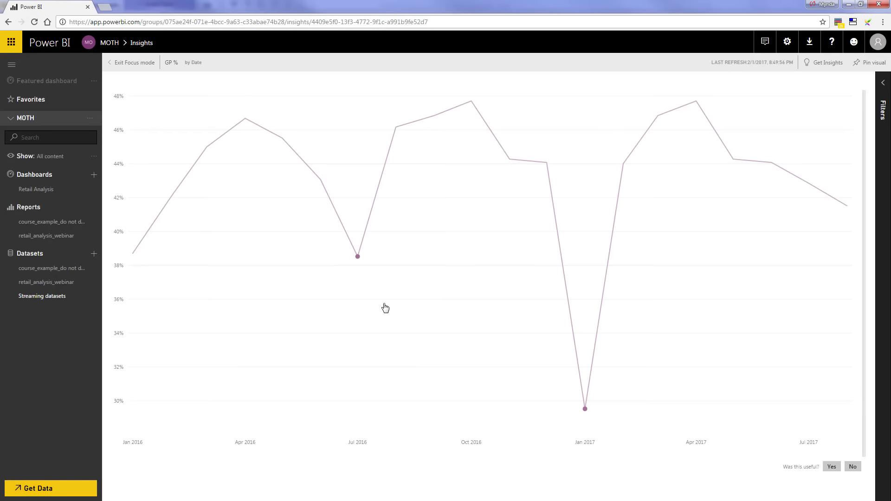
pyautogui.click(883, 86)
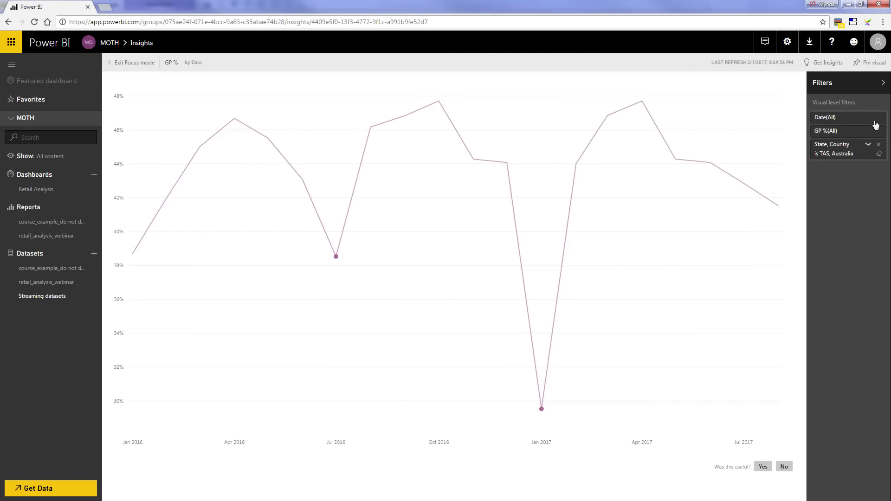
pyautogui.click(883, 82)
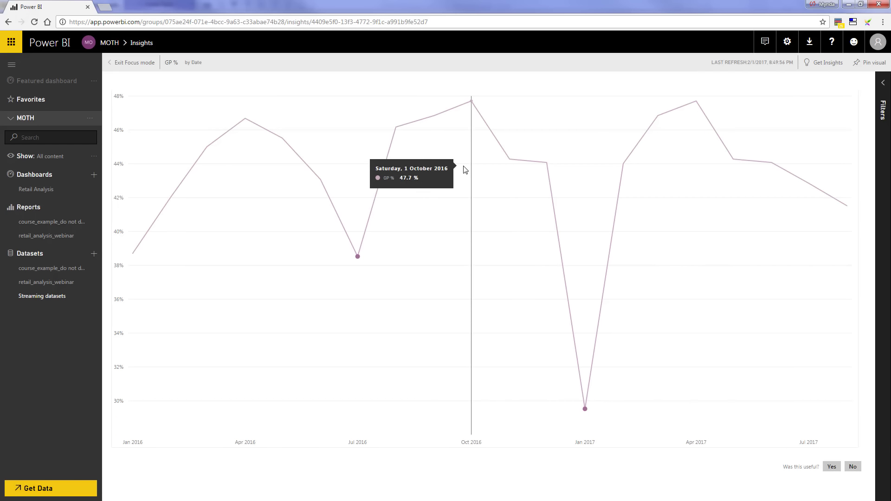
pyautogui.click(137, 65)
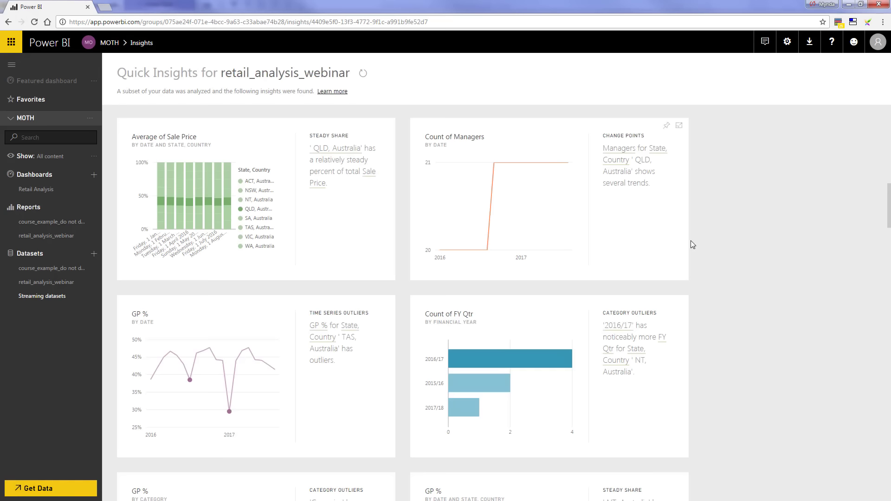
# Scroll down the navigation pane and go to the Retail Analysis dashboard
pyautogui.scroll(-4, 698, 251)
pyautogui.scroll(-5, 697, 255)
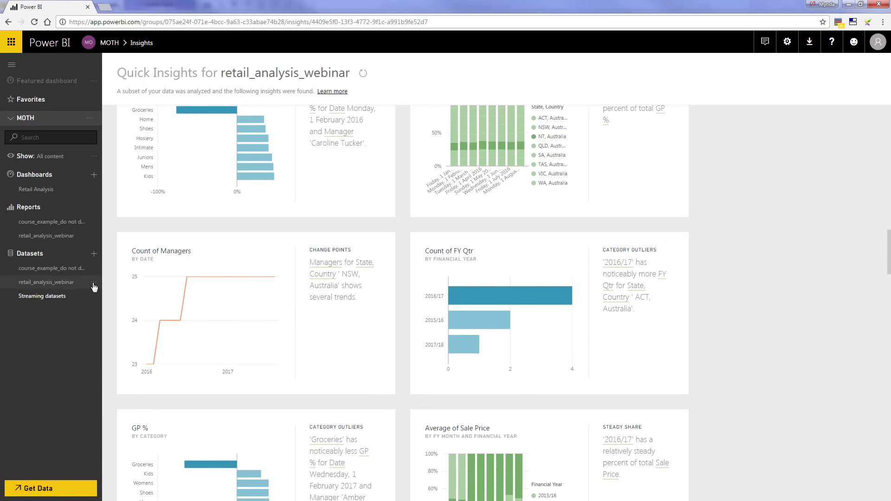
pyautogui.click(92, 282)
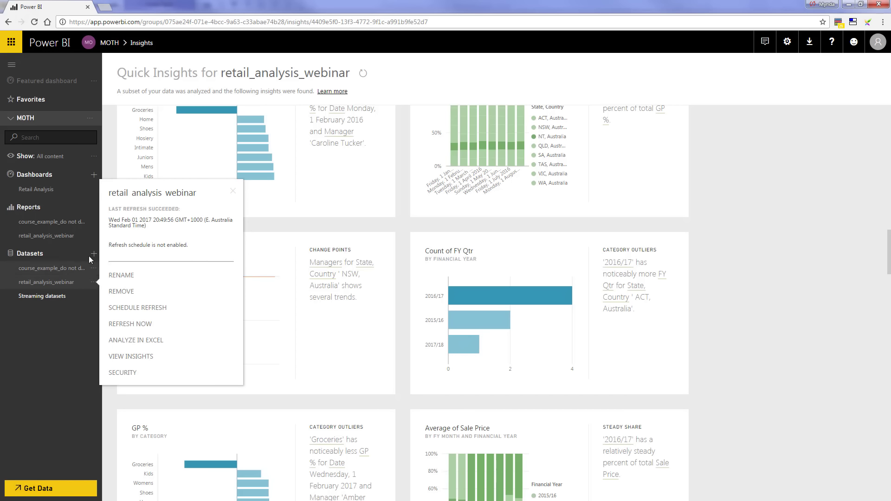
pyautogui.click(47, 190)
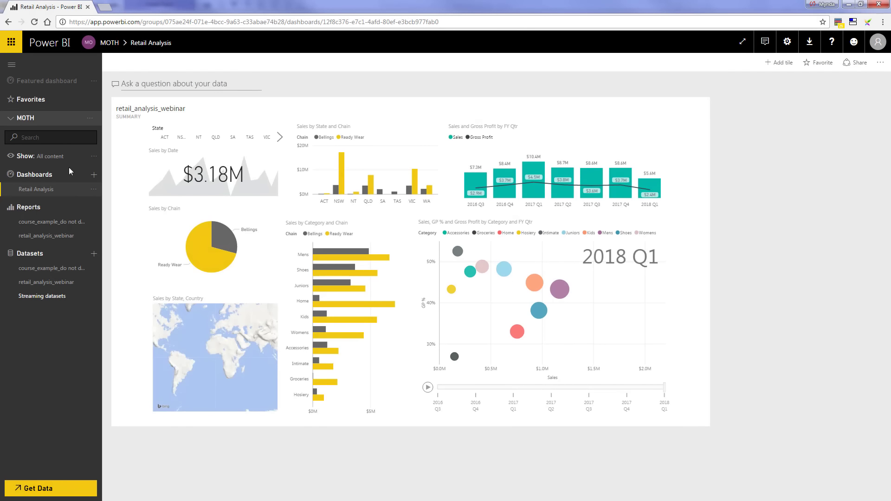
# Ask Q&A 'sales by chain' to get a Count of Sales bar chart for Ready Wear and Bellings
pyautogui.click(131, 83)
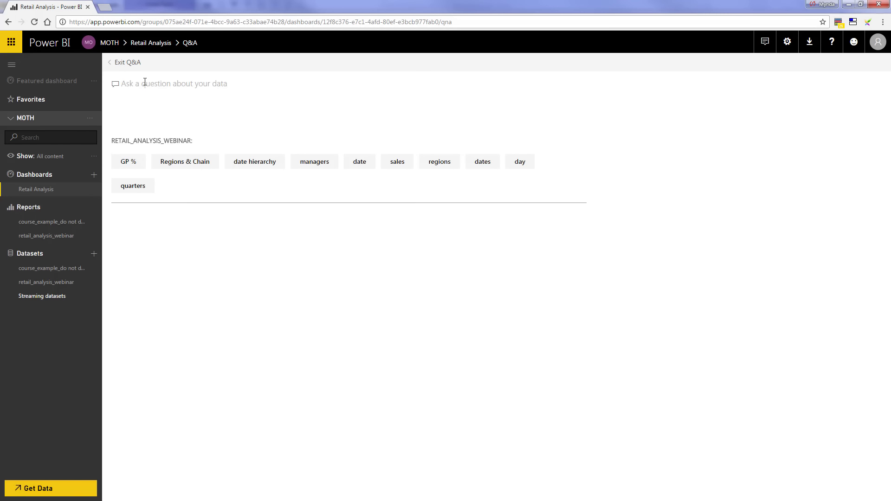
pyautogui.write('sa')
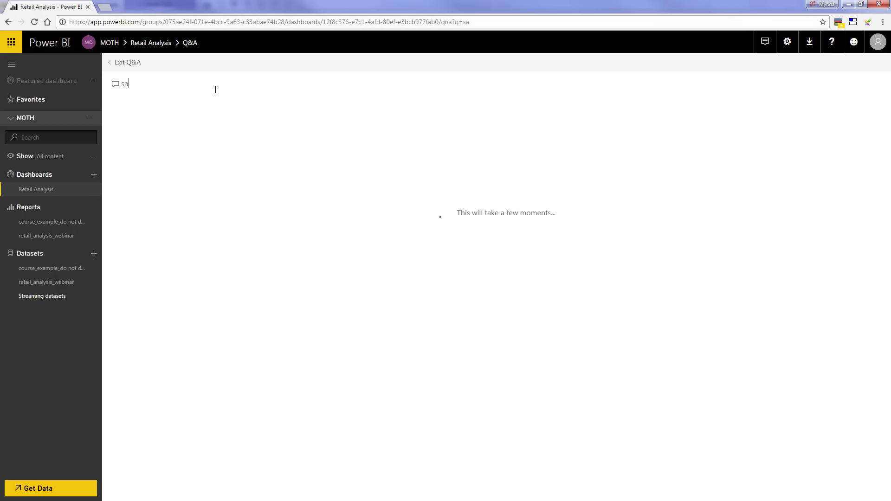
pyautogui.write('les ')
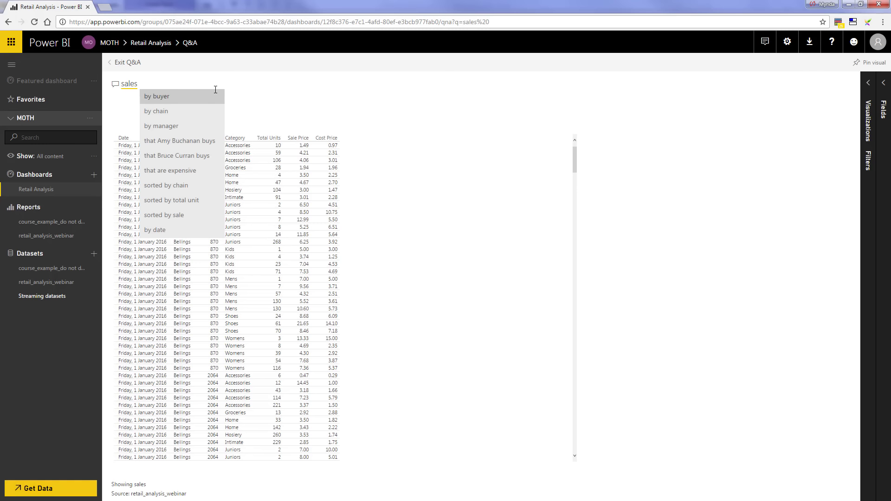
pyautogui.write('b')
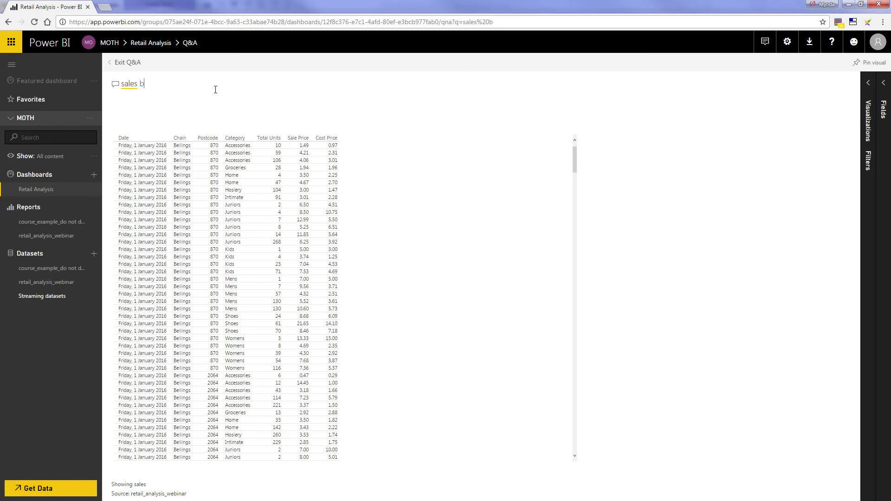
pyautogui.write('y chain')
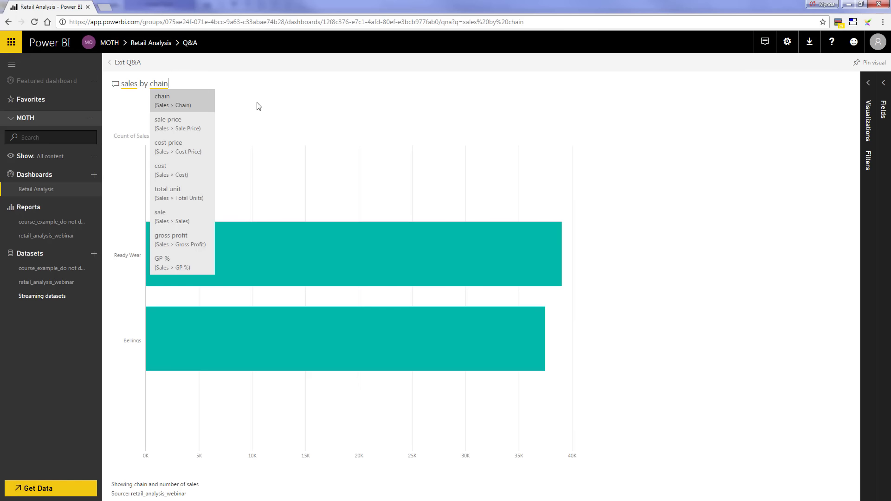
pyautogui.click(284, 108)
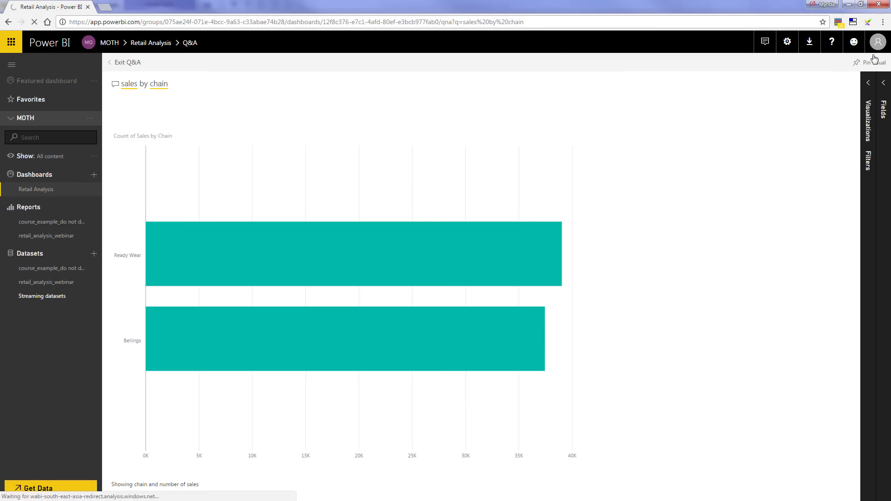
# Show the Fields list, extend the question to 'sales by chain by category', then open retail_analysis_webinar
pyautogui.click(868, 83)
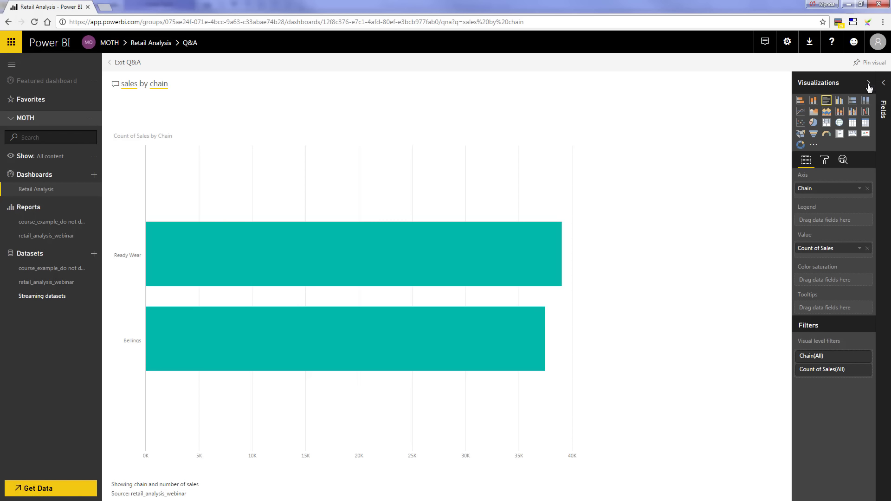
pyautogui.click(882, 86)
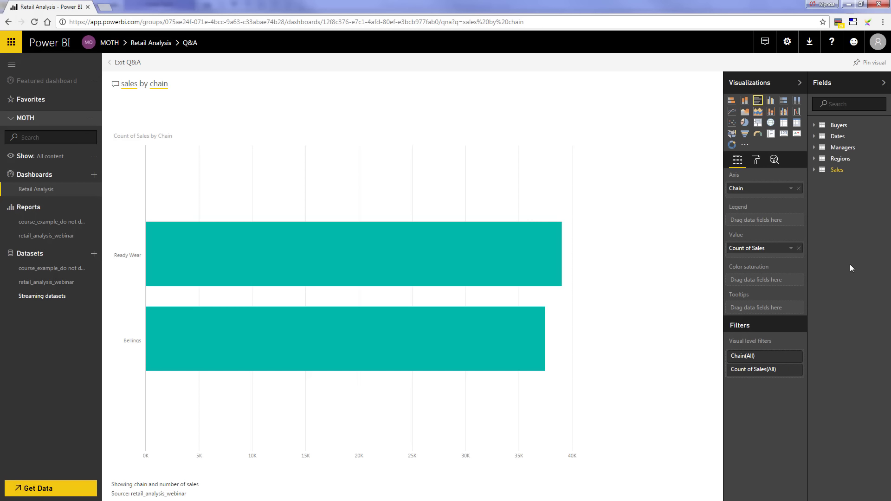
pyautogui.click(177, 84)
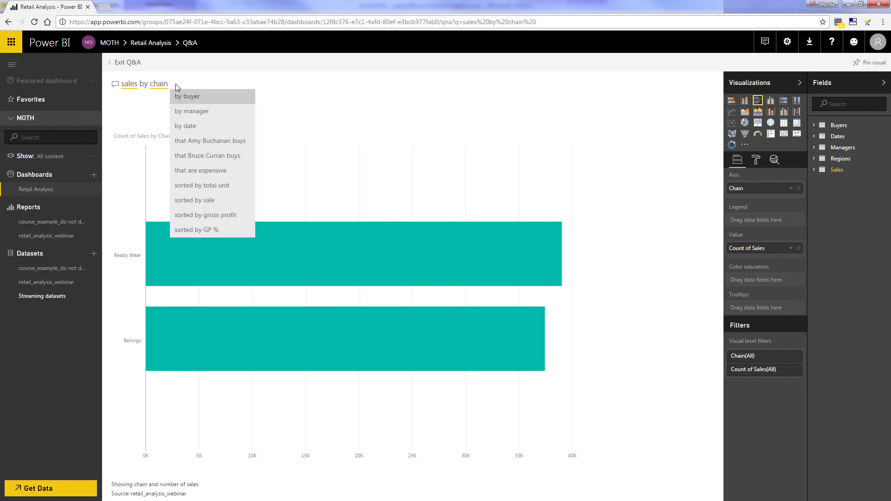
pyautogui.write('by cate')
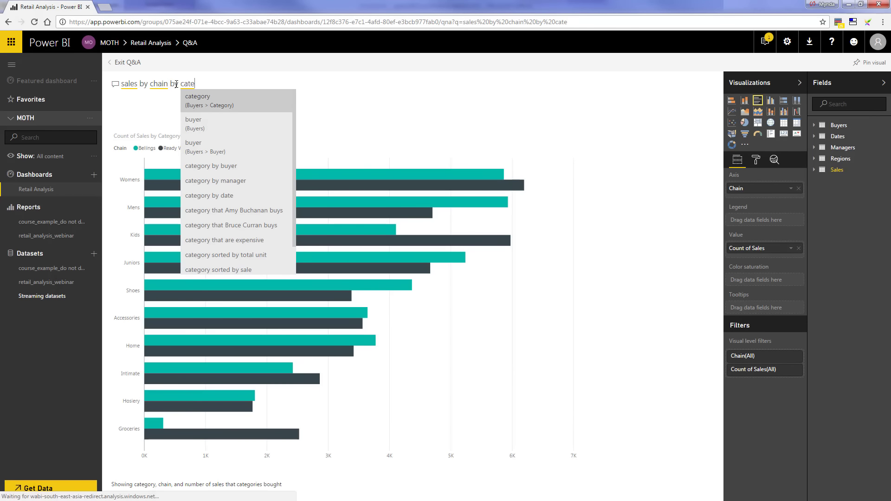
pyautogui.press('Return')
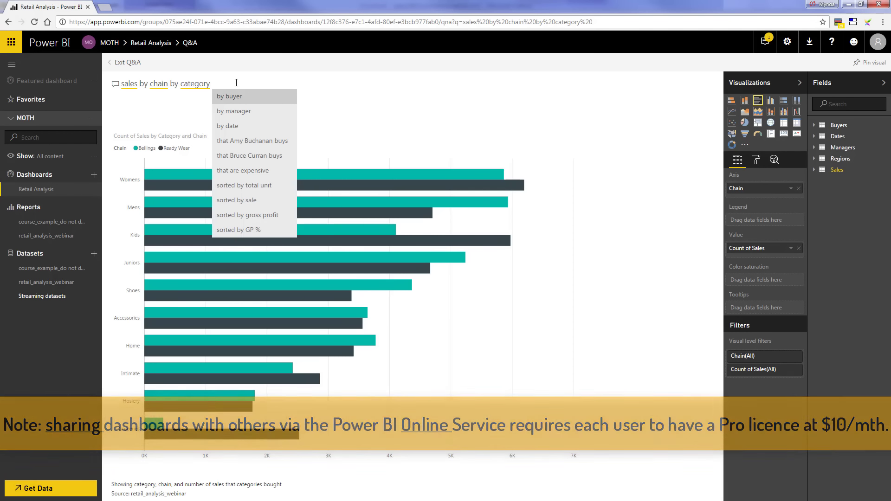
pyautogui.click(58, 235)
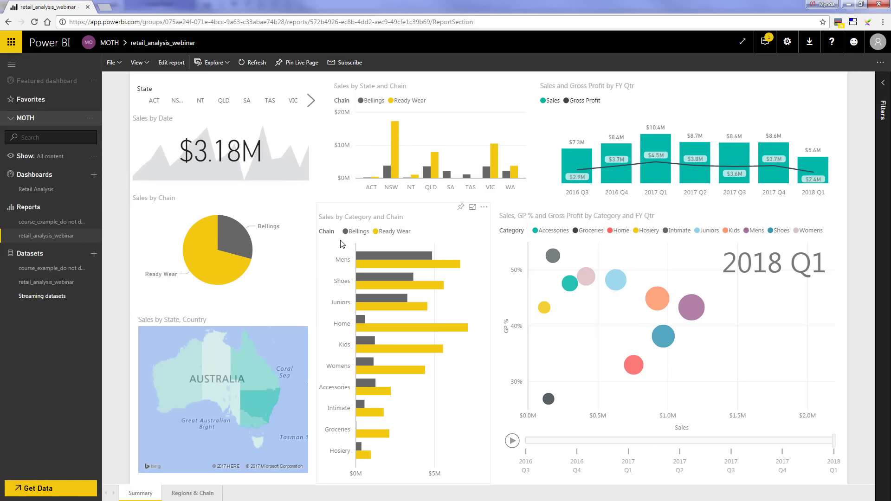
pyautogui.click(83, 283)
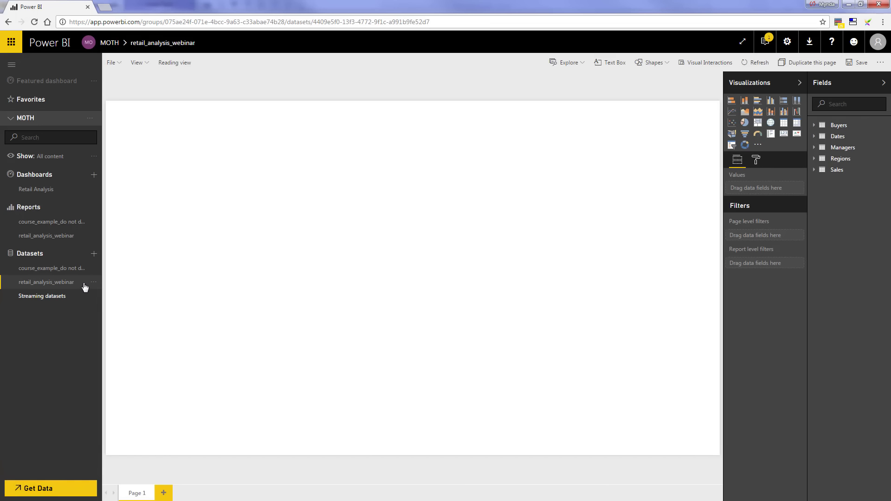
pyautogui.click(61, 236)
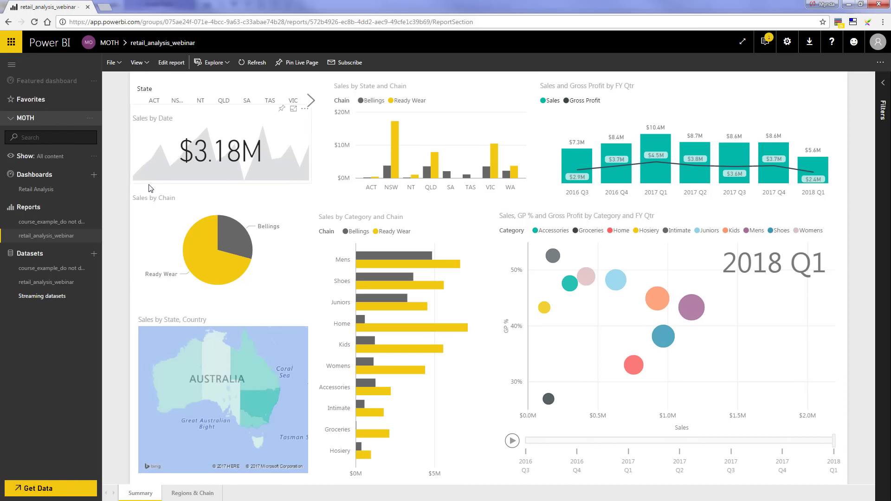
# Open the Retail Analysis dashboard, enter its Q&A box, then exit Q&A back to the dashboard
pyautogui.click(35, 189)
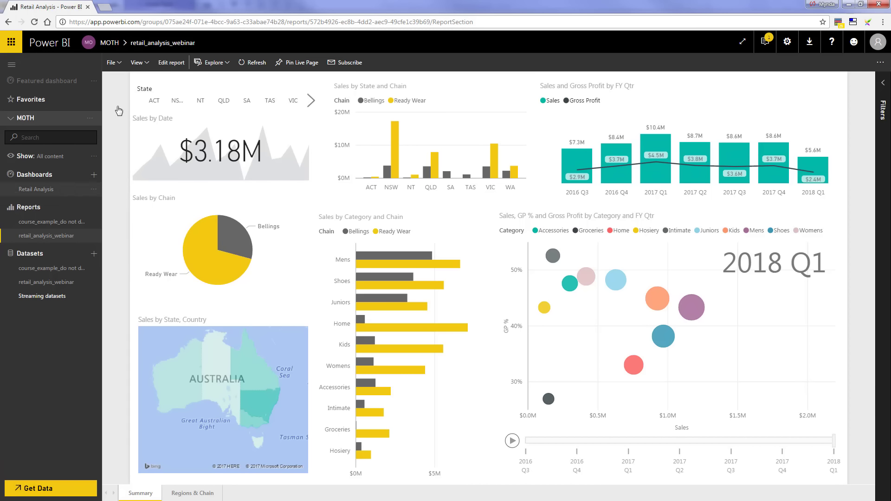
pyautogui.click(186, 82)
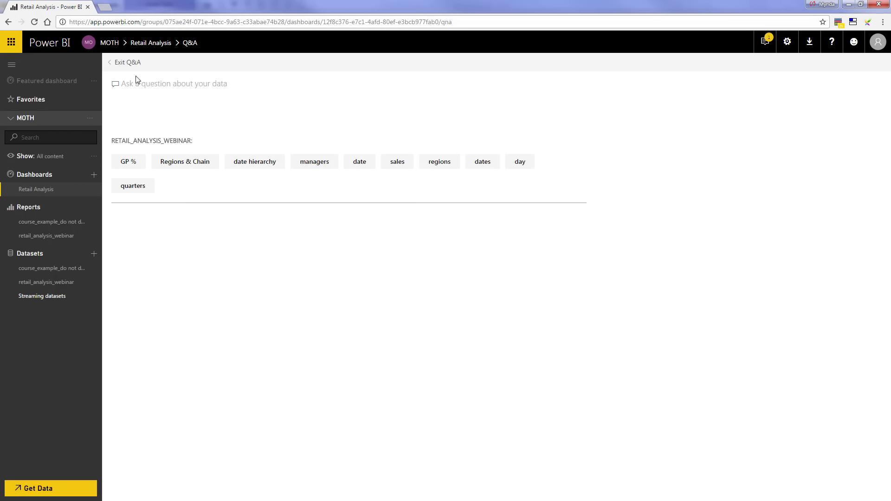
pyautogui.click(120, 64)
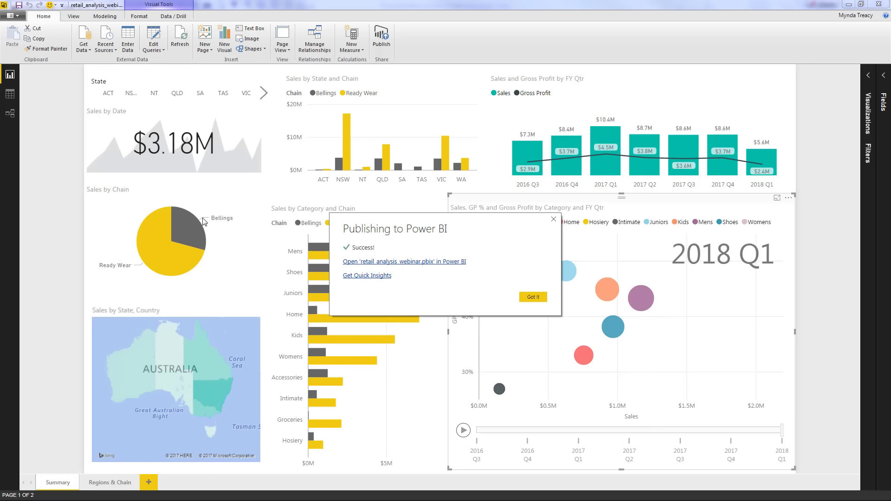
# Dismiss the Publishing to Power BI success message with 'Got it'
pyautogui.click(540, 297)
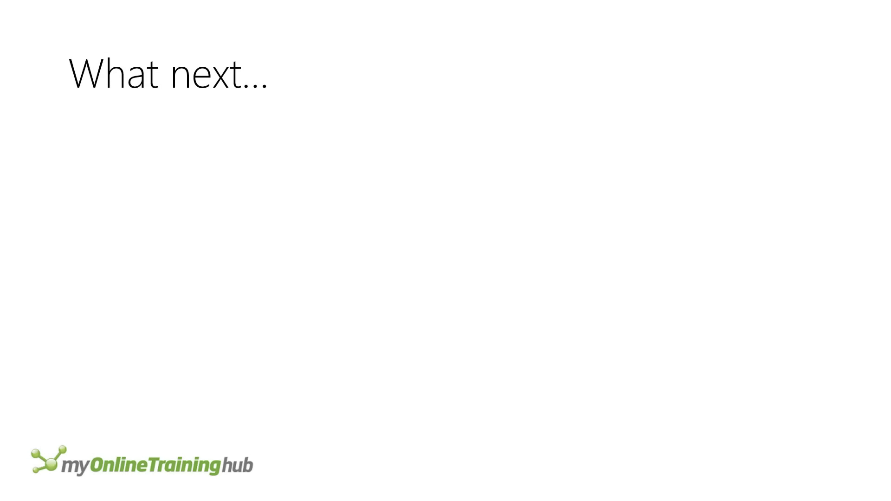
# Reveal the next bullet on the 'What next...' slide
pyautogui.press('Right')
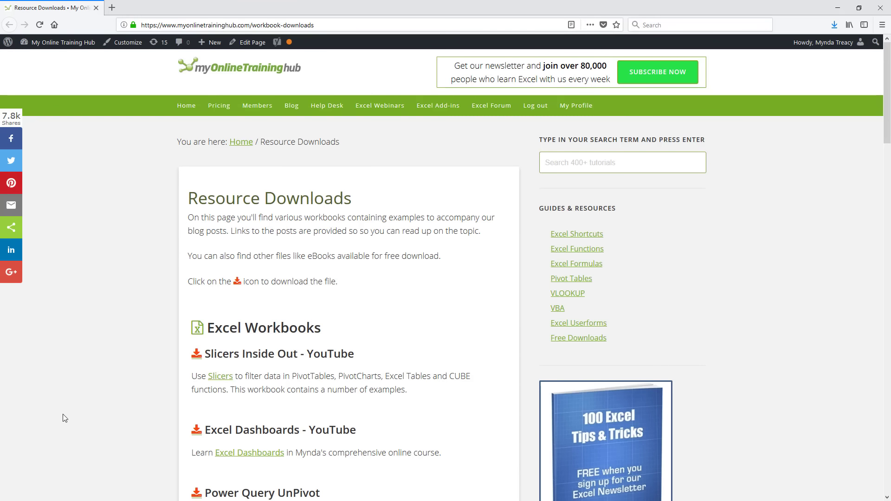
# Scroll the Resource Downloads page to the Power BI Desktop Files section, then back up to Pricing
pyautogui.scroll(-2, 89, 398)
pyautogui.scroll(-4, 88, 398)
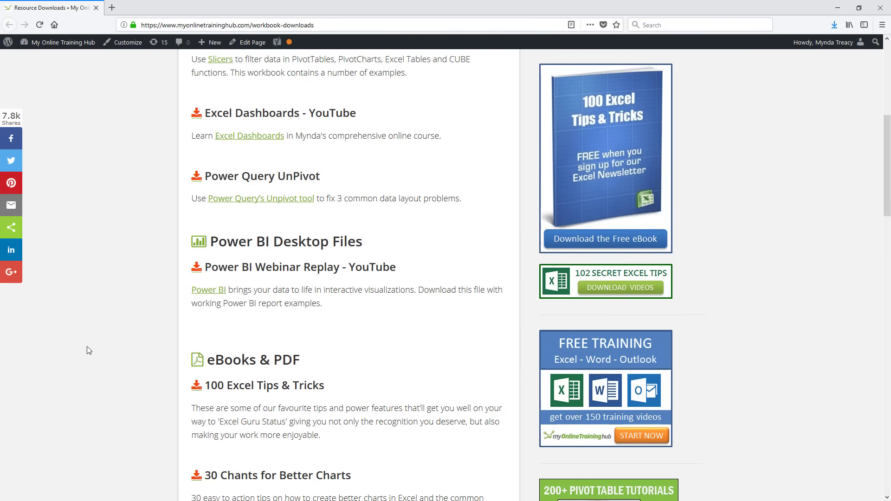
pyautogui.scroll(6, 87, 346)
pyautogui.moveTo(218, 105)
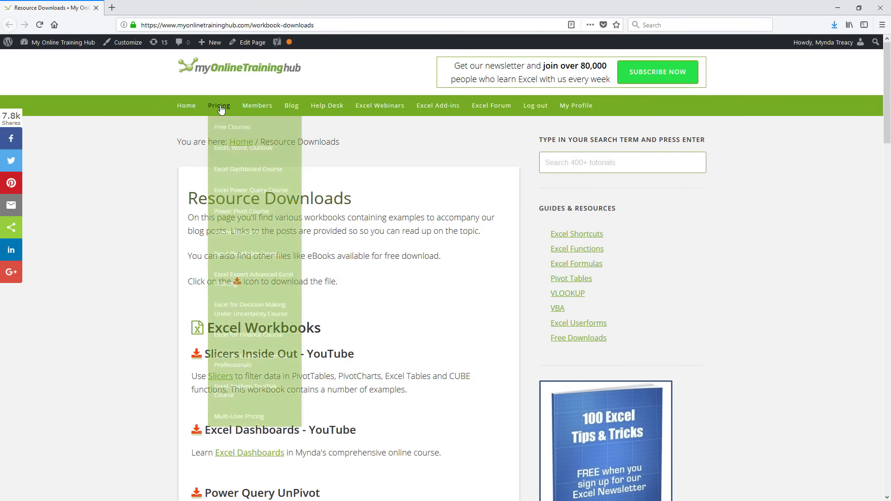